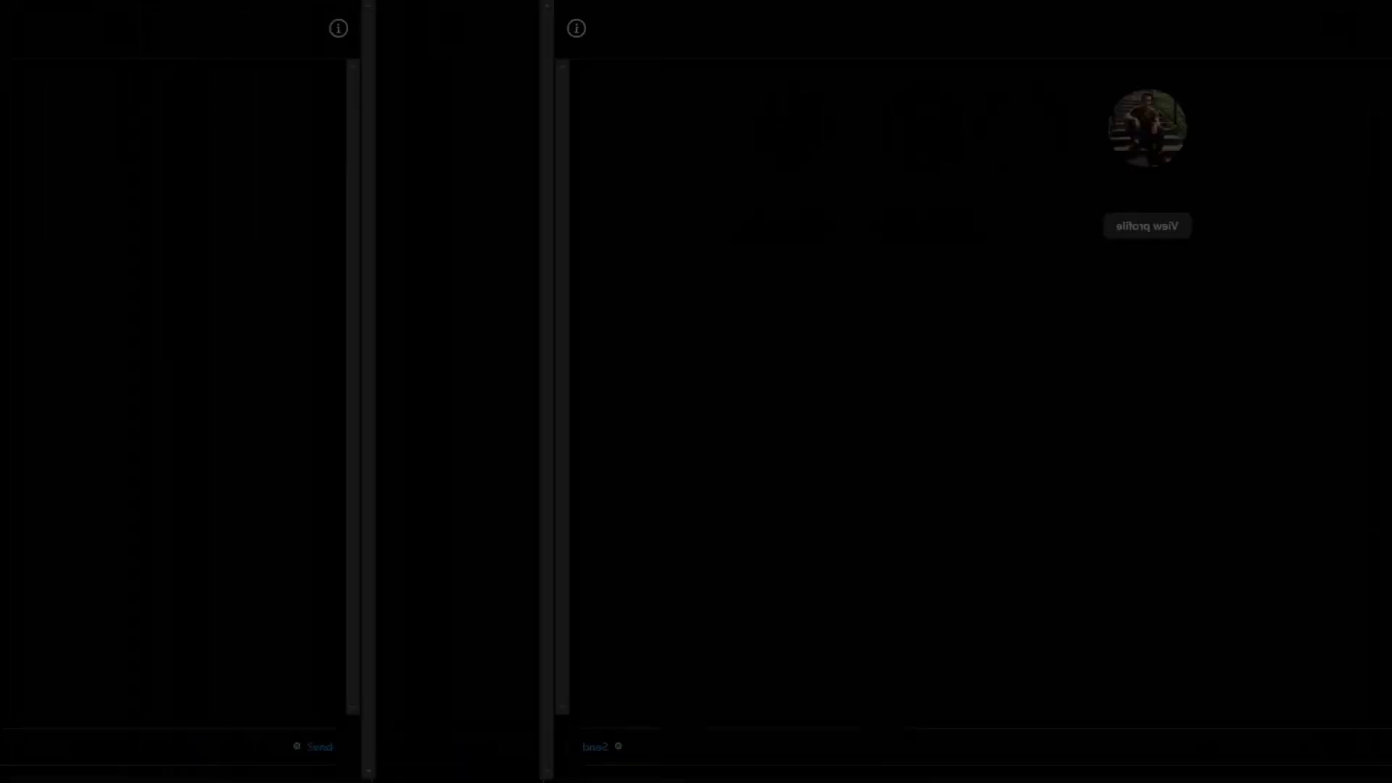
{"action": "type", "text": "IM C"}
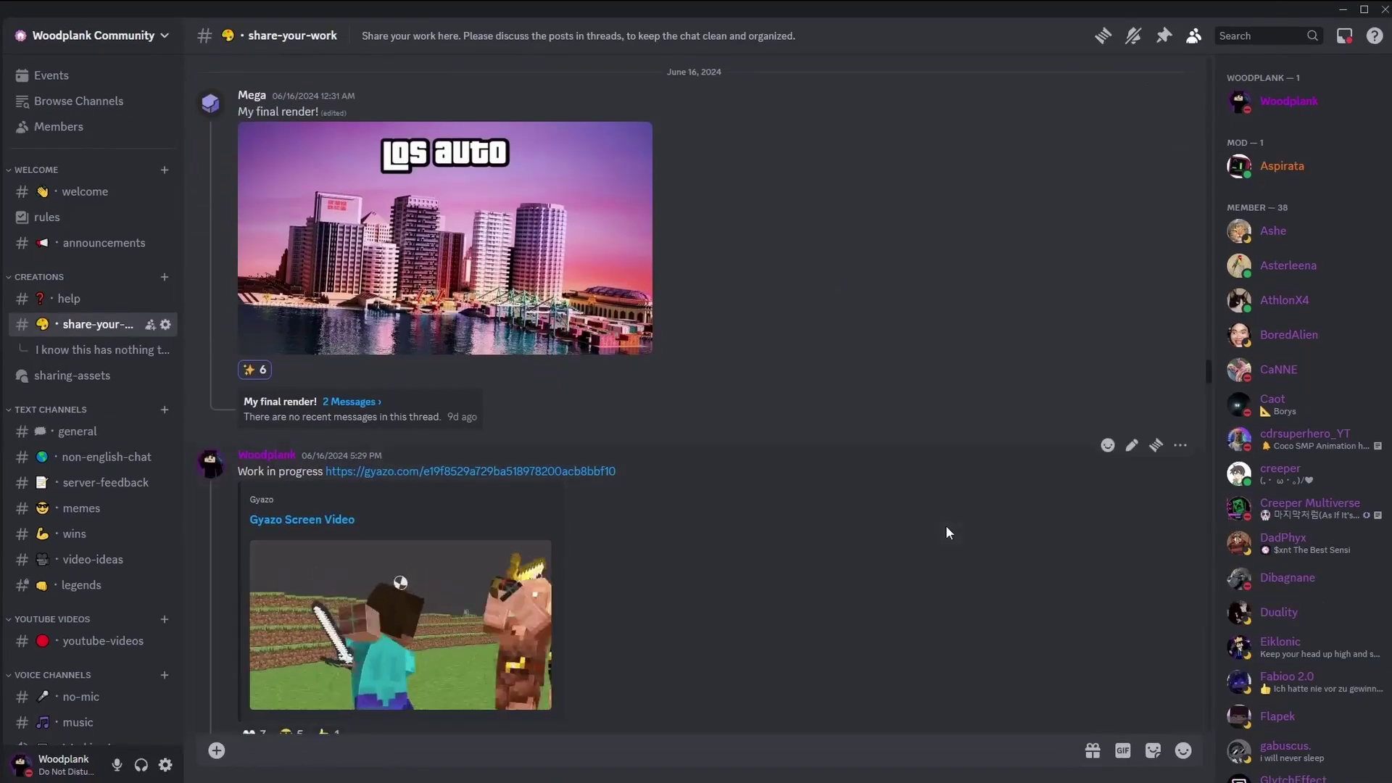
{"action": "scroll", "coordinate": [946, 525], "scroll_direction": "down", "scroll_amount": 1}
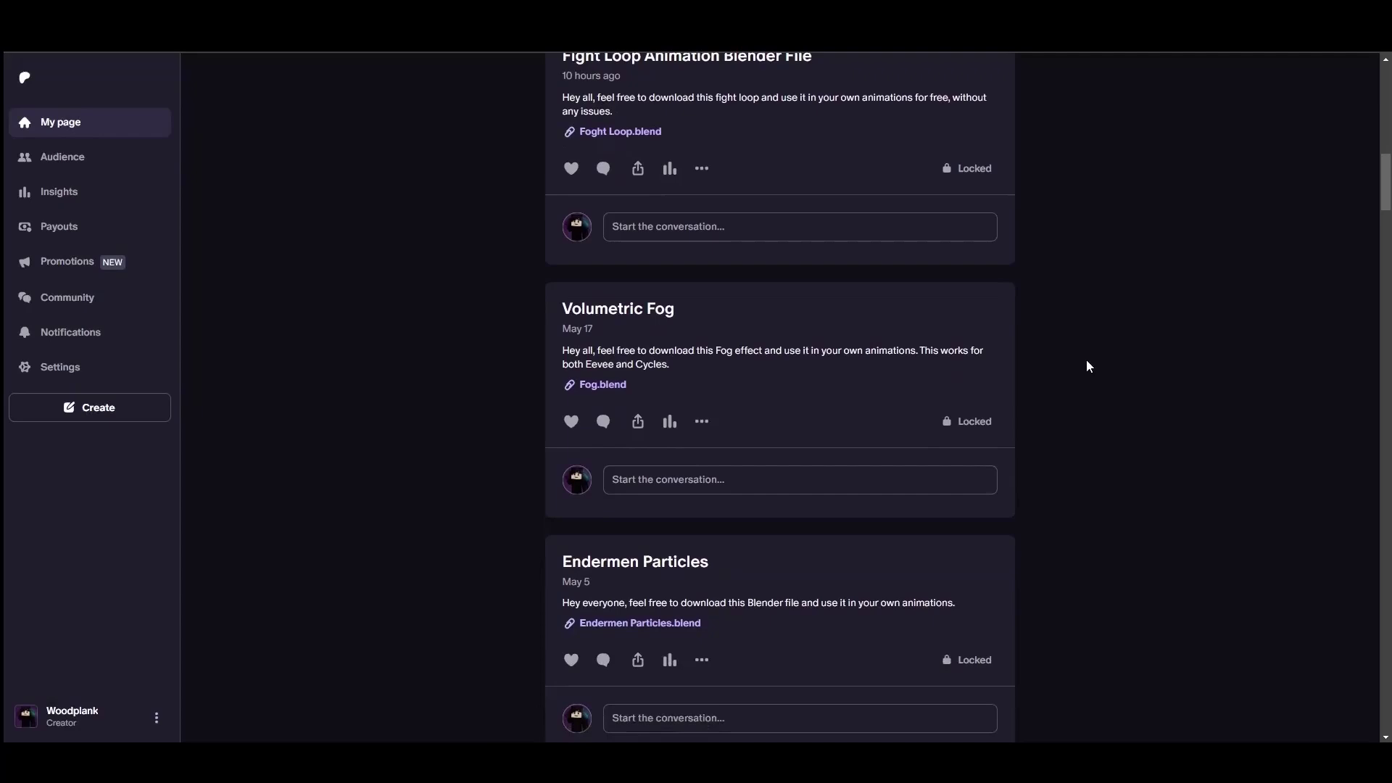
{"action": "scroll", "coordinate": [1087, 360], "scroll_direction": "down", "scroll_amount": 1}
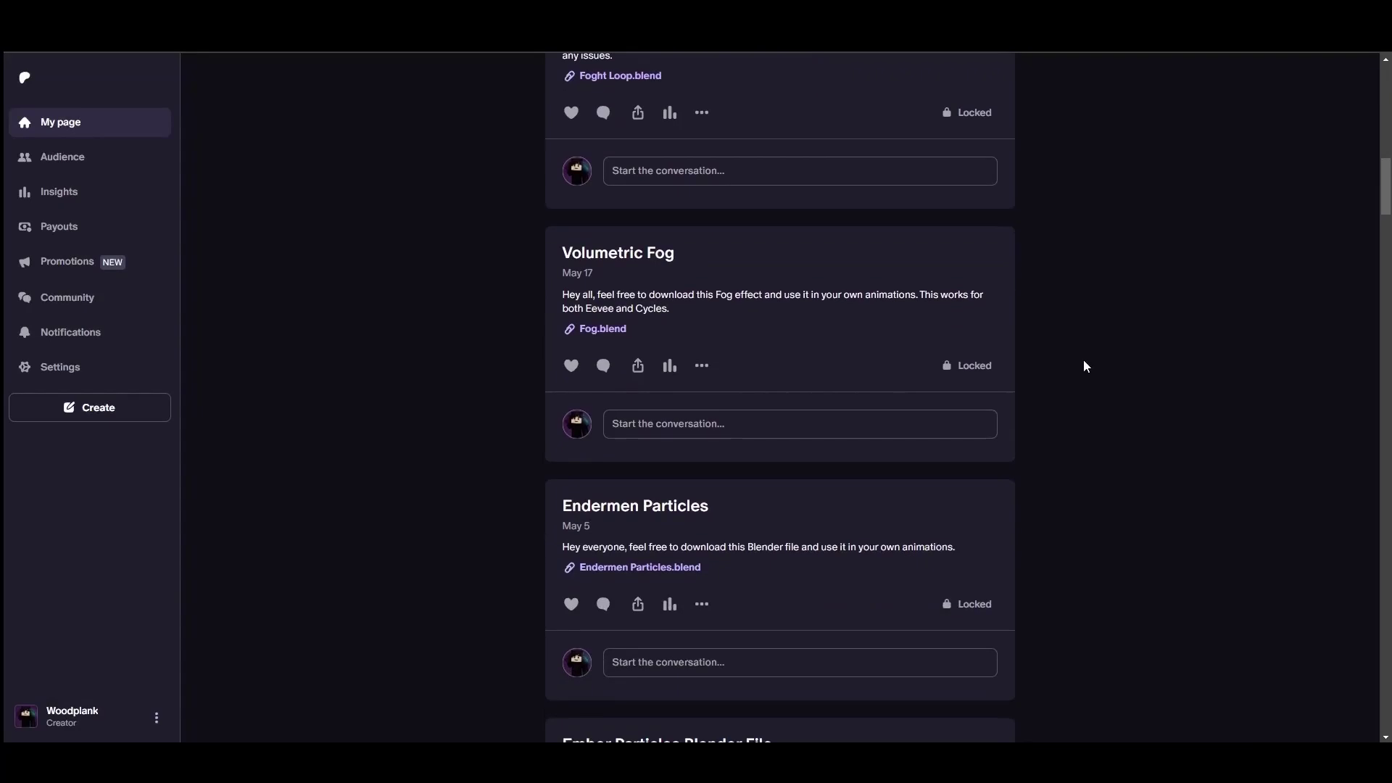
{"action": "scroll", "coordinate": [1084, 367], "scroll_direction": "down", "scroll_amount": 10}
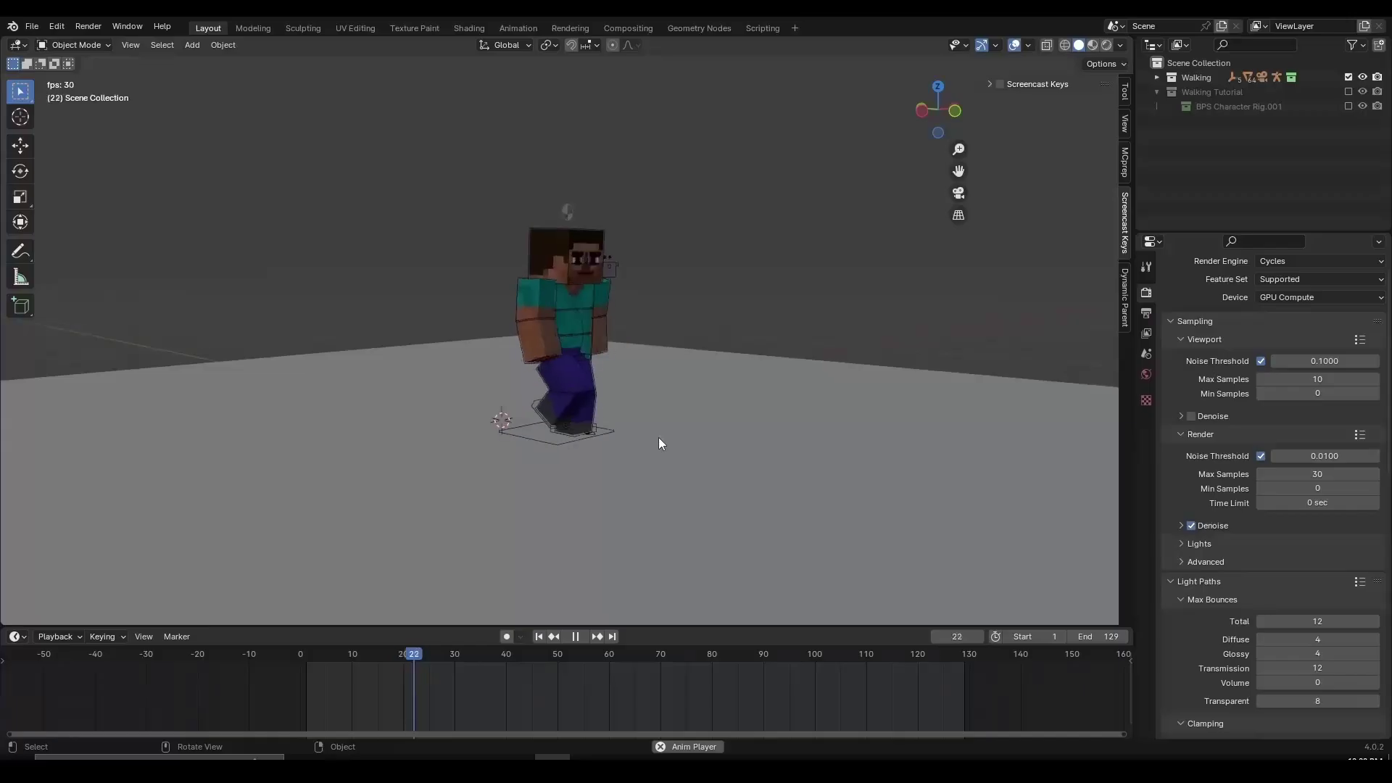
{"action": "middle_click_drag", "start_coordinate": [658, 438], "coordinate": [674, 465]}
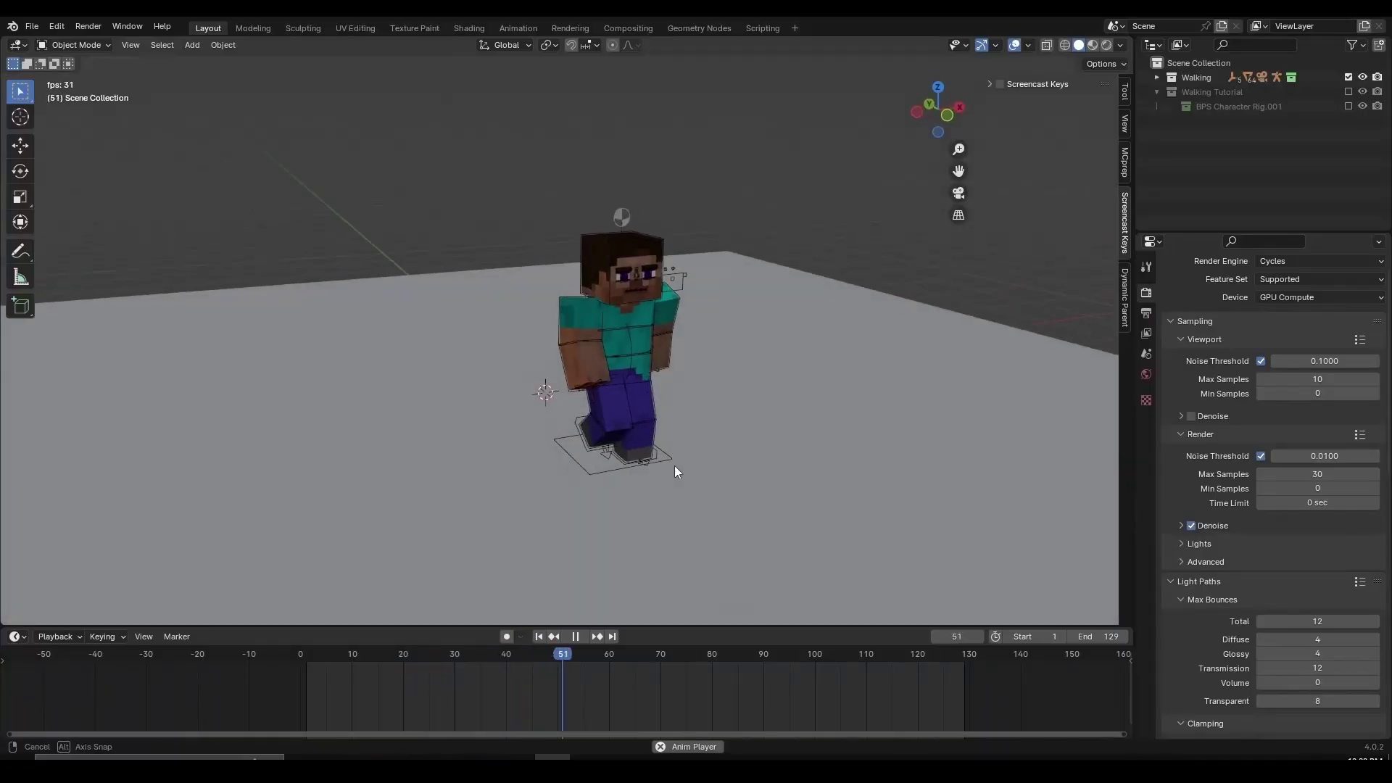
{"action": "key", "text": "KP_3"}
{"action": "key", "text": "ctrl+KP_3"}
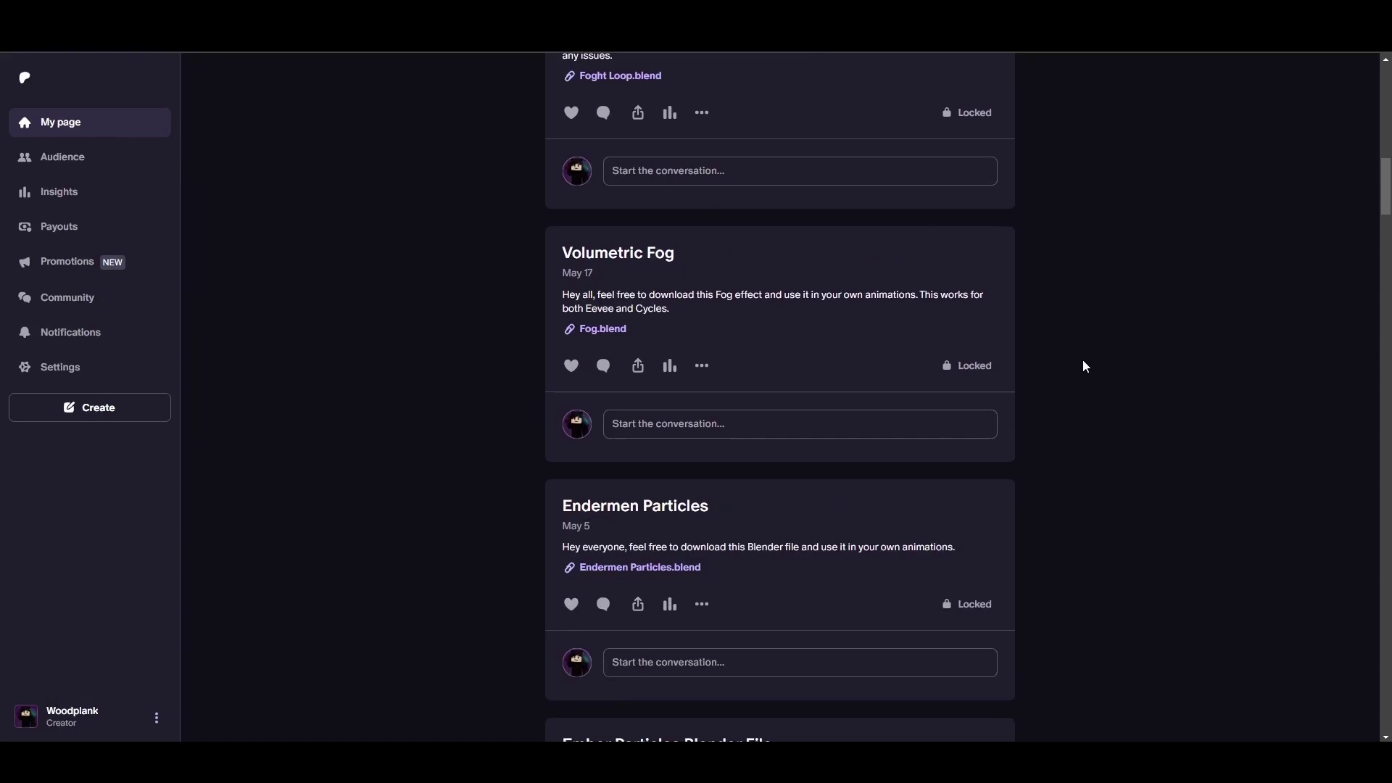
{"action": "scroll", "coordinate": [1085, 366], "scroll_direction": "down", "scroll_amount": 3}
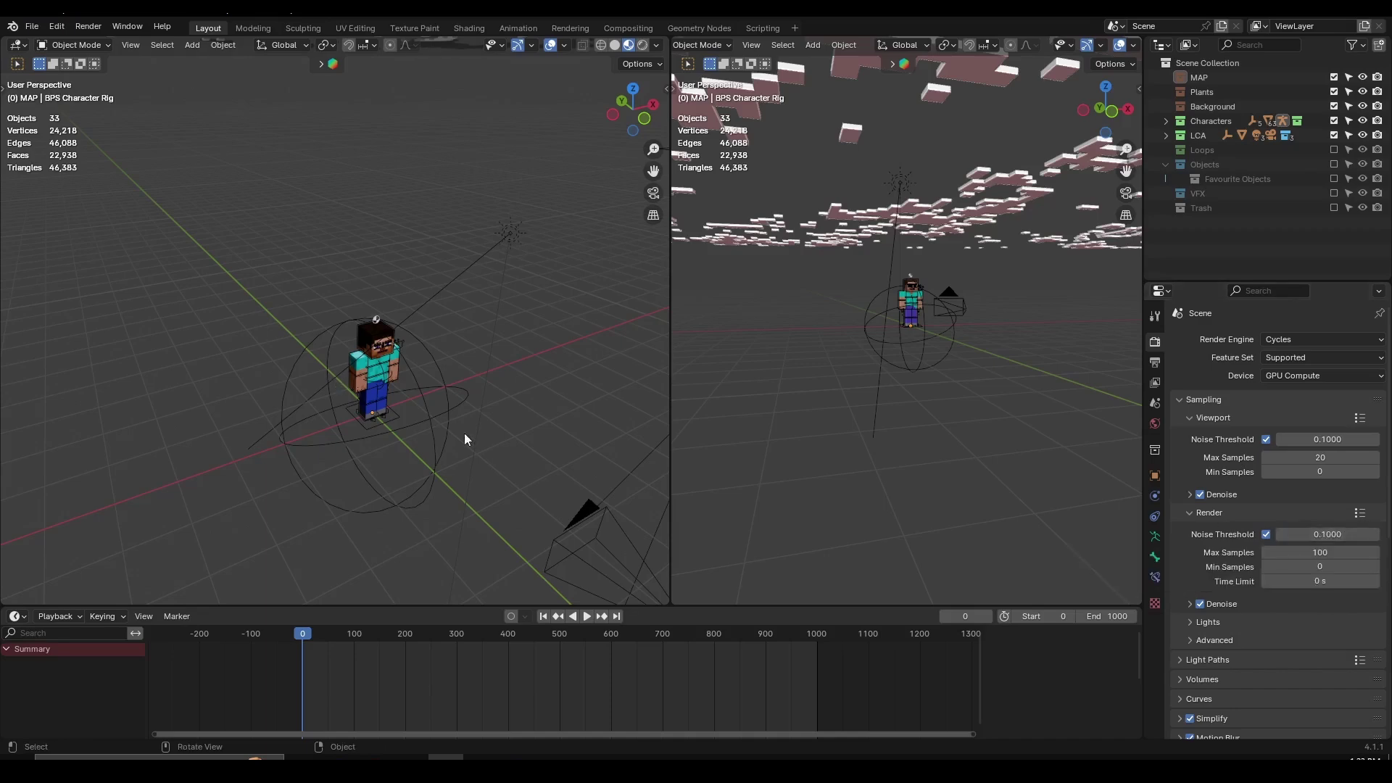
{"action": "middle_click_drag", "start_coordinate": [464, 433], "coordinate": [442, 433]}
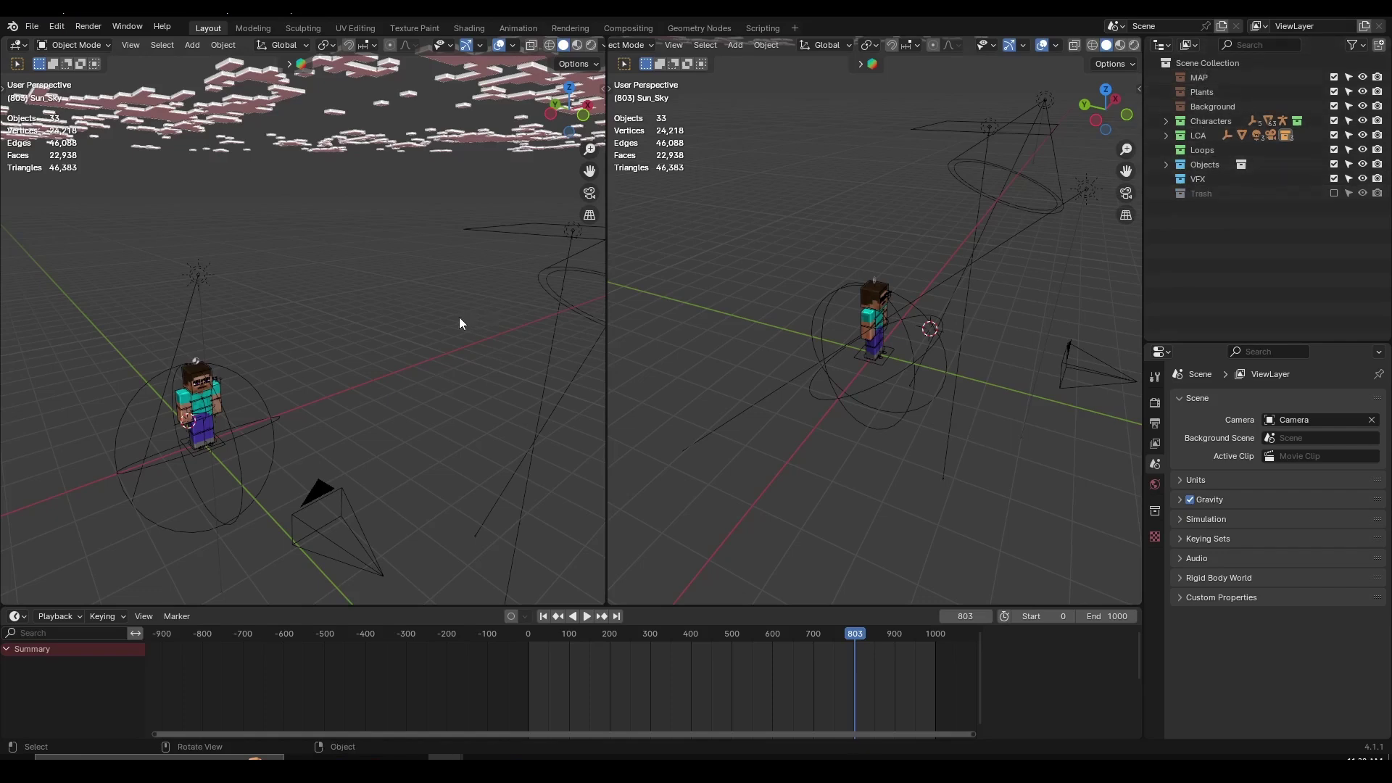
{"action": "scroll", "coordinate": [347, 293], "scroll_direction": "down", "scroll_amount": 3}
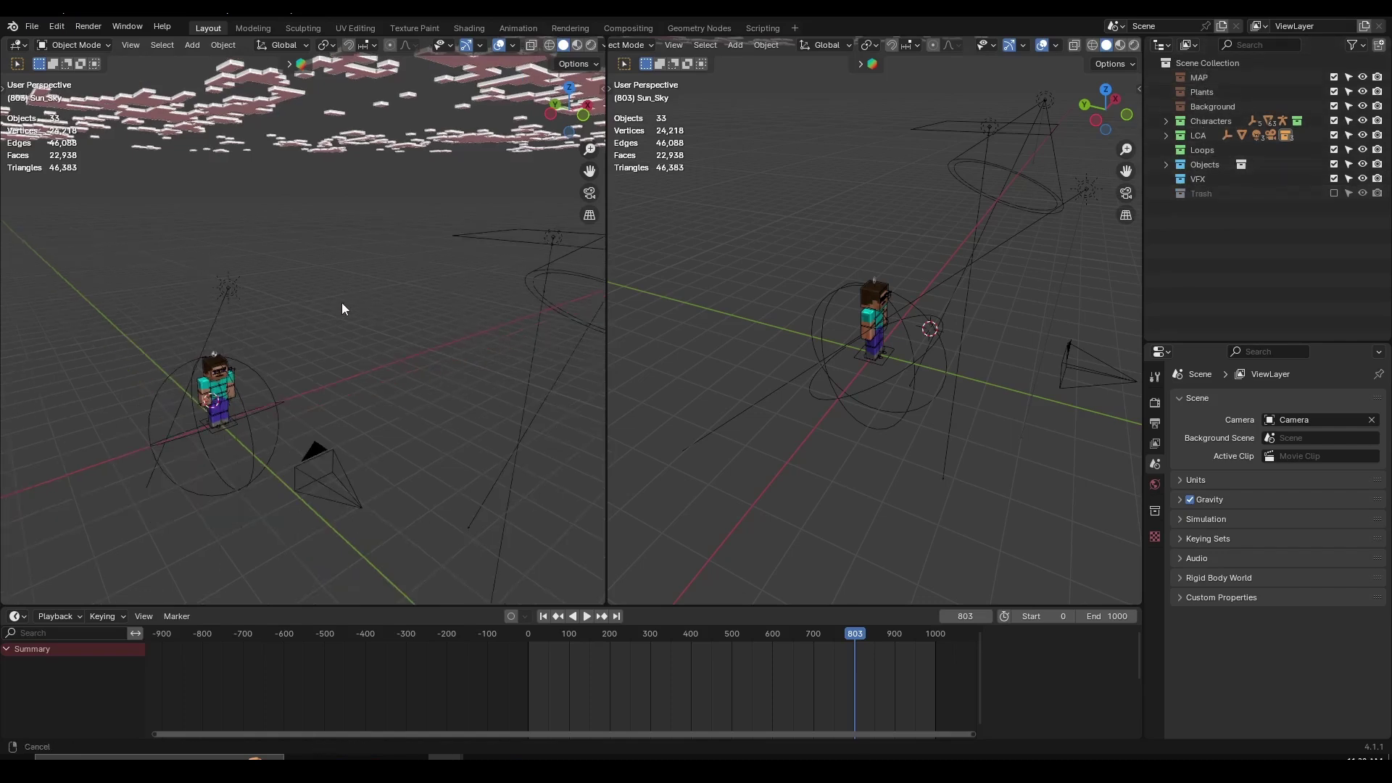
Step: Exclude the Characters, LCA and Loops collections from the view layer
{"action": "left_click", "coordinate": [1334, 120]}
{"action": "left_click", "coordinate": [1334, 135]}
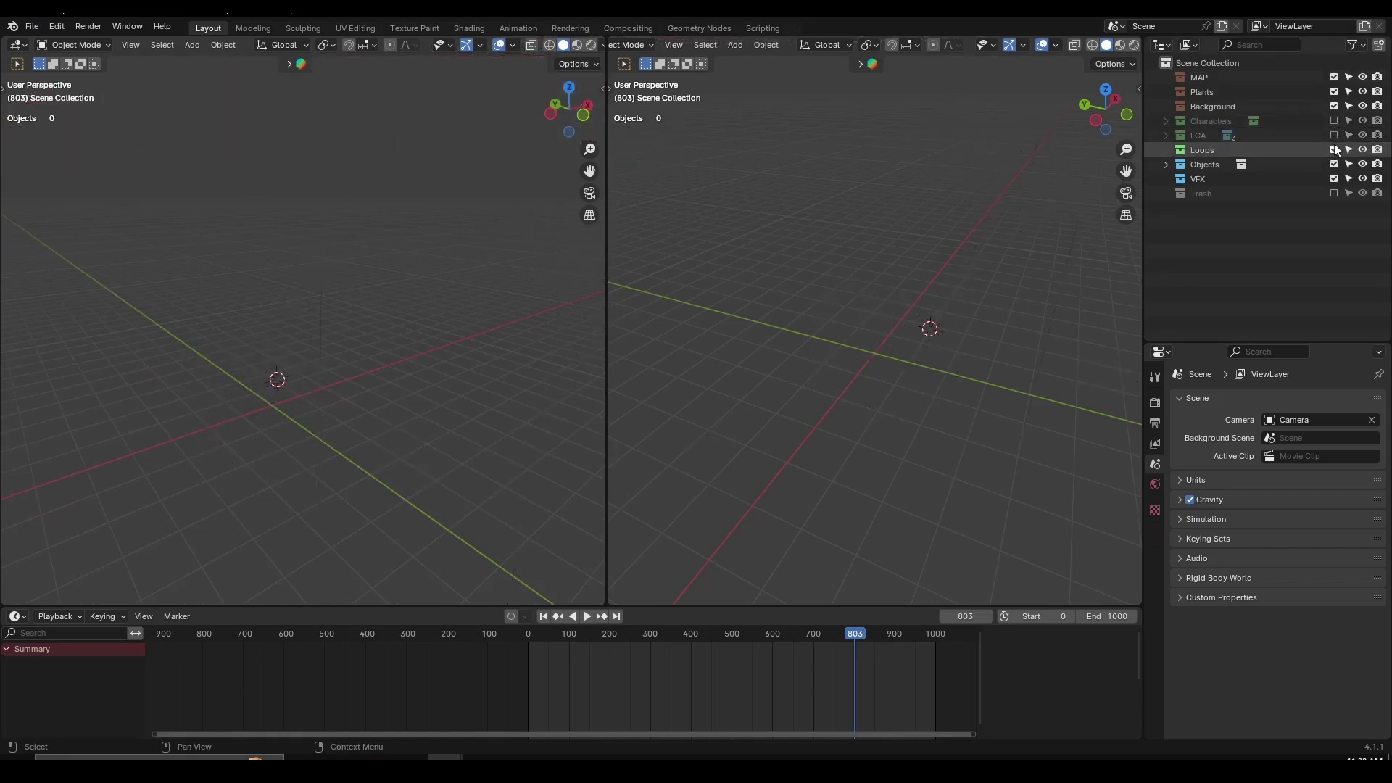
{"action": "left_click", "coordinate": [1334, 149]}
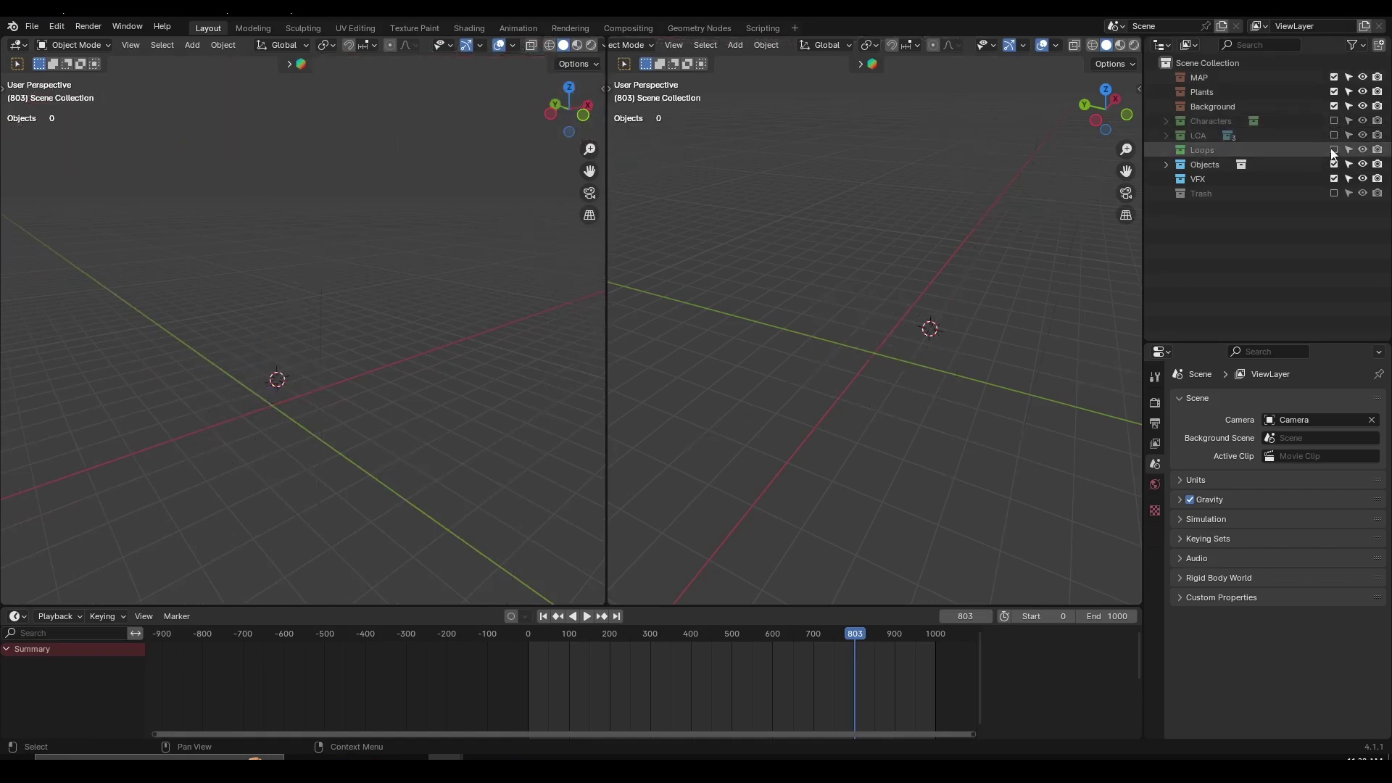
Step: Select the MAP, Plants and Background collections one after another to point them out
{"action": "left_click", "coordinate": [1212, 80]}
{"action": "left_click", "coordinate": [1221, 97]}
{"action": "left_click", "coordinate": [1211, 110]}
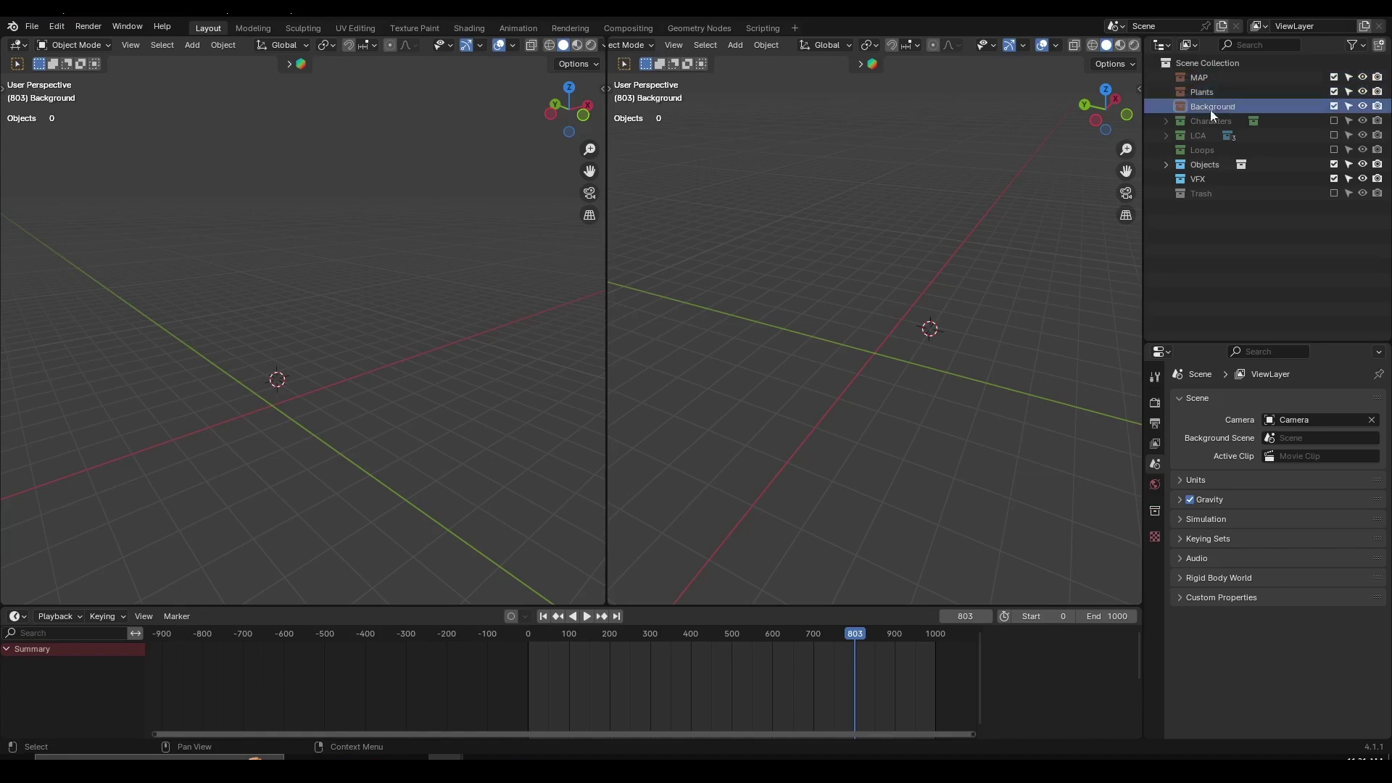
Step: Reset the 3D cursor to the world origin
{"action": "middle_click_drag", "start_coordinate": [335, 342], "coordinate": [276, 333]}
{"action": "middle_click_drag", "start_coordinate": [302, 394], "coordinate": [324, 405]}
{"action": "key", "text": "shift+c"}
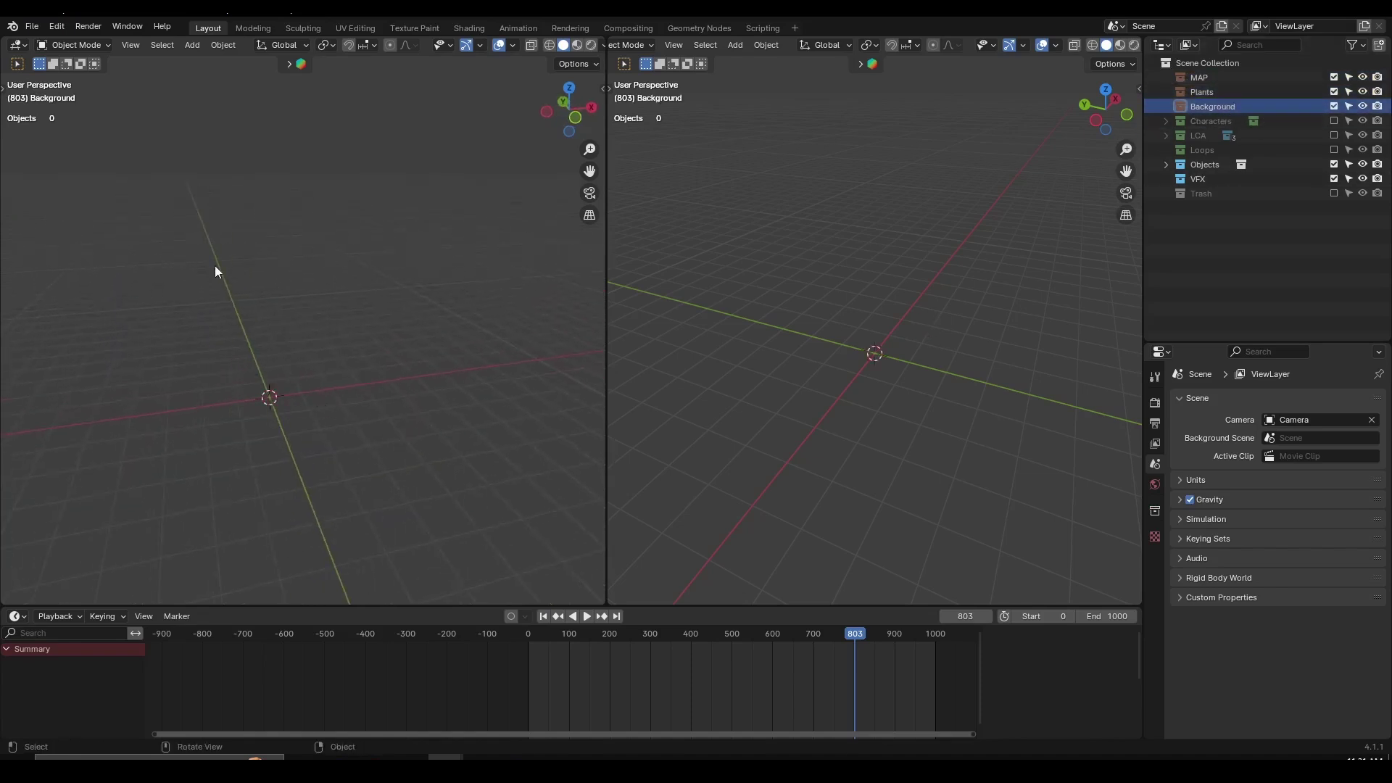
{"action": "scroll", "coordinate": [630, 638], "scroll_direction": "up", "scroll_amount": 4}
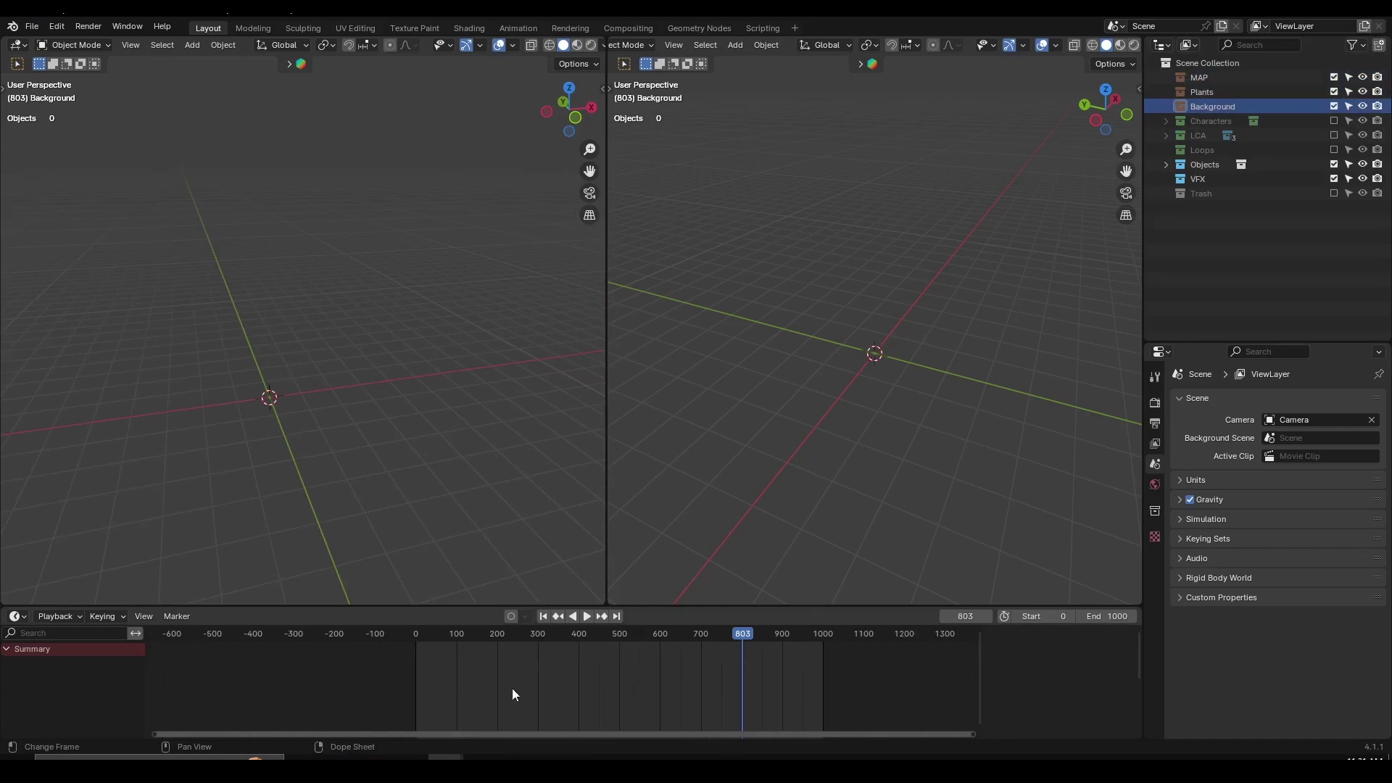
Step: Select the MAP collection, then switch to the other Blender window containing the finished Scene_1 world
{"action": "left_click", "coordinate": [1273, 77]}
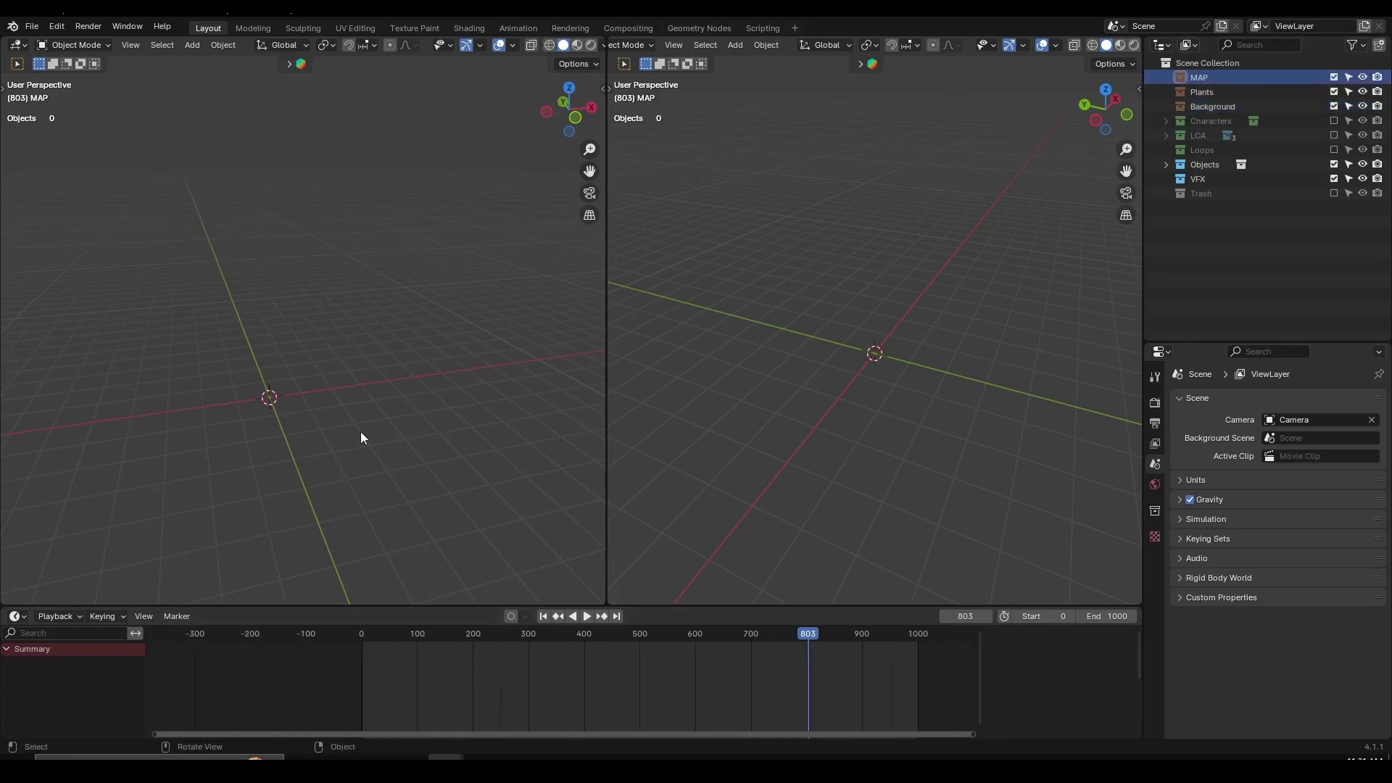
{"action": "scroll", "coordinate": [360, 438], "scroll_direction": "up", "scroll_amount": 2}
{"action": "middle_click_drag", "start_coordinate": [332, 428], "coordinate": [361, 391]}
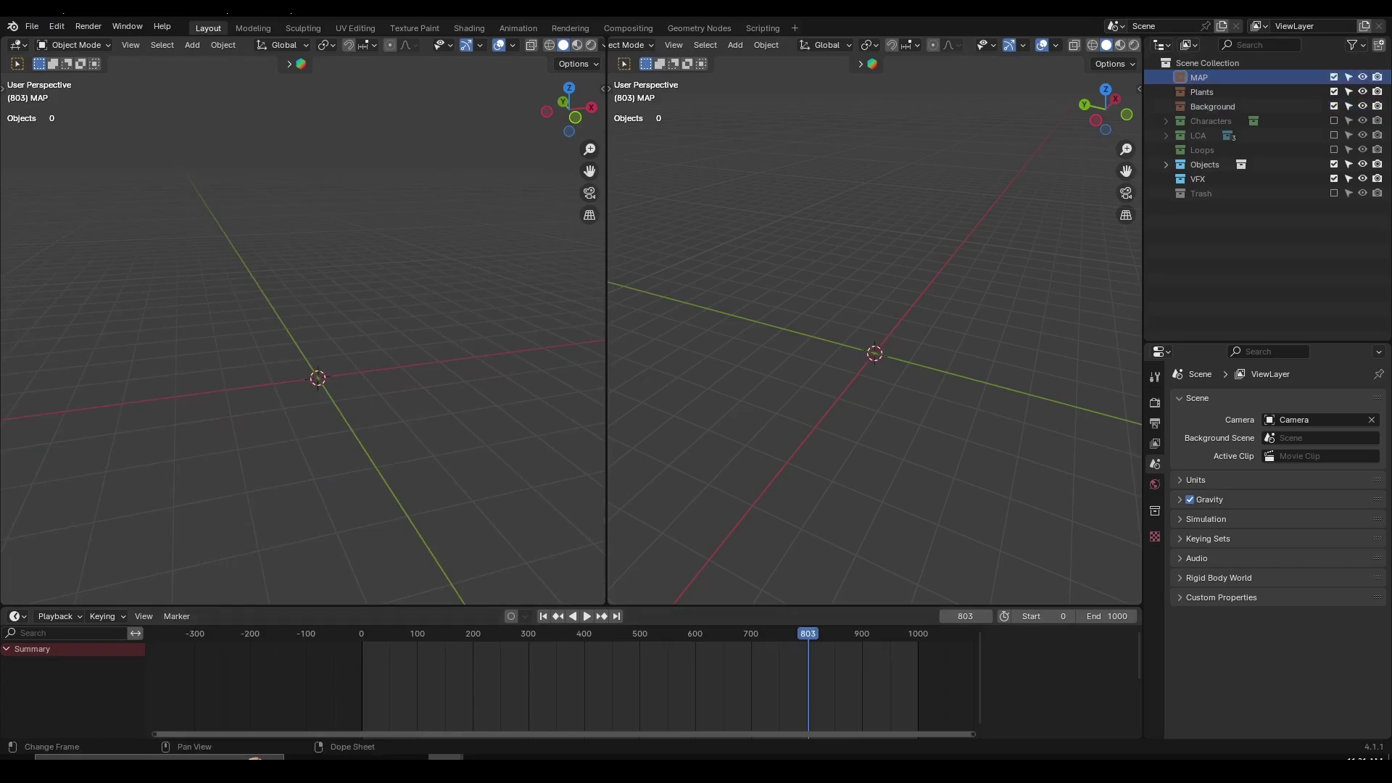
{"action": "mouse_move", "coordinate": [446, 758]}
{"action": "left_click", "coordinate": [535, 700]}
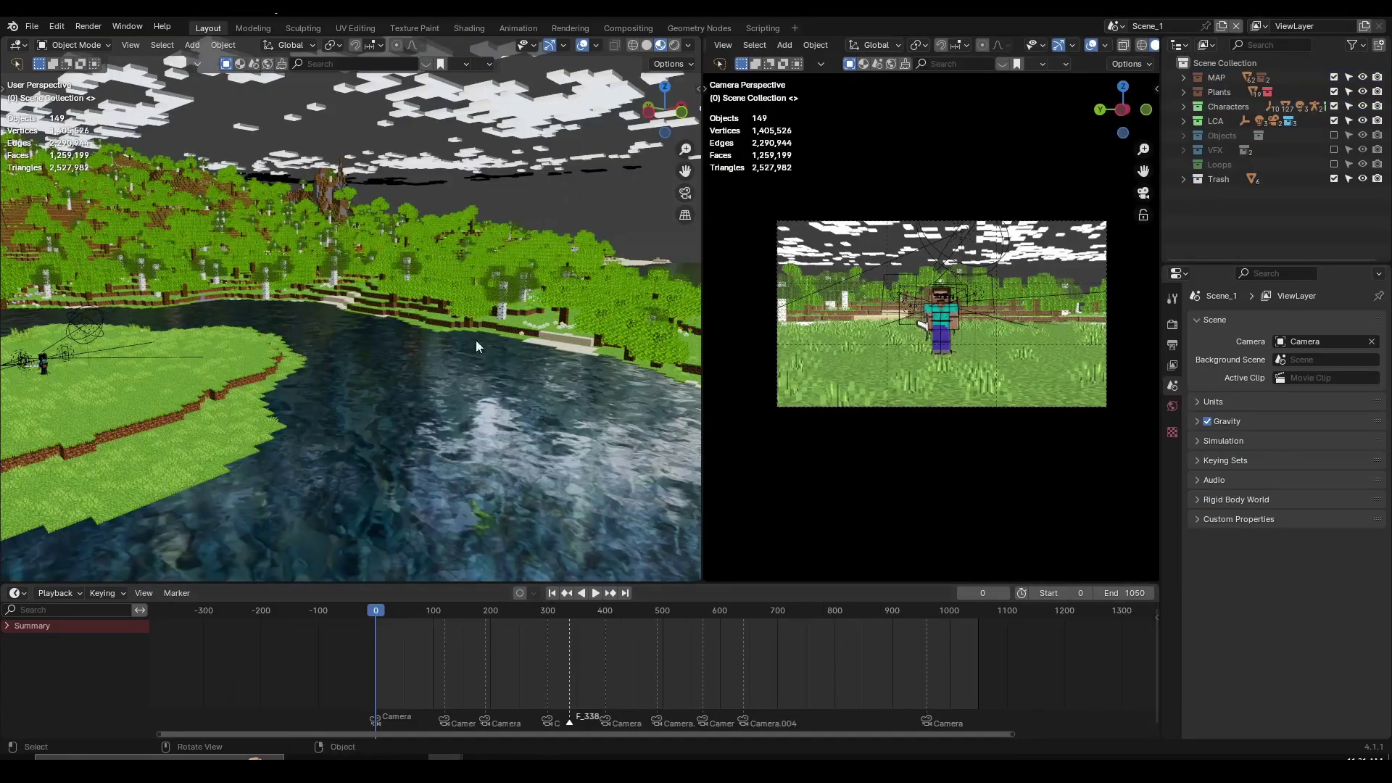
Step: Look through the contents of the MAP collection in Scene_1 and collapse it again, leaving MAP selected
{"action": "scroll", "coordinate": [468, 316], "scroll_direction": "down", "scroll_amount": 8}
{"action": "middle_click_drag", "start_coordinate": [355, 324], "coordinate": [689, 261]}
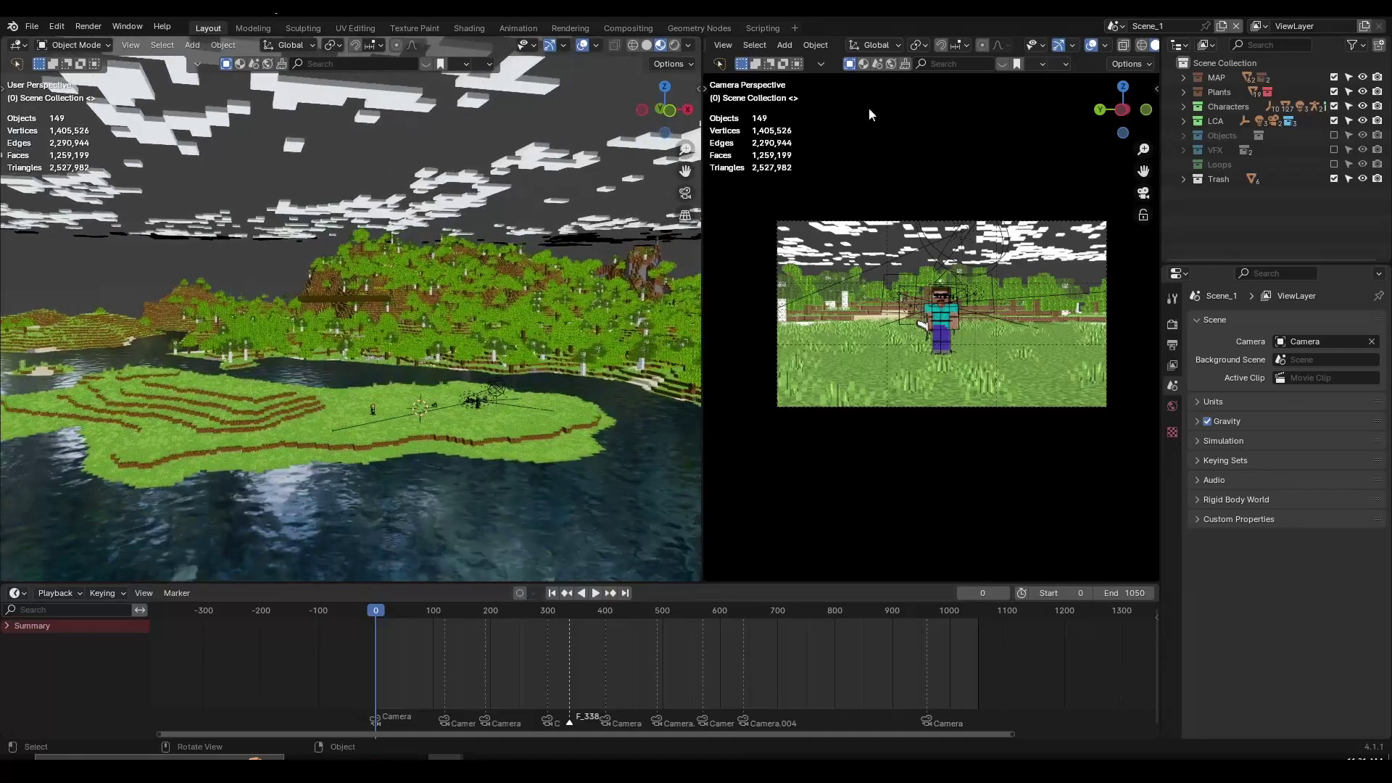
{"action": "left_click", "coordinate": [1185, 77]}
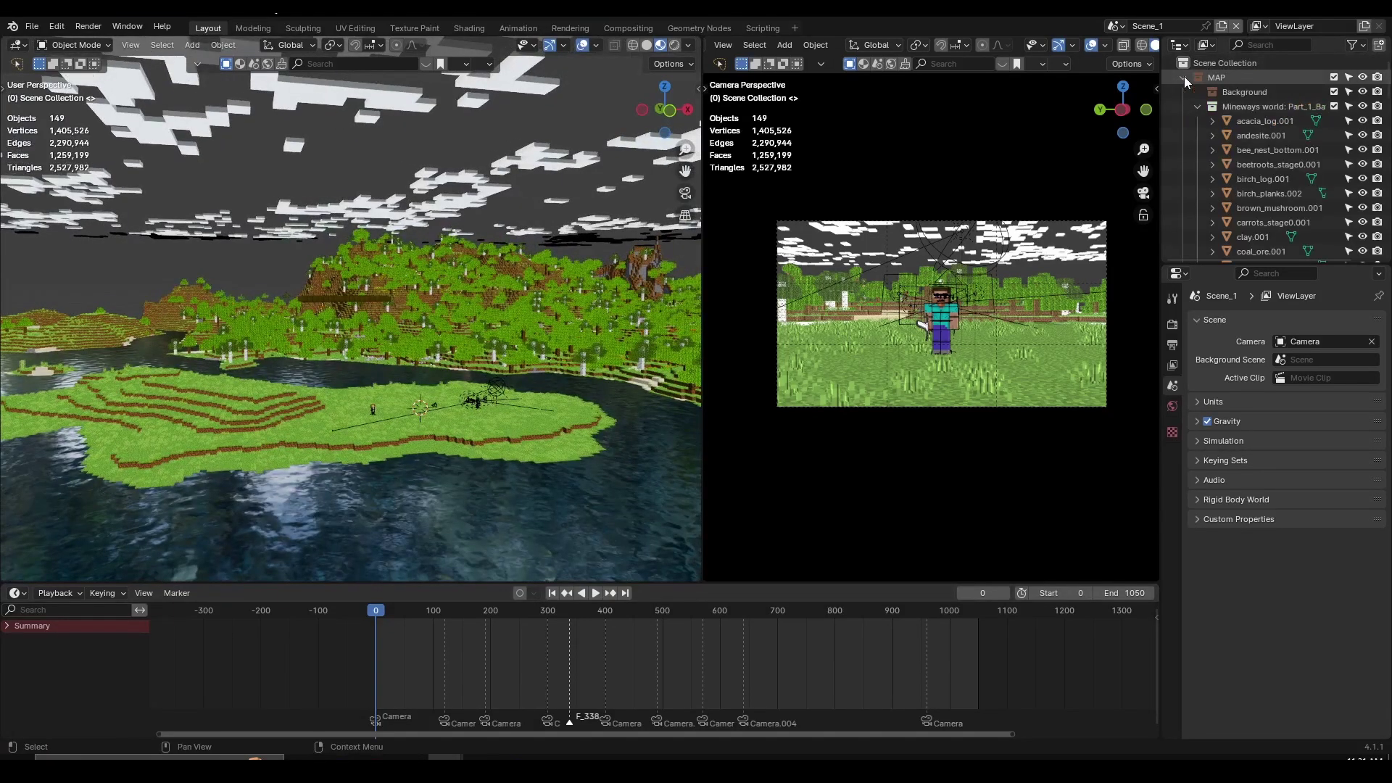
{"action": "left_click", "coordinate": [1185, 77]}
{"action": "left_click", "coordinate": [1201, 91]}
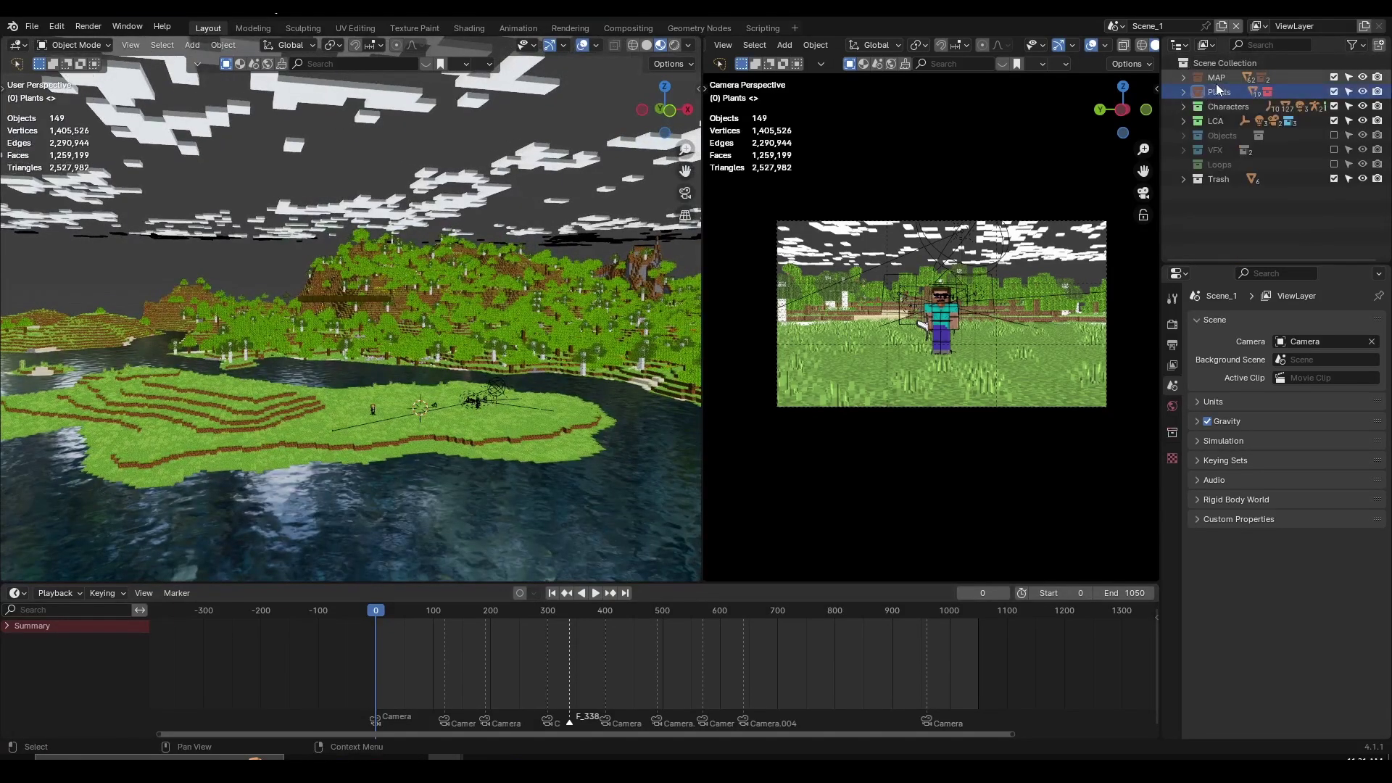
{"action": "left_click", "coordinate": [1219, 78]}
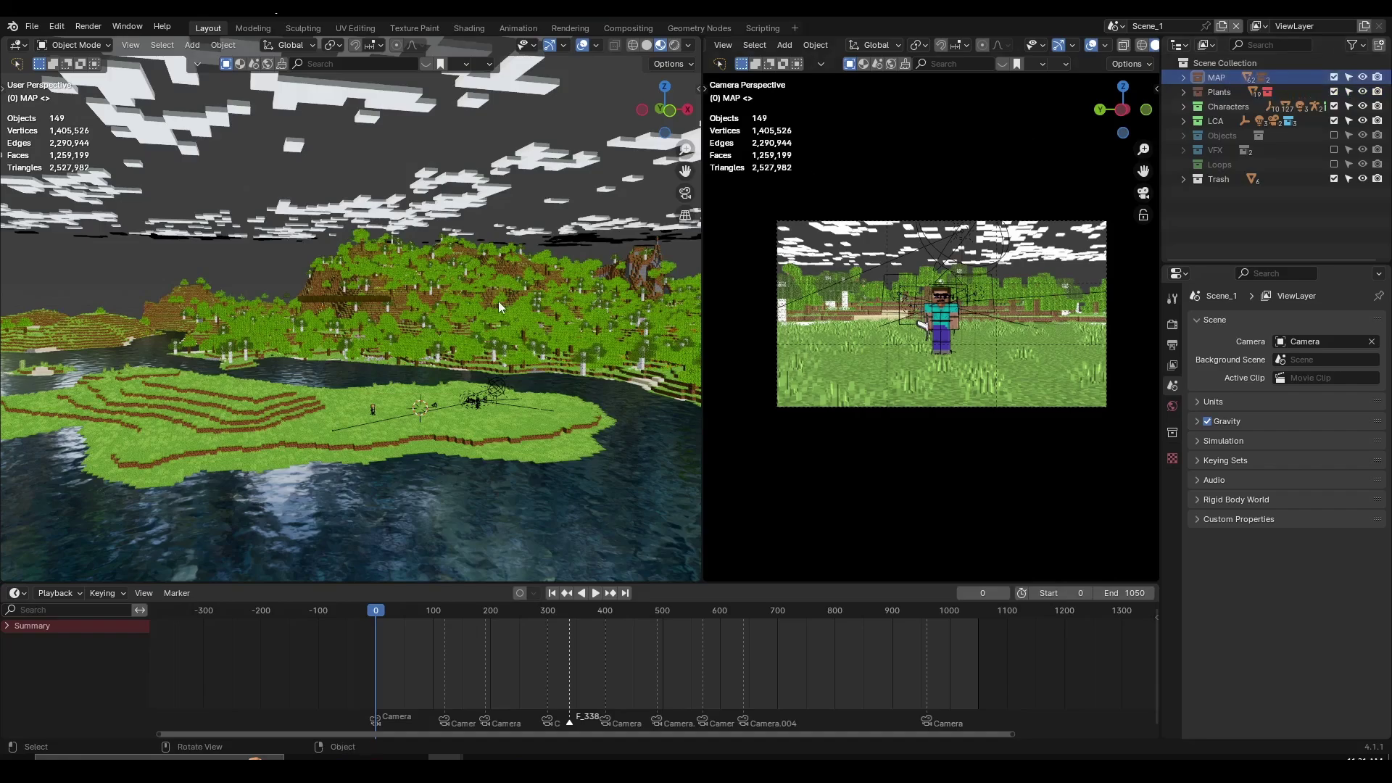
Step: Examine the trees and flowers on the hillside across the water, selecting the allium flowers
{"action": "scroll", "coordinate": [507, 311], "scroll_direction": "up", "scroll_amount": 3}
{"action": "scroll", "coordinate": [500, 368], "scroll_direction": "up", "scroll_amount": 3}
{"action": "middle_click_drag", "start_coordinate": [499, 374], "coordinate": [412, 383]}
{"action": "scroll", "coordinate": [420, 384], "scroll_direction": "up", "scroll_amount": 2}
{"action": "scroll", "coordinate": [415, 381], "scroll_direction": "up", "scroll_amount": 4}
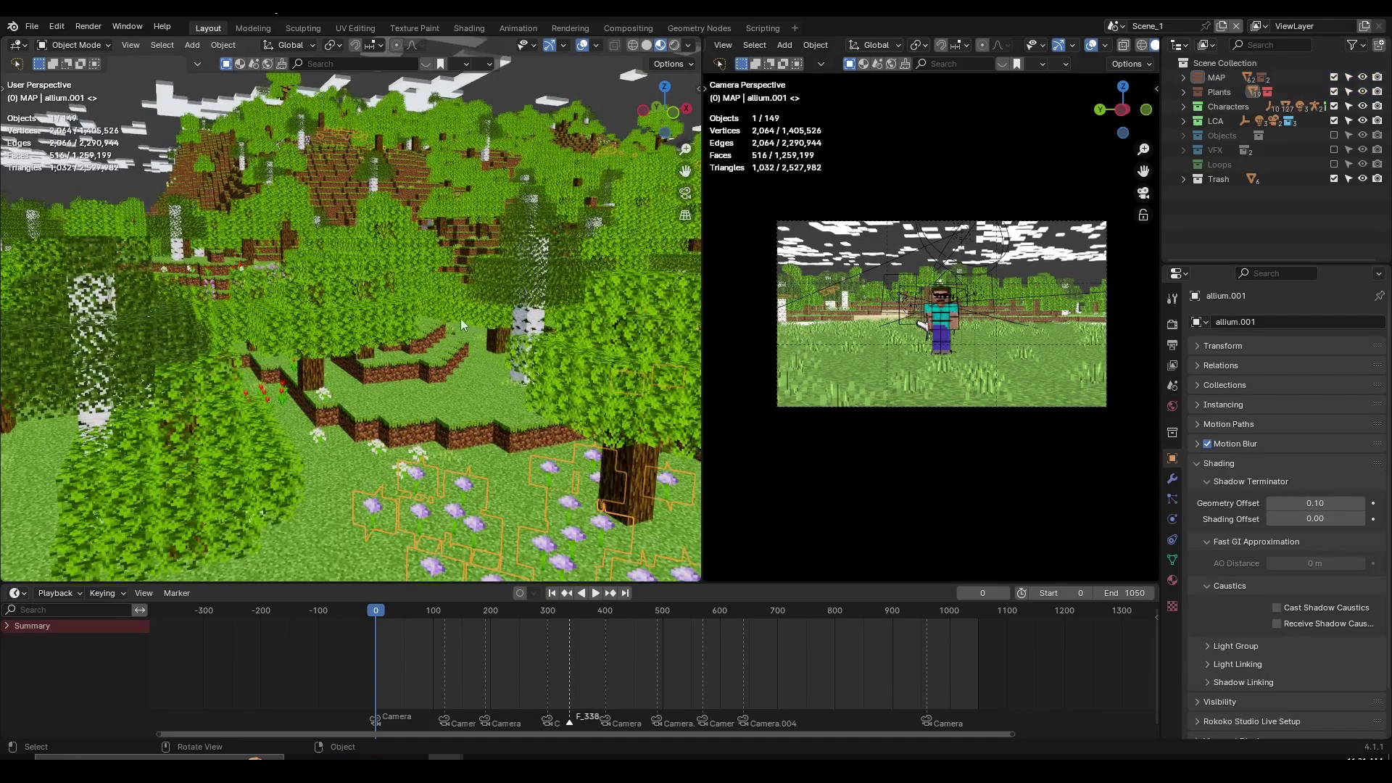
{"action": "scroll", "coordinate": [446, 328], "scroll_direction": "down", "scroll_amount": 1}
{"action": "scroll", "coordinate": [445, 327], "scroll_direction": "down", "scroll_amount": 10}
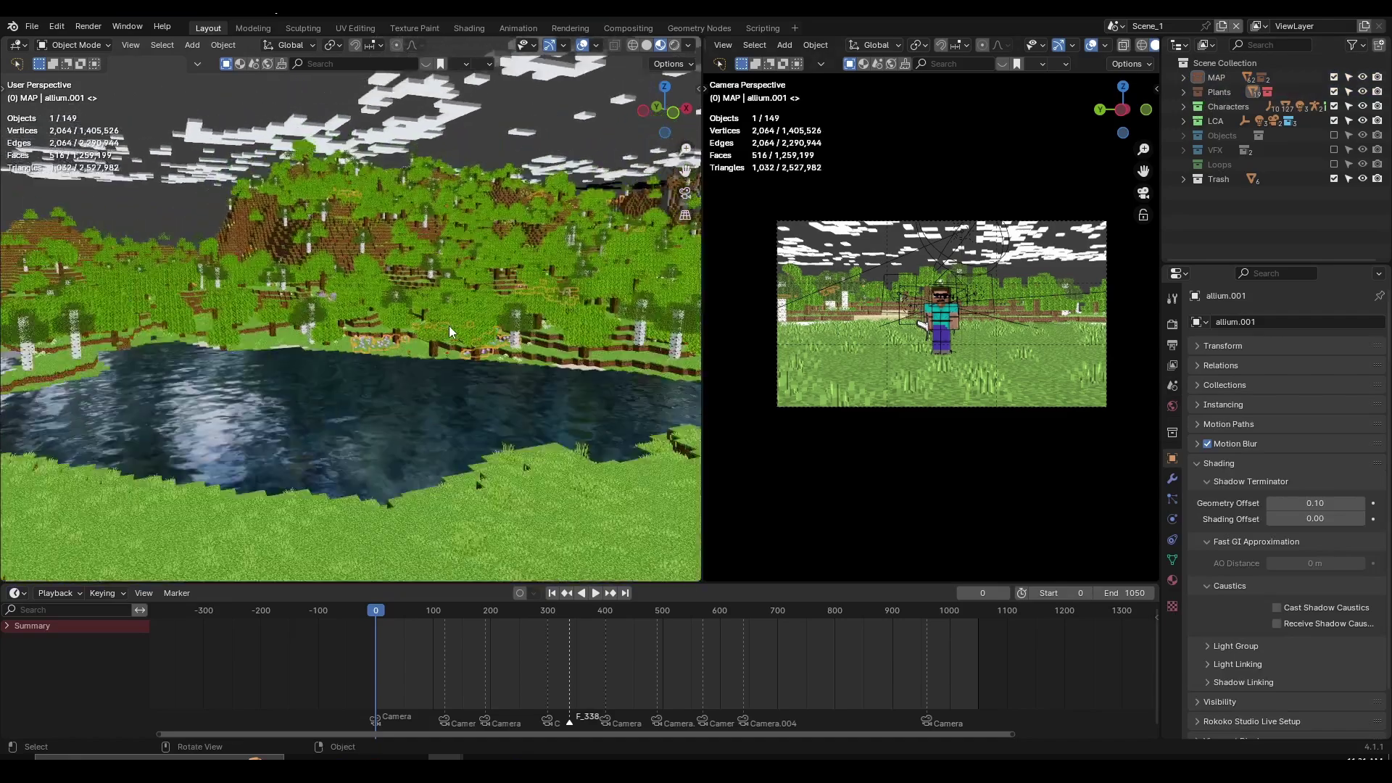
{"action": "scroll", "coordinate": [450, 325], "scroll_direction": "up", "scroll_amount": 10}
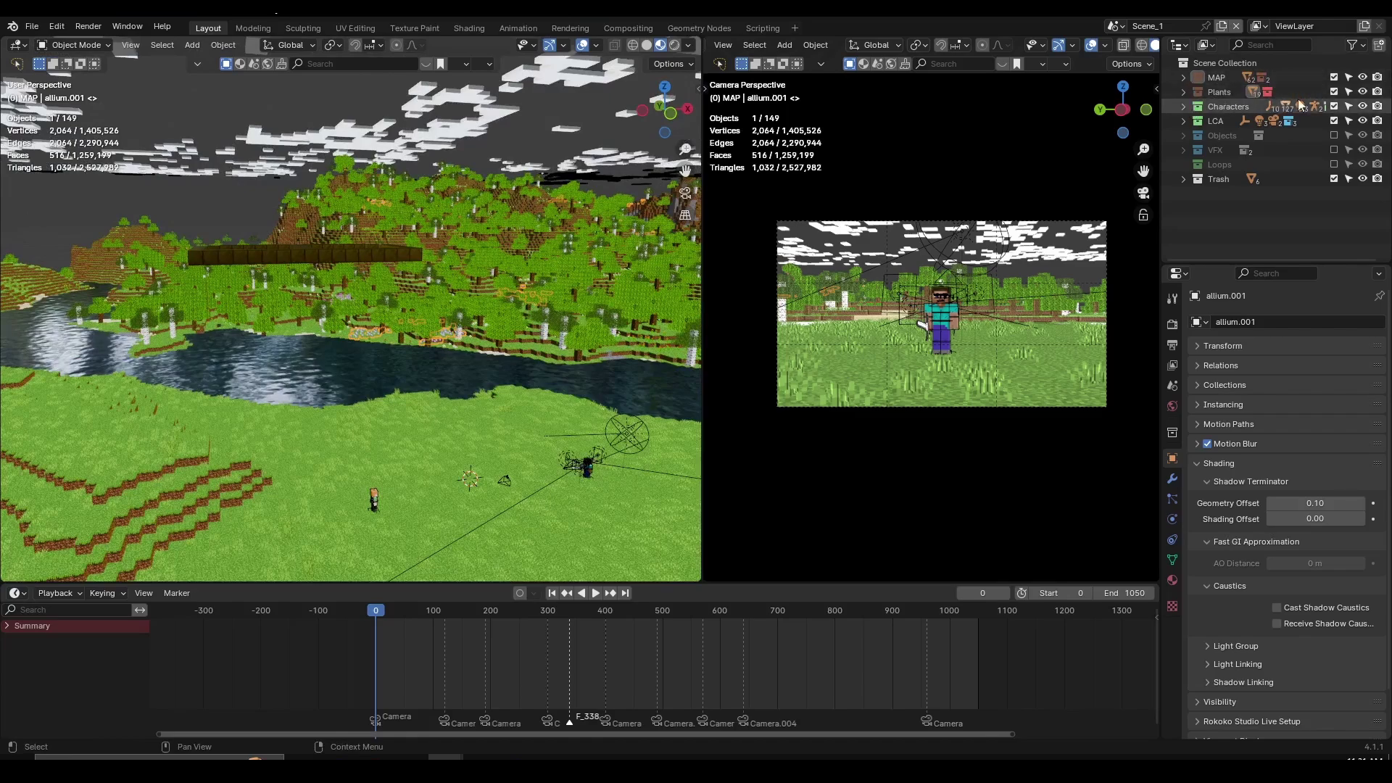
Step: Exclude the Plants collection to view the world without vegetation, and include it again
{"action": "left_click", "coordinate": [1335, 91]}
{"action": "middle_click_drag", "start_coordinate": [406, 326], "coordinate": [516, 307]}
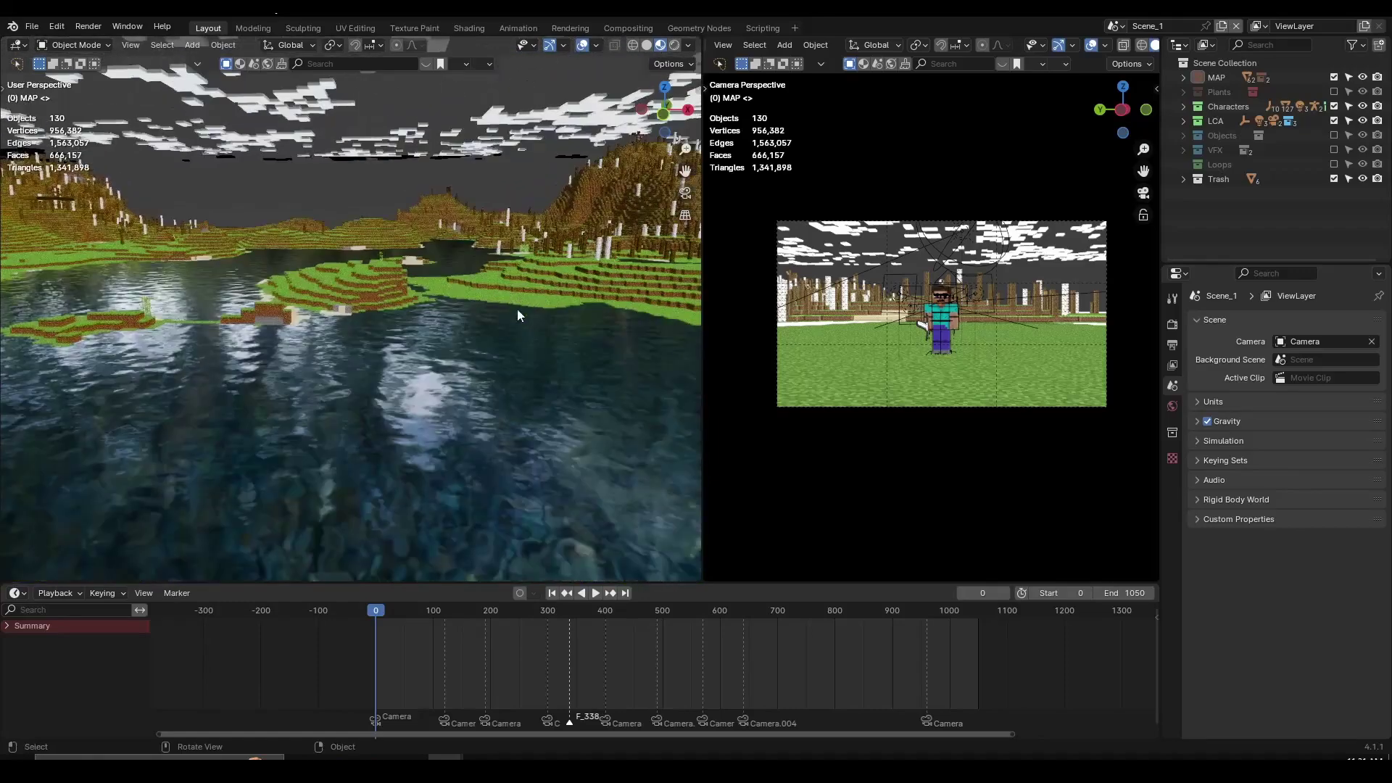
{"action": "middle_click_drag", "start_coordinate": [341, 321], "coordinate": [652, 275], "text": "shift"}
{"action": "left_click", "coordinate": [1337, 88]}
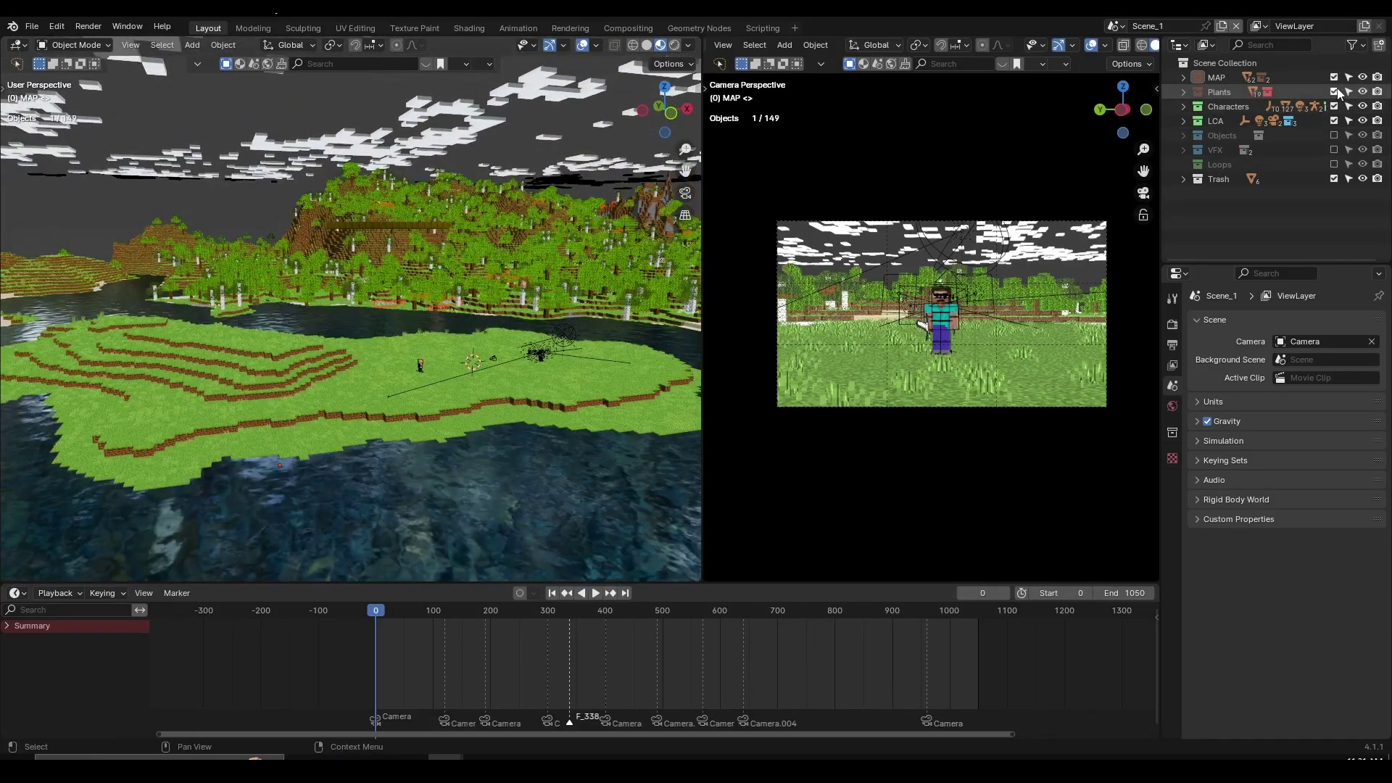
Step: Show the MCprep world import options for Mineways and hide them again
{"action": "middle_click_drag", "start_coordinate": [597, 281], "coordinate": [444, 323]}
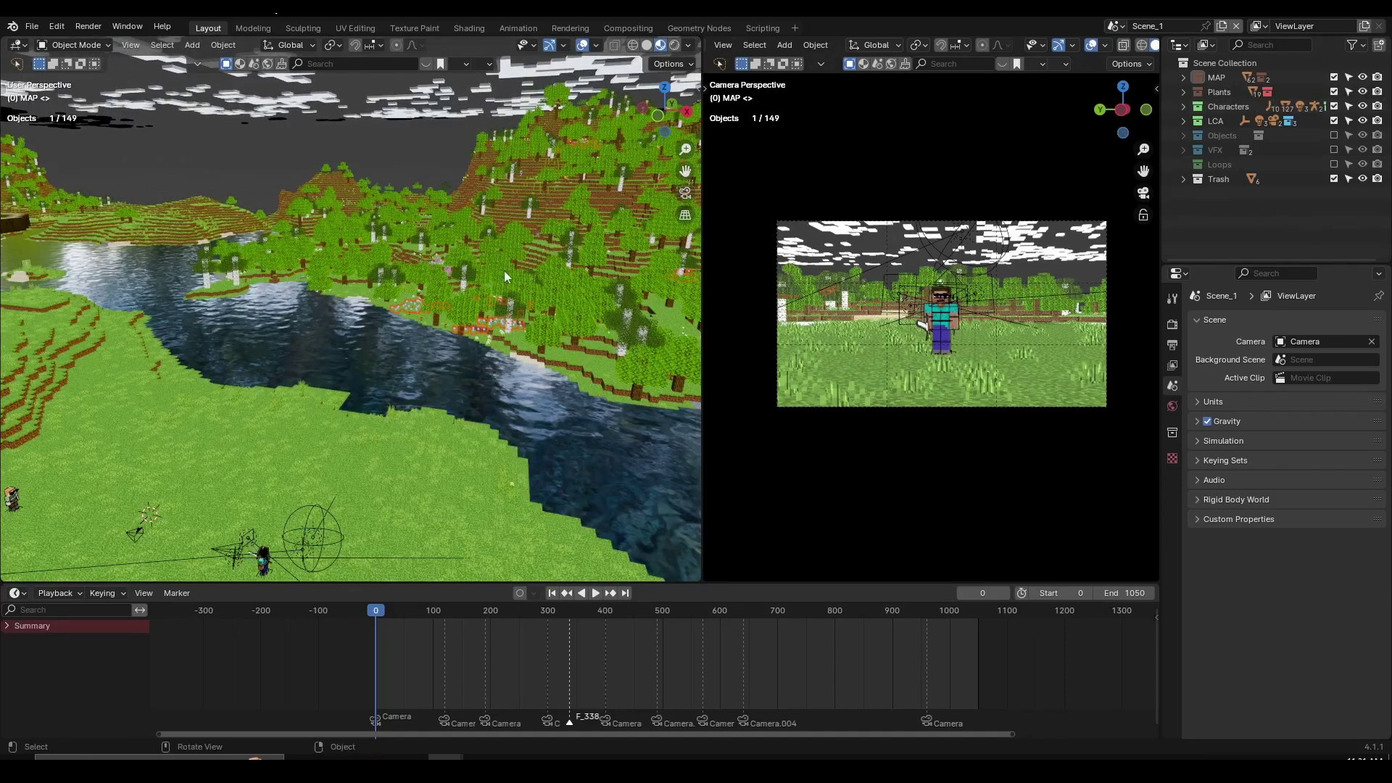
{"action": "key", "text": "n"}
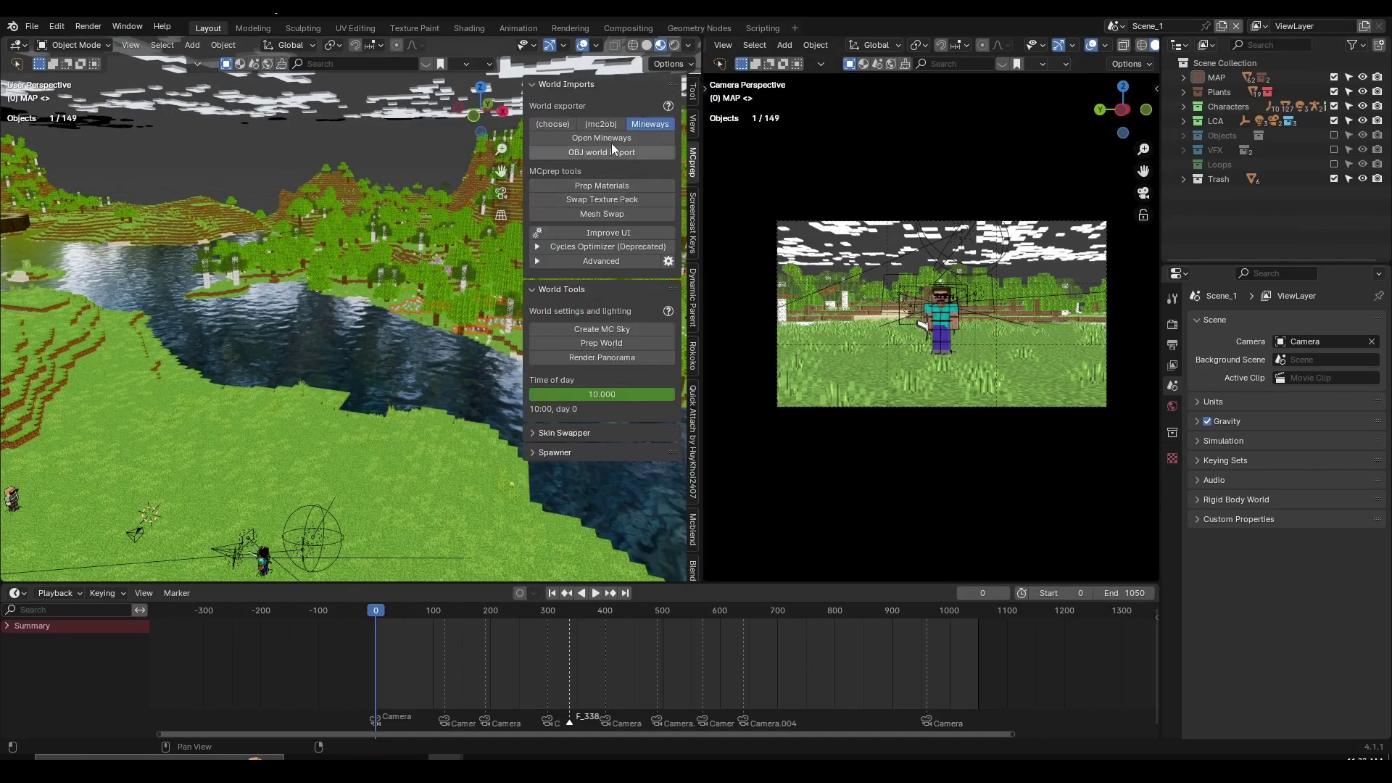
{"action": "key", "text": "n"}
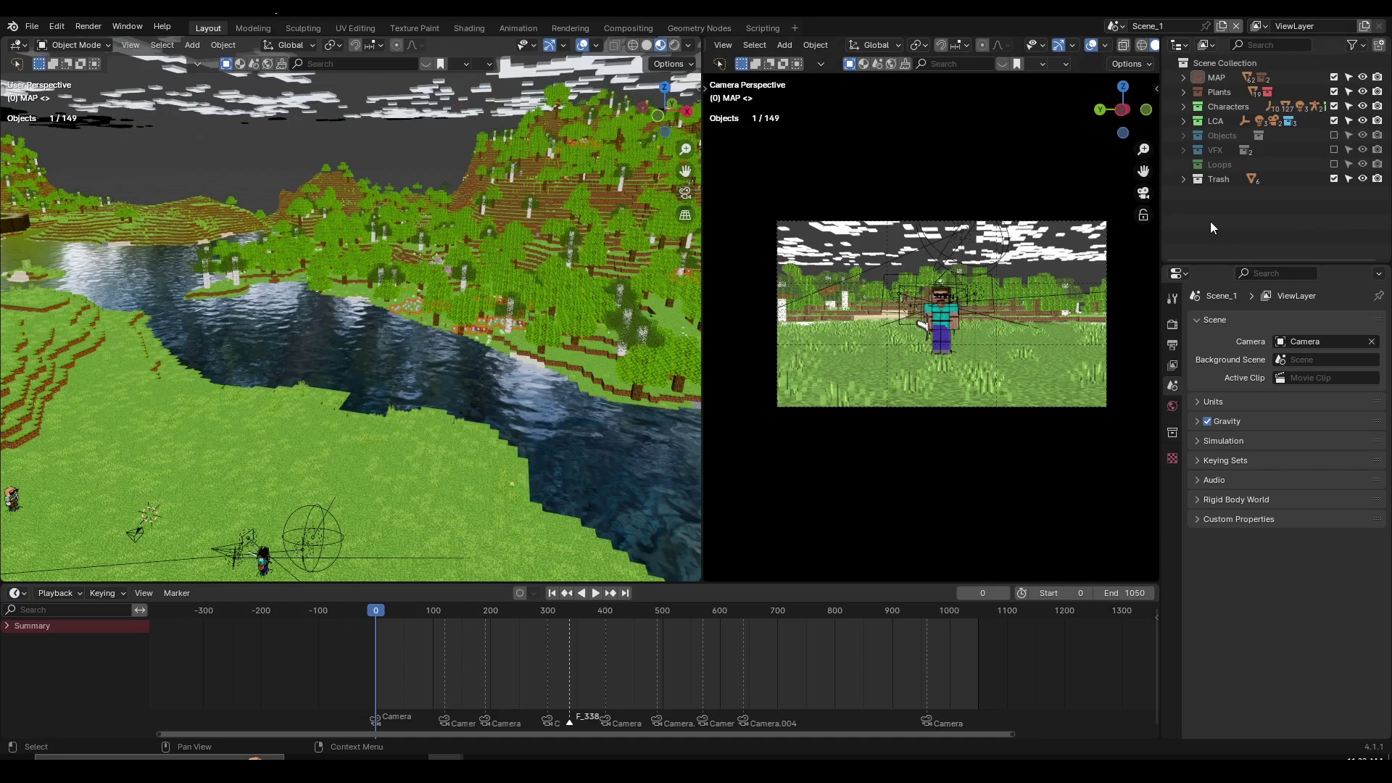
Step: Create a new top-level collection and name it "Mineways weorld"
{"action": "right_click", "coordinate": [1212, 213]}
{"action": "left_click", "coordinate": [1213, 213]}
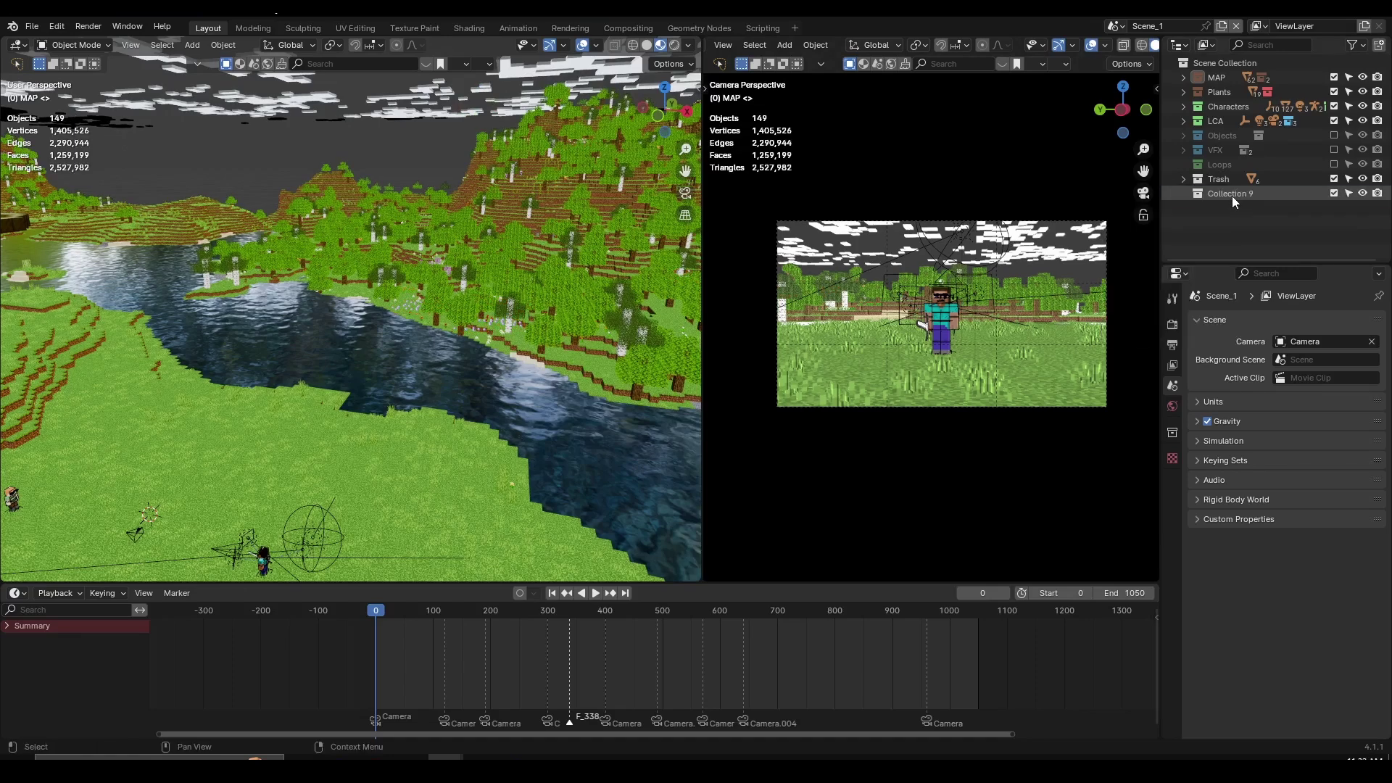
{"action": "double_click", "coordinate": [1233, 193]}
{"action": "type", "text": "Mineways weorld"}
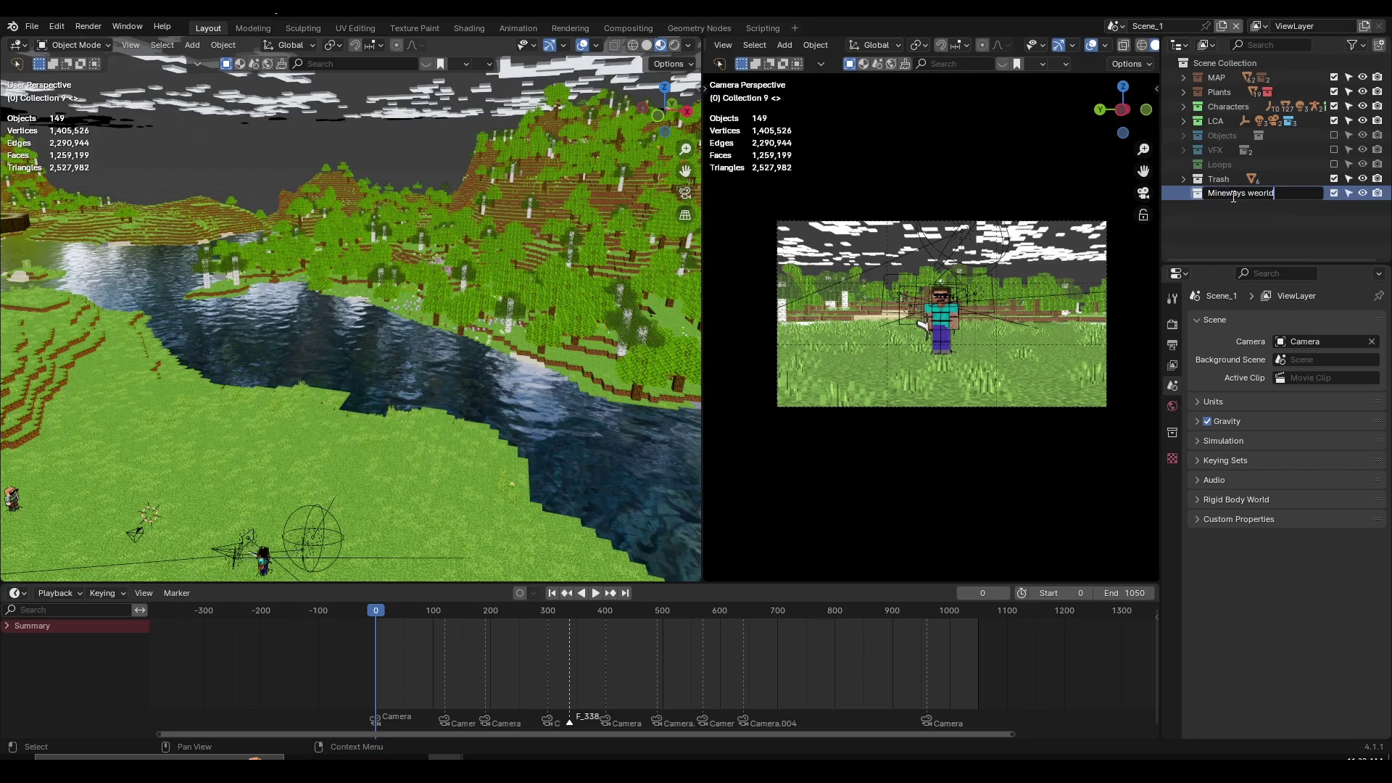
{"action": "key", "text": "Return"}
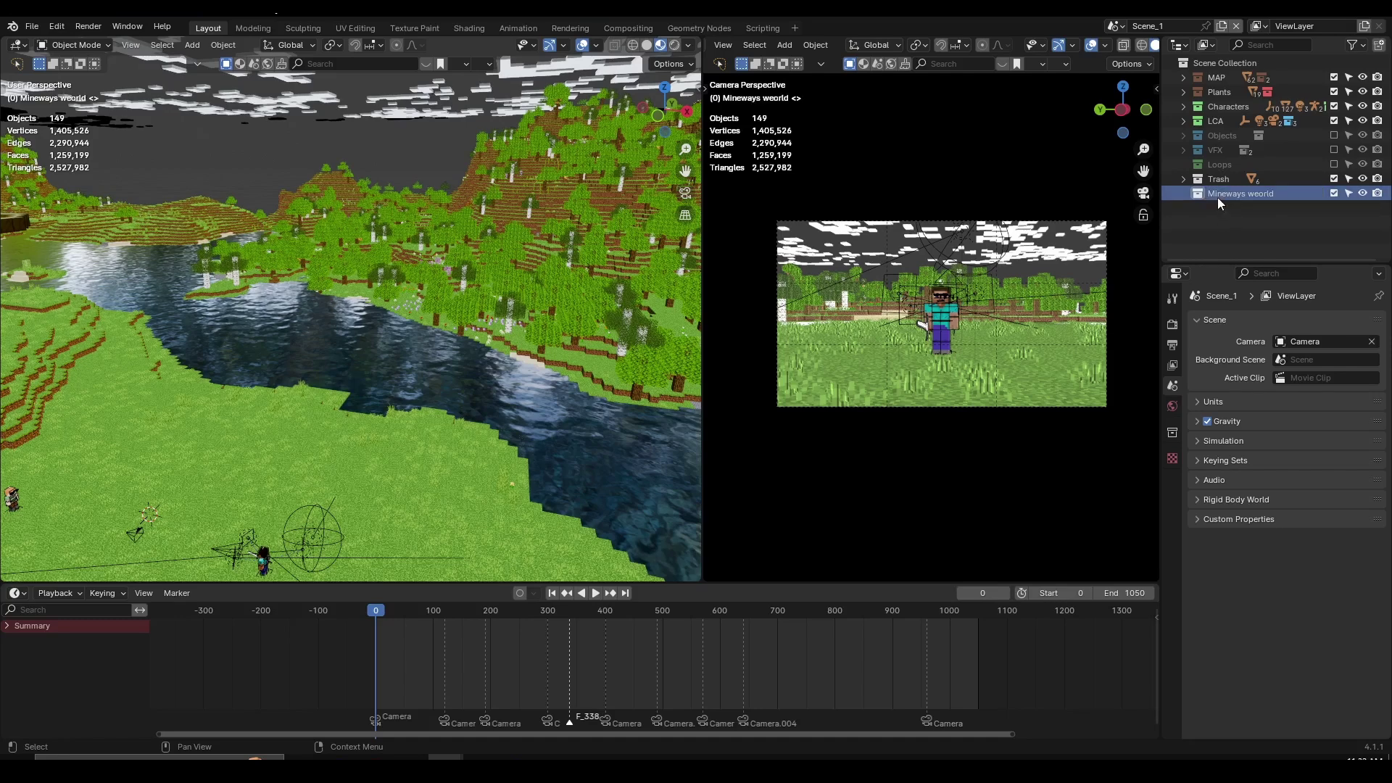
{"action": "mouse_move", "coordinate": [1217, 198]}
{"action": "left_mouse_down"}
{"action": "mouse_move", "coordinate": [1218, 68]}
{"action": "mouse_move", "coordinate": [1223, 193]}
{"action": "left_mouse_up"}
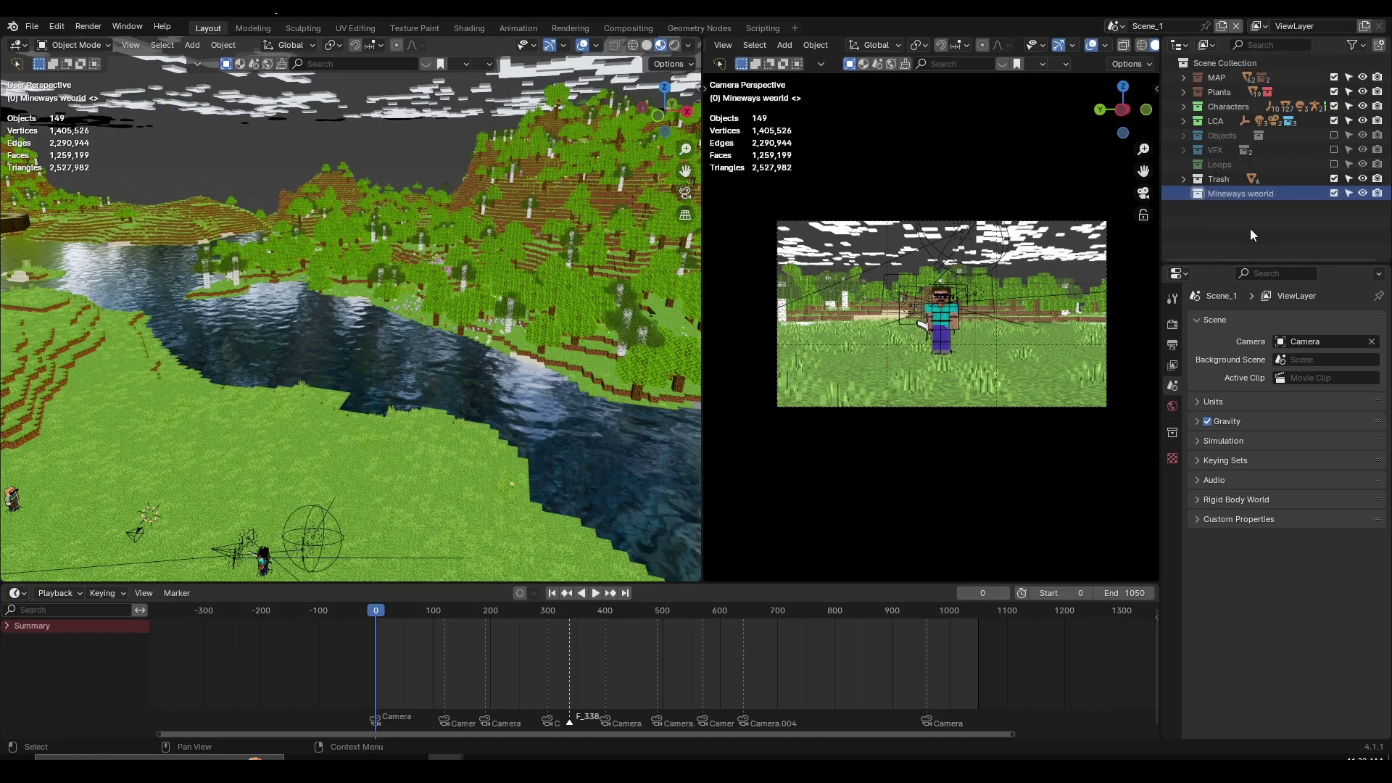
Step: Expand the MAP collection and collapse the Mineways world collection inside it
{"action": "left_click", "coordinate": [1184, 77]}
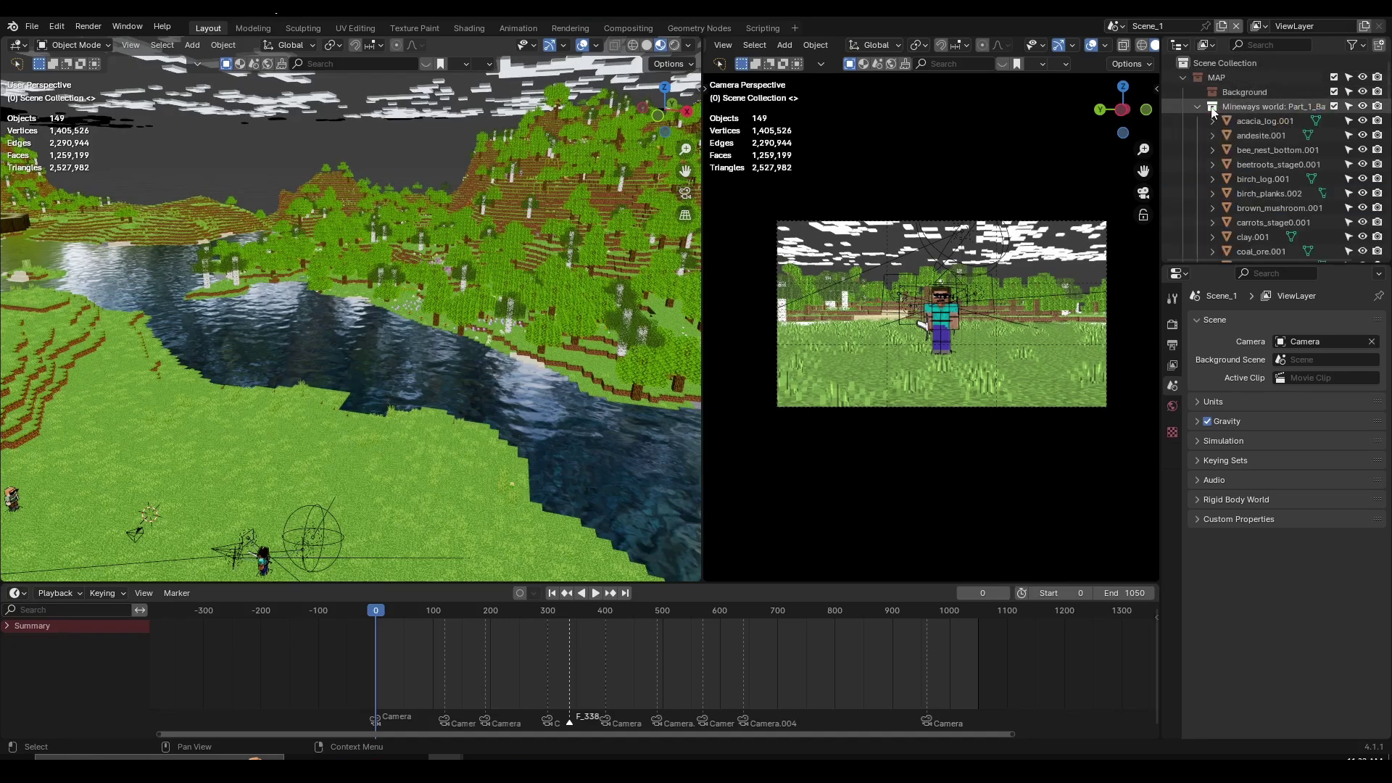
{"action": "left_click", "coordinate": [1198, 106]}
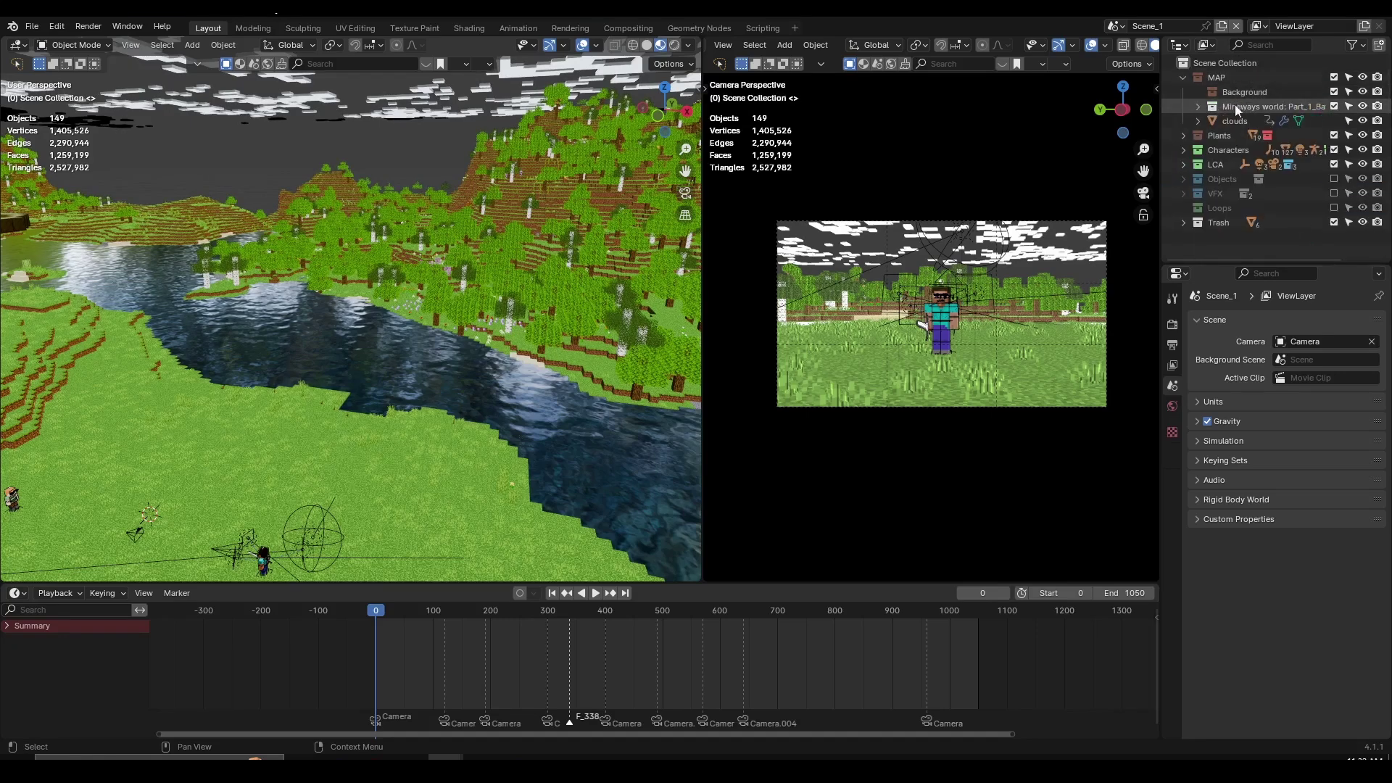
Step: Select the oak leaves in the Mineways world, view the Plants destinations for moving them to a collection, cancel, and clear the selection
{"action": "left_click", "coordinate": [1275, 107]}
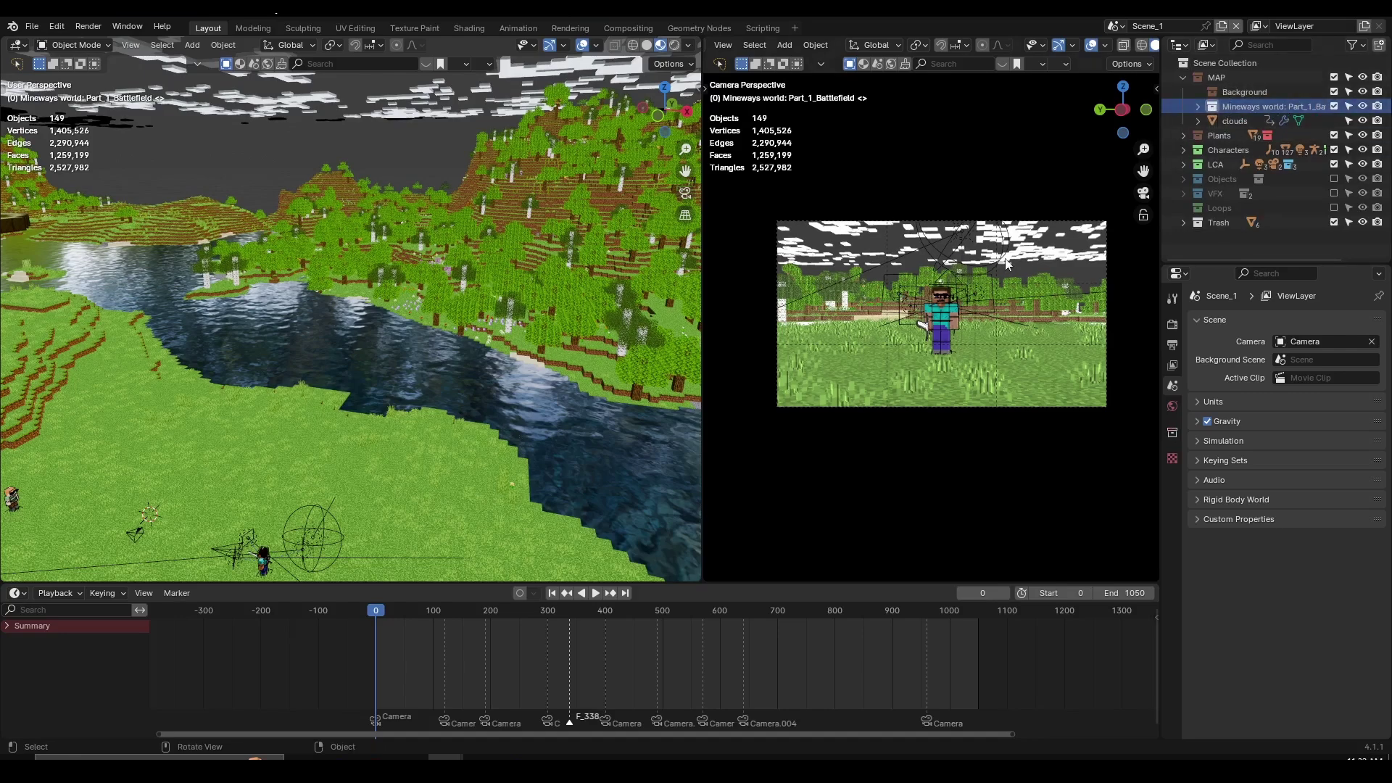
{"action": "middle_click_drag", "start_coordinate": [676, 302], "coordinate": [507, 341]}
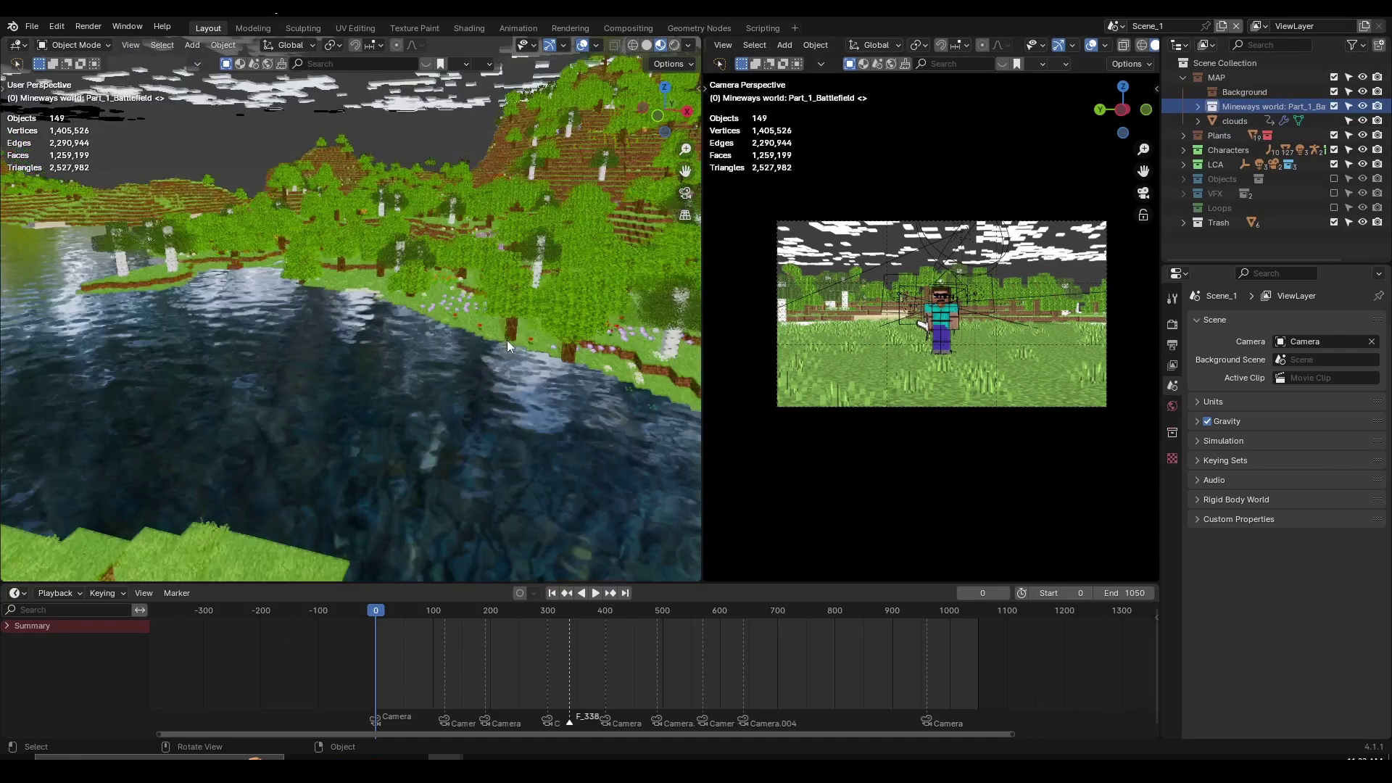
{"action": "left_click", "coordinate": [517, 298]}
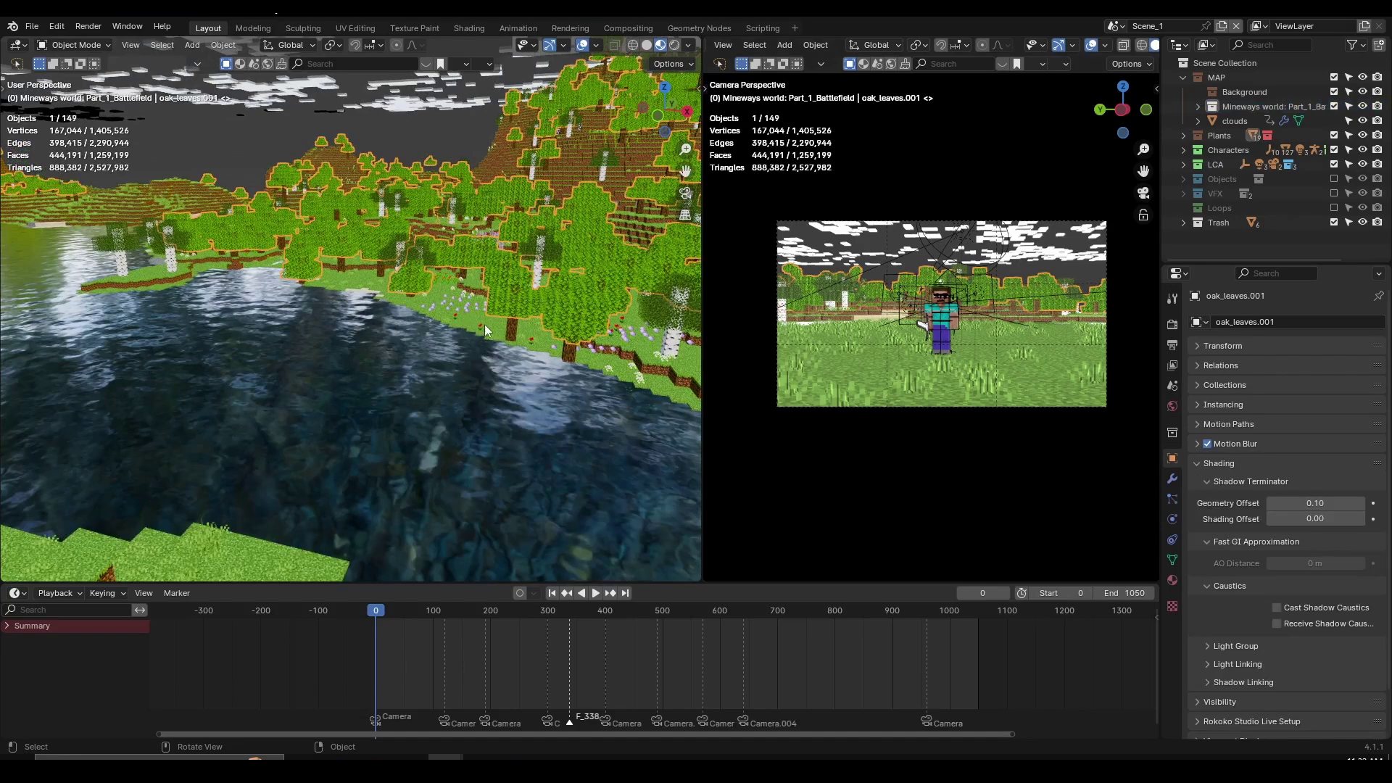
{"action": "key", "text": "m"}
{"action": "mouse_move", "coordinate": [433, 363]}
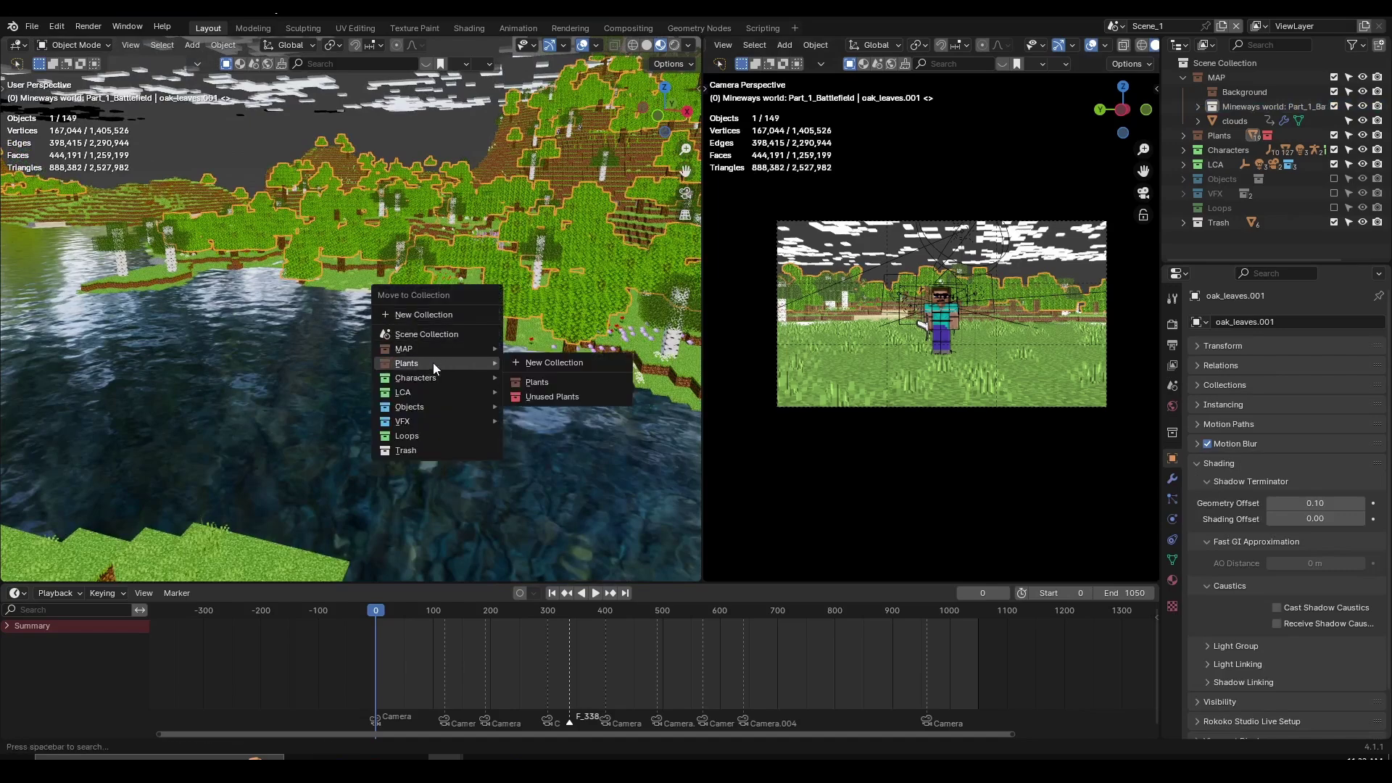
{"action": "middle_click_drag", "start_coordinate": [522, 351], "coordinate": [561, 316]}
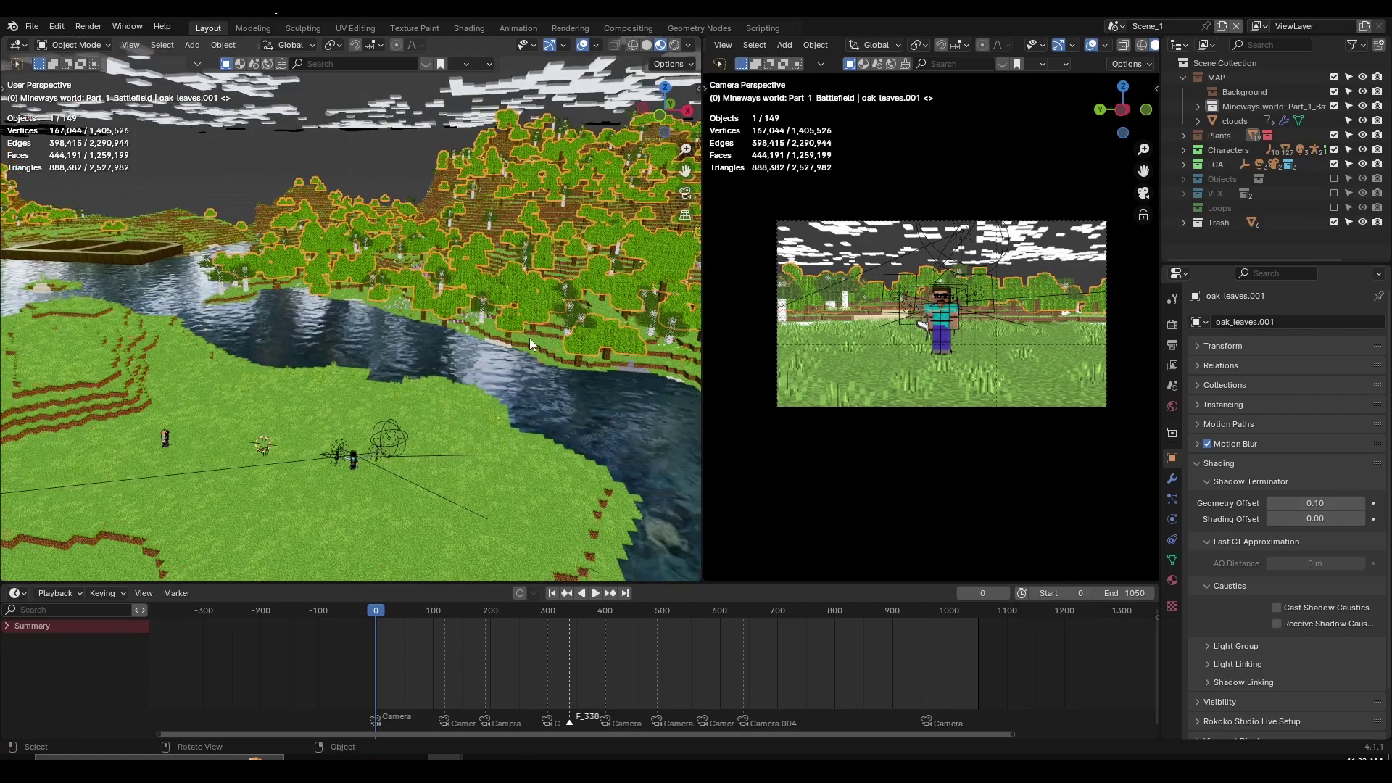
{"action": "key", "text": "alt+a"}
Step: Exclude the Plants collection from the view layer and examine the battlefield without vegetation
{"action": "middle_click_drag", "start_coordinate": [442, 390], "coordinate": [480, 194]}
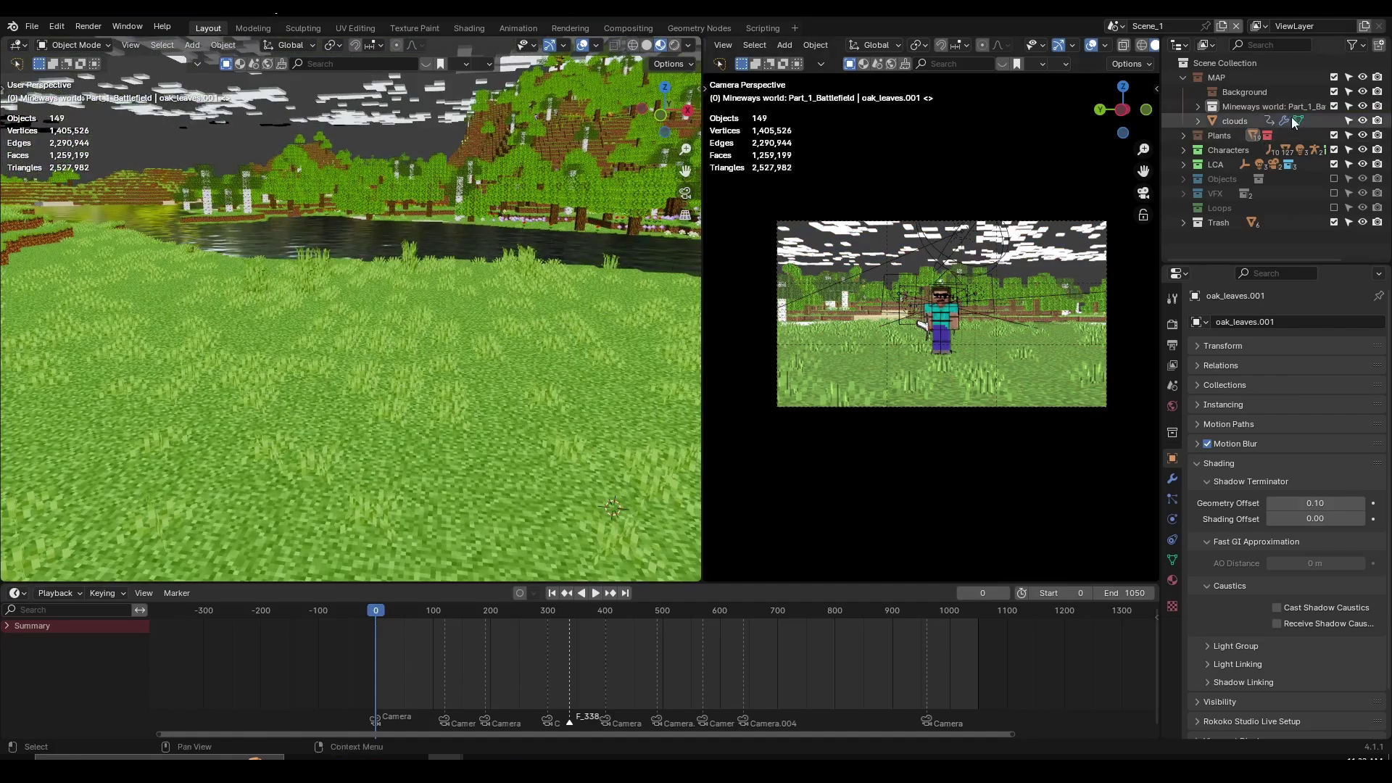
{"action": "left_click", "coordinate": [1336, 136]}
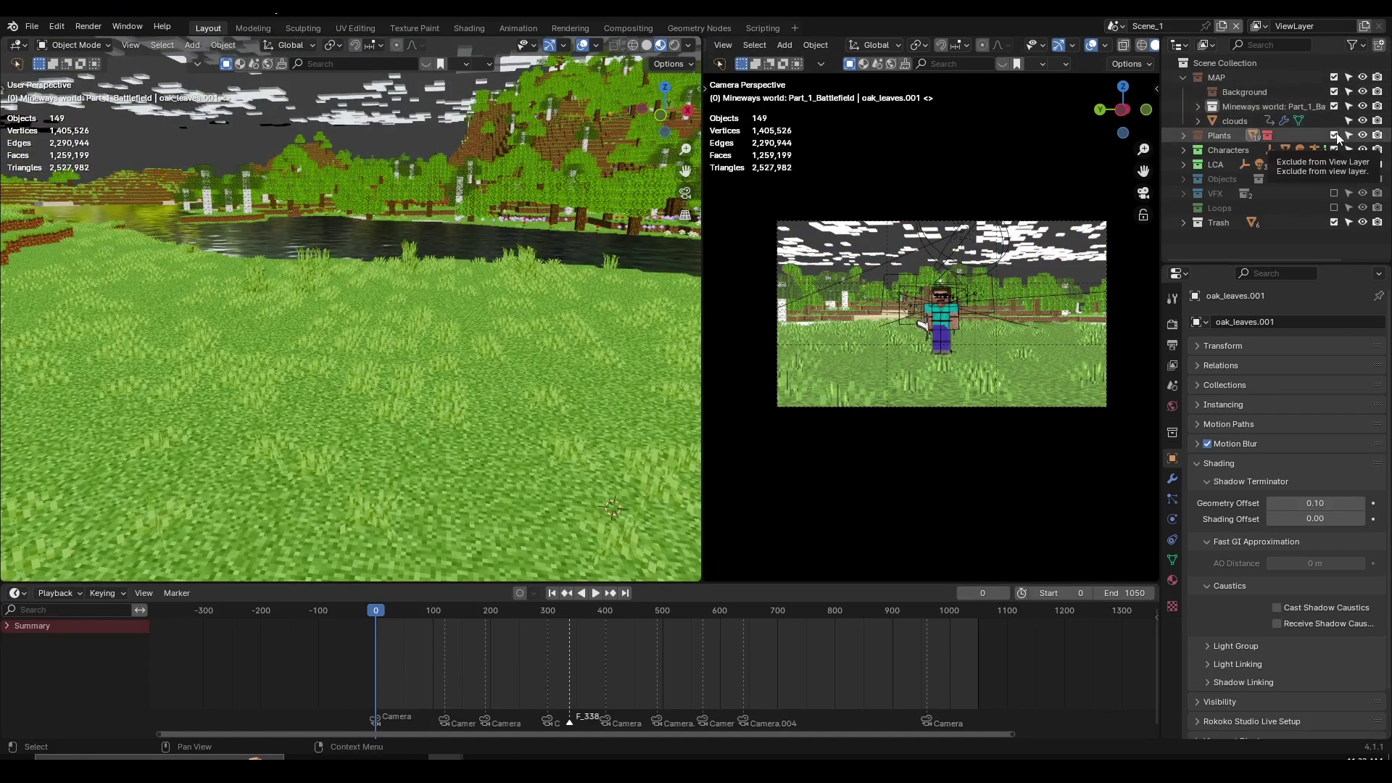
{"action": "mouse_move", "coordinate": [421, 312]}
{"action": "middle_mouse_down"}
{"action": "mouse_move", "coordinate": [372, 327]}
{"action": "mouse_move", "coordinate": [394, 333]}
{"action": "mouse_move", "coordinate": [351, 332]}
{"action": "mouse_move", "coordinate": [410, 328]}
{"action": "middle_mouse_up"}
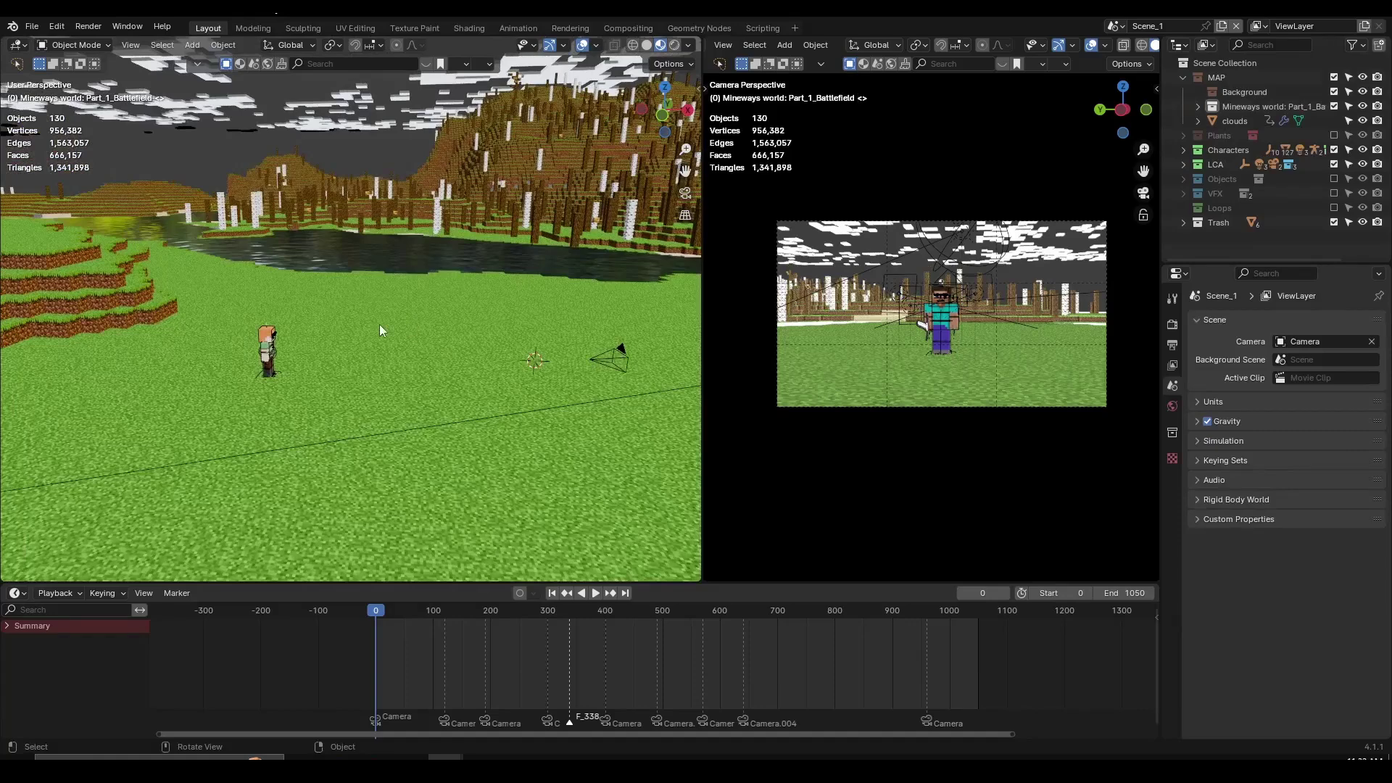
{"action": "middle_click_drag", "start_coordinate": [518, 319], "coordinate": [502, 559]}
Step: Switch to the project with the empty collection layout, select its Background collection, and return to the battlefield scene
{"action": "left_click", "coordinate": [380, 725]}
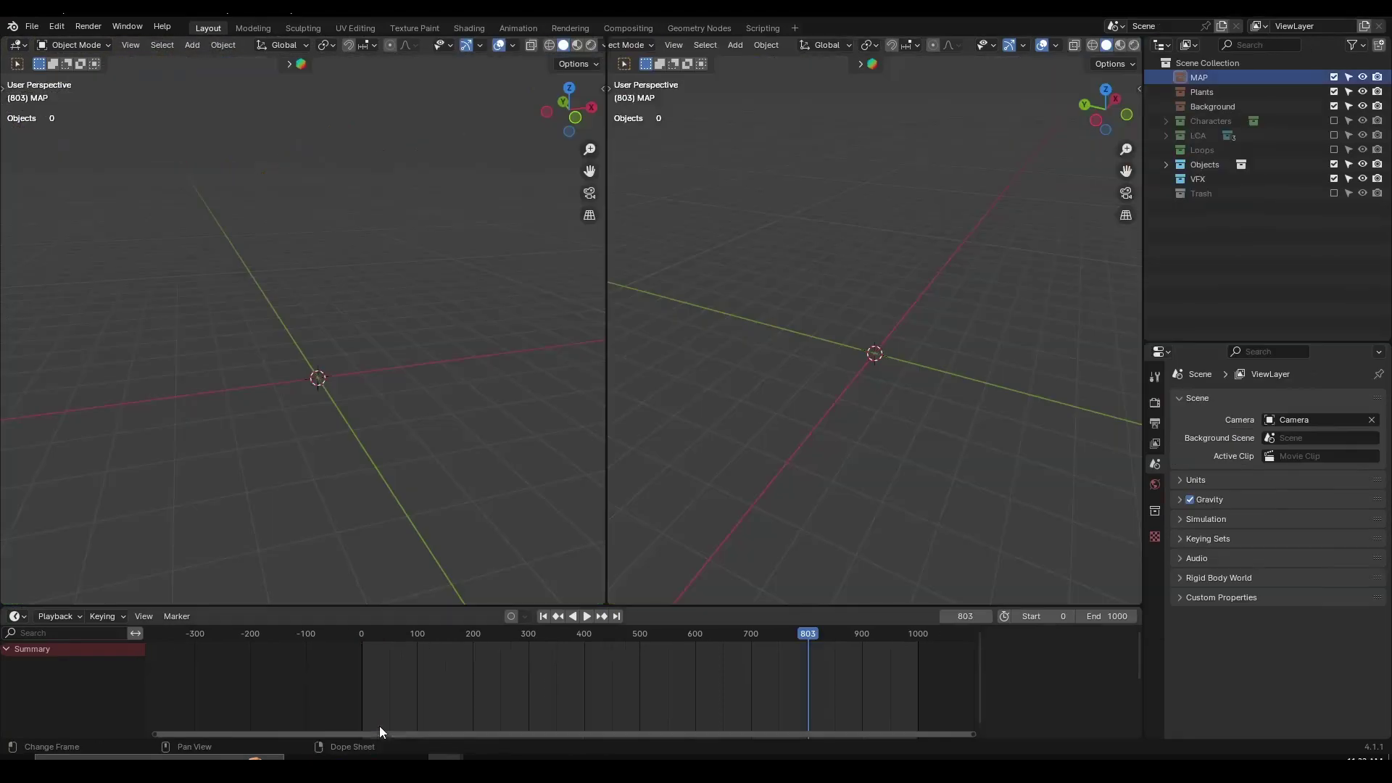
{"action": "left_click", "coordinate": [1191, 108]}
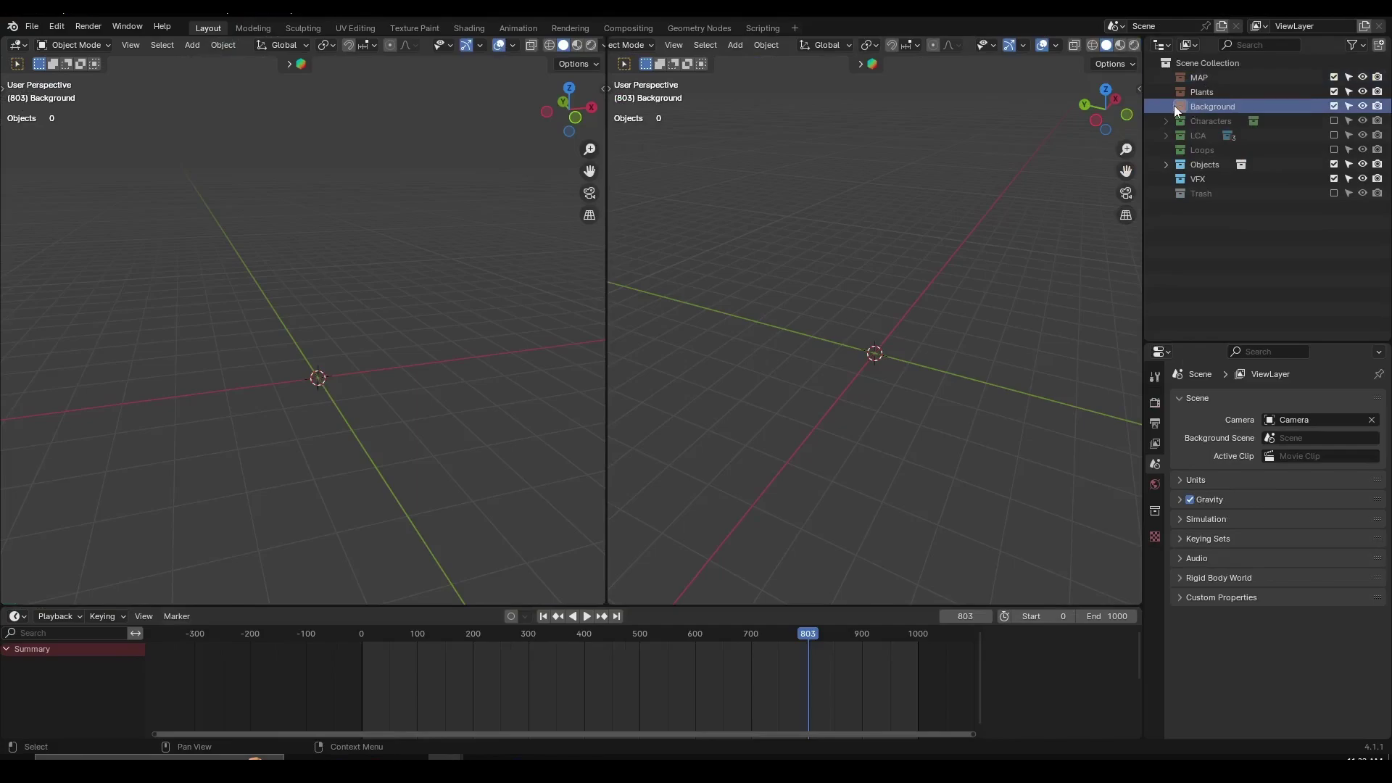
{"action": "left_click", "coordinate": [526, 707]}
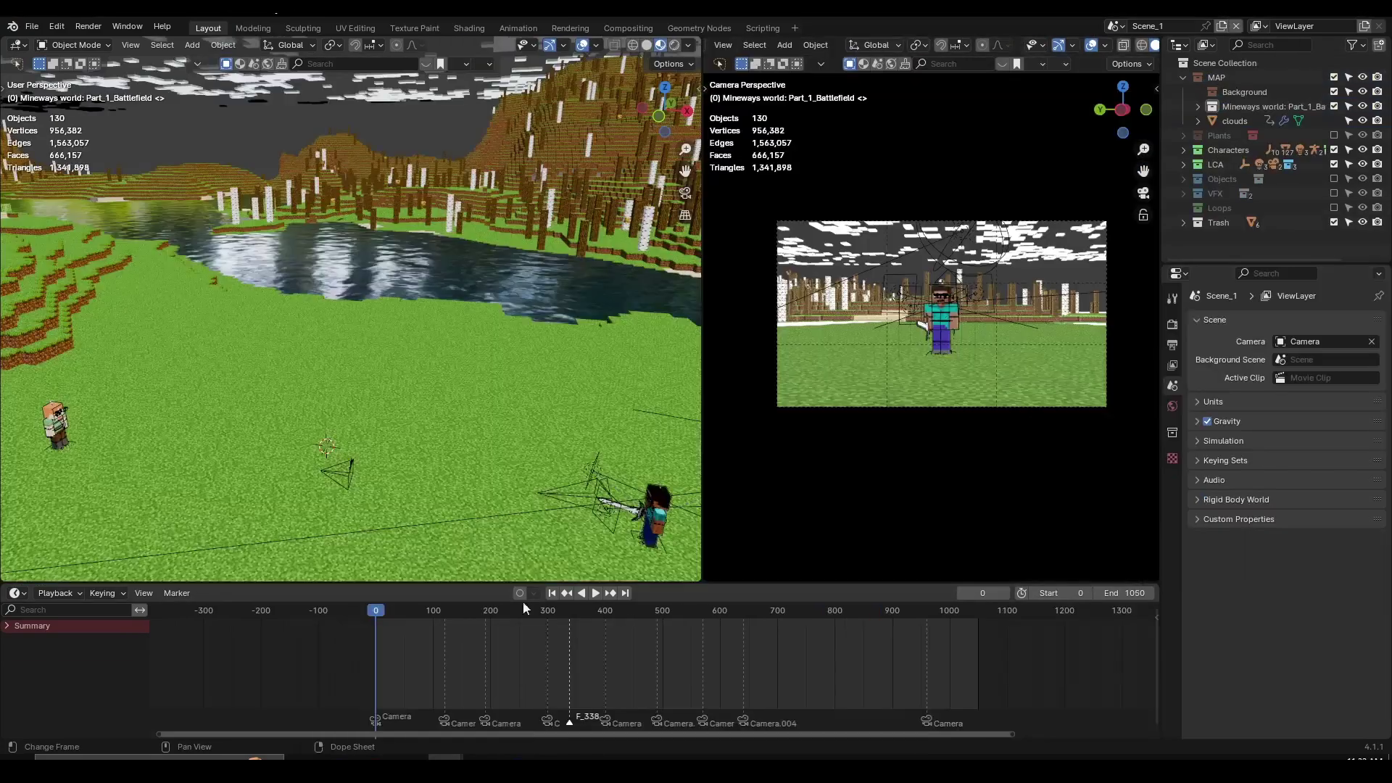
Step: Examine the terrain surrounding the battlefield map, and select the Background collection inside MAP
{"action": "scroll", "coordinate": [398, 250], "scroll_direction": "down", "scroll_amount": 5}
{"action": "middle_click_drag", "start_coordinate": [402, 251], "coordinate": [497, 271]}
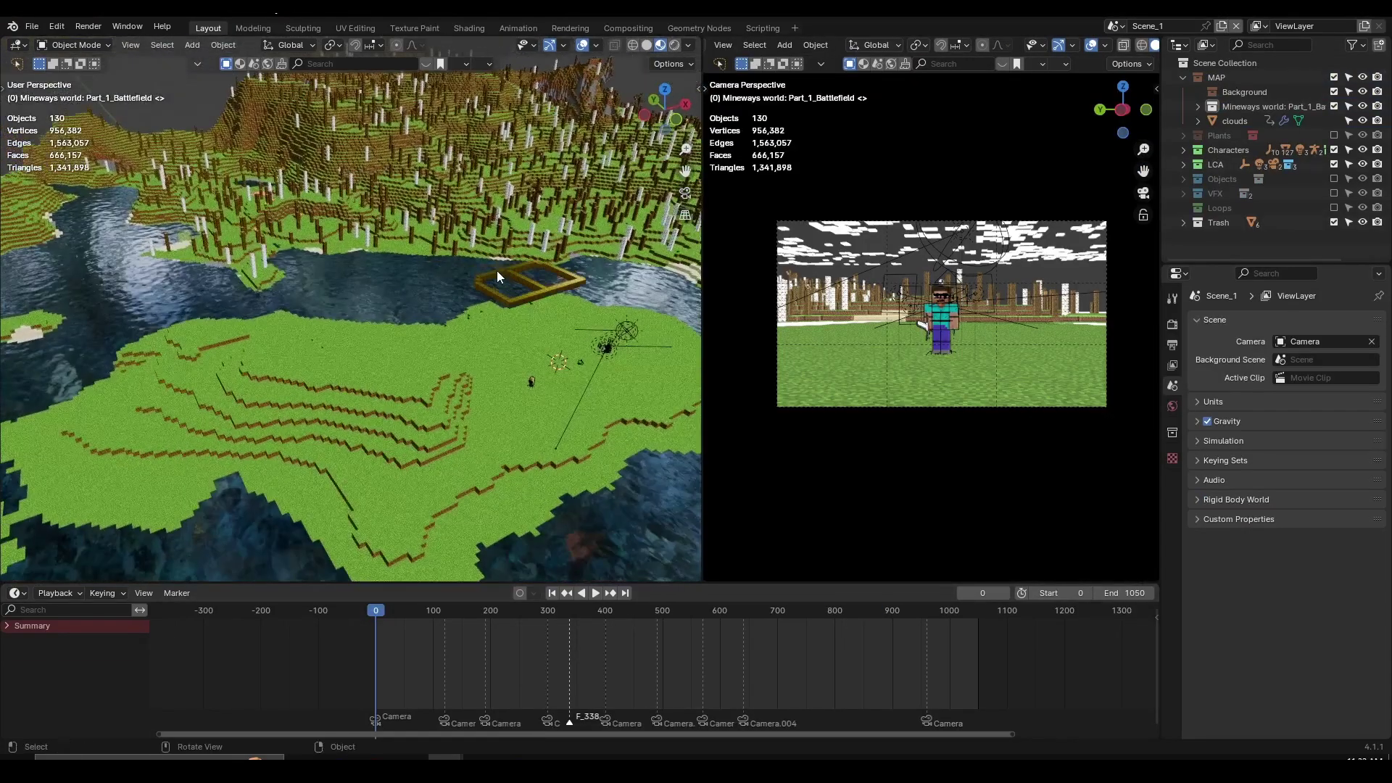
{"action": "scroll", "coordinate": [498, 272], "scroll_direction": "down", "scroll_amount": 2}
{"action": "middle_click_drag", "start_coordinate": [577, 324], "coordinate": [385, 258]}
{"action": "scroll", "coordinate": [384, 247], "scroll_direction": "up", "scroll_amount": 6}
{"action": "middle_click_drag", "start_coordinate": [383, 205], "coordinate": [391, 261], "text": "shift"}
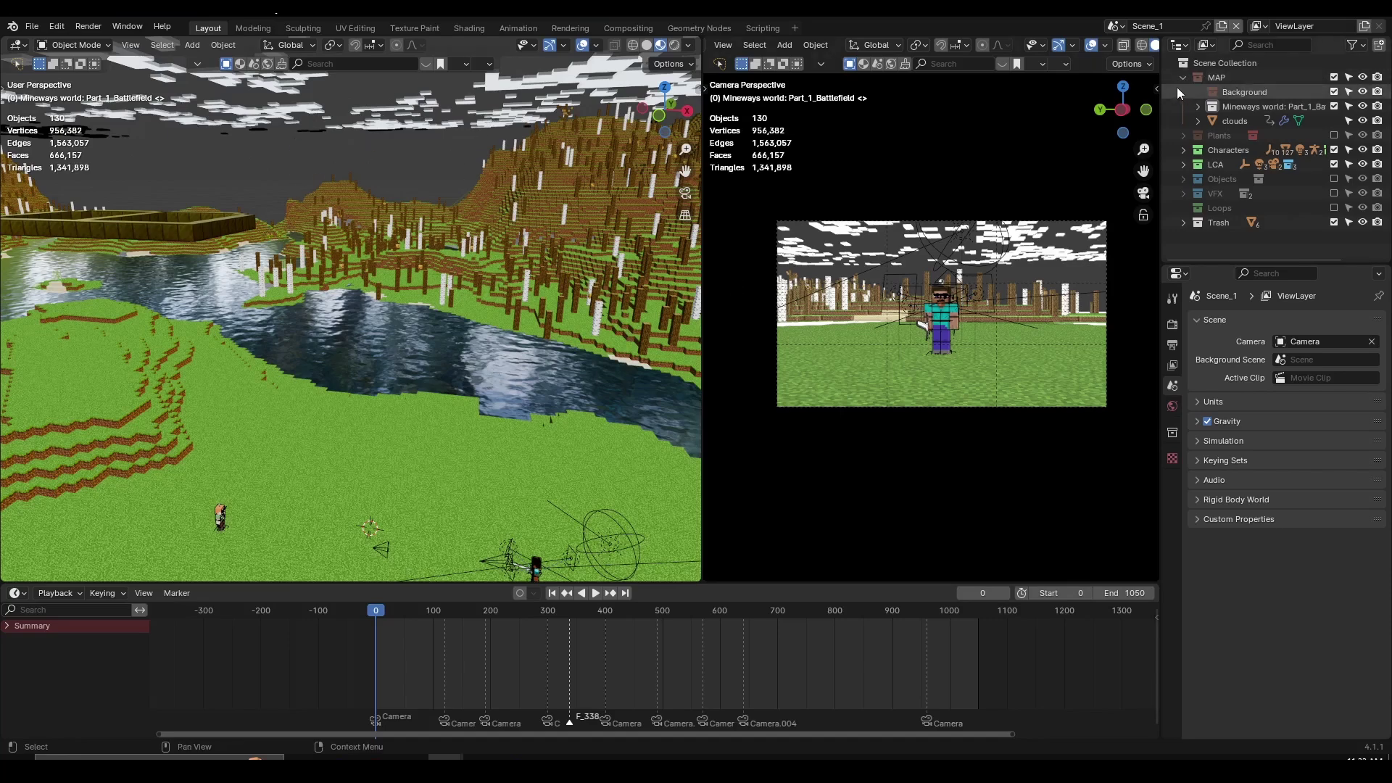
{"action": "left_click", "coordinate": [1229, 92]}
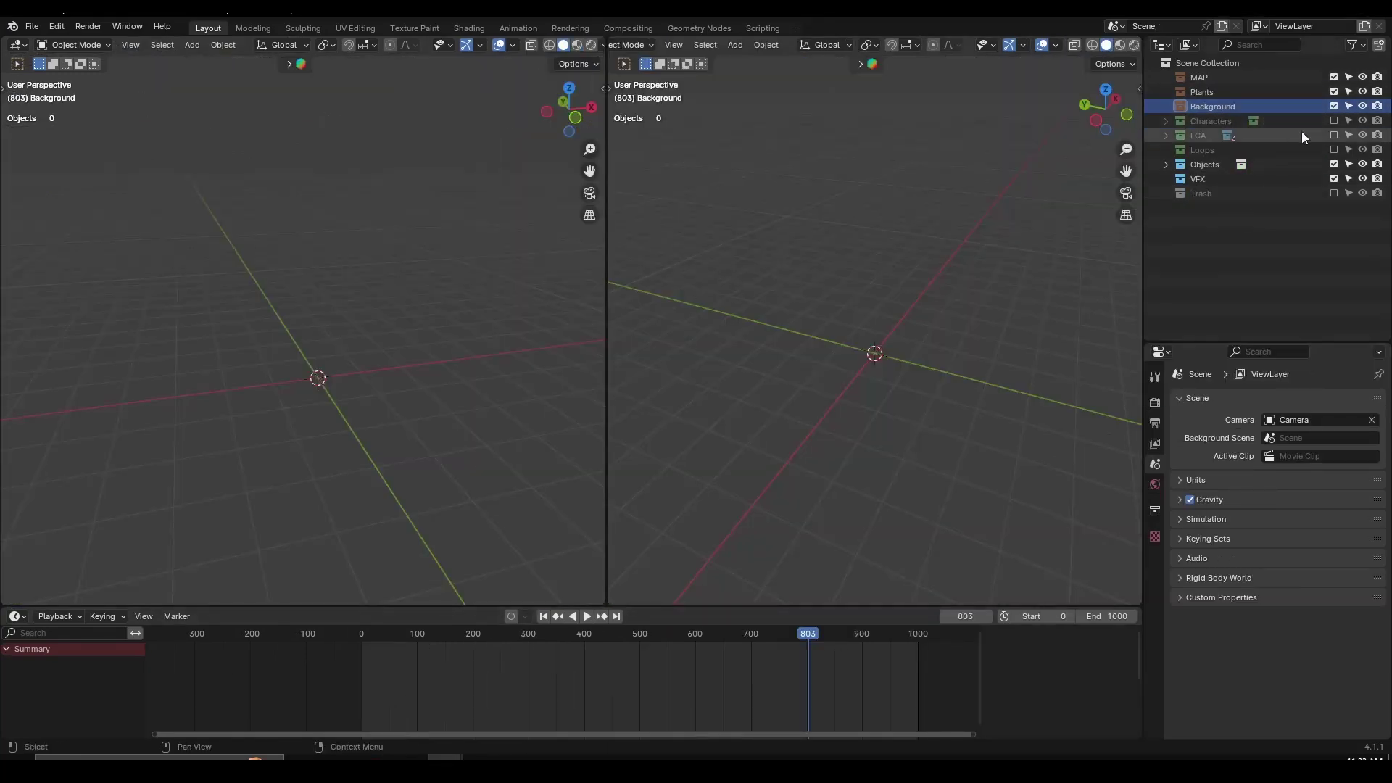
Step: In the collection layout project, include the Characters collection in the view layer and expand it to show the Steve collection
{"action": "left_click", "coordinate": [1334, 121]}
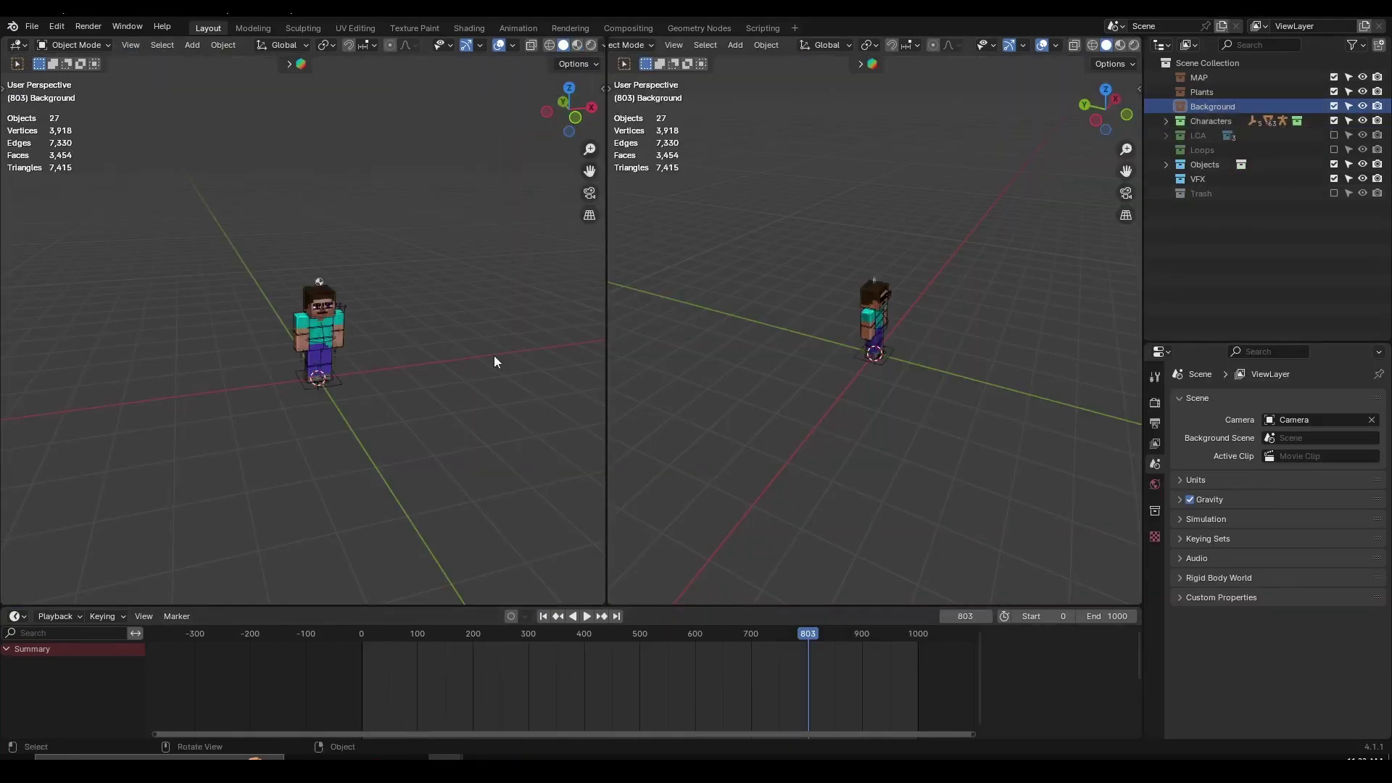
{"action": "left_click", "coordinate": [1167, 121]}
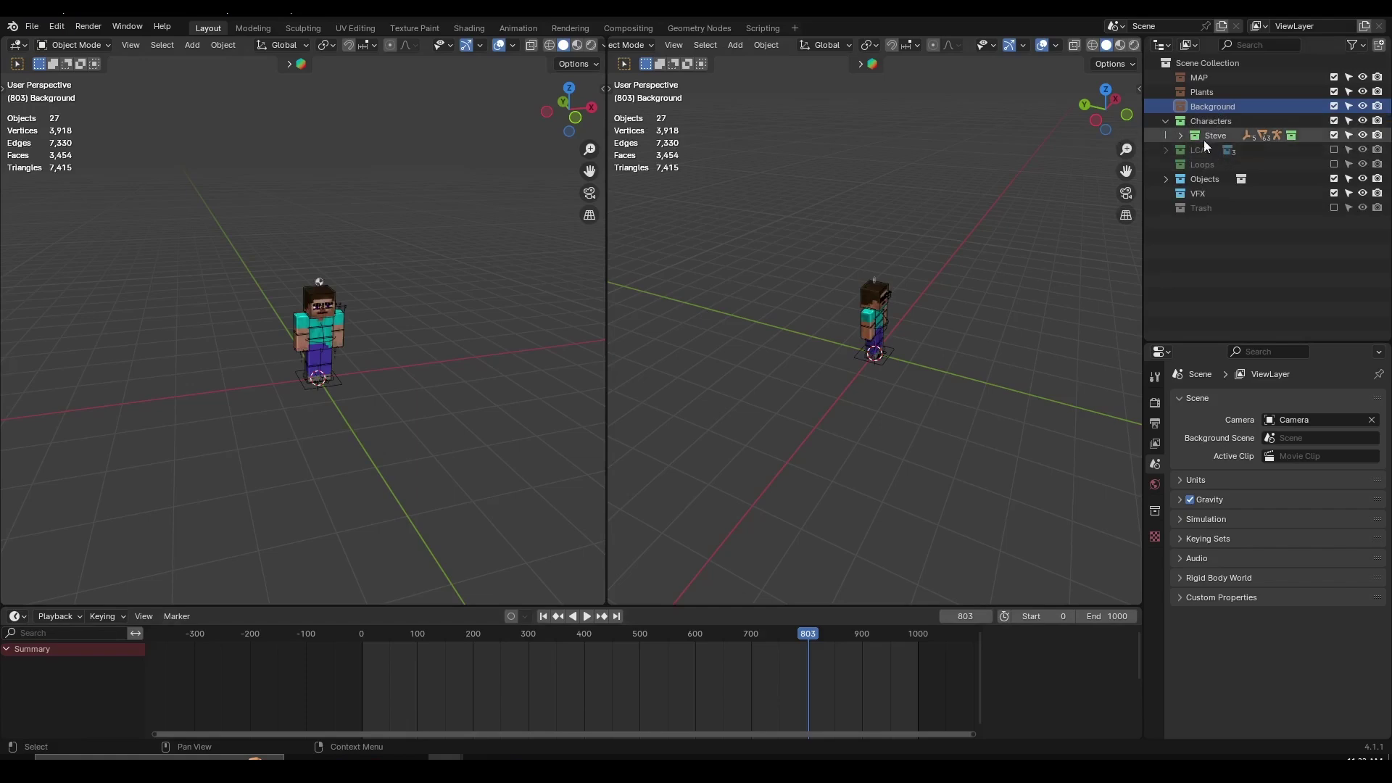
{"action": "left_click", "coordinate": [1207, 137]}
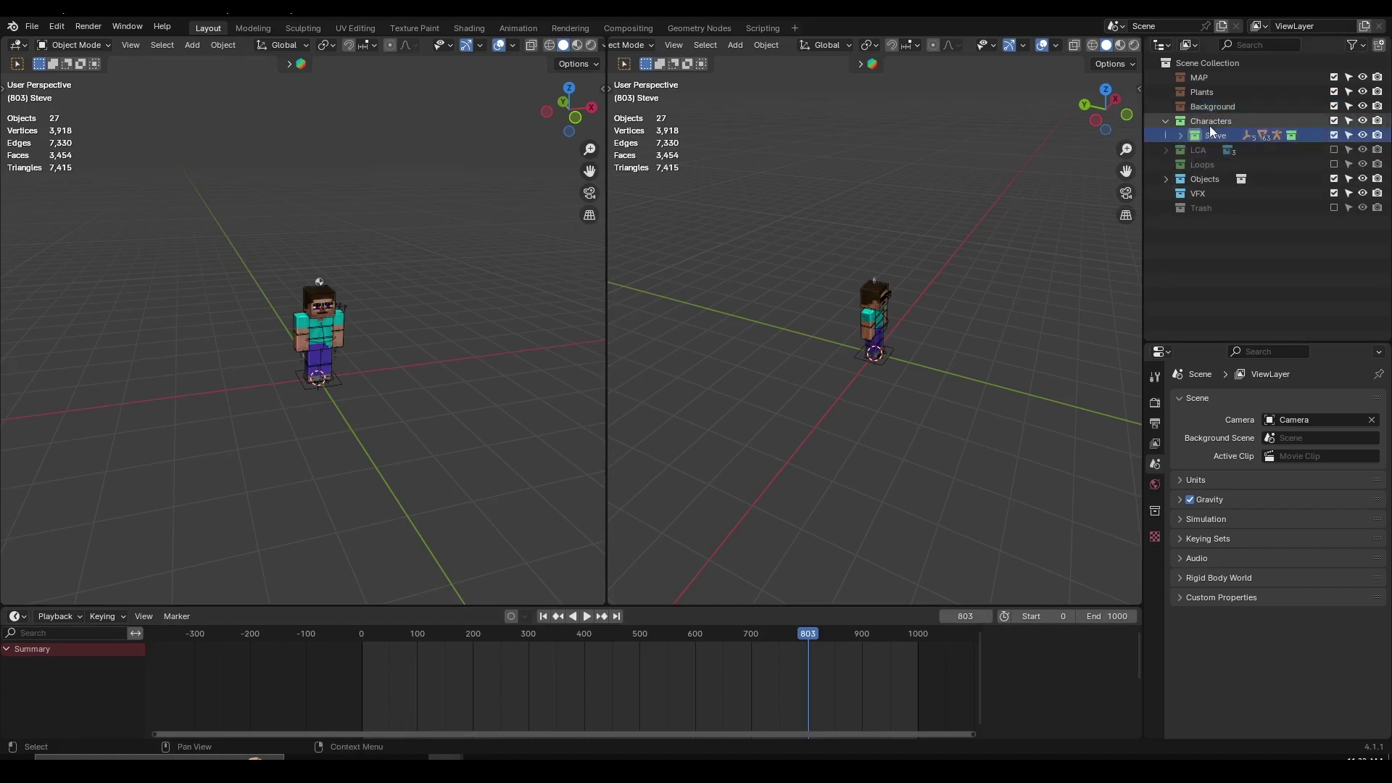
{"action": "left_click", "coordinate": [1209, 124]}
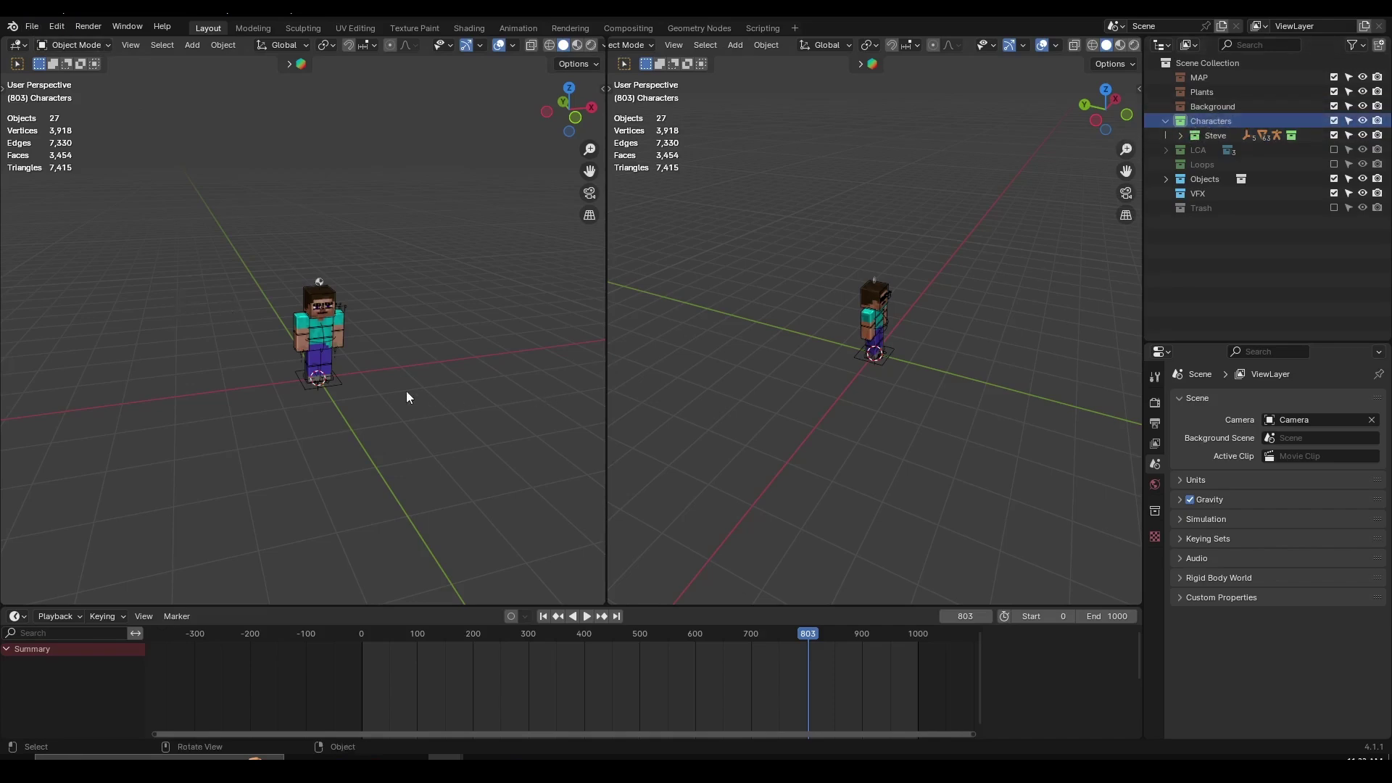
Step: Select Steve's character rig, switch it from Pose Mode to Object Mode, and frame it in the view
{"action": "scroll", "coordinate": [406, 390], "scroll_direction": "up", "scroll_amount": 2}
{"action": "left_click", "coordinate": [343, 341]}
{"action": "key", "text": "KP_Decimal"}
{"action": "scroll", "coordinate": [392, 366], "scroll_direction": "down", "scroll_amount": 13}
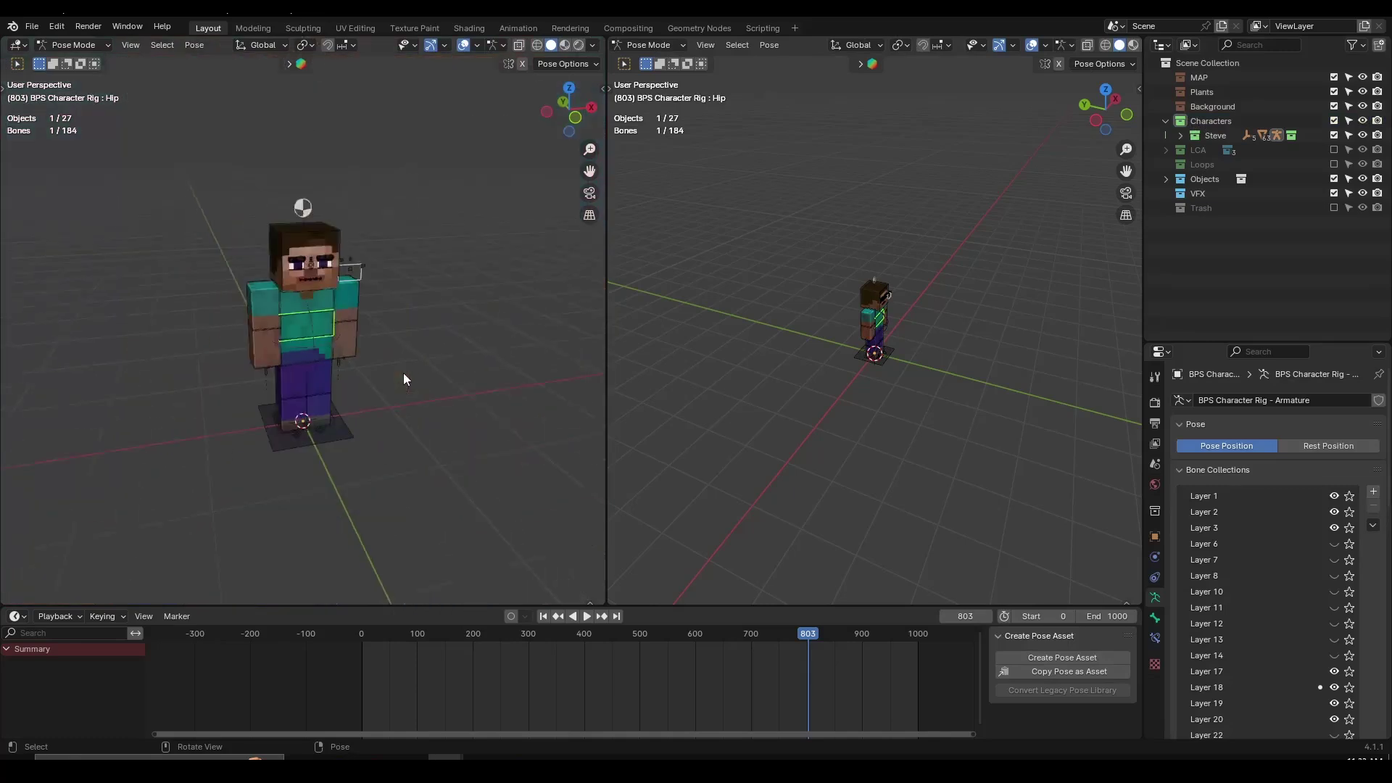
{"action": "key", "text": "ctrl+Tab"}
{"action": "left_click", "coordinate": [380, 360]}
{"action": "left_click", "coordinate": [316, 322]}
{"action": "key", "text": "KP_Decimal"}
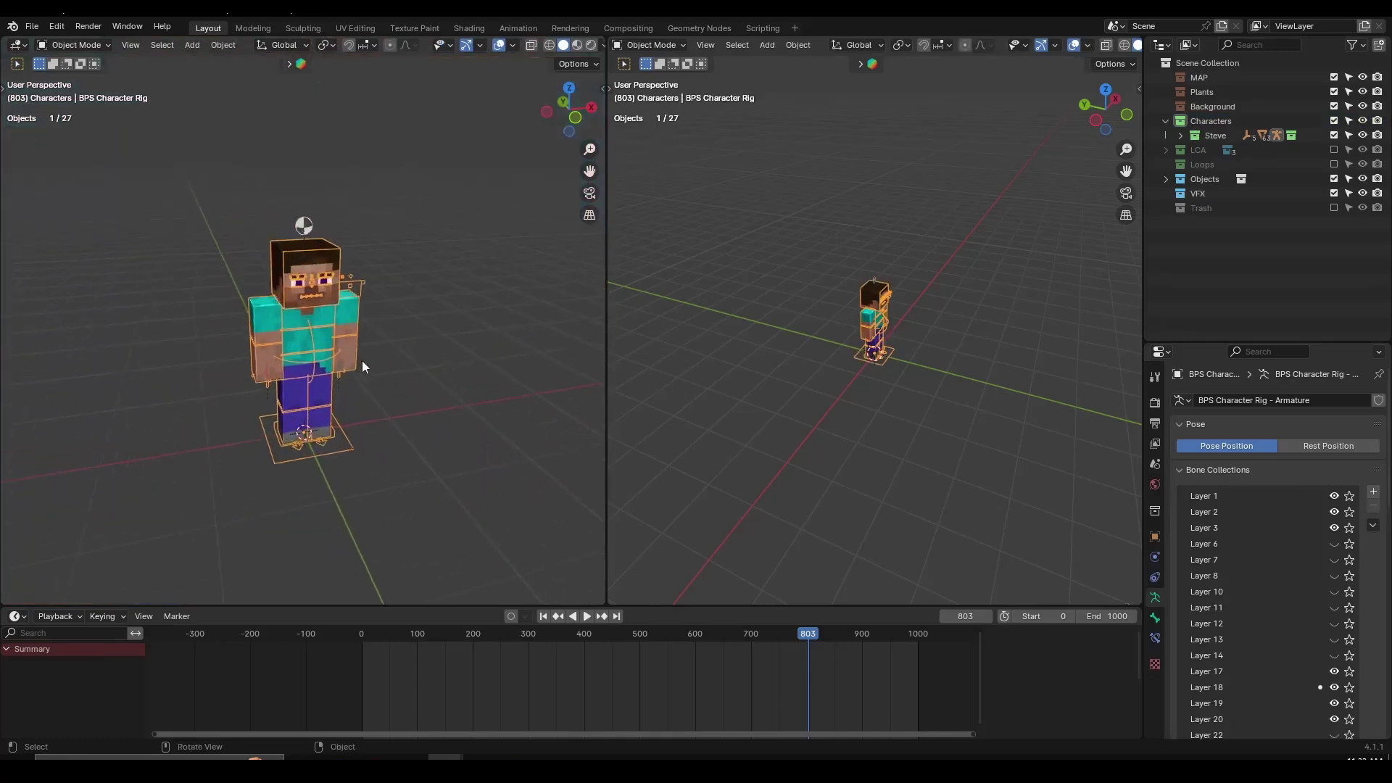
Step: Inspect Steve's rig, select each upper arm bone in turn in Pose Mode, and return to Object Mode
{"action": "scroll", "coordinate": [384, 369], "scroll_direction": "up", "scroll_amount": 3}
{"action": "scroll", "coordinate": [413, 382], "scroll_direction": "down", "scroll_amount": 3}
{"action": "middle_click_drag", "start_coordinate": [445, 395], "coordinate": [528, 351]}
{"action": "scroll", "coordinate": [472, 371], "scroll_direction": "up", "scroll_amount": 3}
{"action": "scroll", "coordinate": [348, 371], "scroll_direction": "down", "scroll_amount": 2}
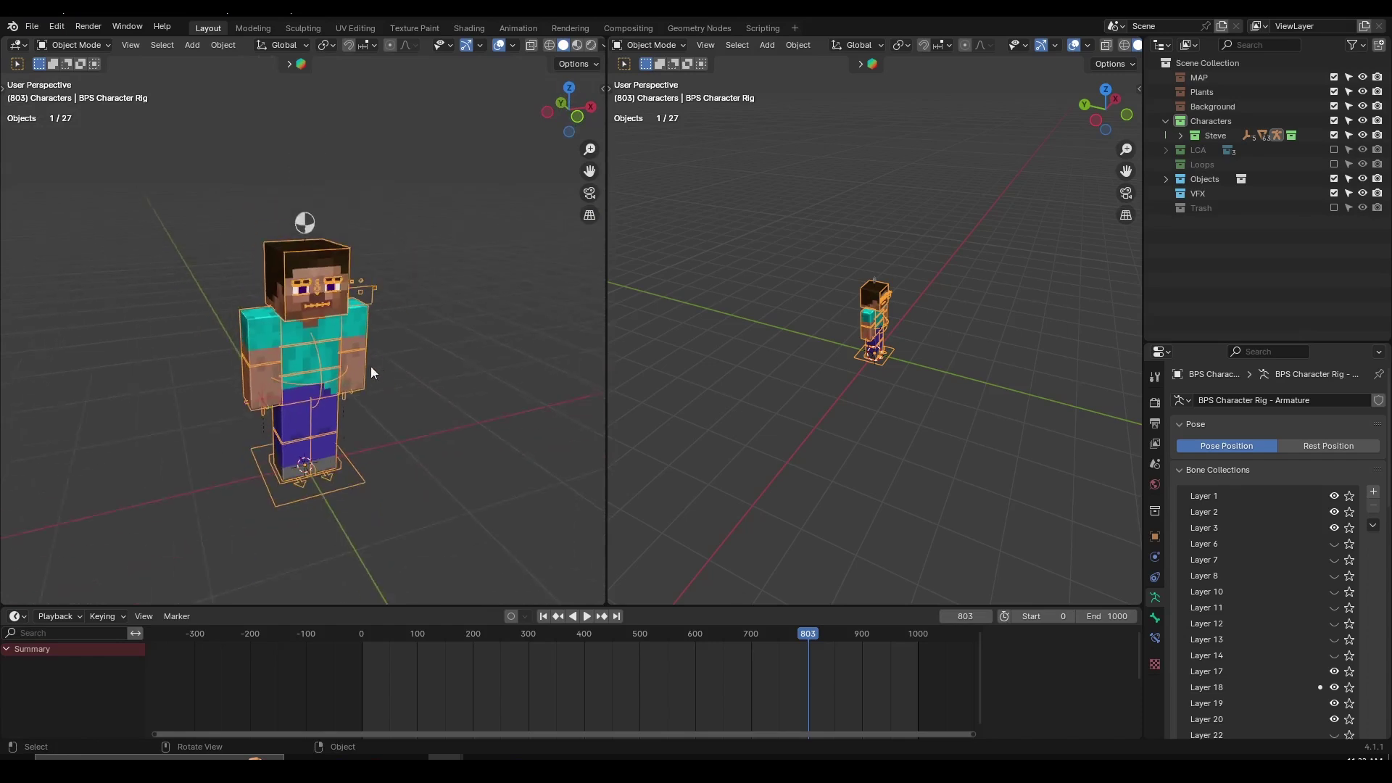
{"action": "mouse_move", "coordinate": [371, 367]}
{"action": "middle_mouse_down"}
{"action": "mouse_move", "coordinate": [403, 346]}
{"action": "mouse_move", "coordinate": [45, 358]}
{"action": "mouse_move", "coordinate": [496, 357]}
{"action": "mouse_move", "coordinate": [119, 340]}
{"action": "mouse_move", "coordinate": [390, 350]}
{"action": "middle_mouse_up"}
{"action": "scroll", "coordinate": [390, 350], "scroll_direction": "up", "scroll_amount": 2}
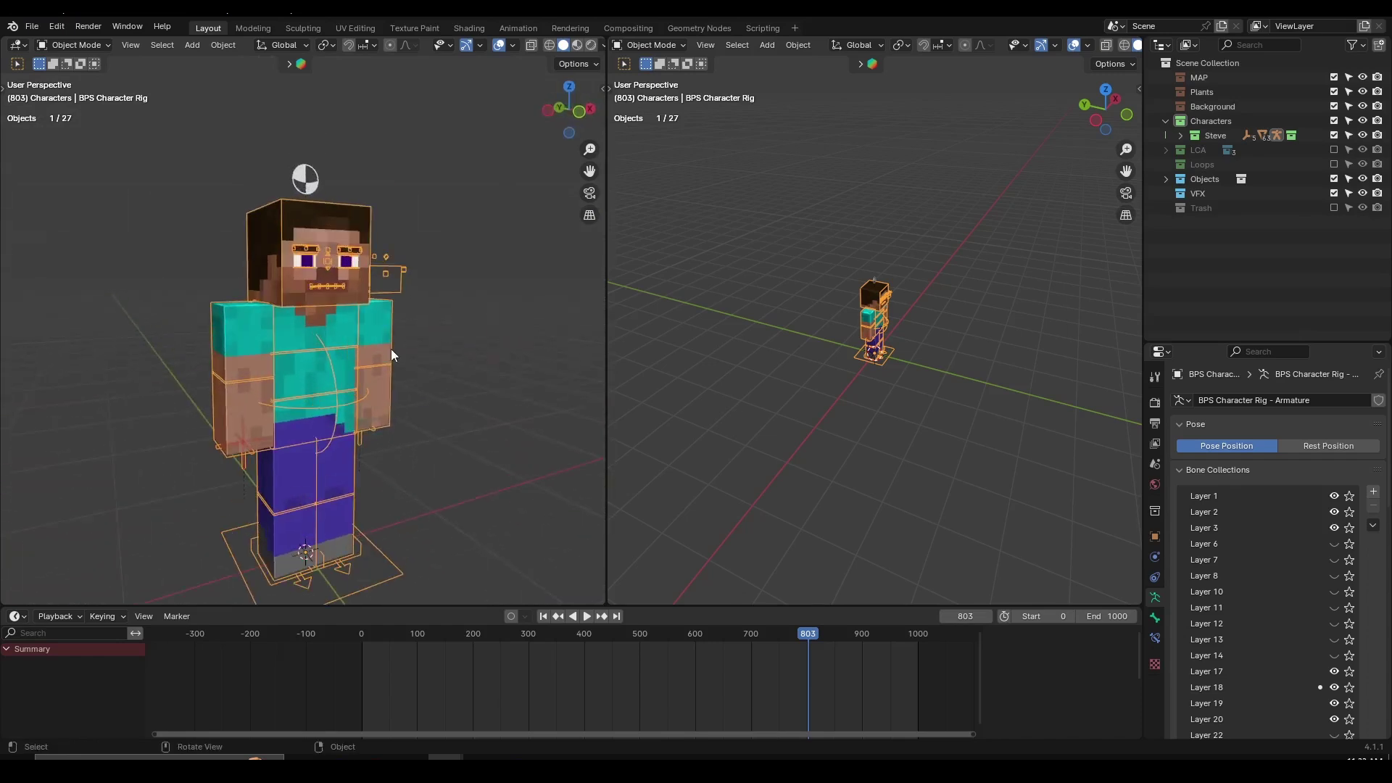
{"action": "key", "text": "ctrl+Tab"}
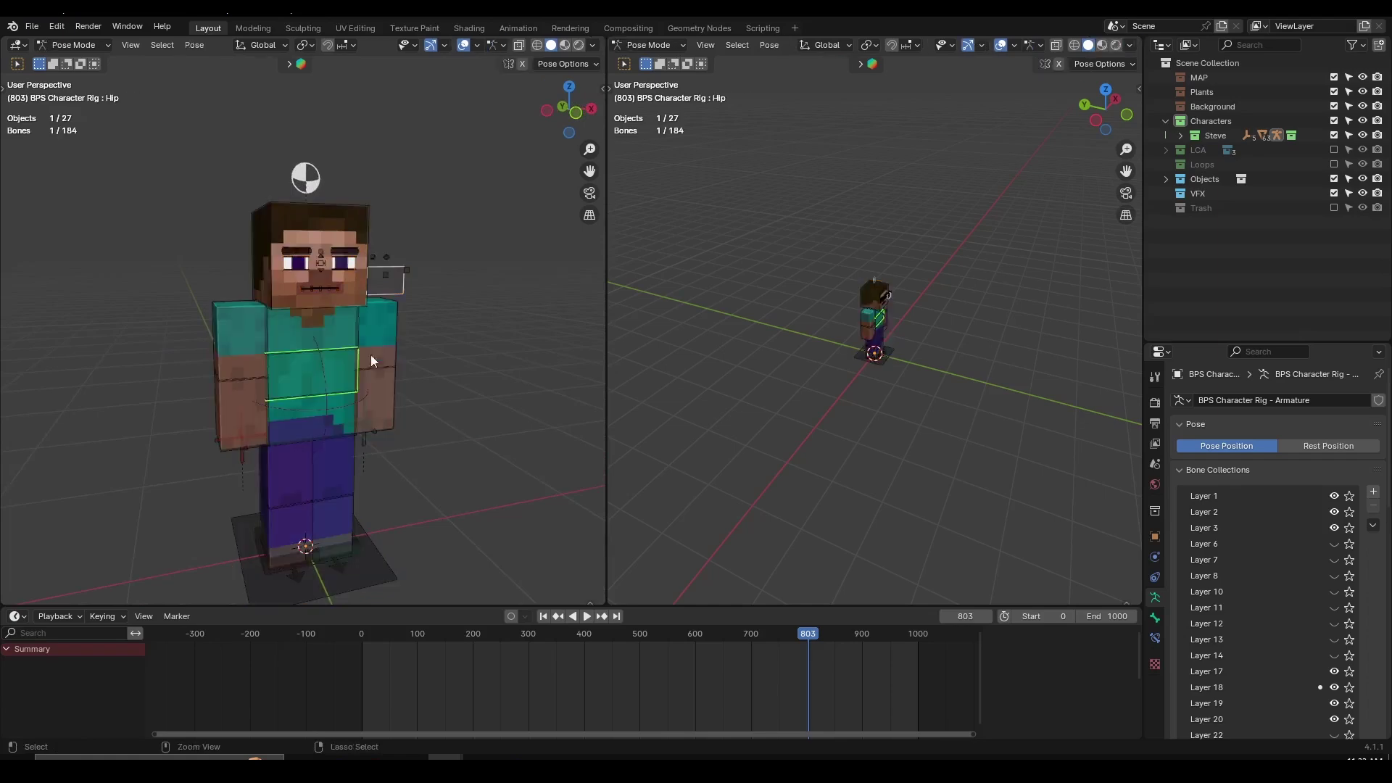
{"action": "left_click", "coordinate": [386, 341]}
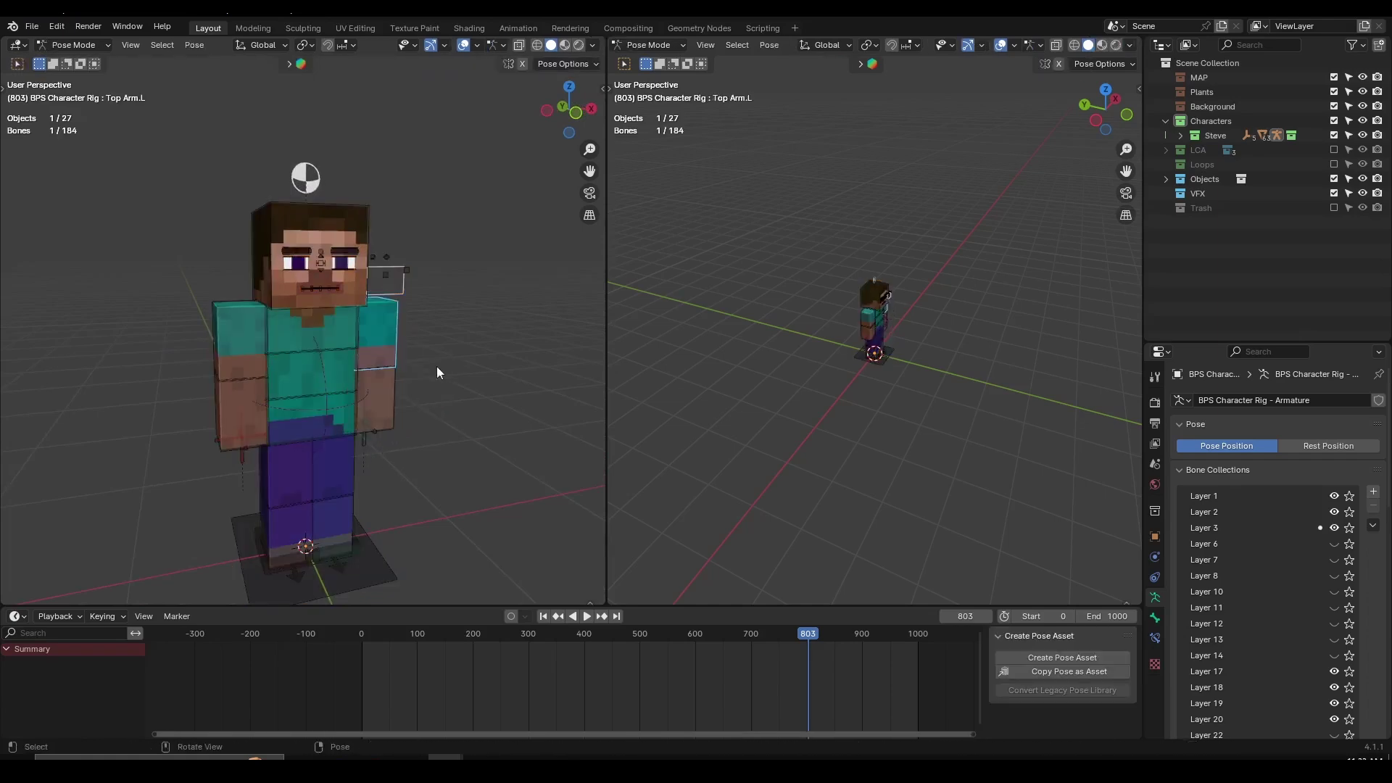
{"action": "left_click", "coordinate": [248, 328]}
{"action": "key", "text": "ctrl+Tab"}
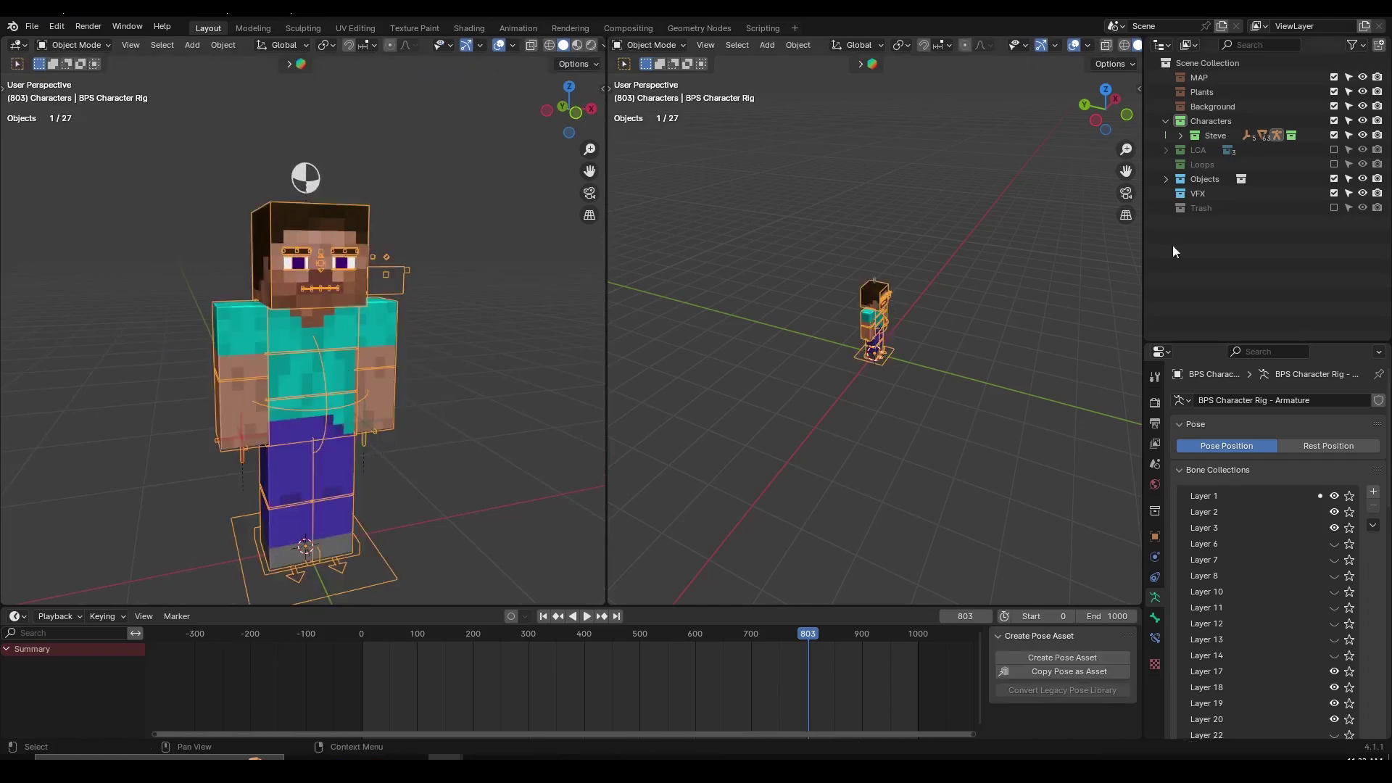
Step: Collapse the Characters collection, include the LCA collection in the view layer, and expand it to show its subcollections
{"action": "left_click", "coordinate": [1160, 123]}
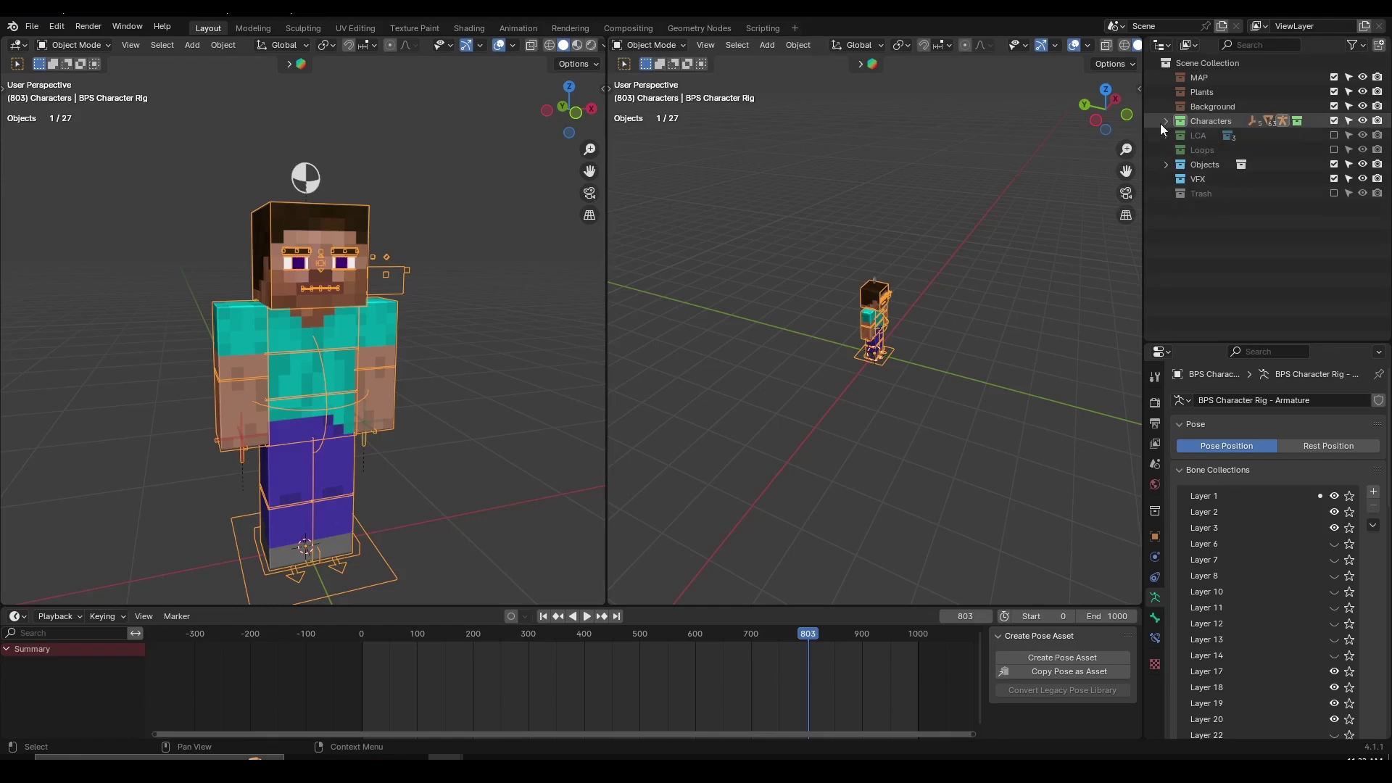
{"action": "left_click", "coordinate": [1335, 135]}
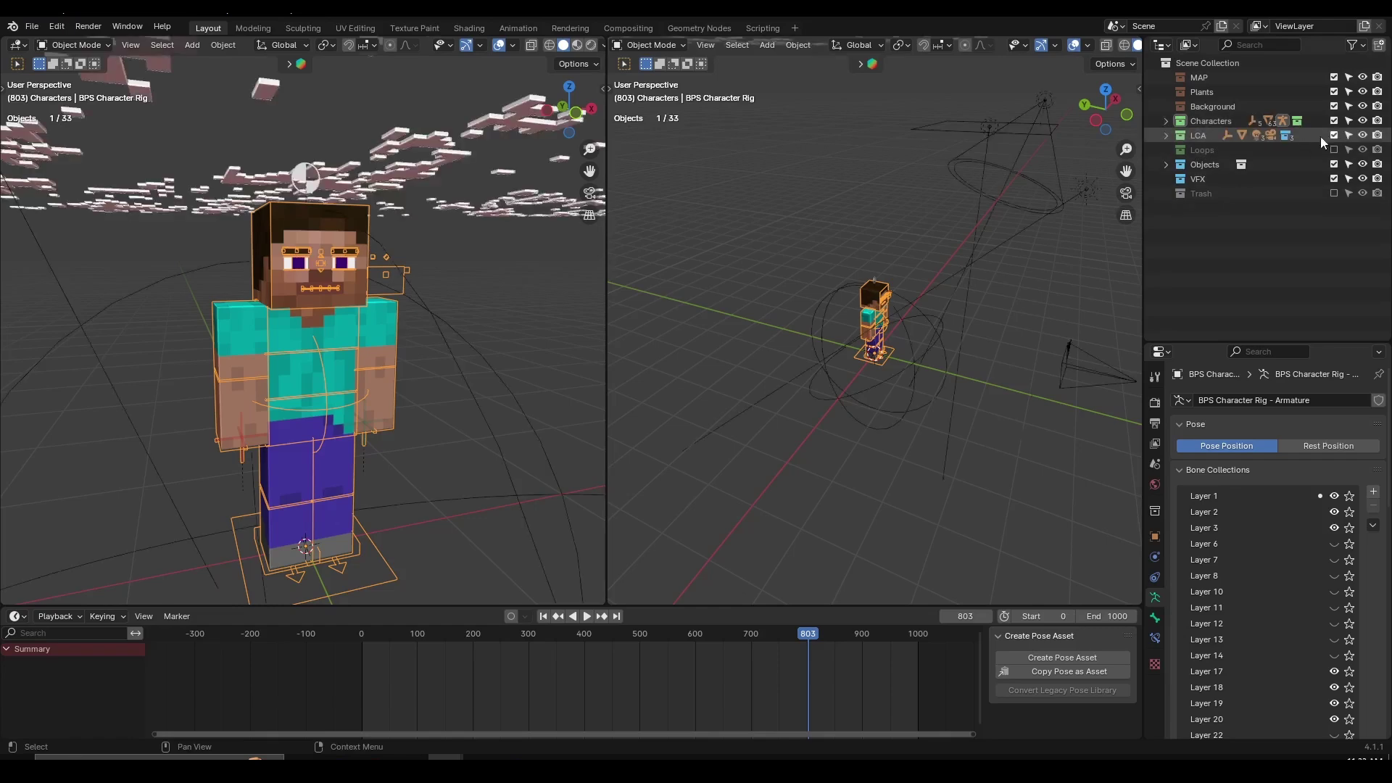
{"action": "scroll", "coordinate": [325, 300], "scroll_direction": "down", "scroll_amount": 2}
{"action": "scroll", "coordinate": [325, 300], "scroll_direction": "down", "scroll_amount": 1}
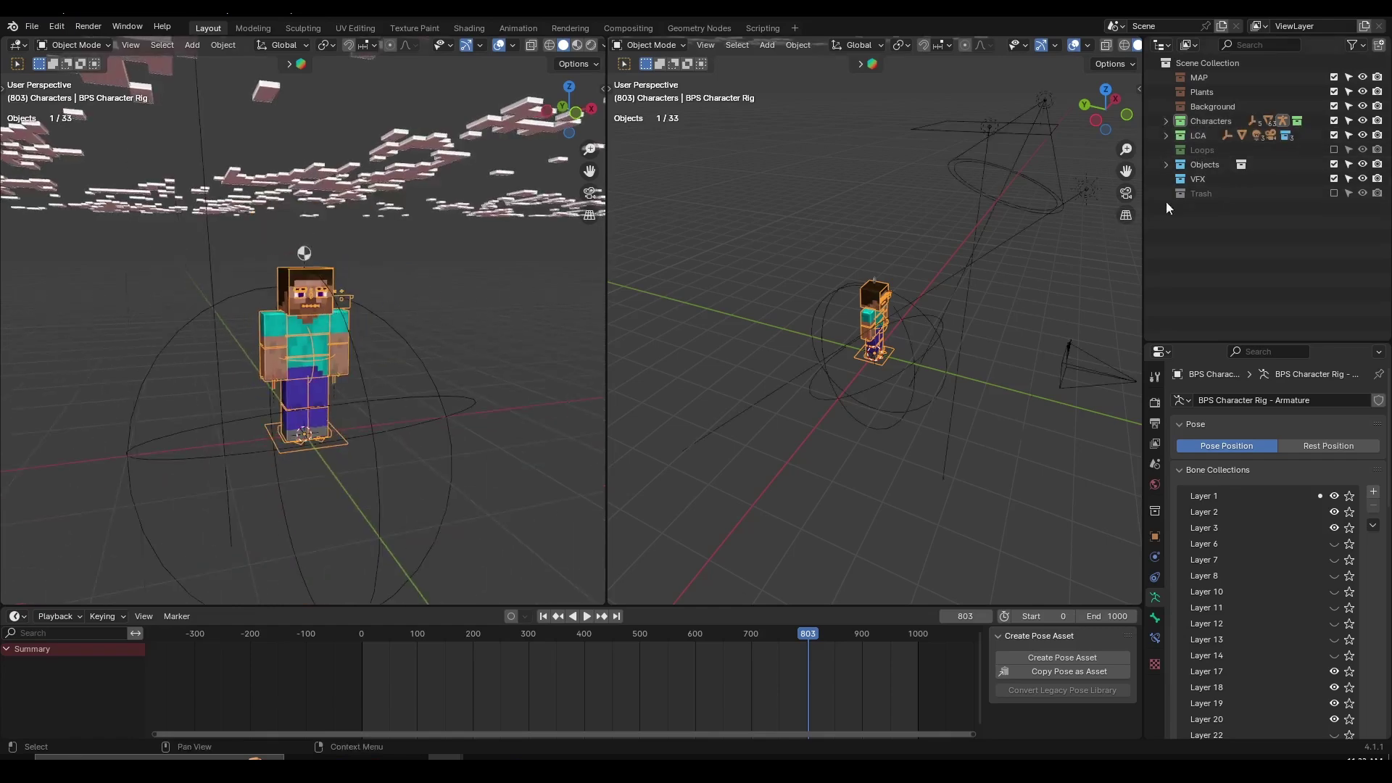
{"action": "left_click", "coordinate": [1167, 135]}
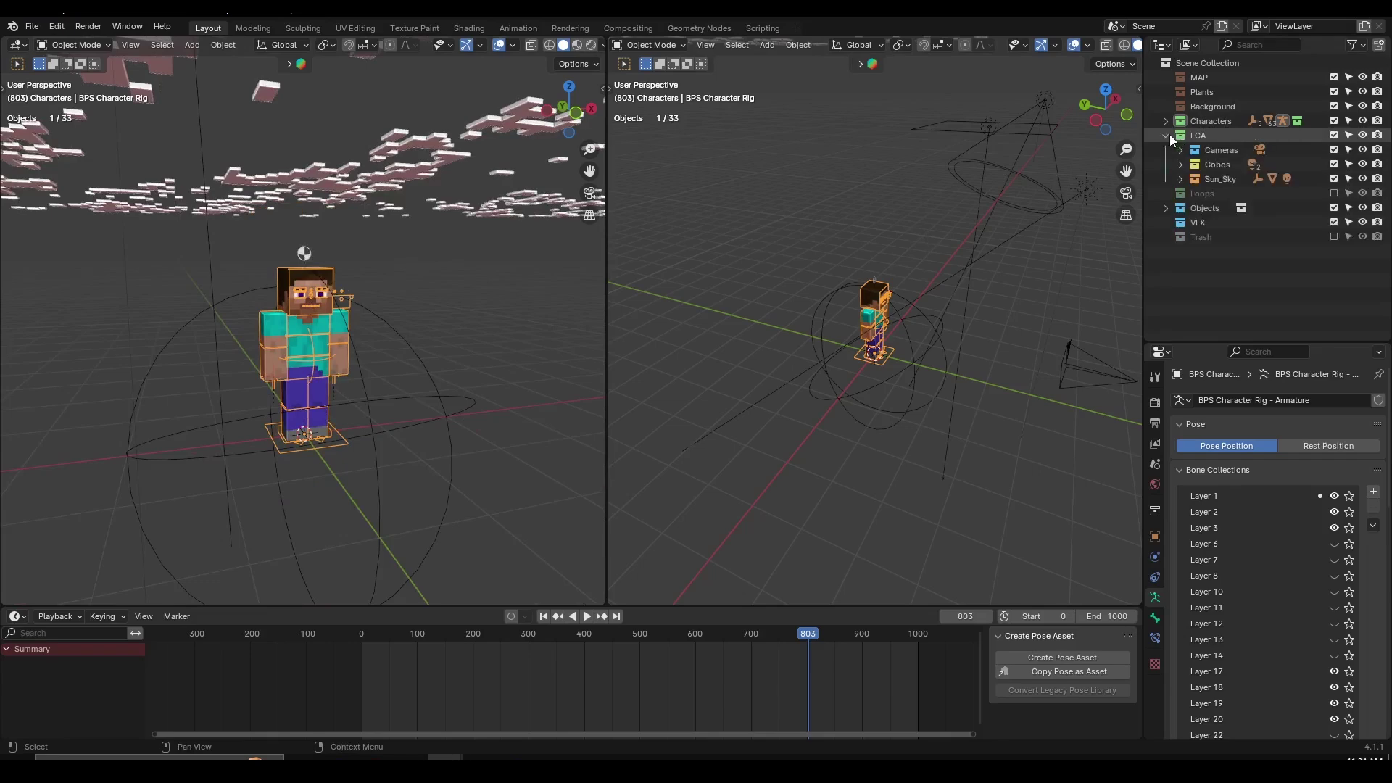
Step: Show MCprep's world tools and examine the sky type options for creating an MC sky, without creating one
{"action": "mouse_move", "coordinate": [355, 315]}
{"action": "middle_mouse_down"}
{"action": "mouse_move", "coordinate": [316, 307]}
{"action": "mouse_move", "coordinate": [364, 311]}
{"action": "middle_mouse_up"}
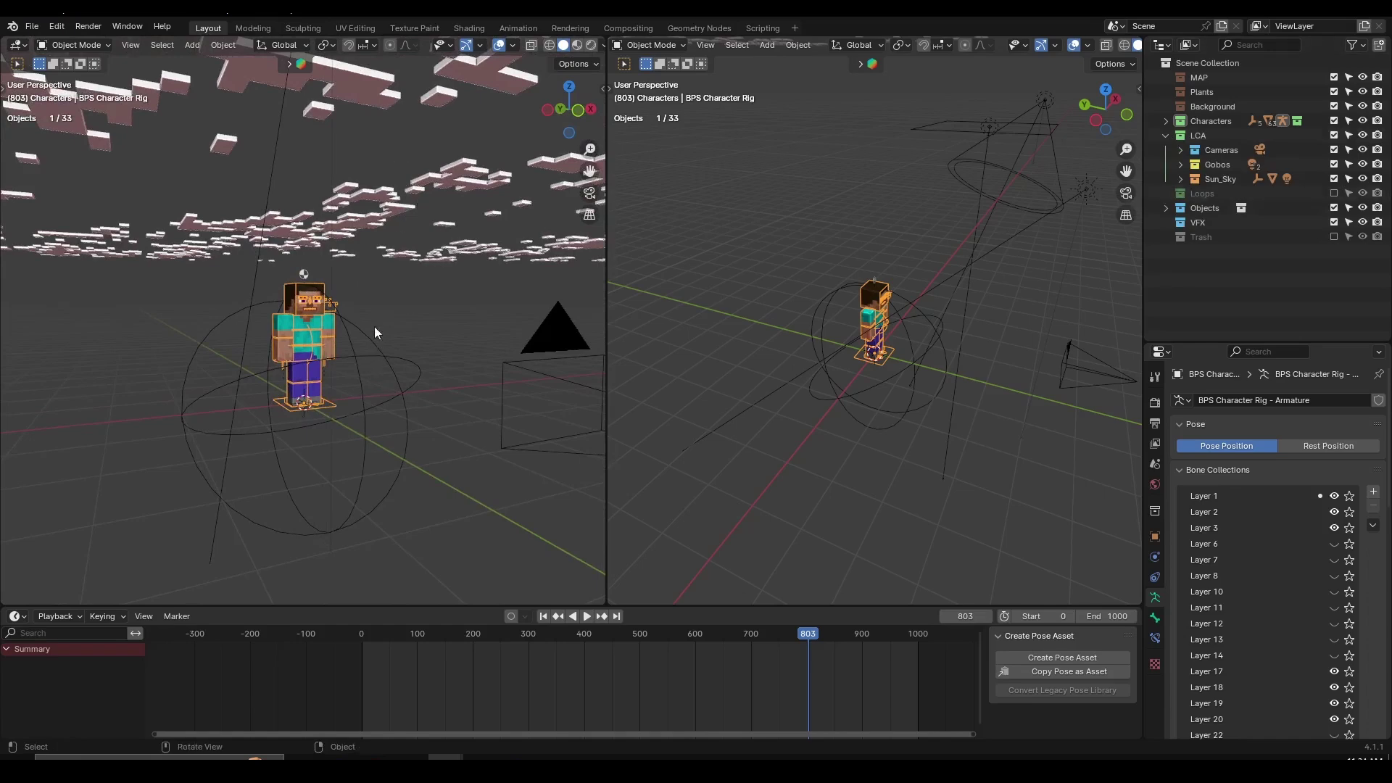
{"action": "scroll", "coordinate": [374, 327], "scroll_direction": "down", "scroll_amount": 4}
{"action": "middle_click_drag", "start_coordinate": [456, 310], "coordinate": [415, 351]}
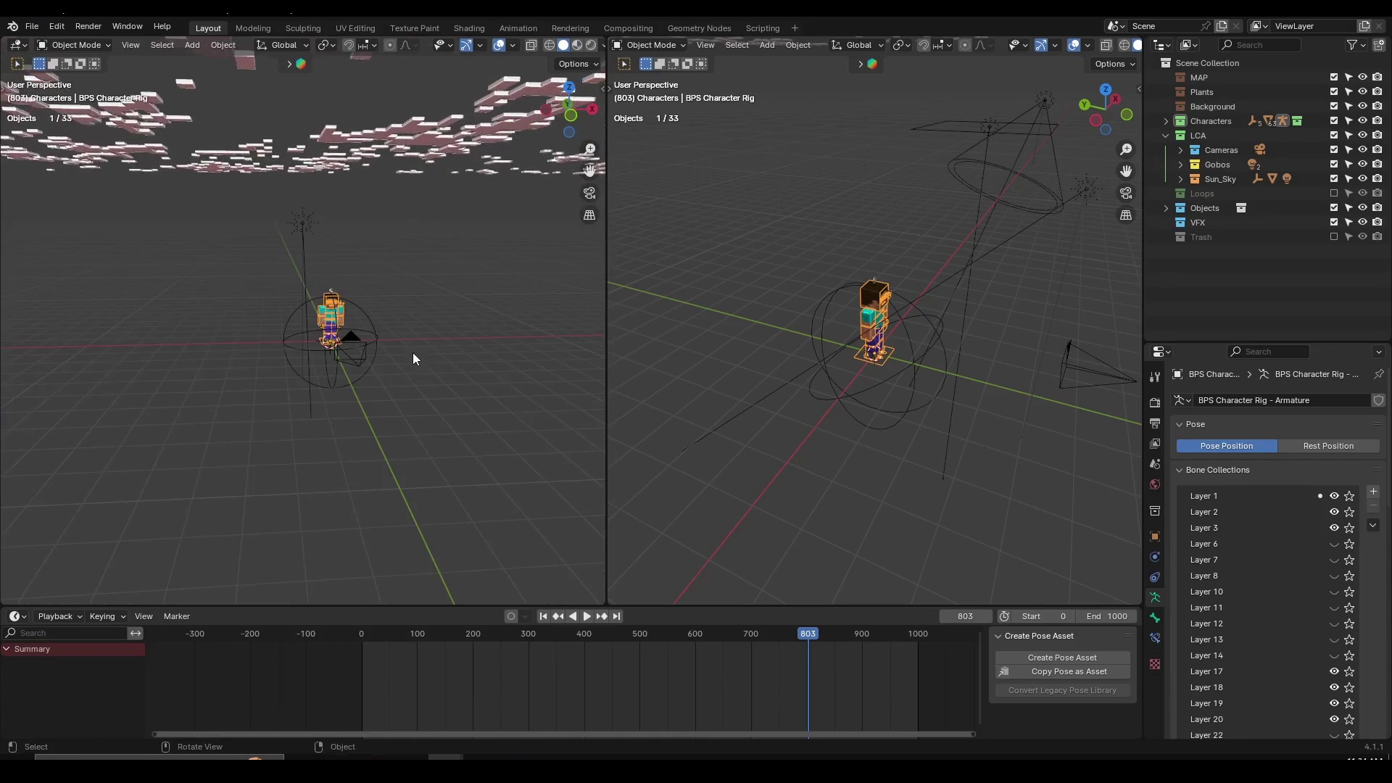
{"action": "scroll", "coordinate": [412, 352], "scroll_direction": "up", "scroll_amount": 3}
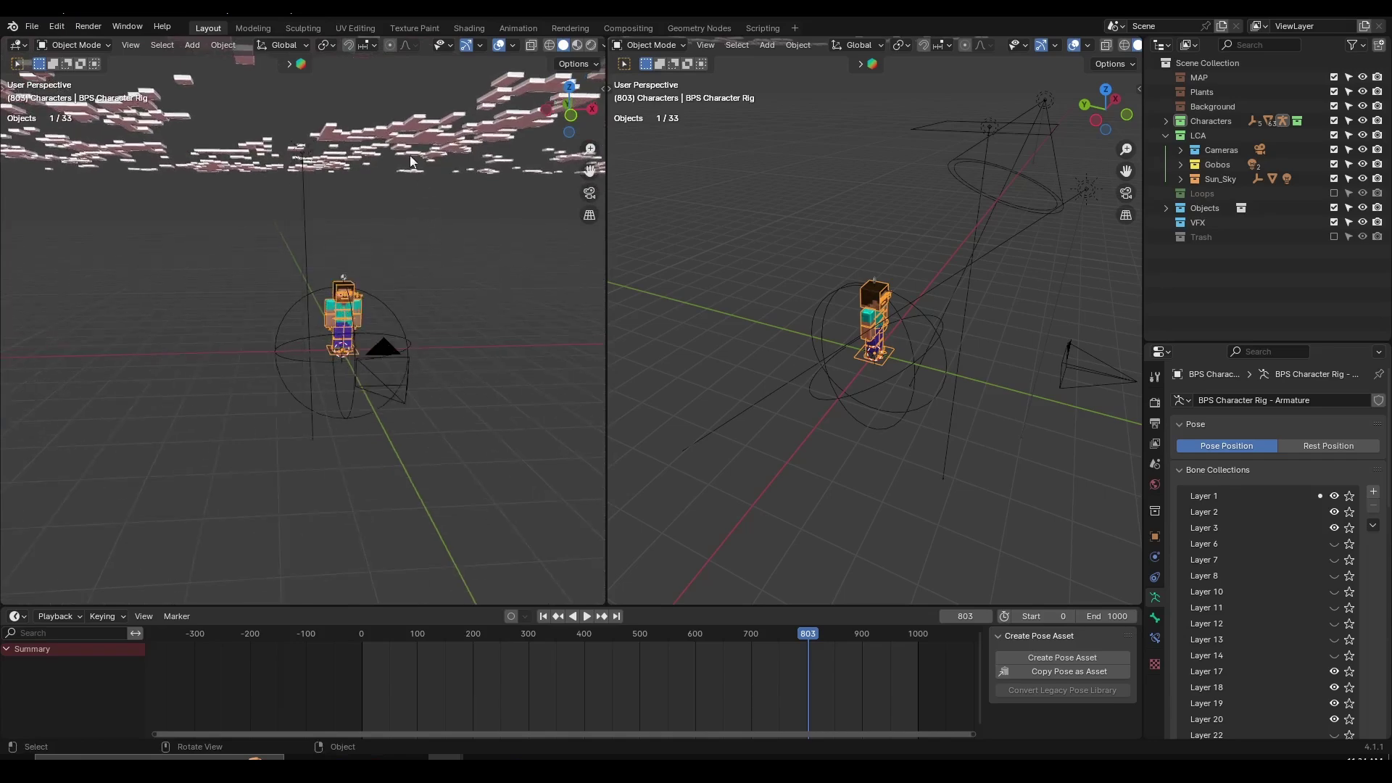
{"action": "key", "text": "n"}
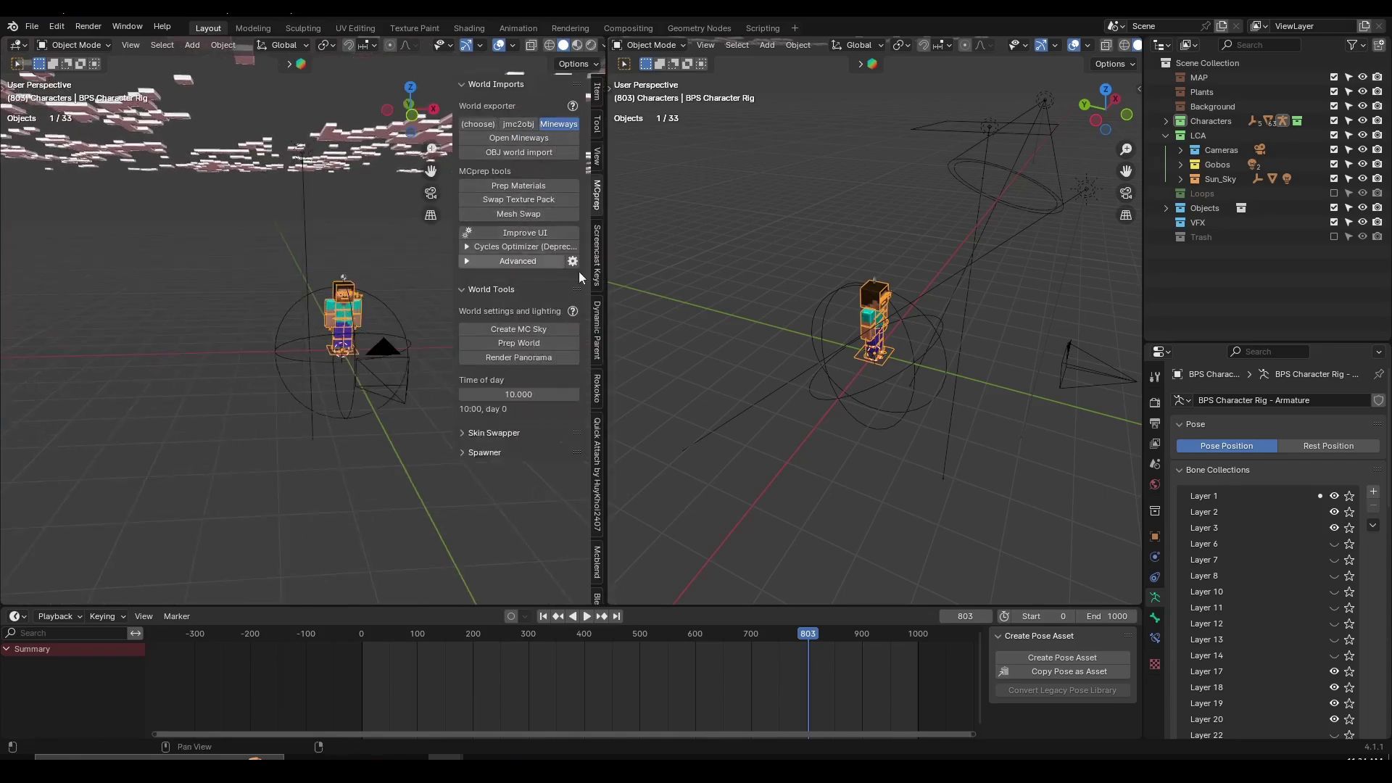
{"action": "left_click", "coordinate": [527, 330]}
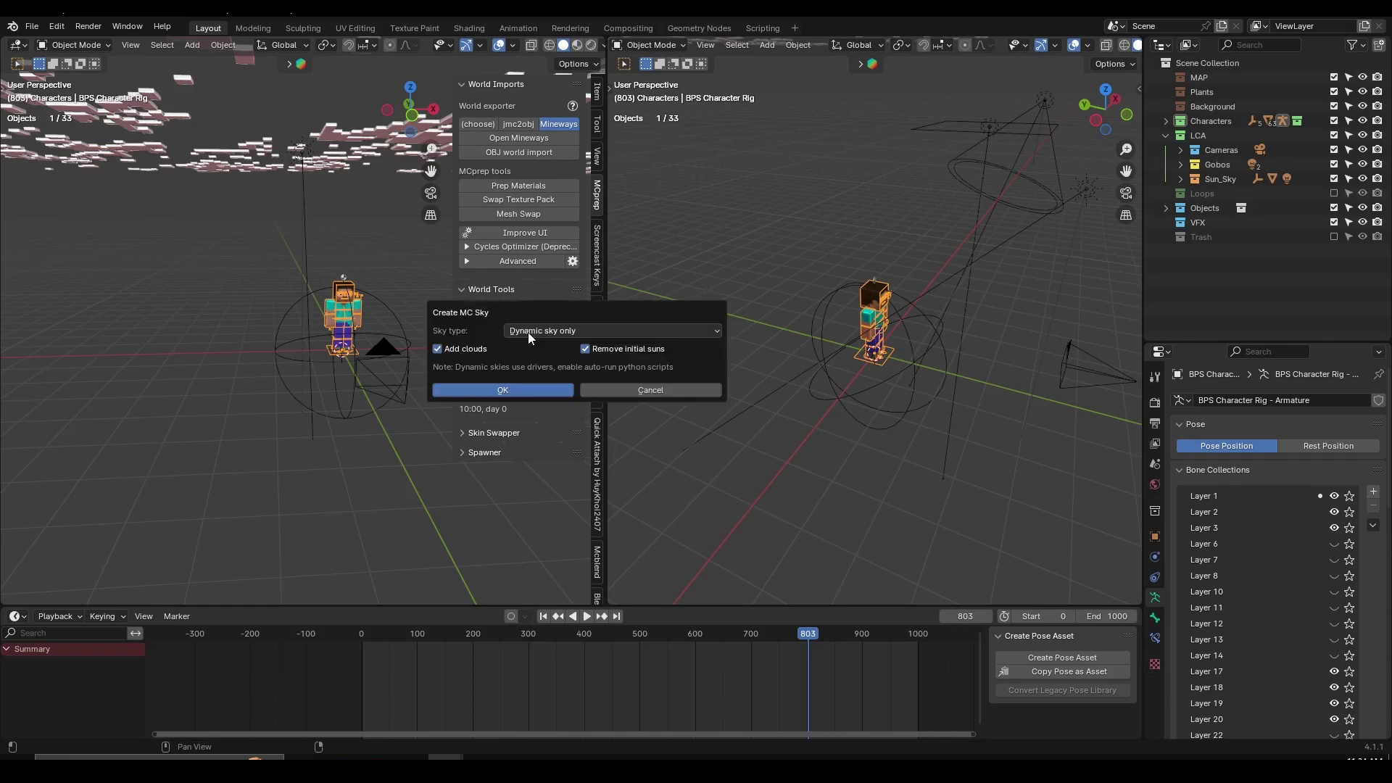
{"action": "left_click", "coordinate": [546, 330]}
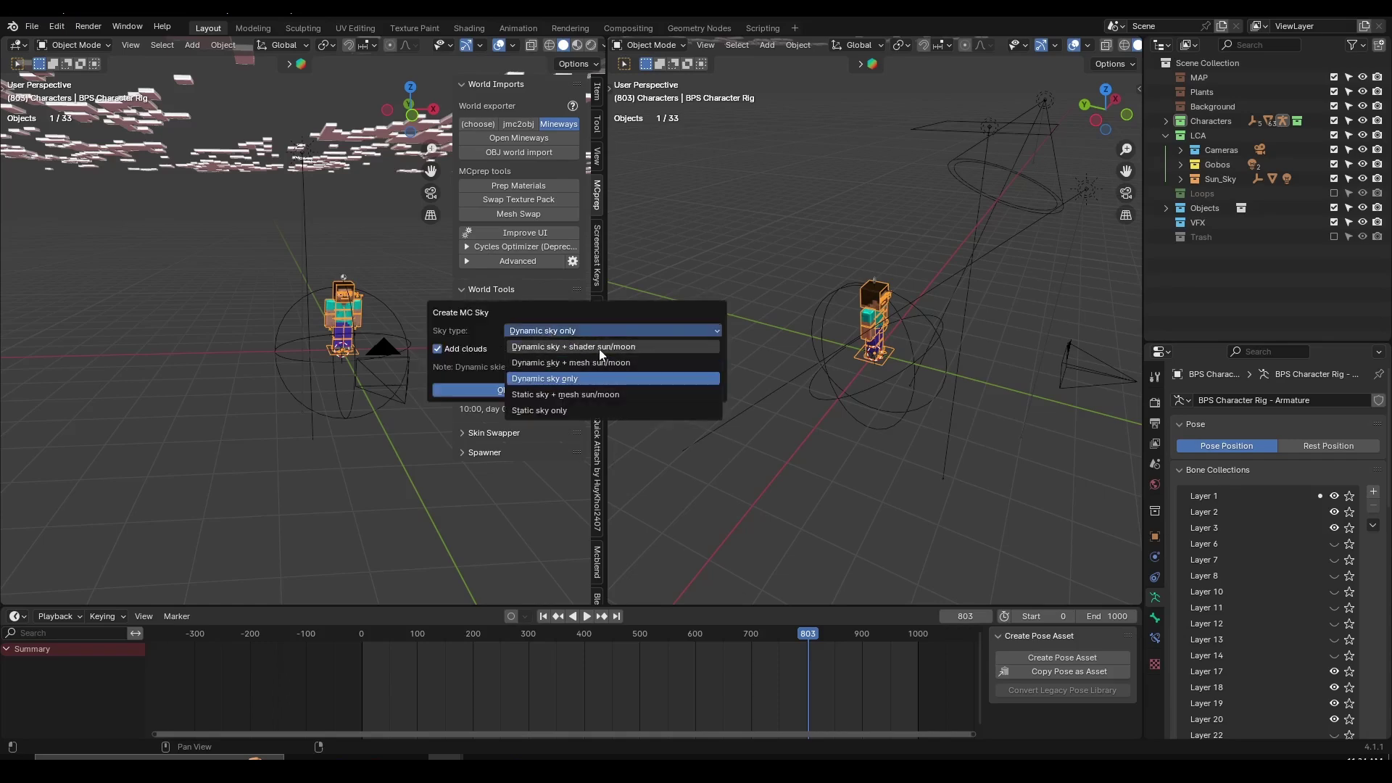
{"action": "left_click", "coordinate": [555, 382]}
{"action": "left_click", "coordinate": [221, 403]}
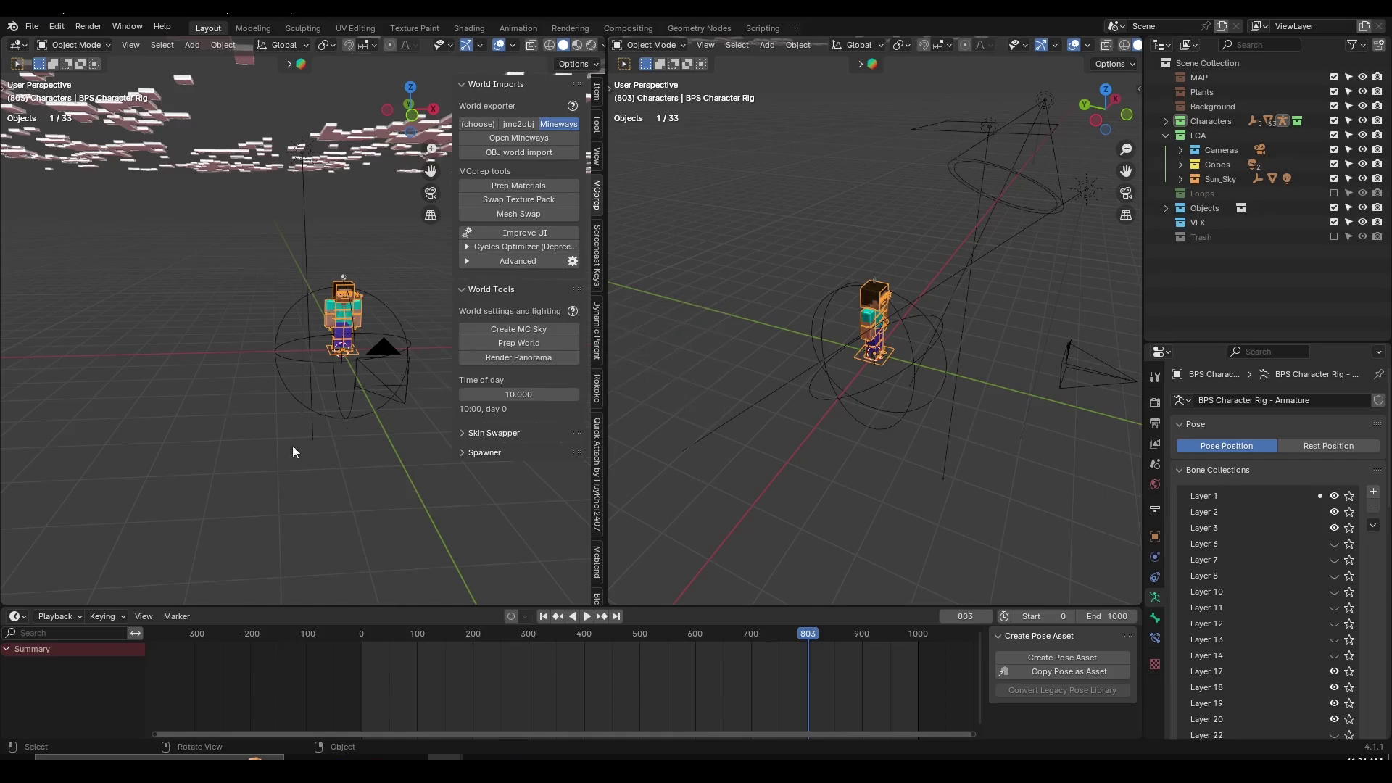
Step: Switch the second viewport to Rendered shading and frame the sky, clouds and lights
{"action": "middle_click_drag", "start_coordinate": [293, 445], "coordinate": [297, 448]}
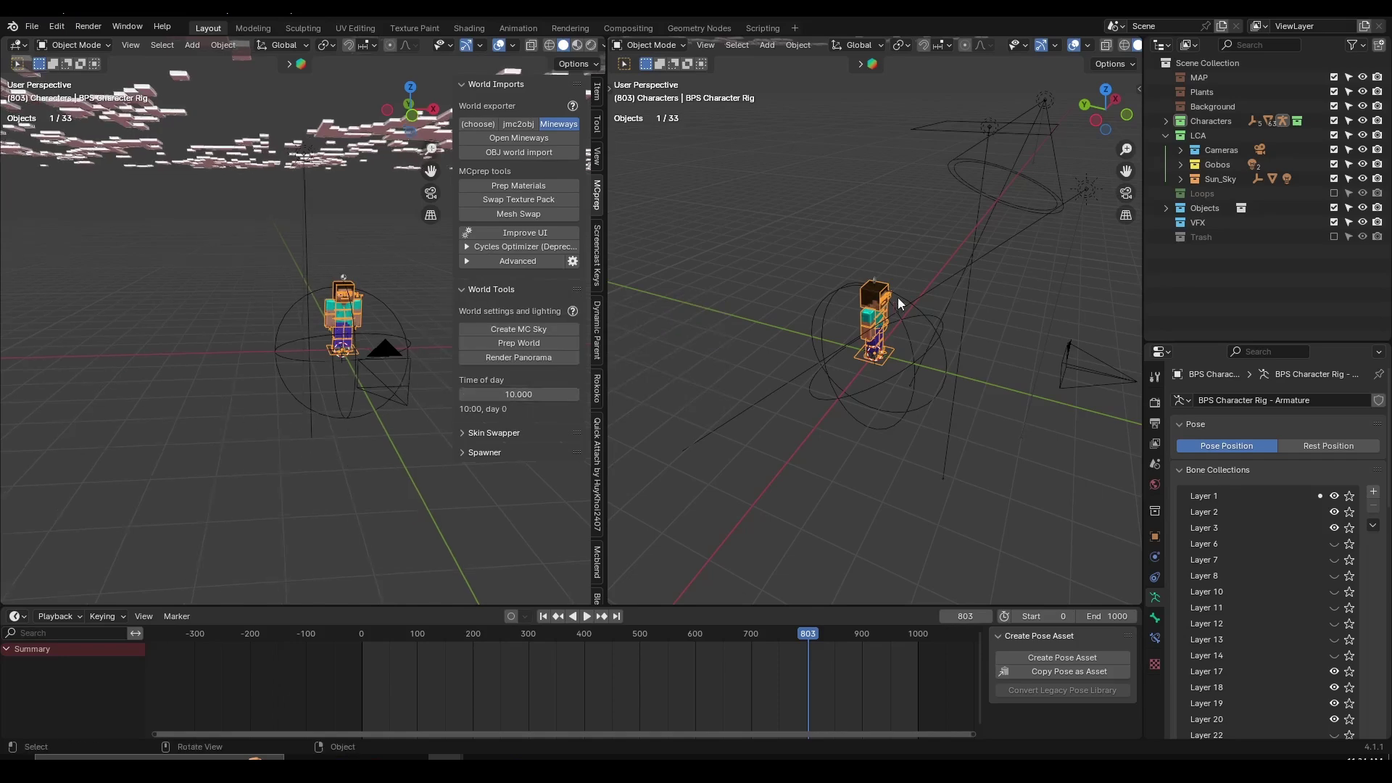
{"action": "scroll", "coordinate": [898, 298], "scroll_direction": "down", "scroll_amount": 5}
{"action": "middle_click_drag", "start_coordinate": [969, 389], "coordinate": [888, 375]}
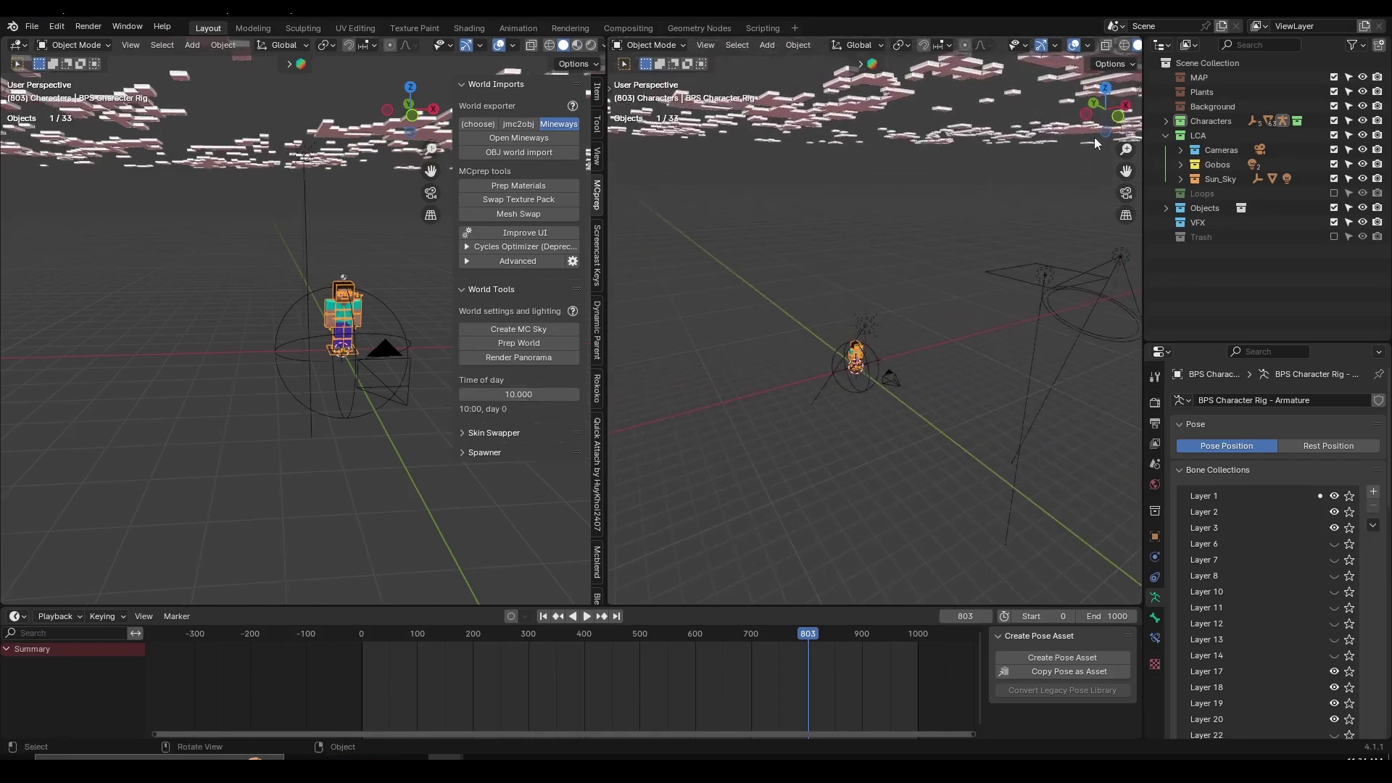
{"action": "scroll", "coordinate": [1104, 49], "scroll_direction": "down", "scroll_amount": 3}
{"action": "left_click", "coordinate": [1117, 45]}
{"action": "scroll", "coordinate": [947, 319], "scroll_direction": "down", "scroll_amount": 2}
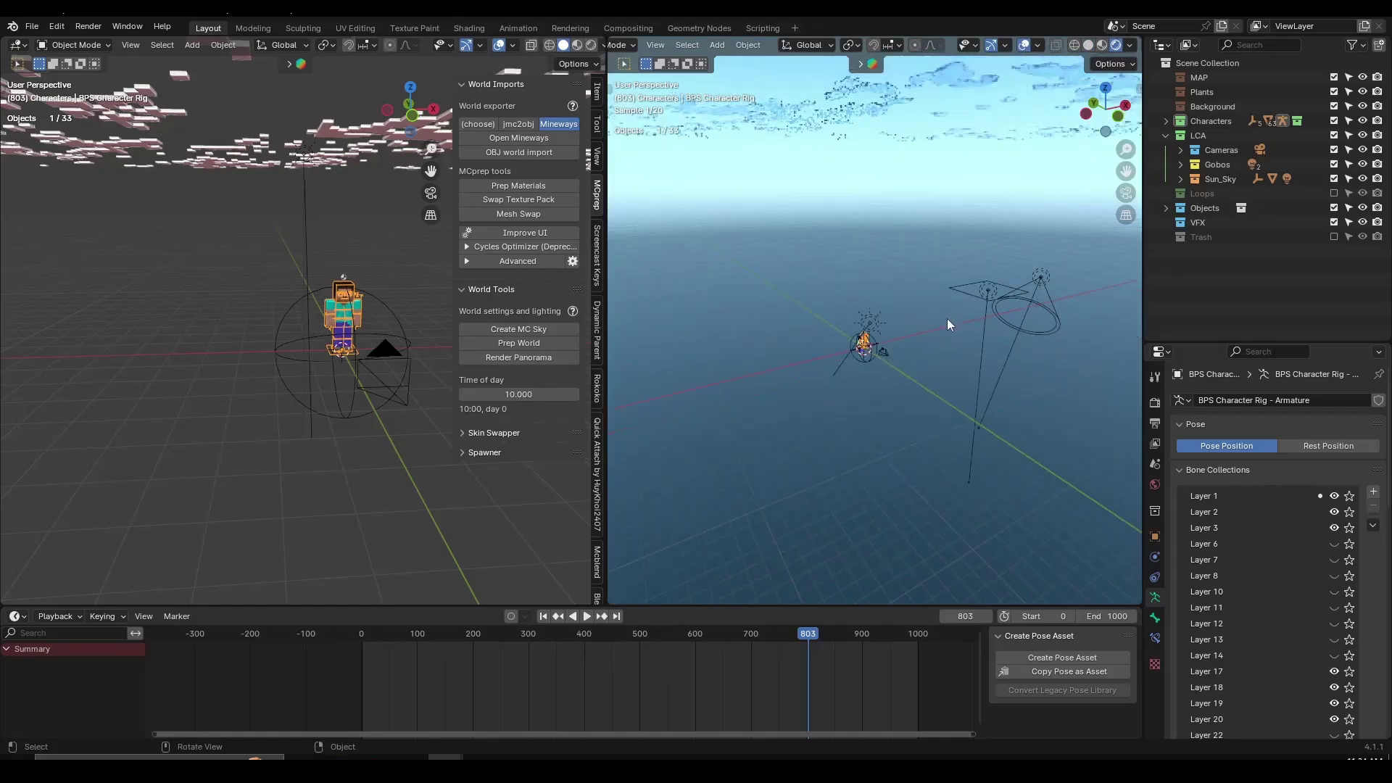
{"action": "middle_click_drag", "start_coordinate": [948, 319], "coordinate": [921, 294]}
Step: Select the MCprepSunMoonControl sphere around Steve and inspect it in the scene
{"action": "scroll", "coordinate": [342, 442], "scroll_direction": "up", "scroll_amount": 4}
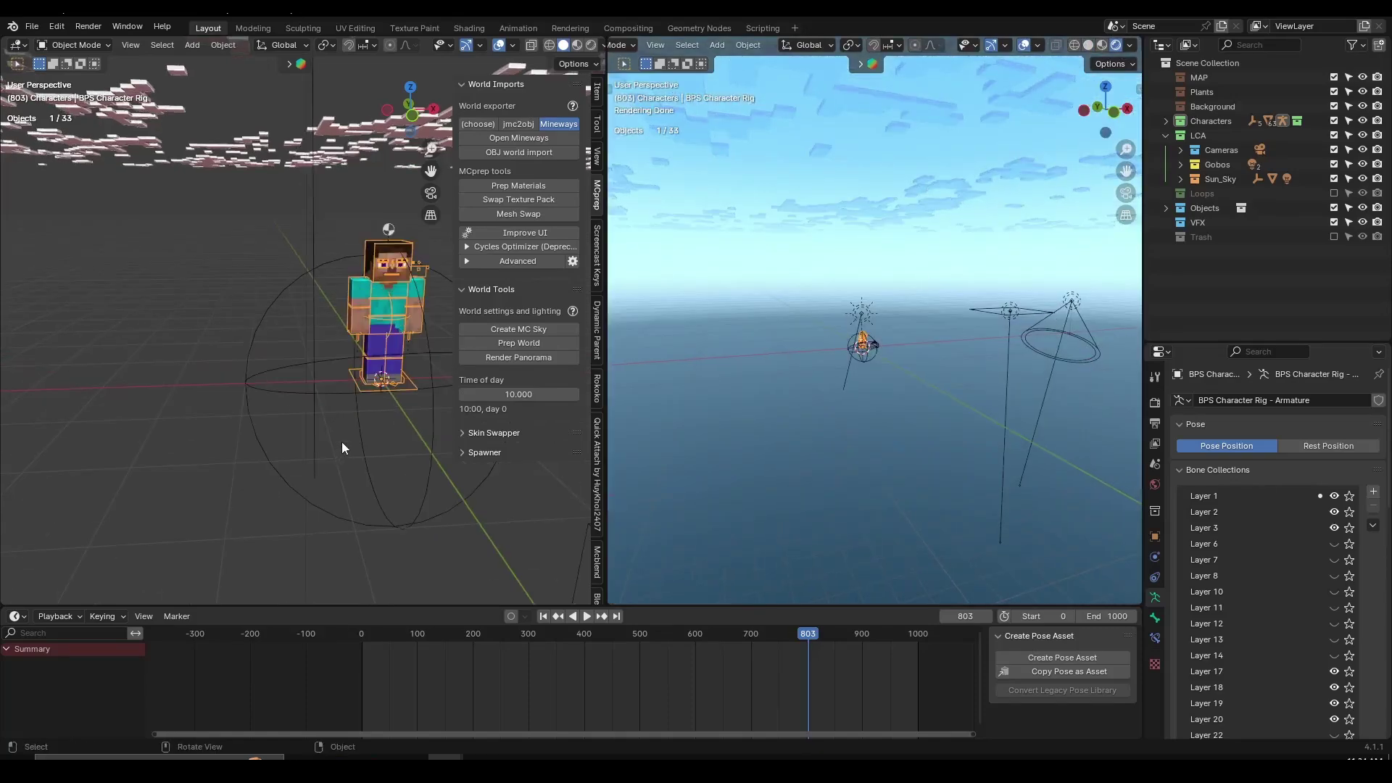
{"action": "middle_click_drag", "start_coordinate": [341, 441], "coordinate": [342, 389]}
{"action": "left_click", "coordinate": [381, 311]}
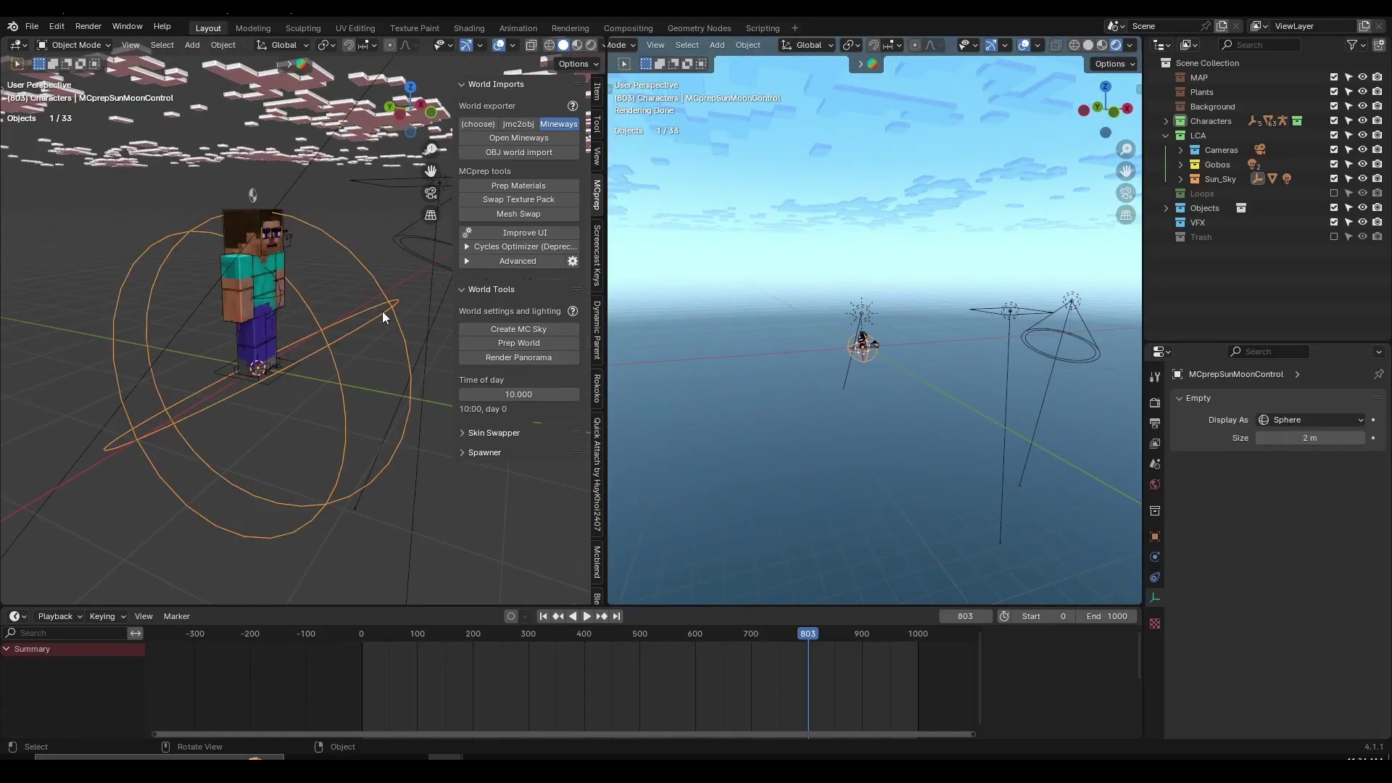
{"action": "scroll", "coordinate": [363, 344], "scroll_direction": "down", "scroll_amount": 2}
{"action": "scroll", "coordinate": [342, 382], "scroll_direction": "up", "scroll_amount": 4}
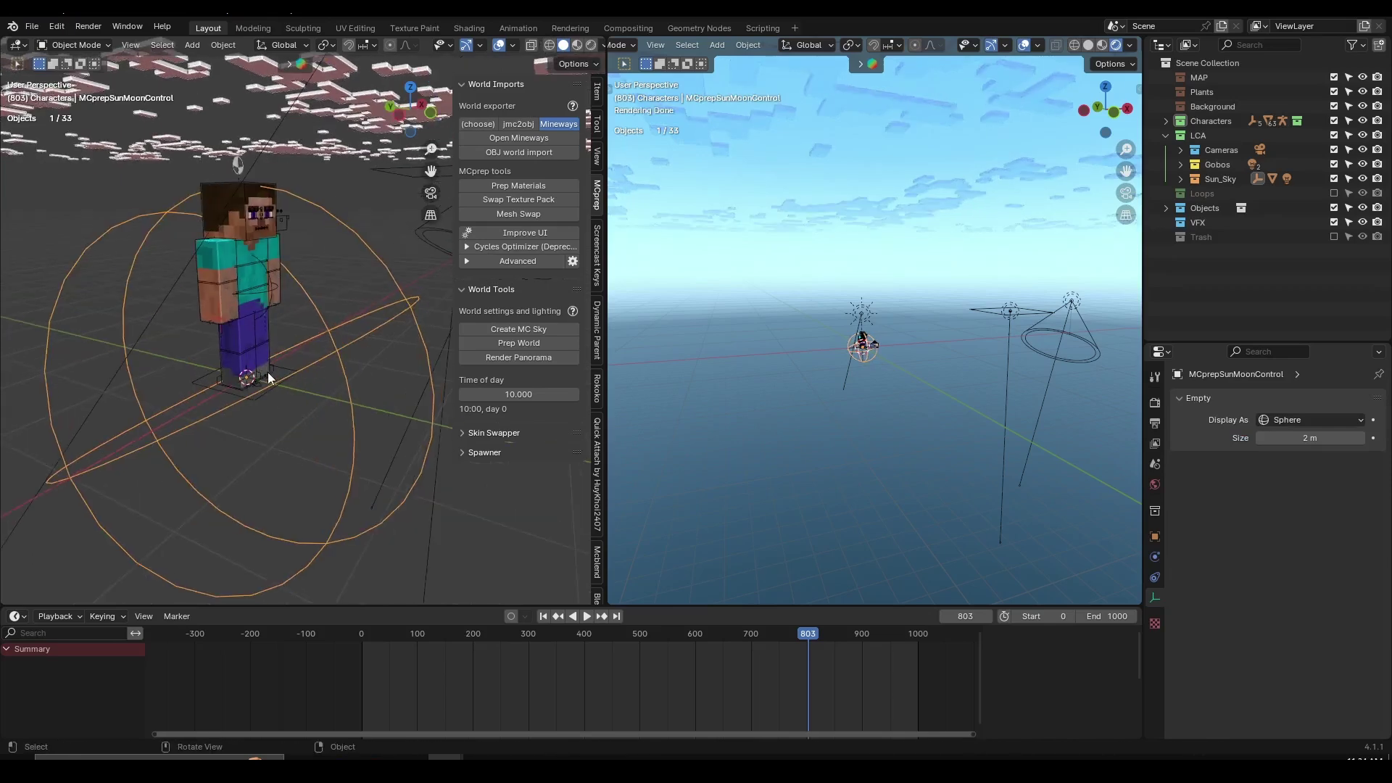
{"action": "scroll", "coordinate": [274, 415], "scroll_direction": "down", "scroll_amount": 2}
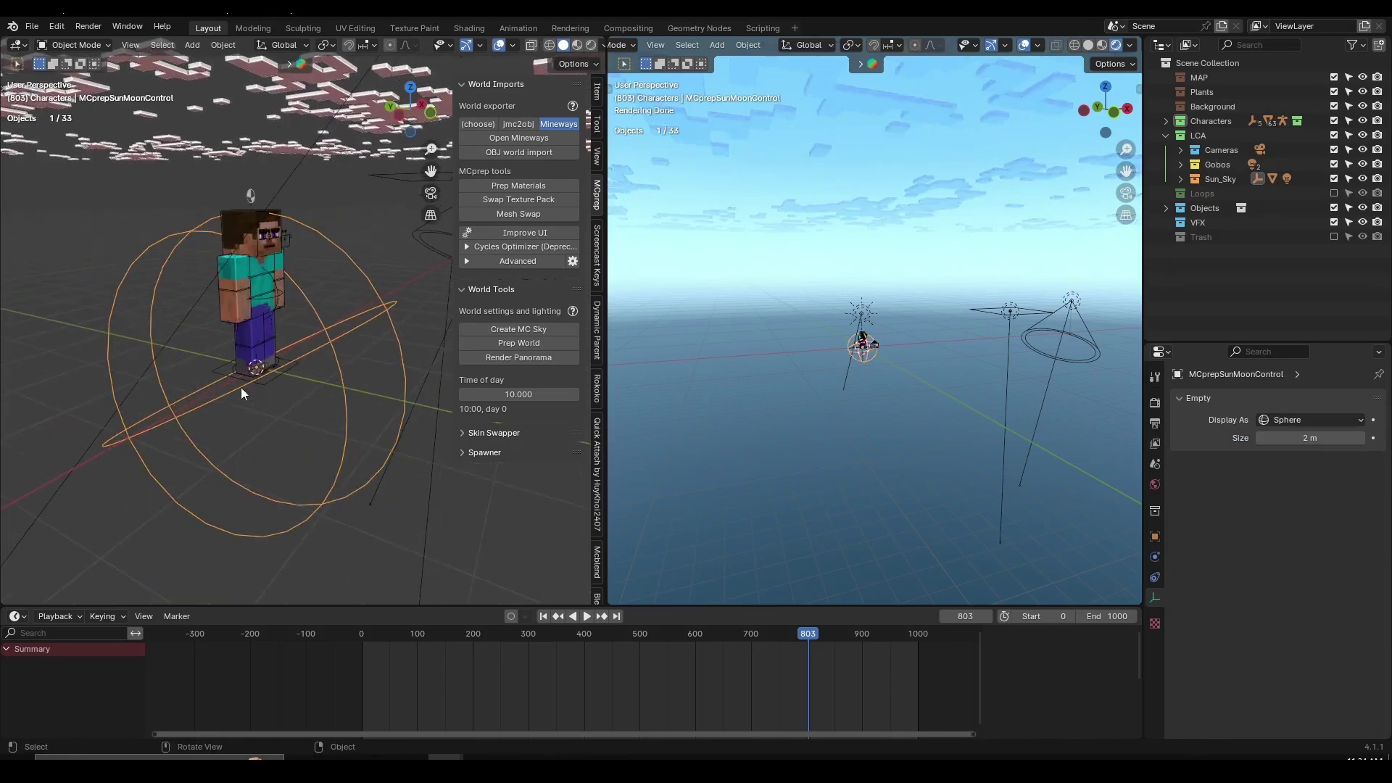
Step: Select the Sun light above Steve and try rotating it freely with trackball rotation
{"action": "scroll", "coordinate": [297, 307], "scroll_direction": "down", "scroll_amount": 3}
{"action": "middle_click_drag", "start_coordinate": [320, 290], "coordinate": [286, 329], "text": "shift"}
{"action": "left_click", "coordinate": [299, 310]}
{"action": "key", "text": "r"}
{"action": "key", "text": "r"}
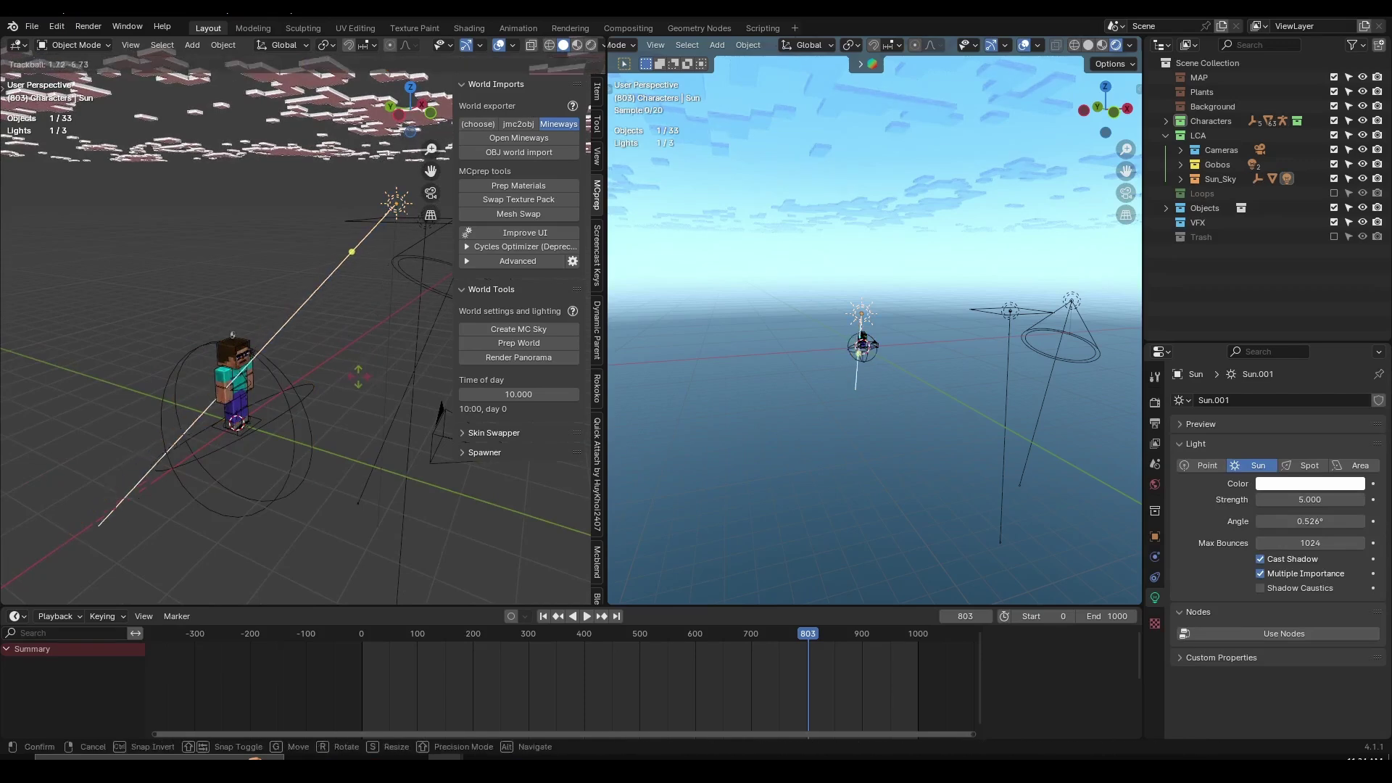
{"action": "left_click", "coordinate": [346, 438]}
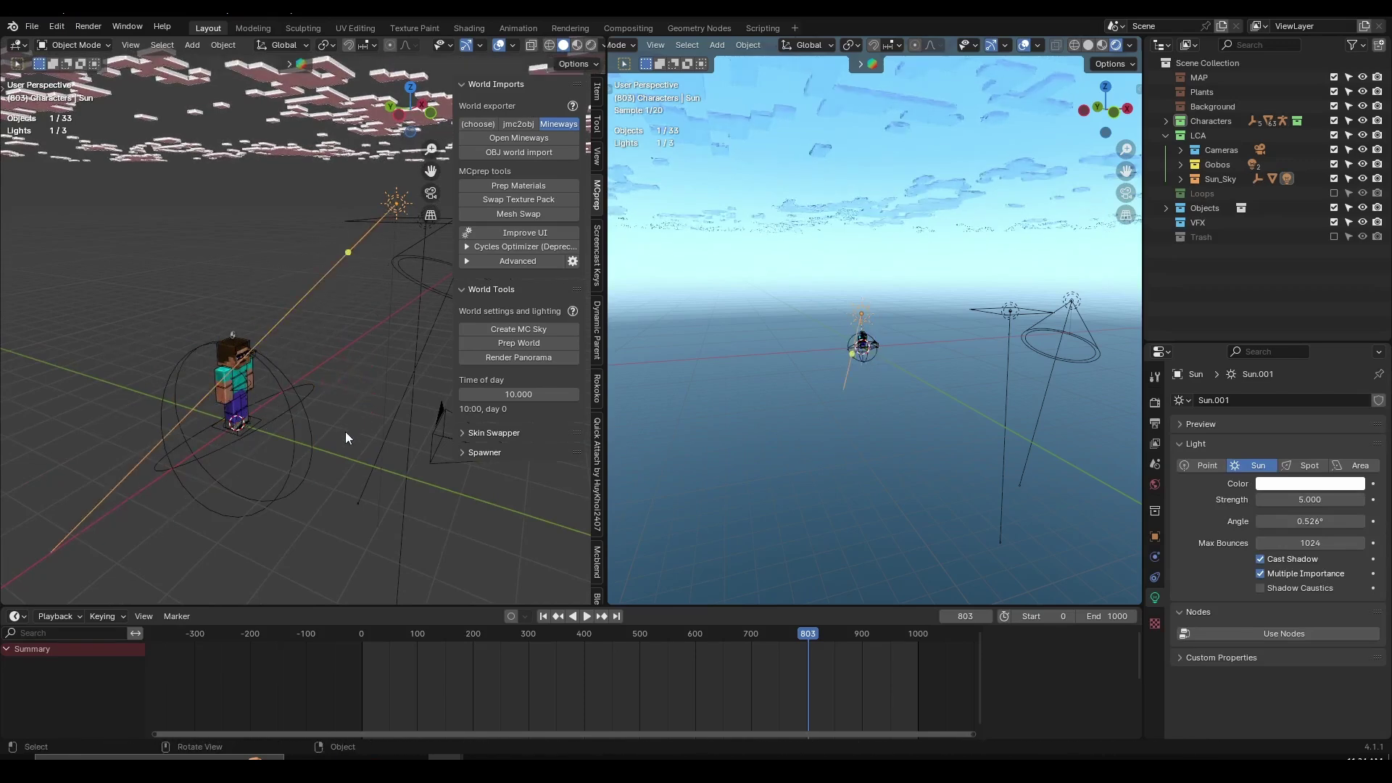
Step: Try a different MCprep time of day, undo the change, and reframe Steve and the sun
{"action": "left_click_drag", "start_coordinate": [515, 394], "coordinate": [480, 394]}
{"action": "key", "text": "ctrl+z"}
{"action": "middle_click_drag", "start_coordinate": [339, 381], "coordinate": [418, 344]}
{"action": "scroll", "coordinate": [597, 431], "scroll_direction": "down", "scroll_amount": 2}
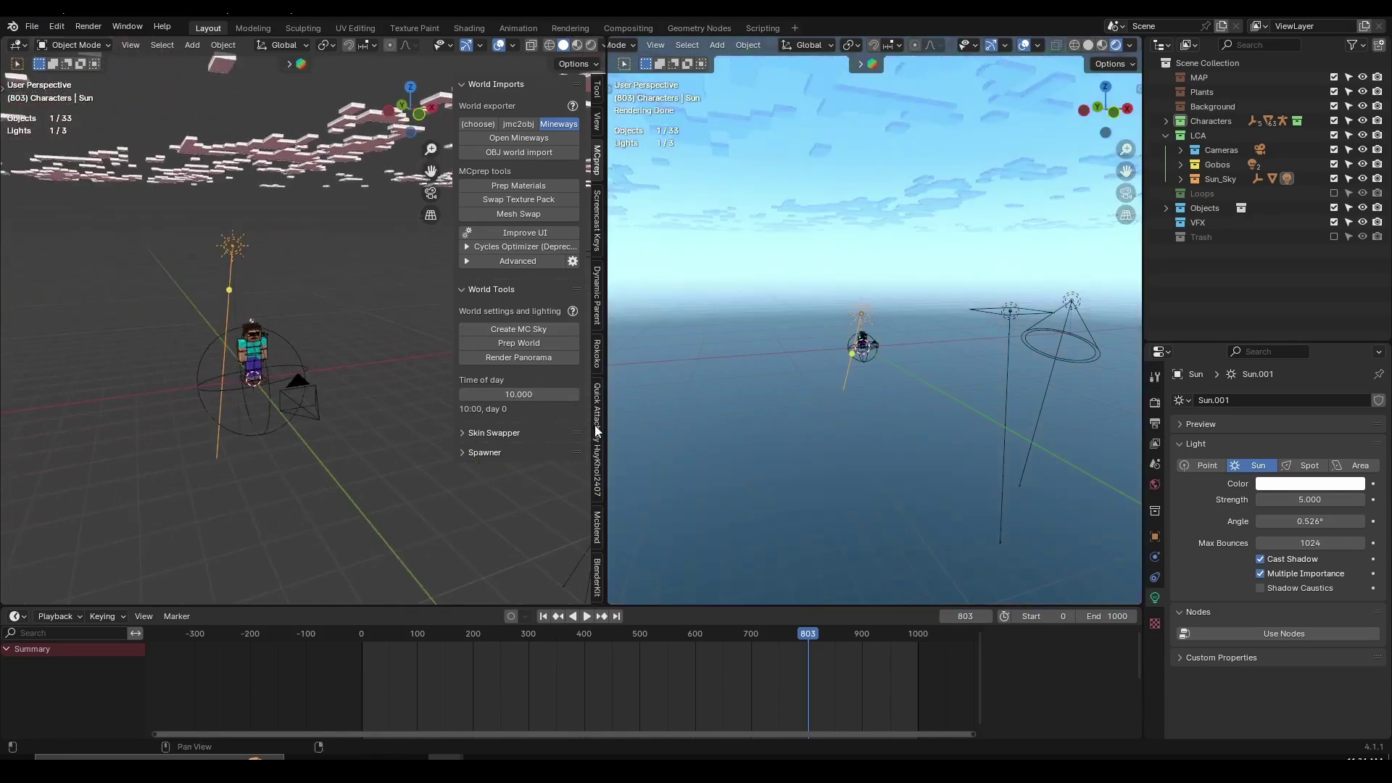
Step: Create an Mcblend environment with both clouds and sky enabled, and look at it in the rendered viewport
{"action": "left_click", "coordinate": [597, 551]}
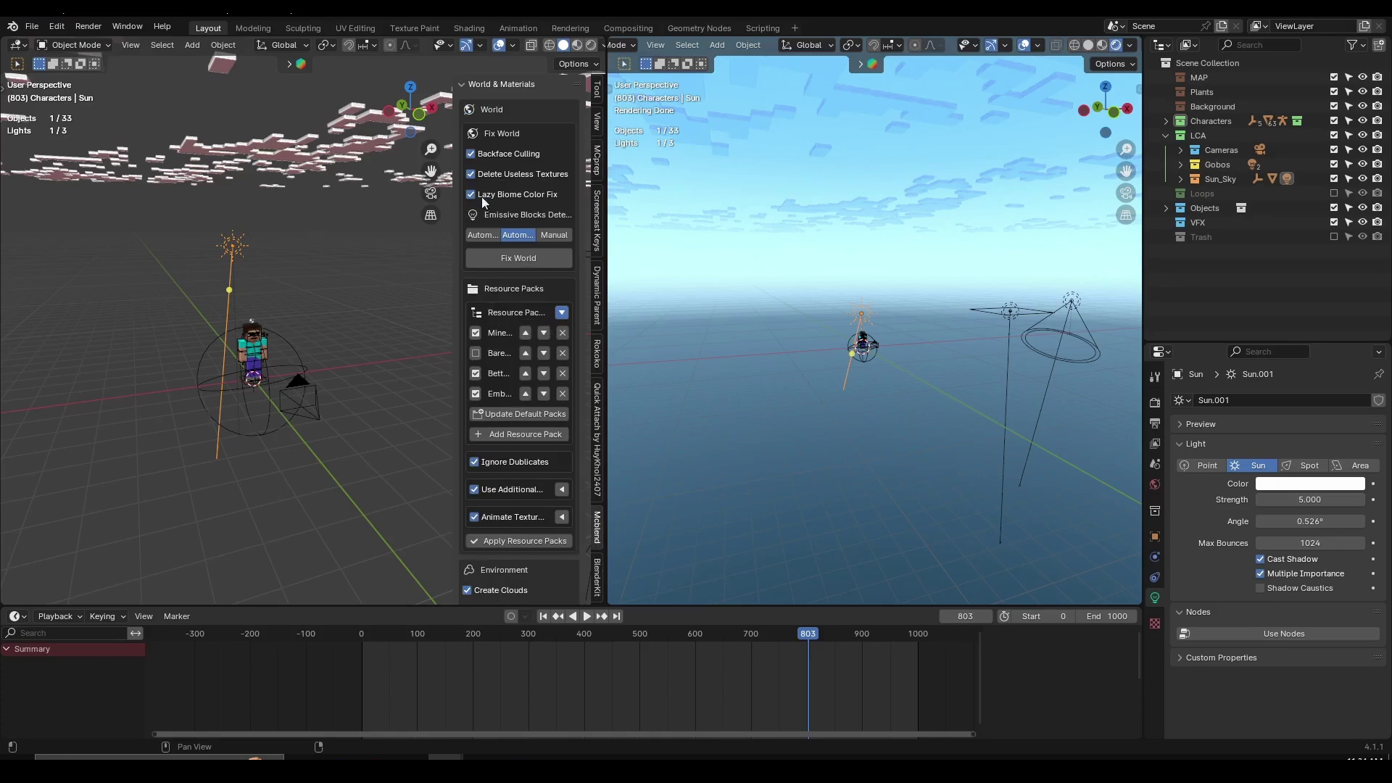
{"action": "scroll", "coordinate": [529, 348], "scroll_direction": "down", "scroll_amount": 5}
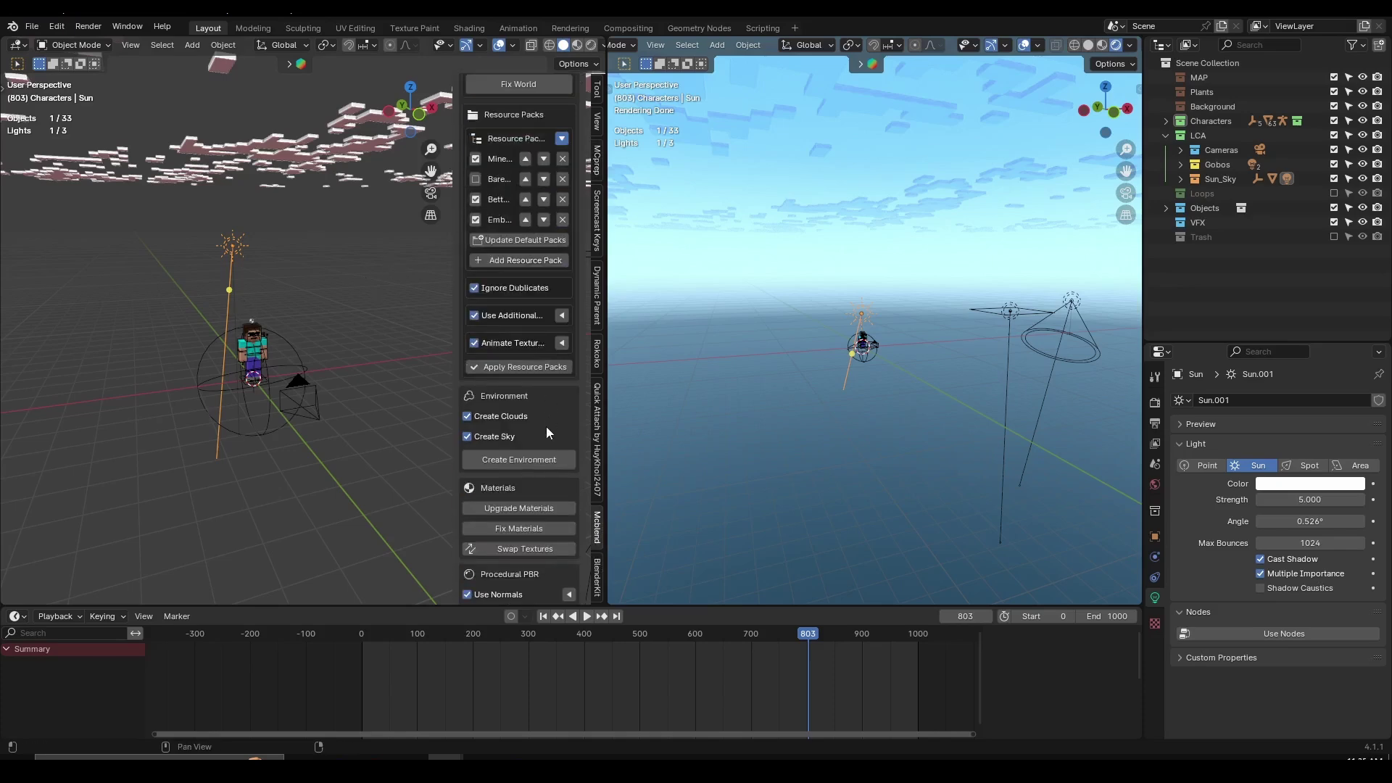
{"action": "left_click", "coordinate": [544, 458]}
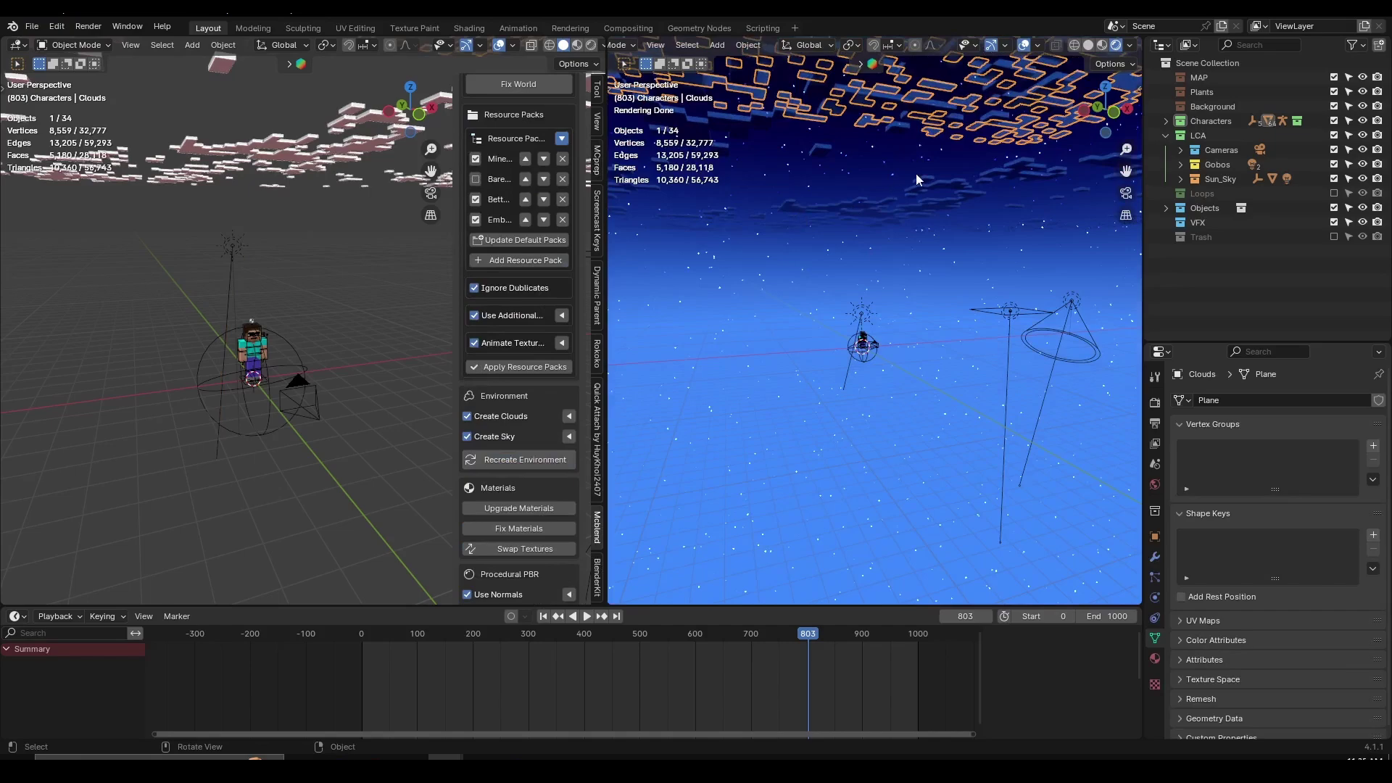
{"action": "scroll", "coordinate": [915, 172], "scroll_direction": "down", "scroll_amount": 6}
{"action": "scroll", "coordinate": [863, 248], "scroll_direction": "up", "scroll_amount": 2}
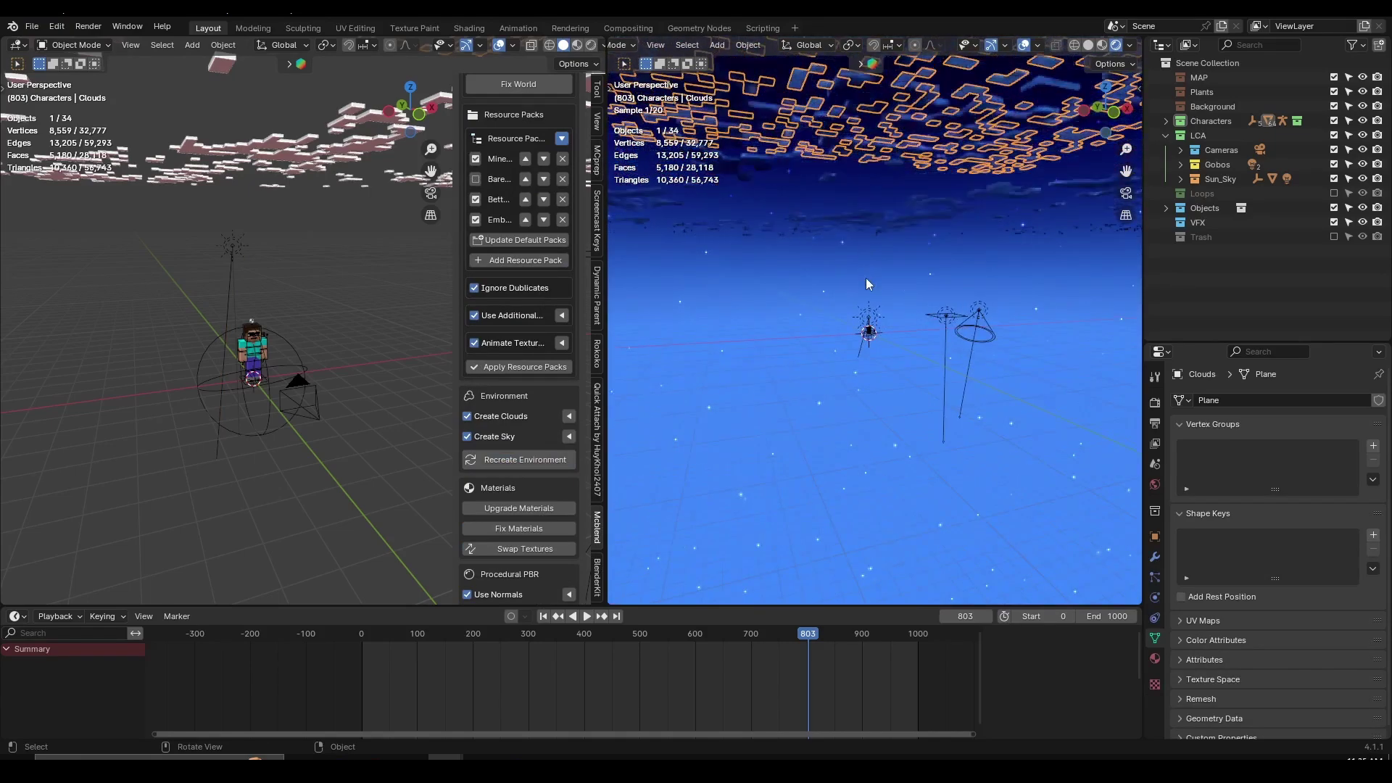
{"action": "scroll", "coordinate": [868, 282], "scroll_direction": "up", "scroll_amount": 2}
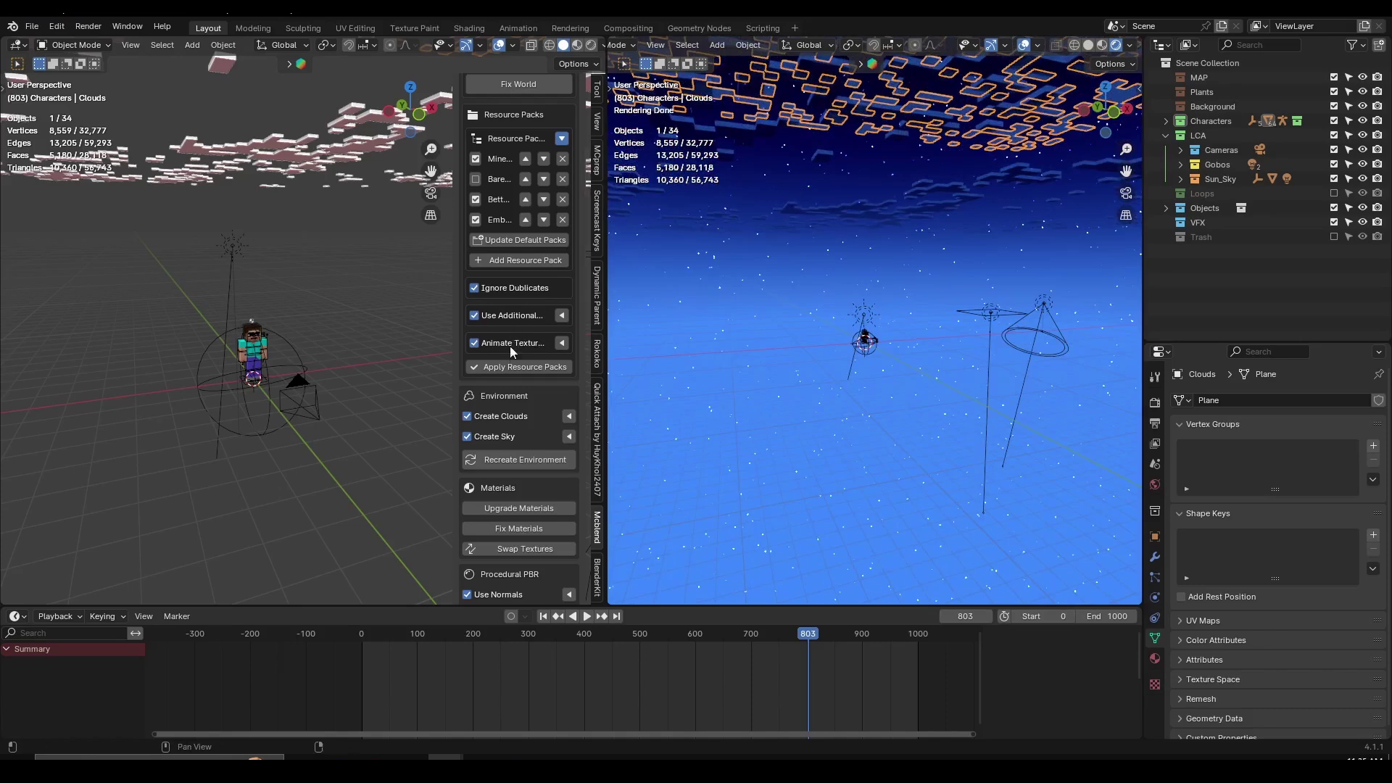
Step: Widen the sidebar and examine Mcblend's resource pack, environment, material, procedural PBR and optimization options
{"action": "scroll", "coordinate": [479, 370], "scroll_direction": "down", "scroll_amount": 5}
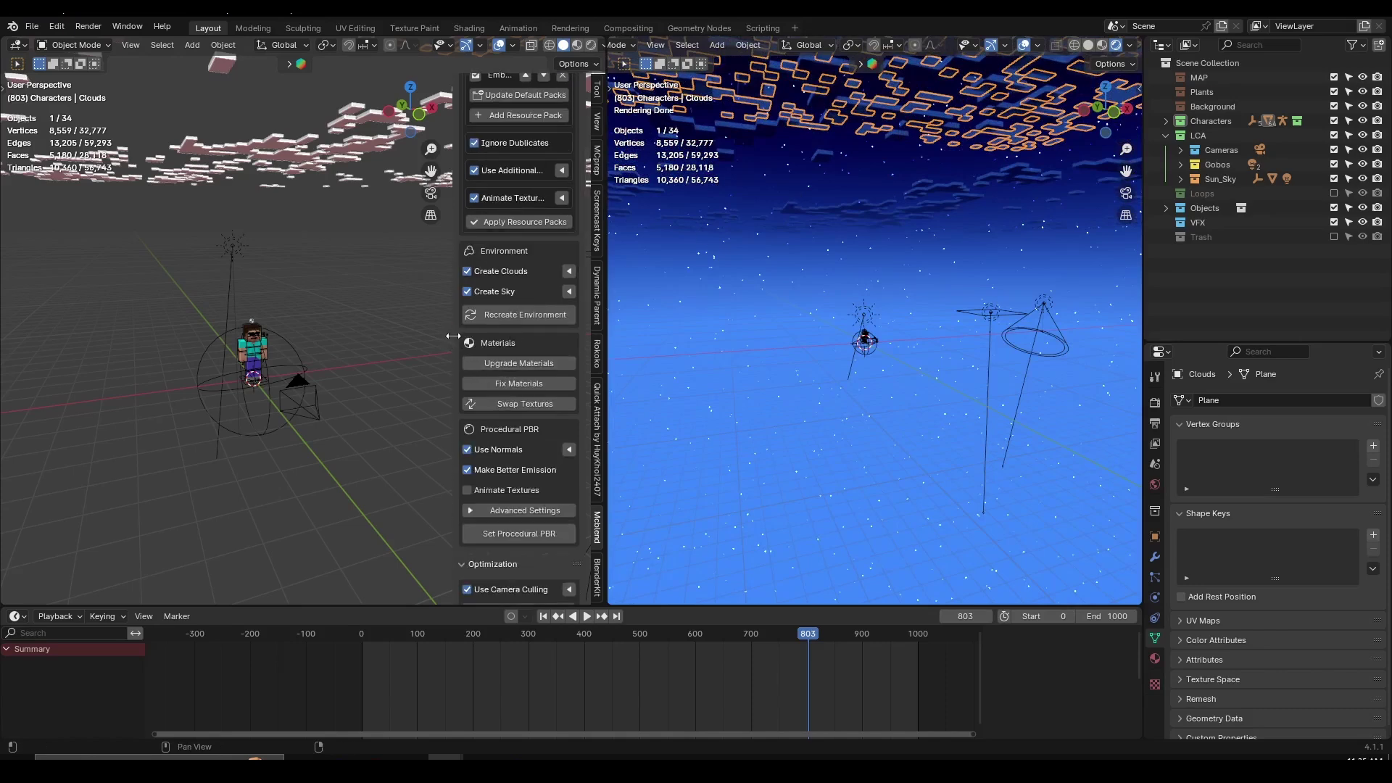
{"action": "left_click_drag", "start_coordinate": [453, 335], "coordinate": [398, 336]}
{"action": "scroll", "coordinate": [477, 419], "scroll_direction": "down", "scroll_amount": 2}
{"action": "scroll", "coordinate": [502, 419], "scroll_direction": "down", "scroll_amount": 3}
{"action": "scroll", "coordinate": [512, 406], "scroll_direction": "up", "scroll_amount": 3}
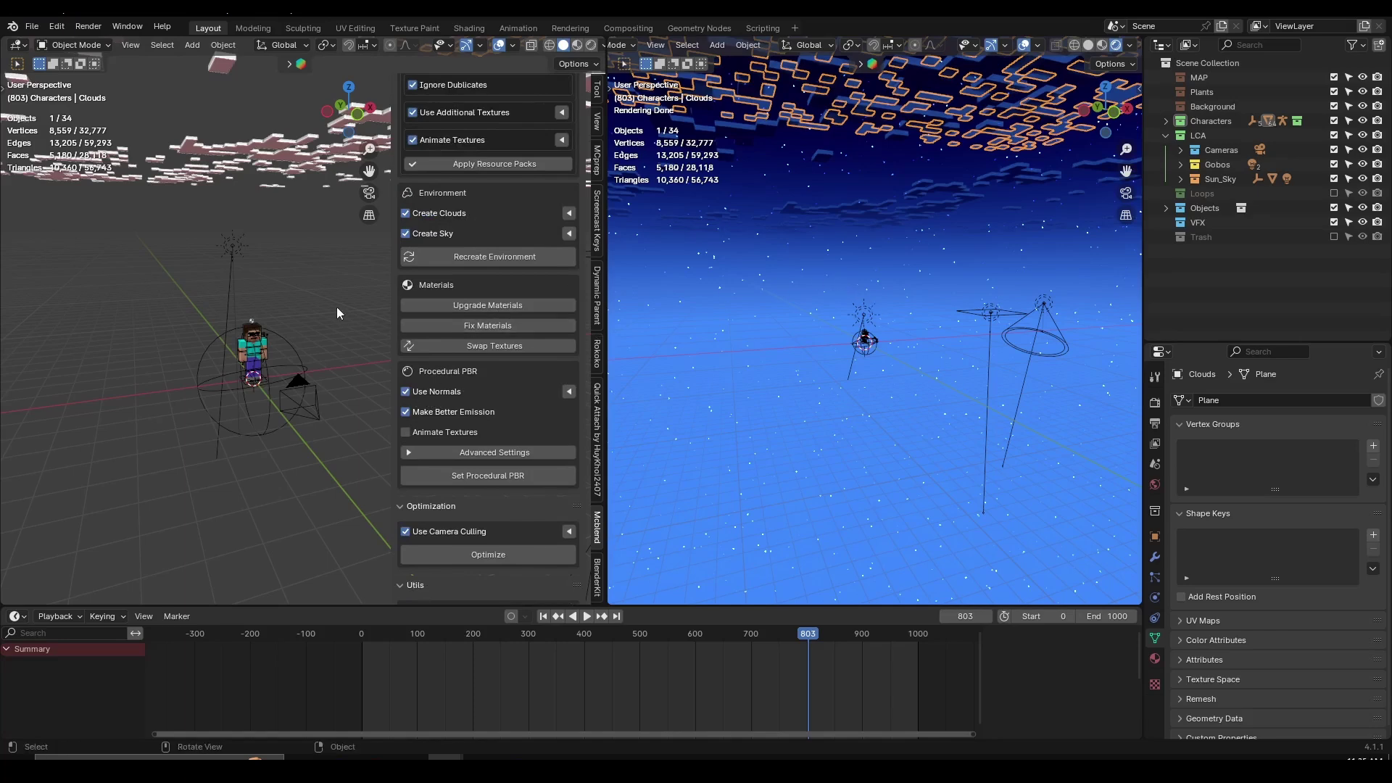
{"action": "middle_click_drag", "start_coordinate": [333, 329], "coordinate": [316, 374]}
{"action": "scroll", "coordinate": [454, 326], "scroll_direction": "up", "scroll_amount": 4}
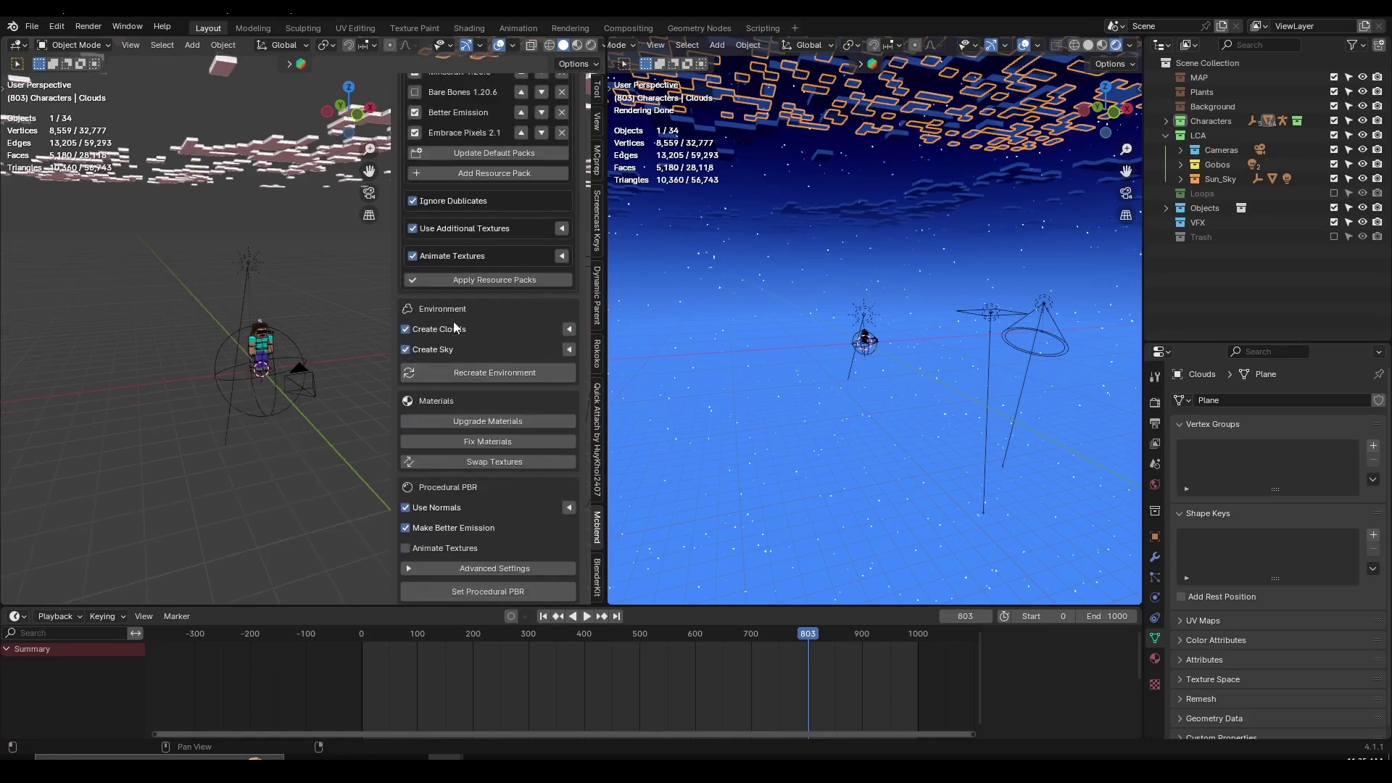
{"action": "scroll", "coordinate": [443, 328], "scroll_direction": "up", "scroll_amount": 4}
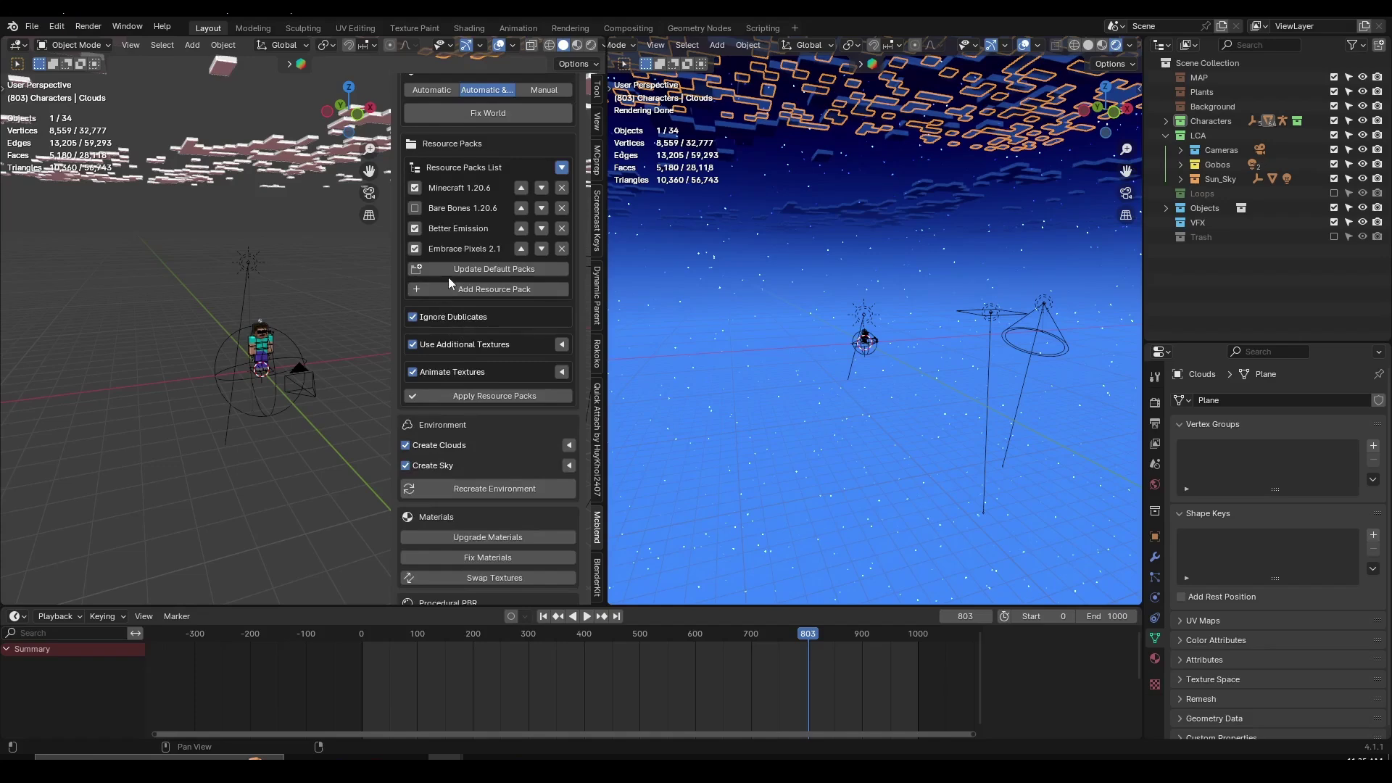
Step: Hide the sidebar and undo the Mcblend environment creation
{"action": "scroll", "coordinate": [448, 277], "scroll_direction": "up", "scroll_amount": 4}
{"action": "key", "text": "n"}
{"action": "key", "text": "ctrl+z"}
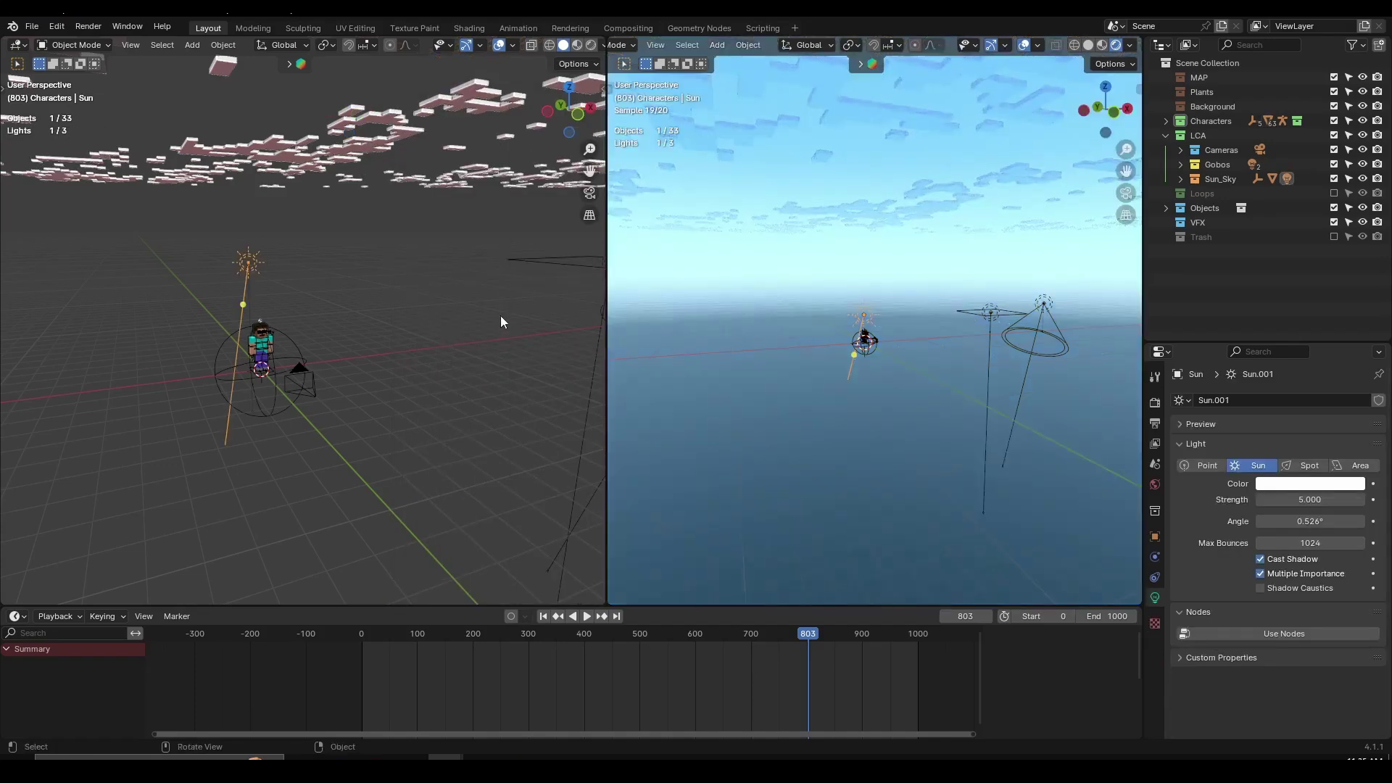
Step: Make the Cameras collection inside LCA active and select the camera in front of Steve
{"action": "left_click", "coordinate": [1217, 149]}
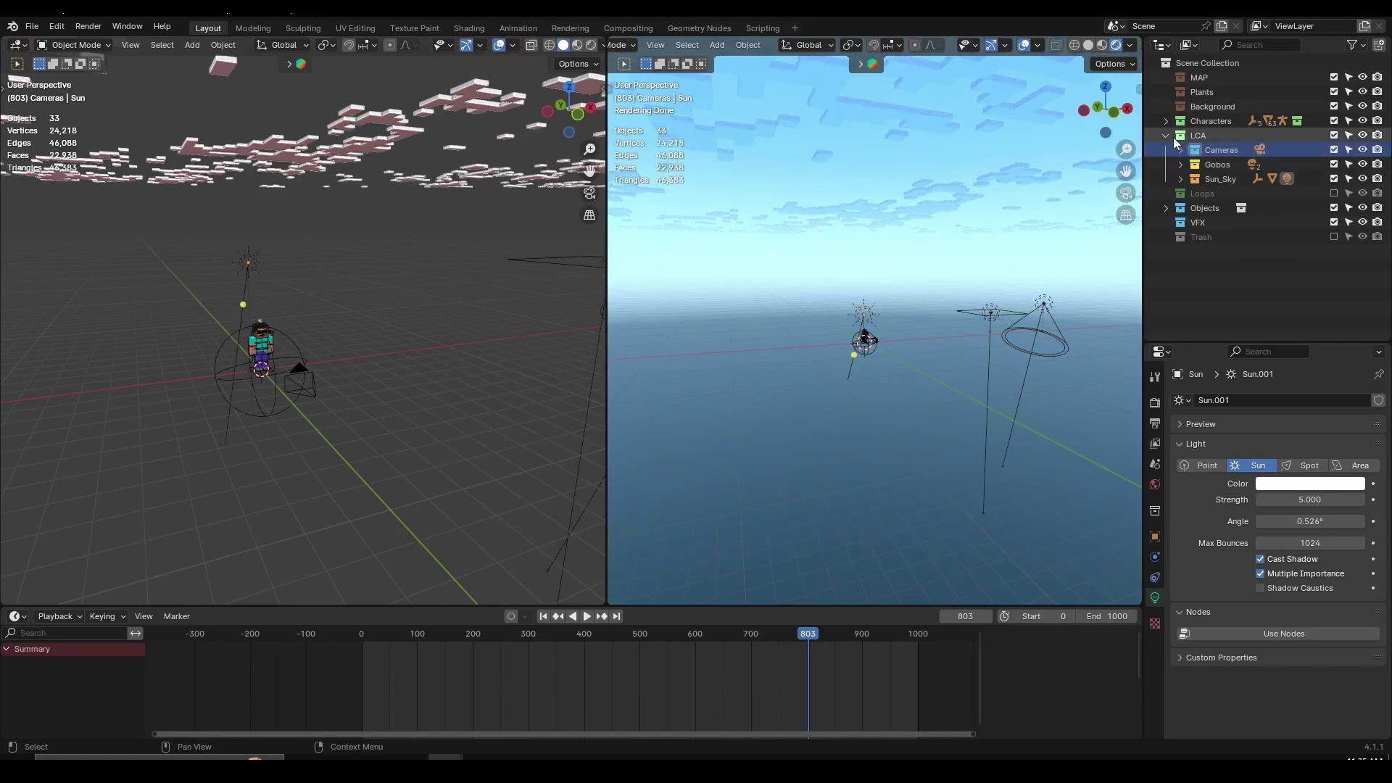
{"action": "left_click", "coordinate": [1167, 135]}
{"action": "left_click", "coordinate": [1168, 136]}
{"action": "scroll", "coordinate": [340, 432], "scroll_direction": "up", "scroll_amount": 3}
{"action": "middle_click_drag", "start_coordinate": [340, 433], "coordinate": [459, 303]}
{"action": "left_click", "coordinate": [459, 305]}
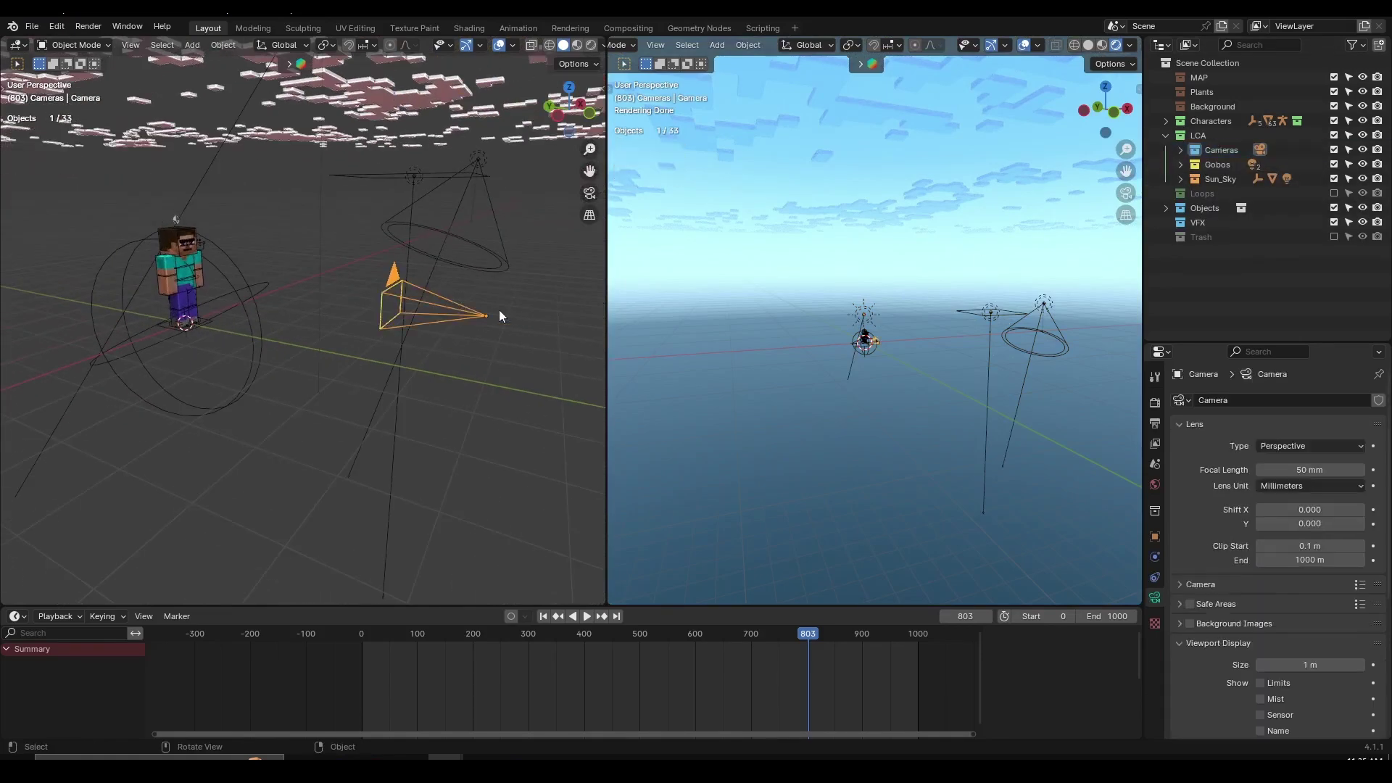
Step: Exclude the Cameras collection from the view layer, include it again, and clear the selection
{"action": "left_click", "coordinate": [1334, 149]}
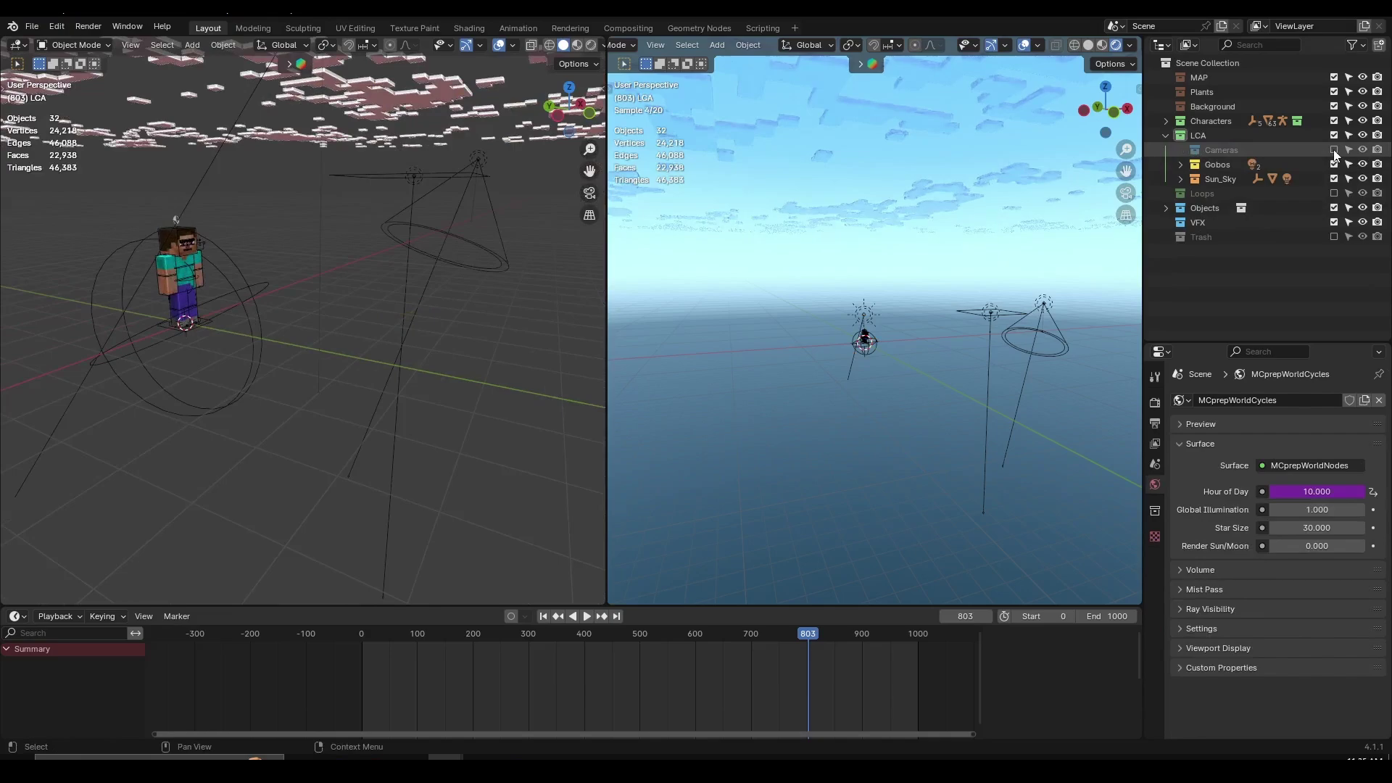
{"action": "left_click", "coordinate": [1334, 149]}
{"action": "scroll", "coordinate": [477, 388], "scroll_direction": "down", "scroll_amount": 2}
{"action": "left_click", "coordinate": [477, 385]}
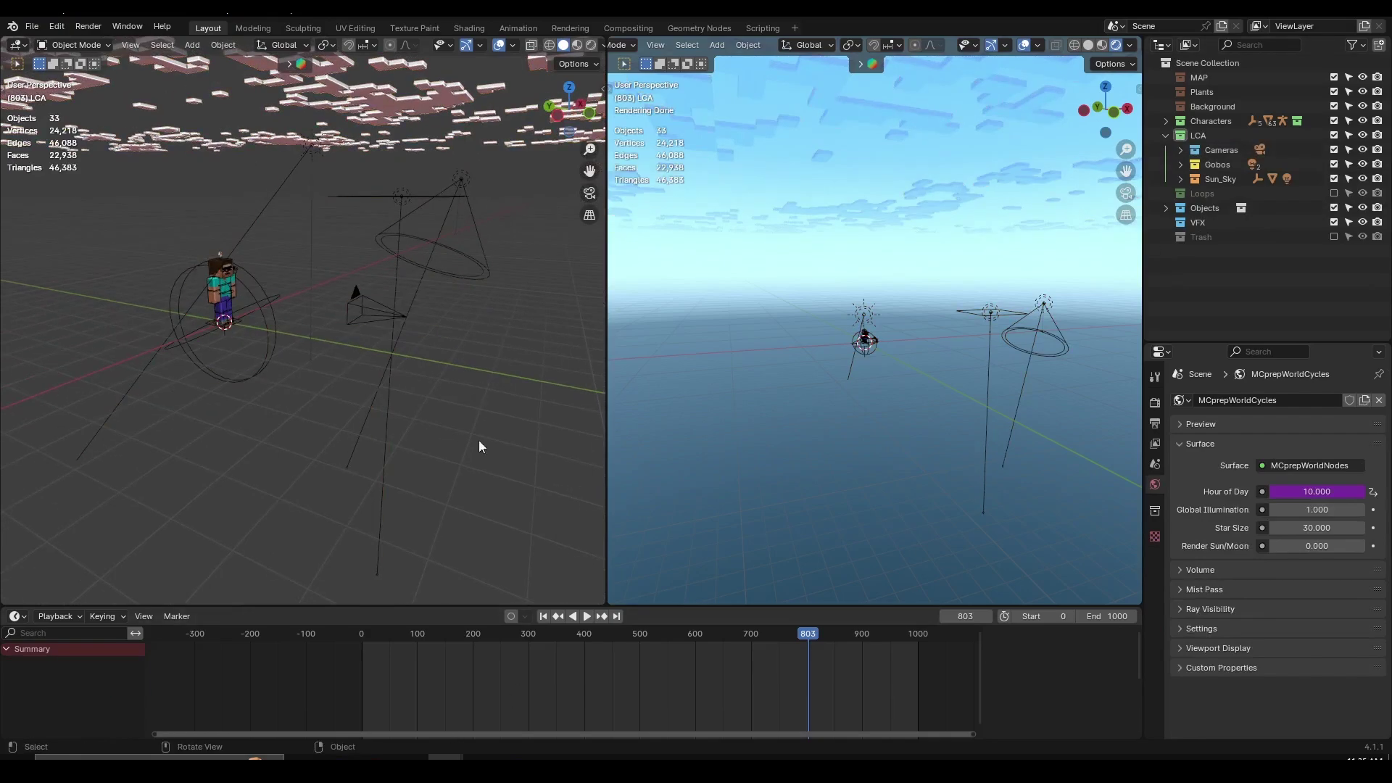
Step: Switch to the Blender window with the Scene_1 animation project and fly over the map towards the characters
{"action": "mouse_move", "coordinate": [446, 769]}
{"action": "left_click", "coordinate": [512, 702]}
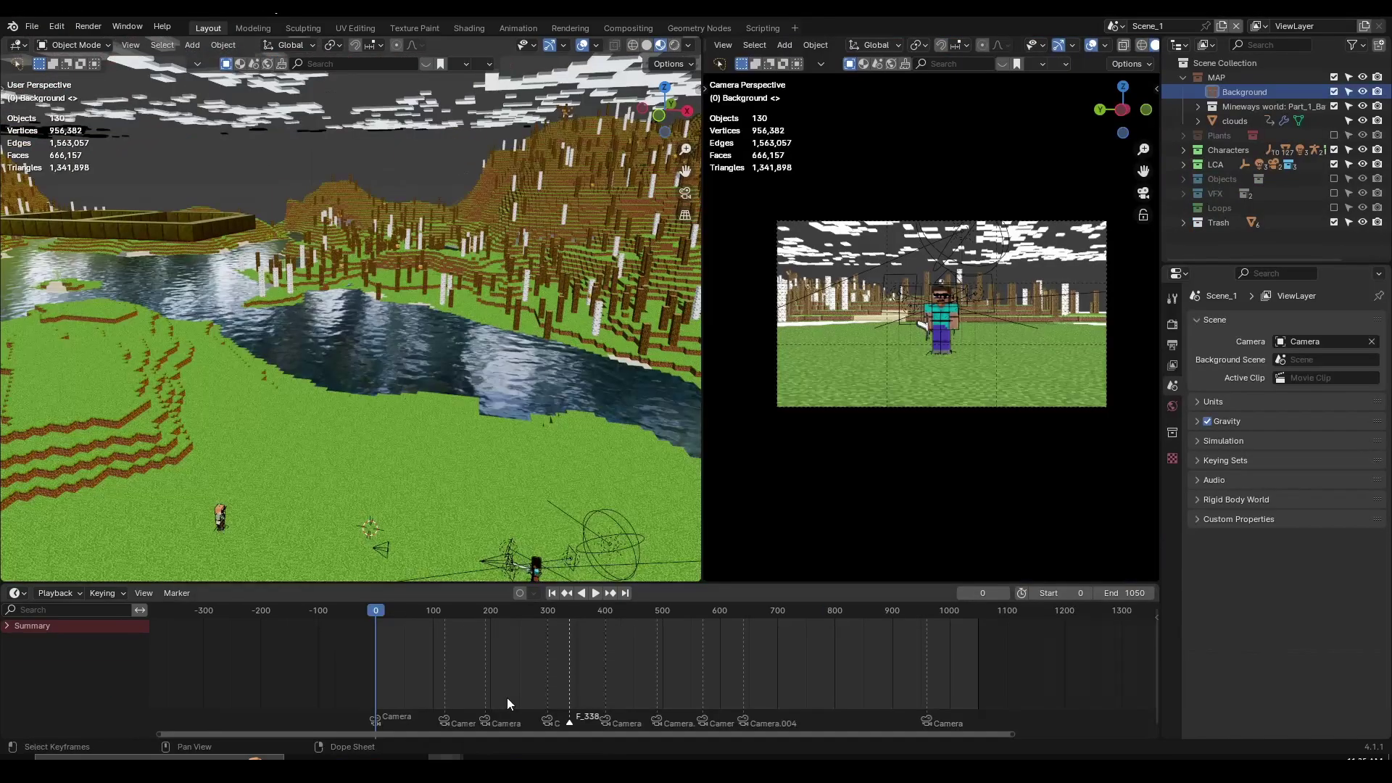
{"action": "middle_click_drag", "start_coordinate": [393, 410], "coordinate": [419, 373]}
{"action": "key", "text": "shift+grave"}
{"action": "key", "text": "w"}
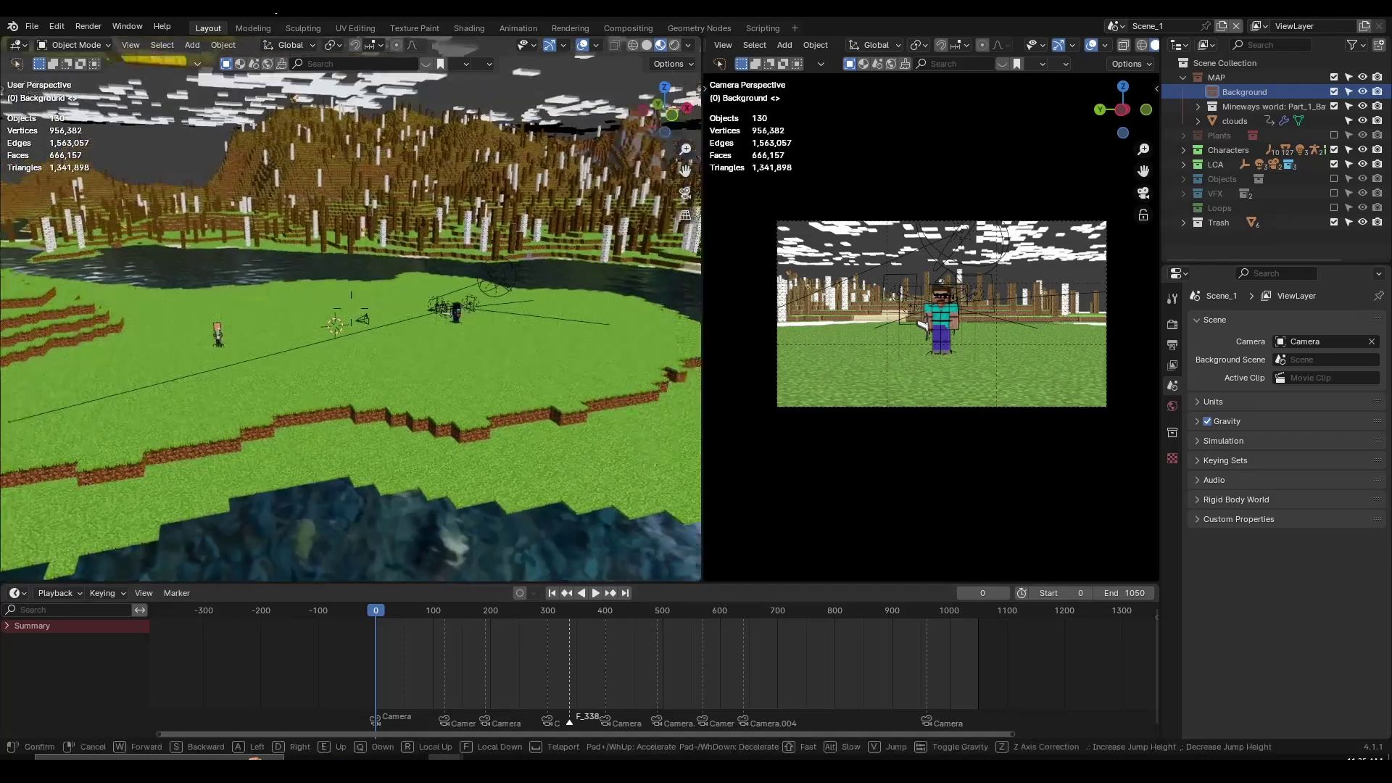
Step: Select Camera.004 in front of the sword-holding character and enlarge the timeline around the camera markers
{"action": "left_click", "coordinate": [397, 315]}
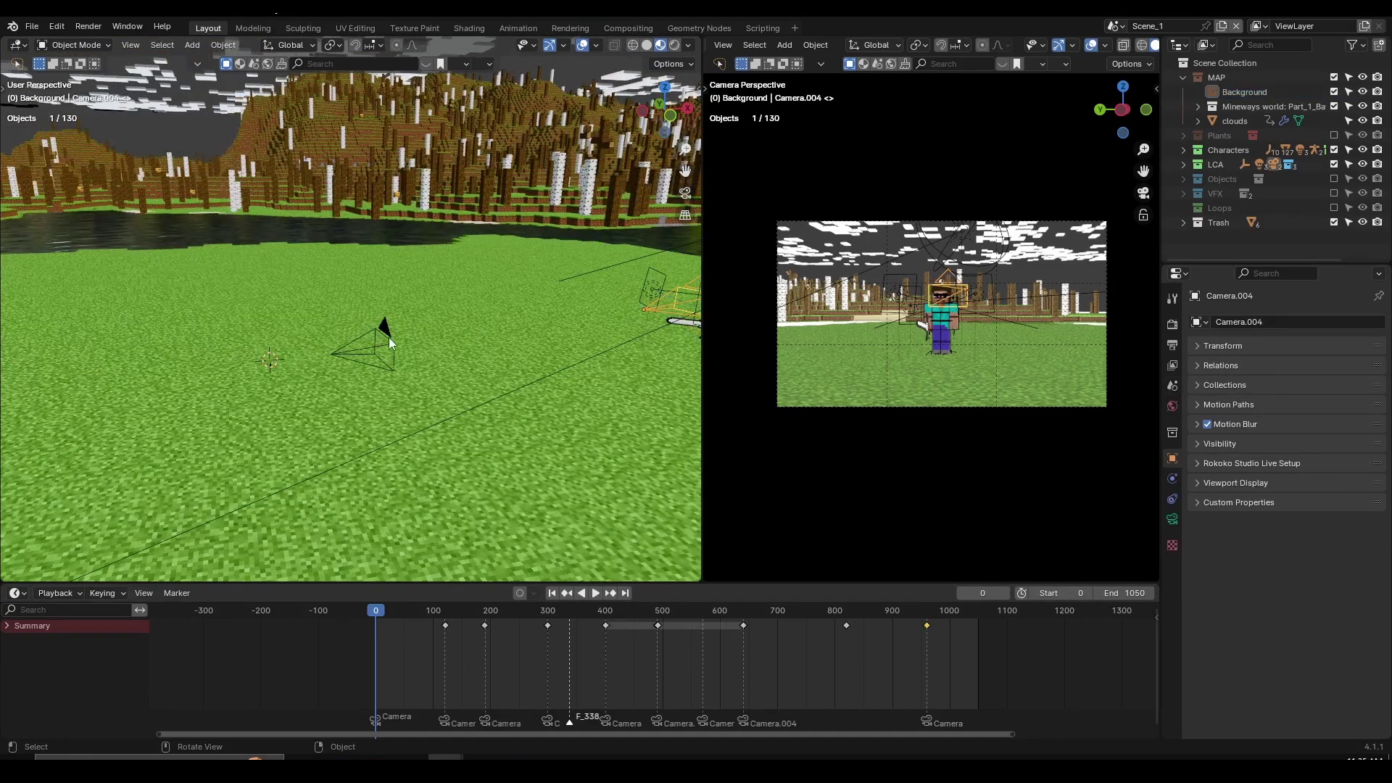
{"action": "middle_click_drag", "start_coordinate": [513, 342], "coordinate": [471, 347]}
{"action": "scroll", "coordinate": [393, 721], "scroll_direction": "up", "scroll_amount": 2}
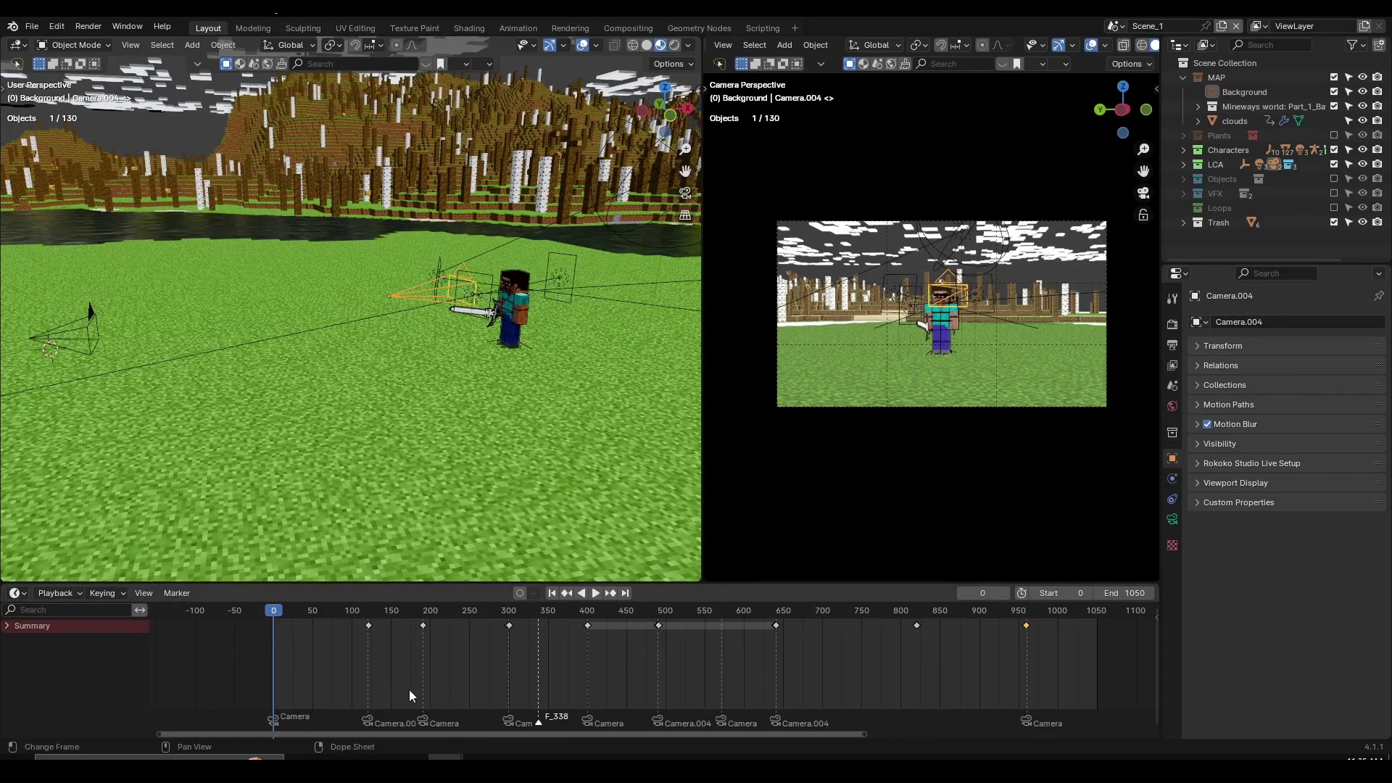
Step: Expand the LCA collection, exclude its Cameras subcollection from the view layer, and include it again
{"action": "left_click", "coordinate": [1183, 164]}
{"action": "left_click", "coordinate": [1335, 178]}
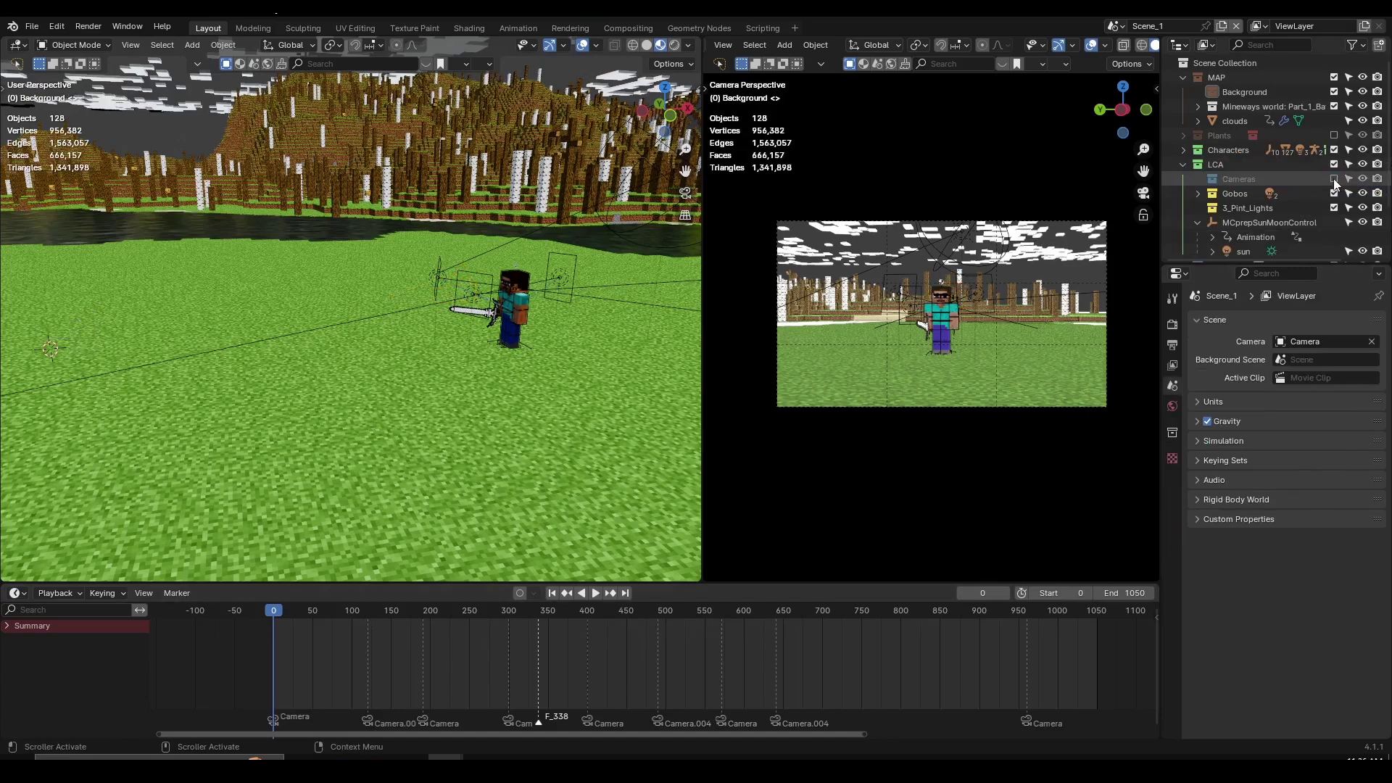
{"action": "left_click", "coordinate": [1335, 178]}
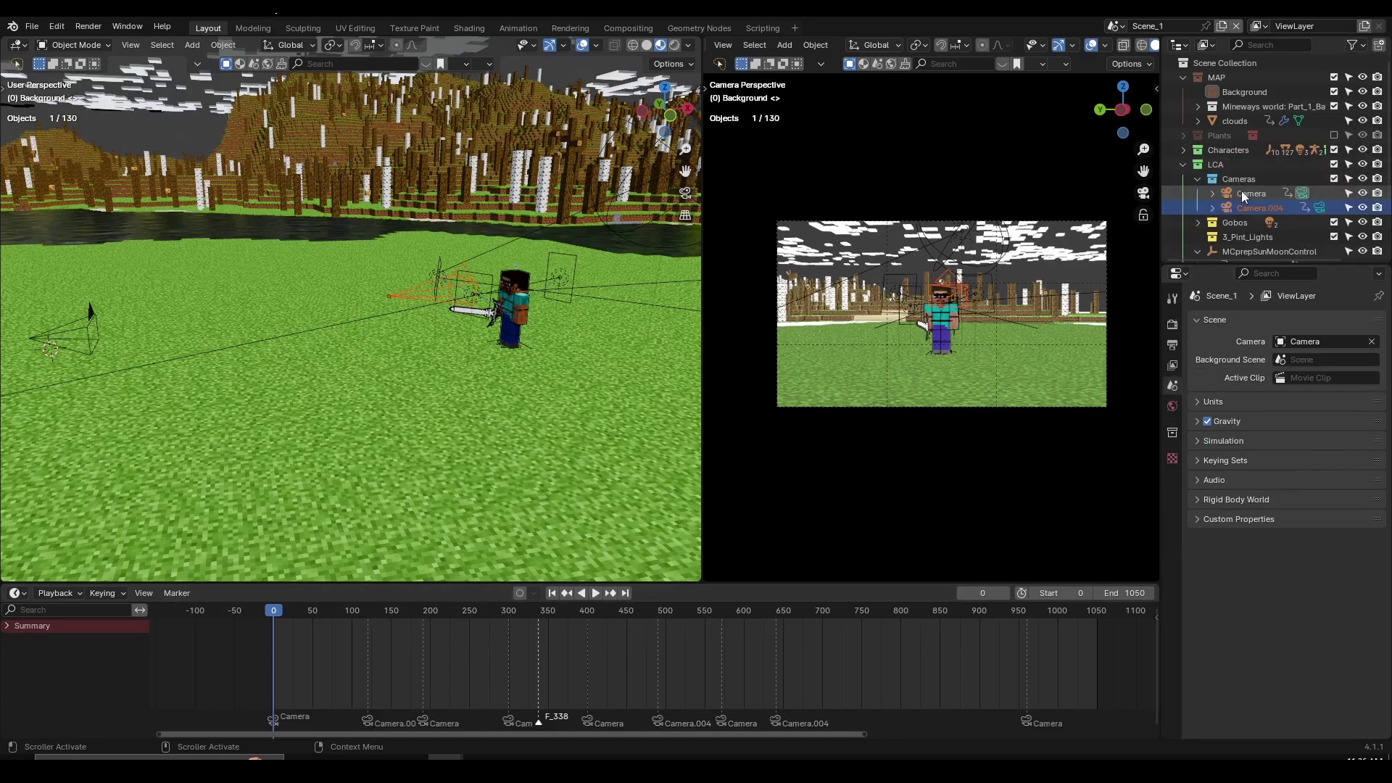
Step: Select the object named Camera in the Cameras collection and frame the viewport on it
{"action": "scroll", "coordinate": [525, 273], "scroll_direction": "down", "scroll_amount": 5}
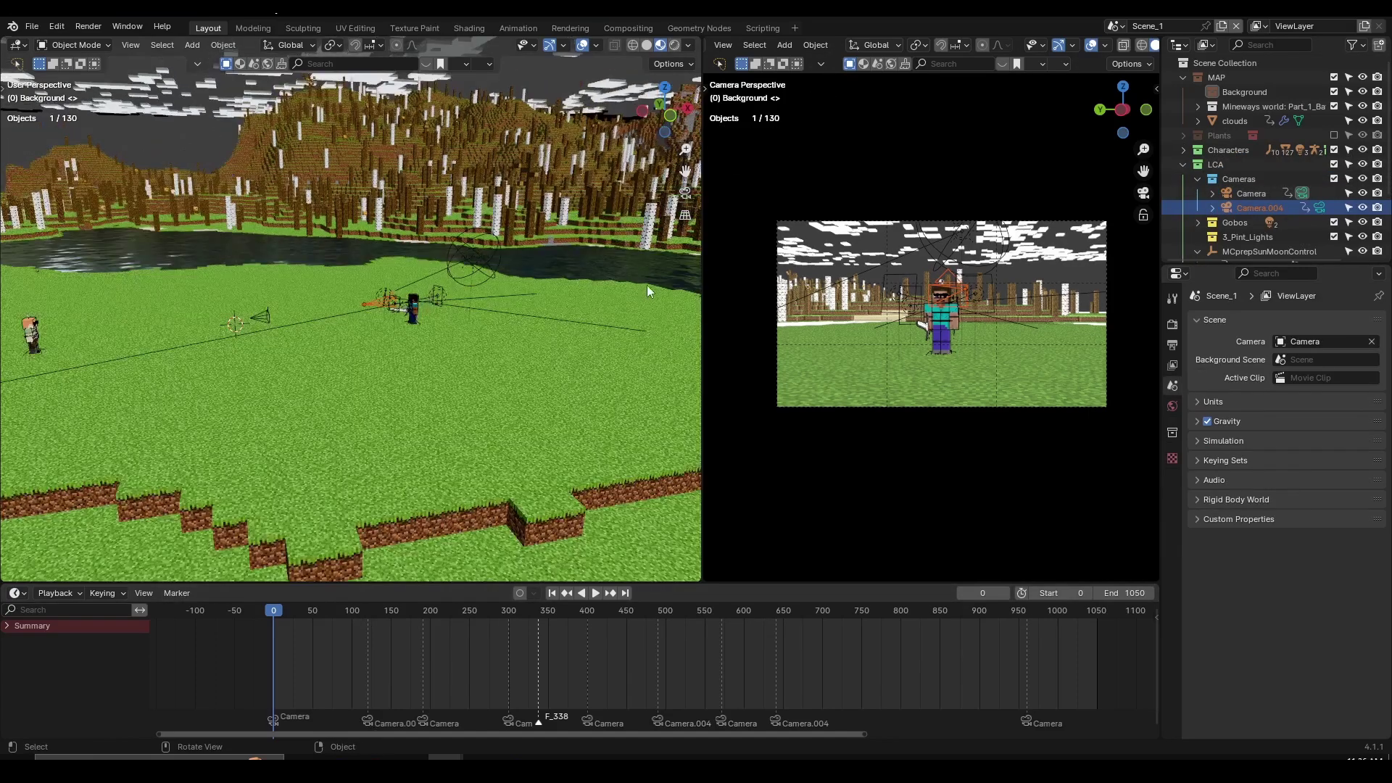
{"action": "middle_click_drag", "start_coordinate": [647, 285], "coordinate": [454, 341], "text": "shift"}
{"action": "scroll", "coordinate": [454, 341], "scroll_direction": "up", "scroll_amount": 2}
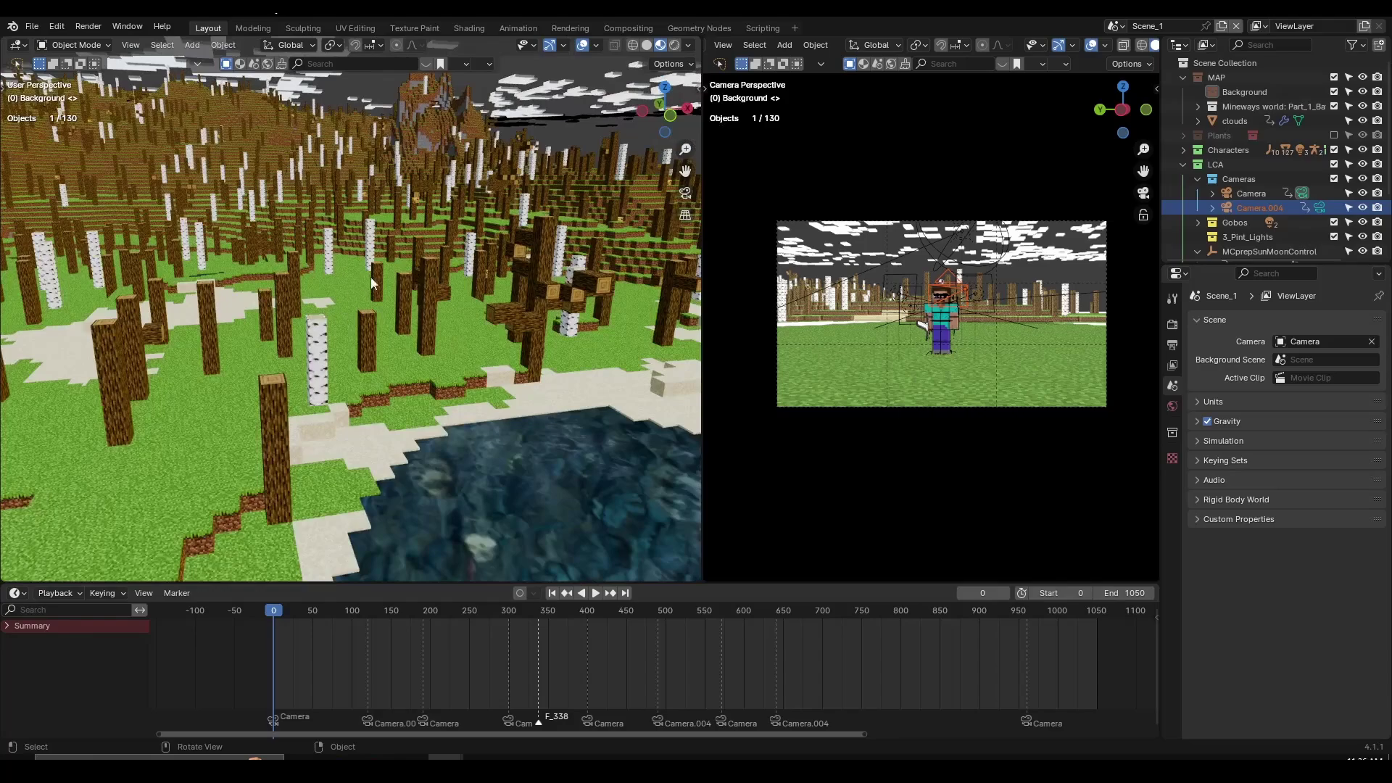
{"action": "left_click", "coordinate": [1251, 193]}
{"action": "key", "text": "KP_Decimal"}
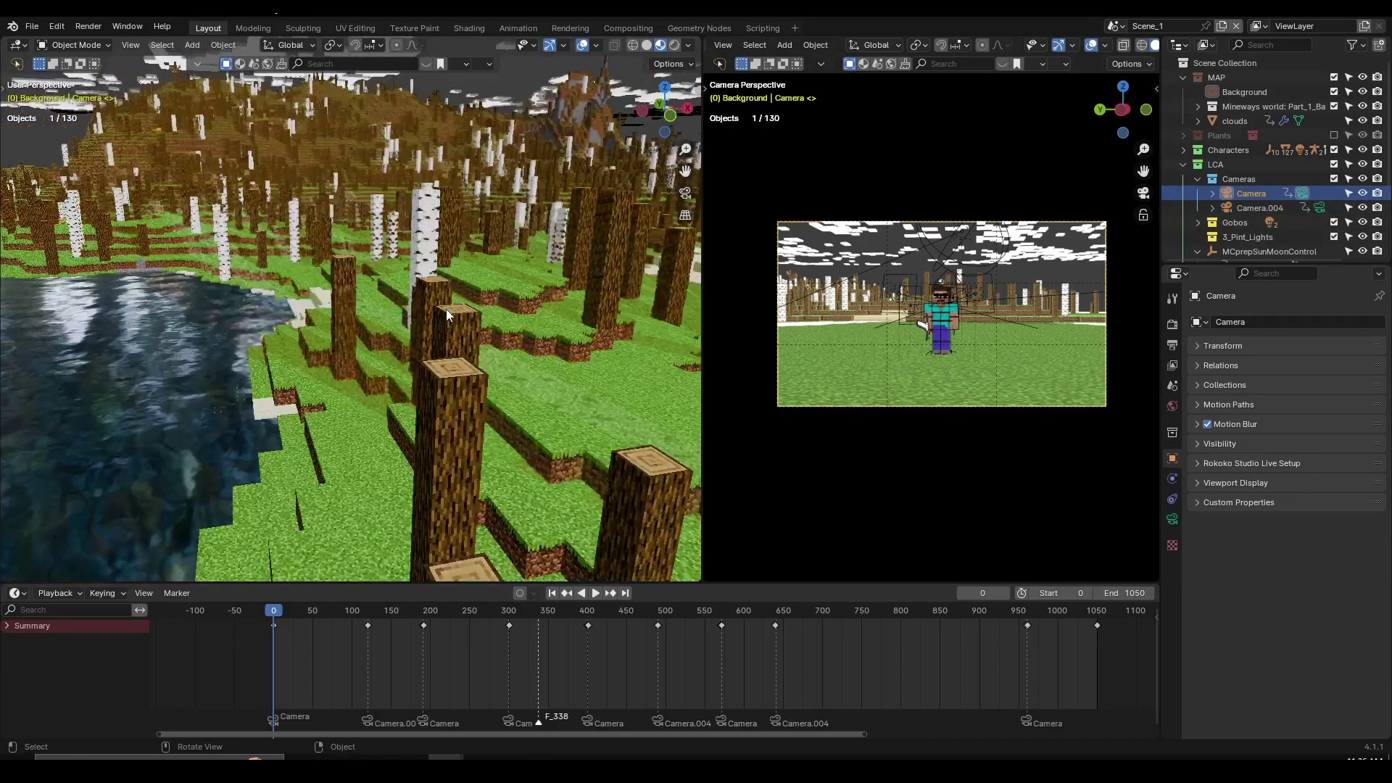
{"action": "middle_click_drag", "start_coordinate": [431, 331], "coordinate": [489, 343]}
{"action": "scroll", "coordinate": [490, 344], "scroll_direction": "up", "scroll_amount": 3}
Step: Switch to the Blender window with the Steve template scene and look at the cloudy sky from both viewports
{"action": "mouse_move", "coordinate": [446, 757]}
{"action": "left_click", "coordinate": [411, 733]}
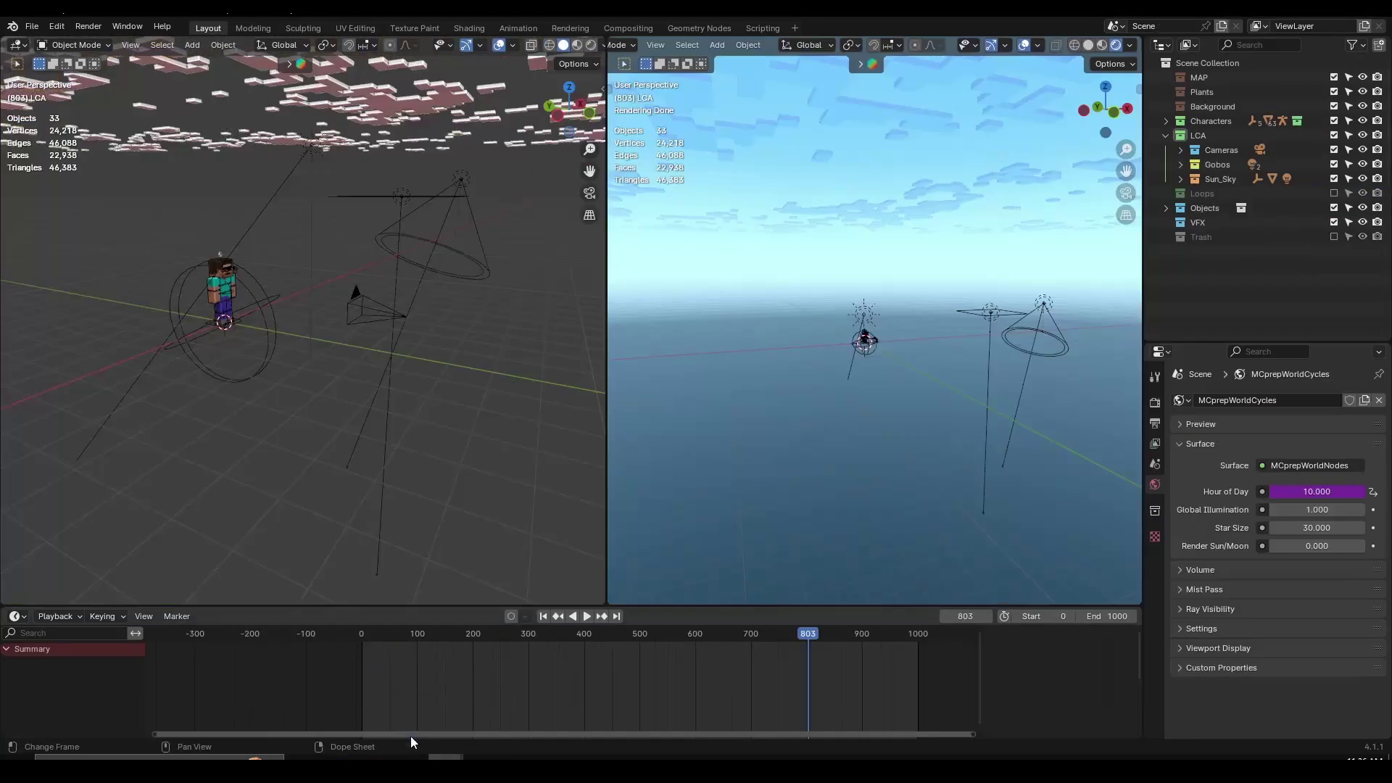
{"action": "scroll", "coordinate": [391, 313], "scroll_direction": "down", "scroll_amount": 3}
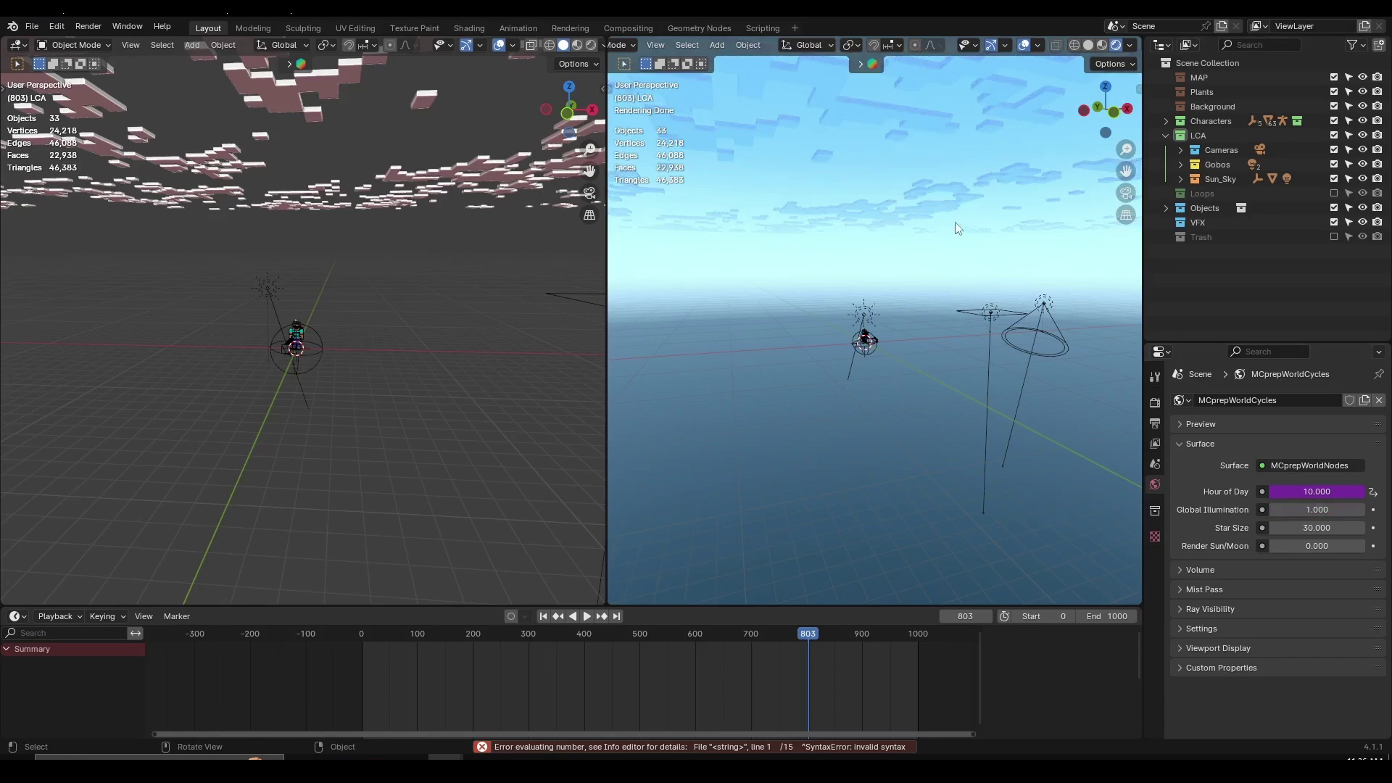
{"action": "middle_click_drag", "start_coordinate": [957, 229], "coordinate": [1003, 274]}
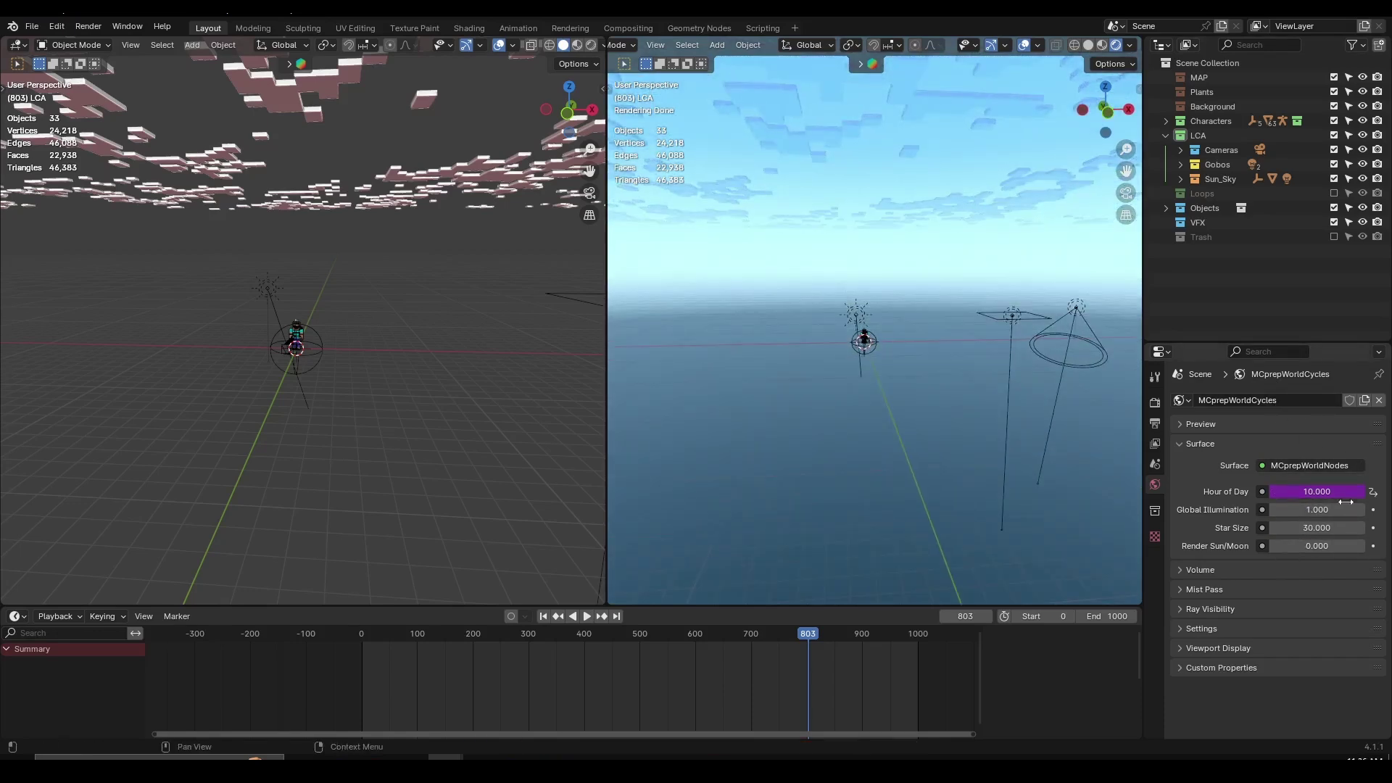
{"action": "middle_click_drag", "start_coordinate": [323, 196], "coordinate": [361, 251]}
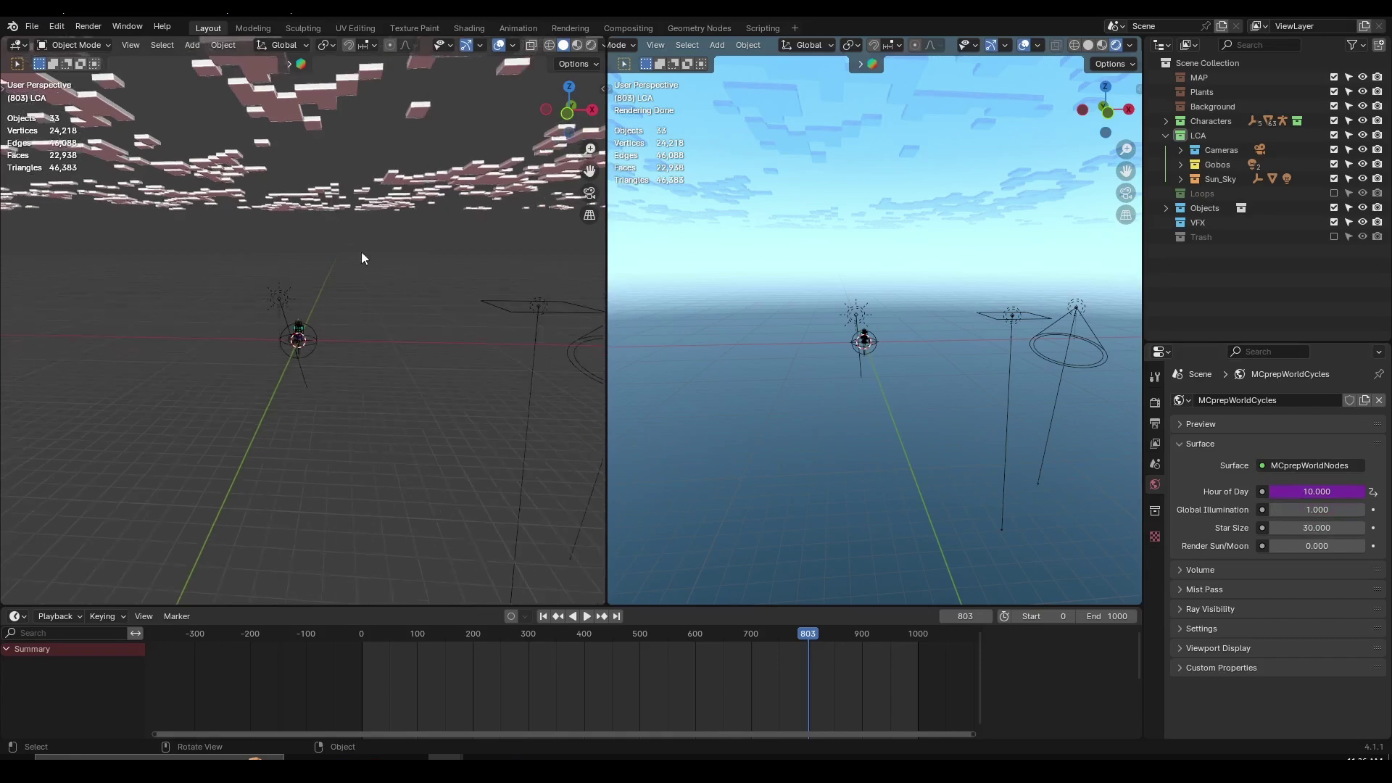
Step: Play the animation from the first frame, select the clouds object, and stop the playback
{"action": "key", "text": "shift+Left"}
{"action": "key", "text": "space"}
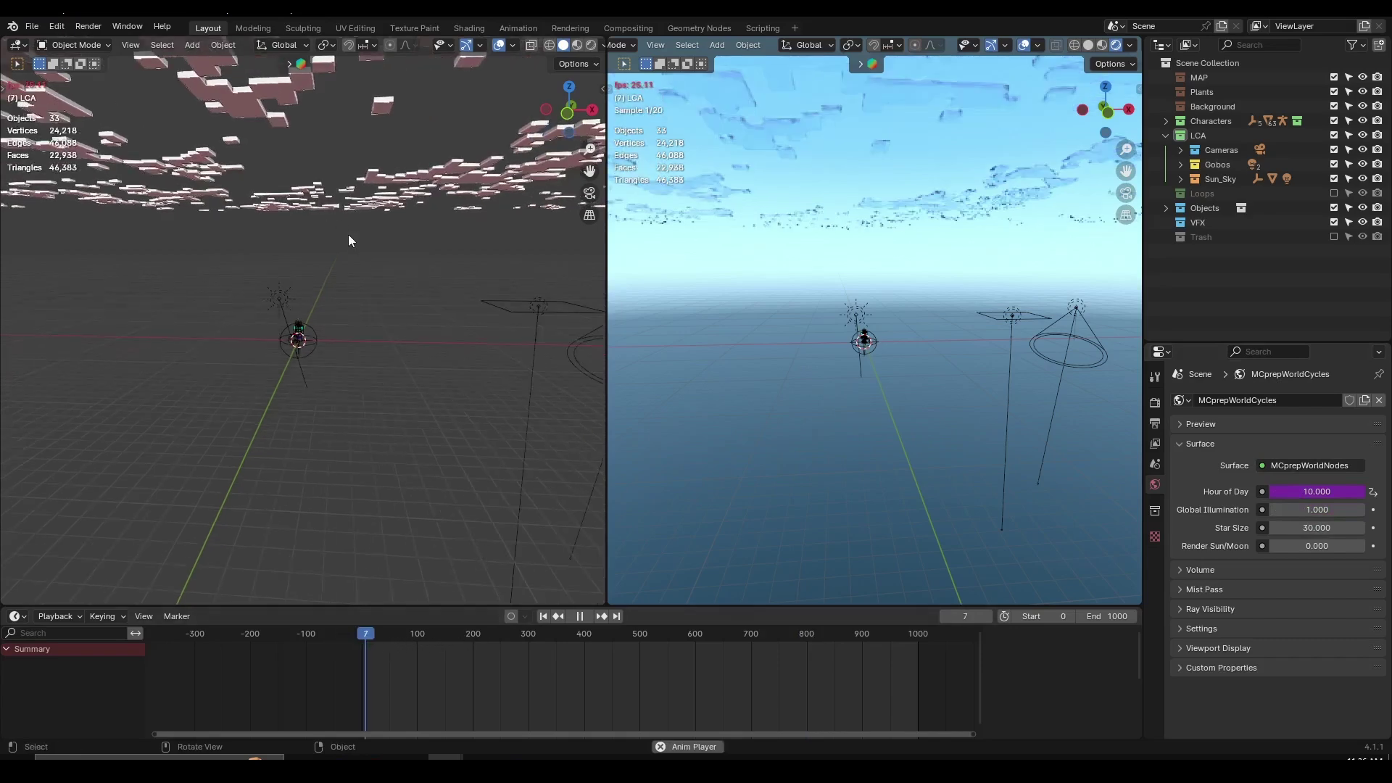
{"action": "middle_click_drag", "start_coordinate": [346, 275], "coordinate": [424, 291]}
{"action": "left_click", "coordinate": [428, 179]}
{"action": "key", "text": "space"}
Step: Go to the clouds' last keyframes at frame 1400 and try moving the clouds along the Y axis
{"action": "scroll", "coordinate": [475, 698], "scroll_direction": "down", "scroll_amount": 4}
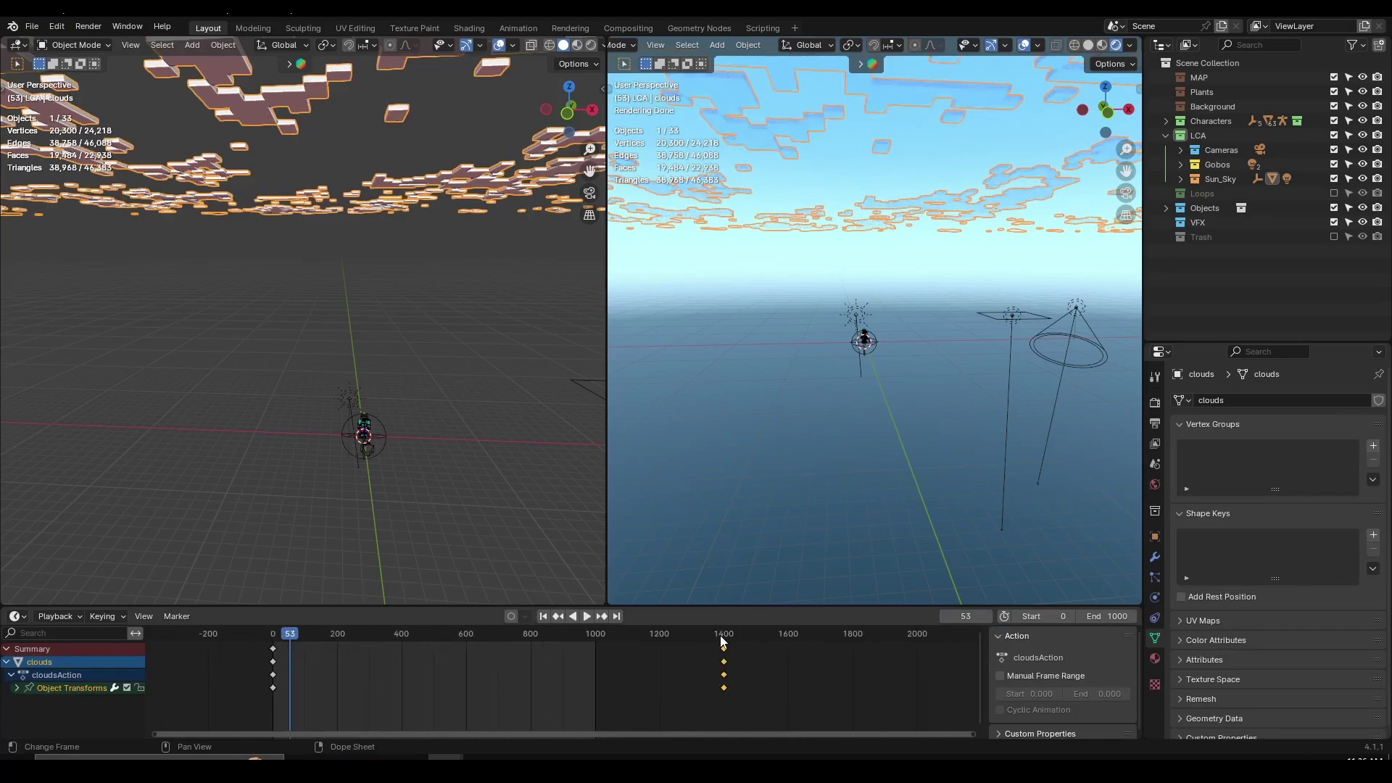
{"action": "left_click", "coordinate": [720, 638]}
{"action": "middle_click_drag", "start_coordinate": [348, 239], "coordinate": [293, 363]}
{"action": "key", "text": "g"}
{"action": "key", "text": "y"}
{"action": "key", "text": "Escape"}
Step: Set the clouds' F-curves to linear extrapolation and scrub past their last keyframe, ending on frame 0
{"action": "left_click_drag", "start_coordinate": [272, 639], "coordinate": [531, 654]}
{"action": "left_click_drag", "start_coordinate": [390, 656], "coordinate": [762, 668]}
{"action": "key", "text": "shift+e"}
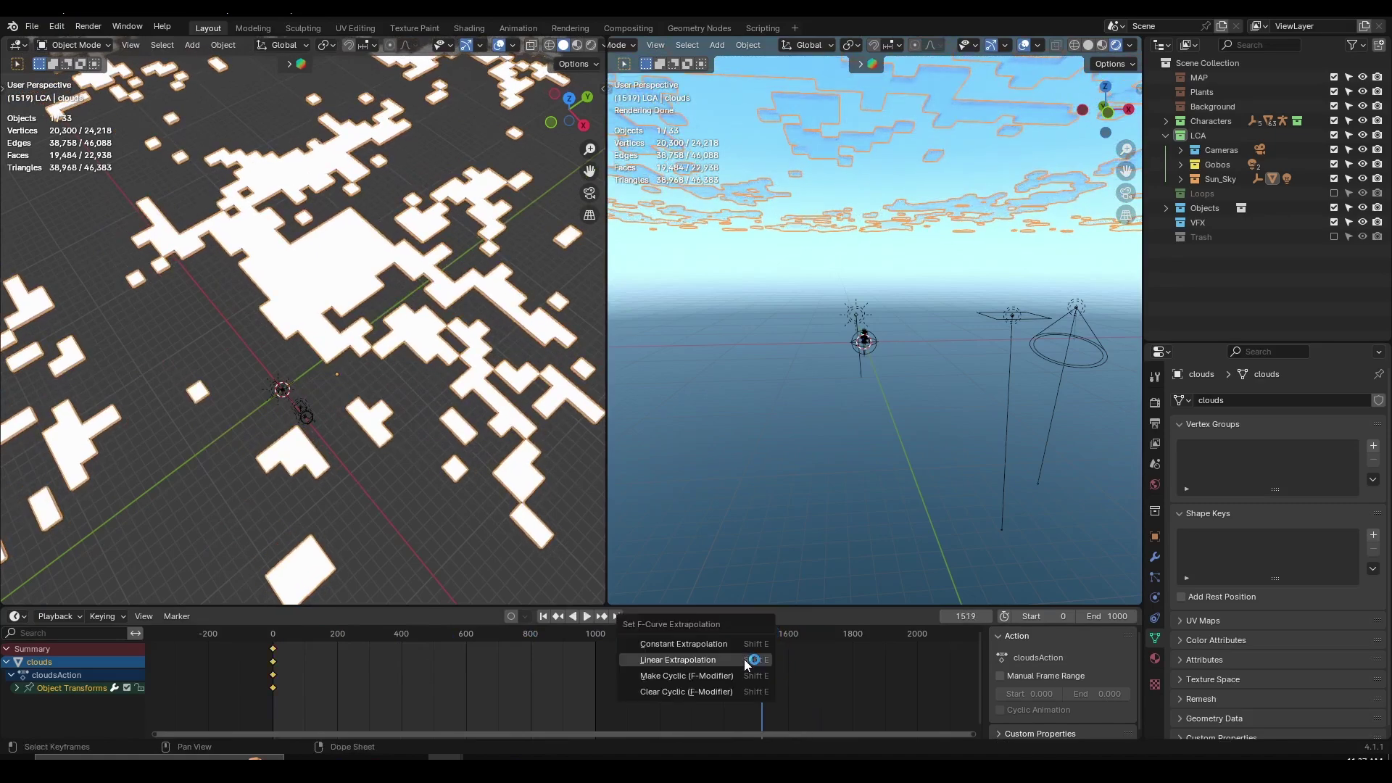
{"action": "left_click", "coordinate": [647, 666]}
{"action": "scroll", "coordinate": [903, 675], "scroll_direction": "down", "scroll_amount": 4}
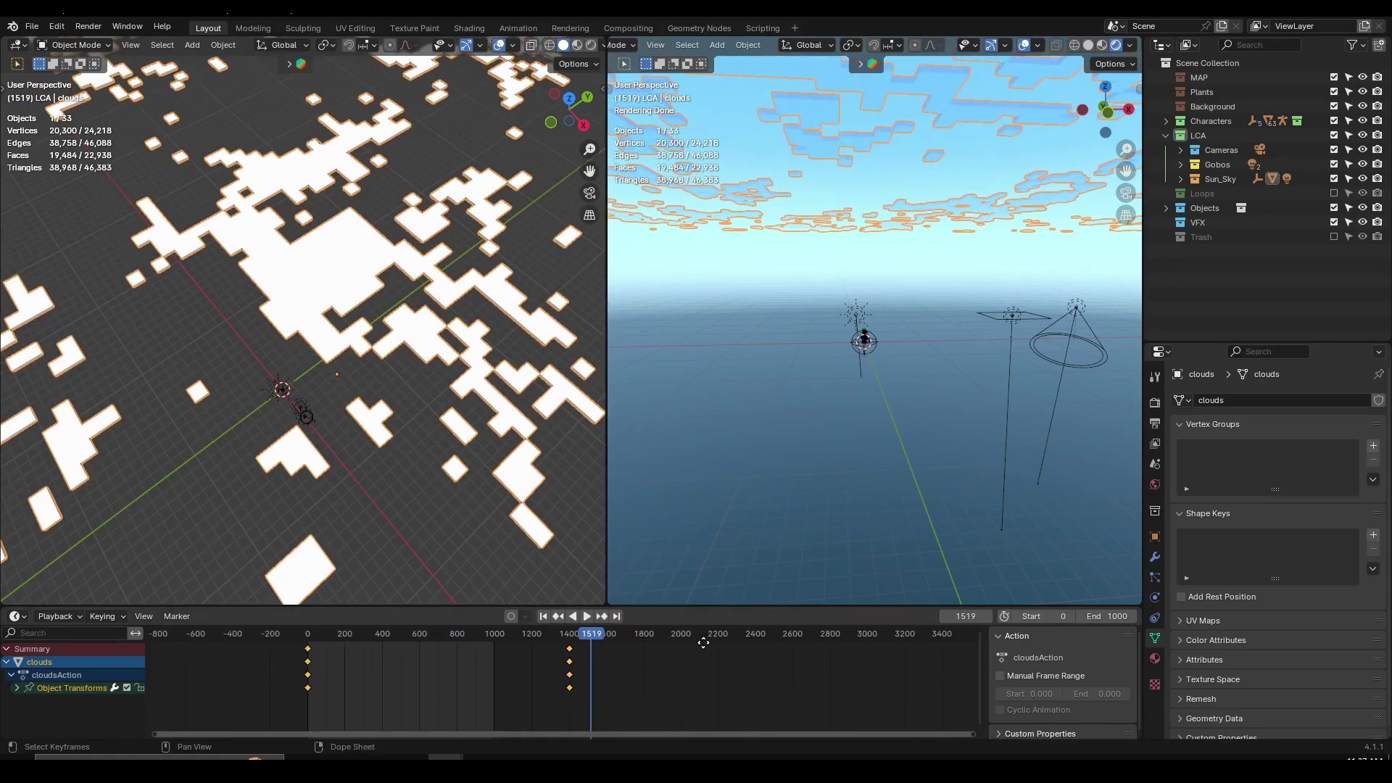
{"action": "left_click_drag", "start_coordinate": [583, 635], "coordinate": [785, 651]}
{"action": "left_click_drag", "start_coordinate": [528, 646], "coordinate": [267, 604]}
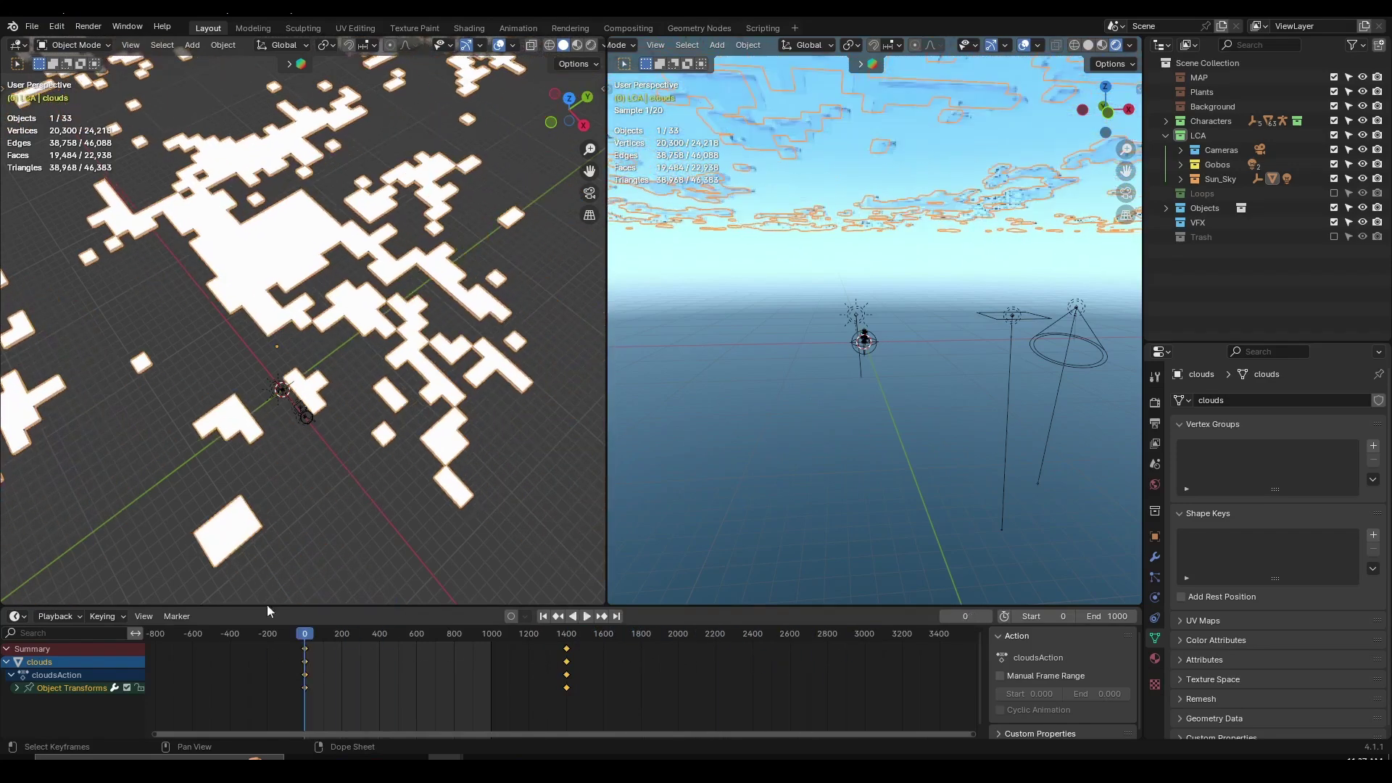
Step: Look at the clouds from below and show the MCprepWorldCycles world settings
{"action": "middle_click_drag", "start_coordinate": [309, 474], "coordinate": [425, 360]}
{"action": "scroll", "coordinate": [428, 364], "scroll_direction": "up", "scroll_amount": 5}
{"action": "scroll", "coordinate": [428, 364], "scroll_direction": "up", "scroll_amount": 2}
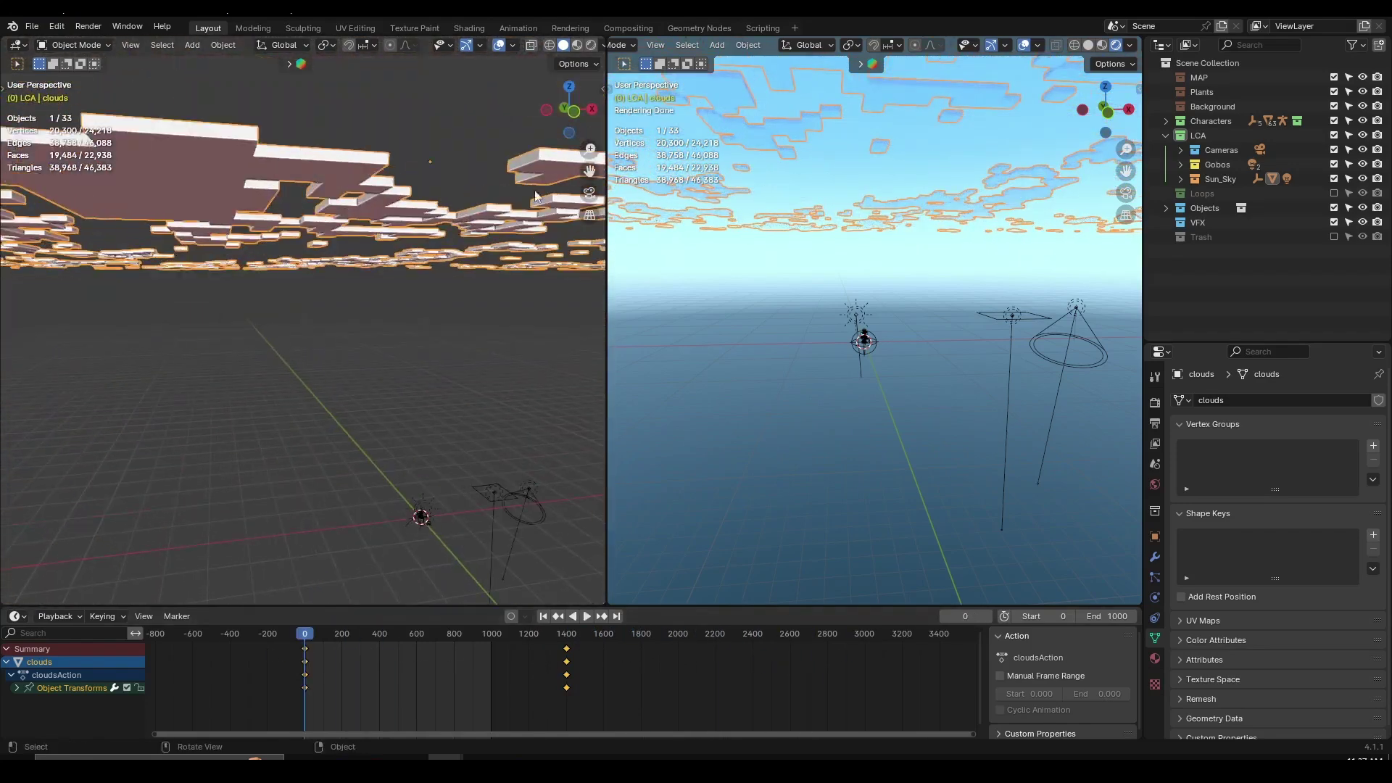
{"action": "middle_click_drag", "start_coordinate": [395, 311], "coordinate": [350, 372]}
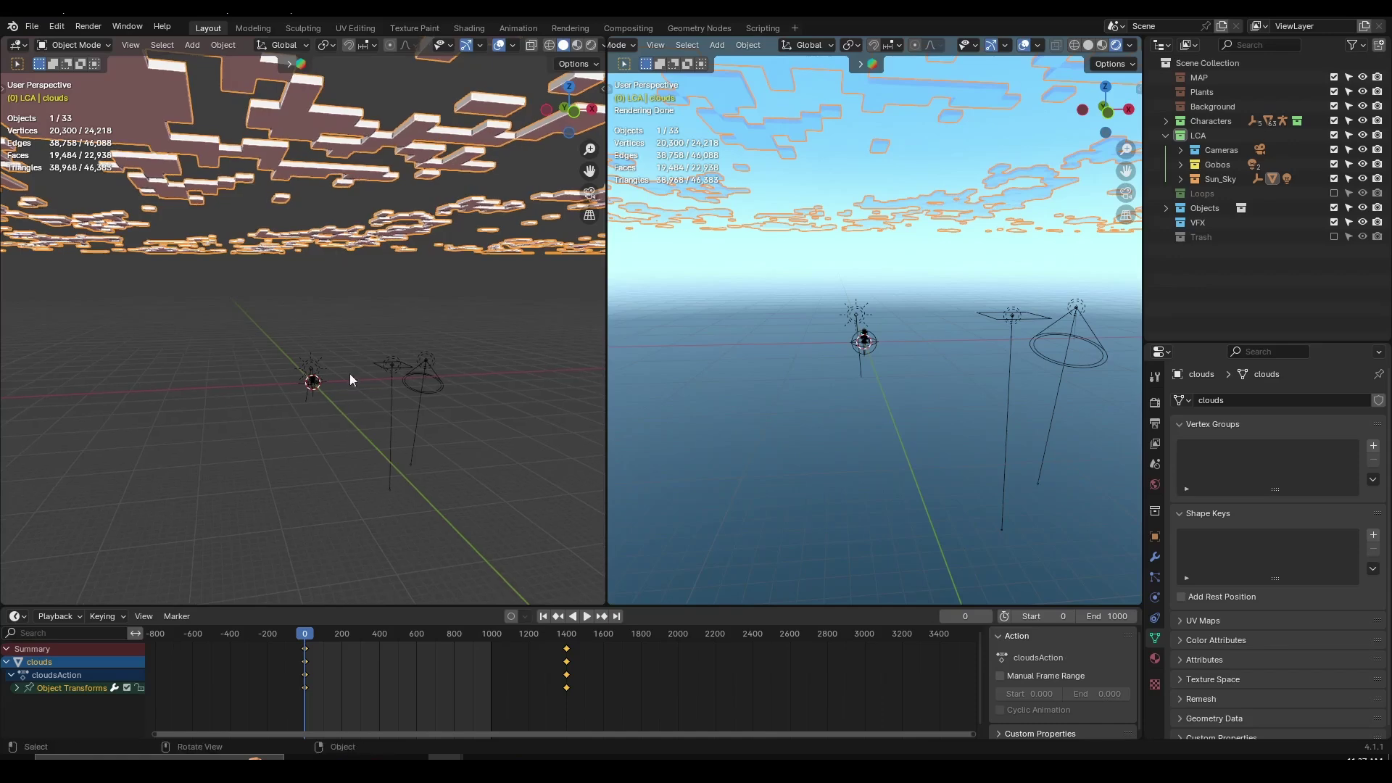
{"action": "scroll", "coordinate": [347, 368], "scroll_direction": "up", "scroll_amount": 3}
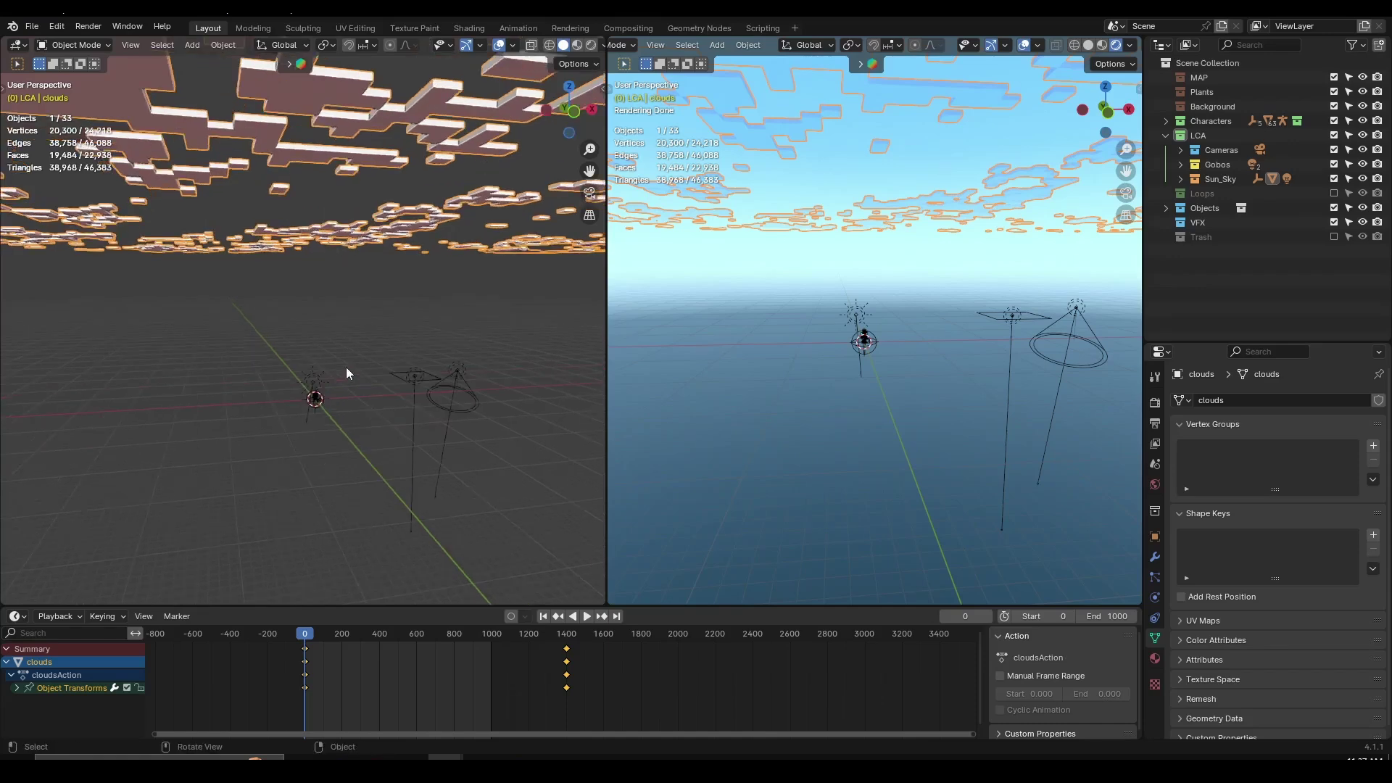
{"action": "left_click", "coordinate": [1155, 484]}
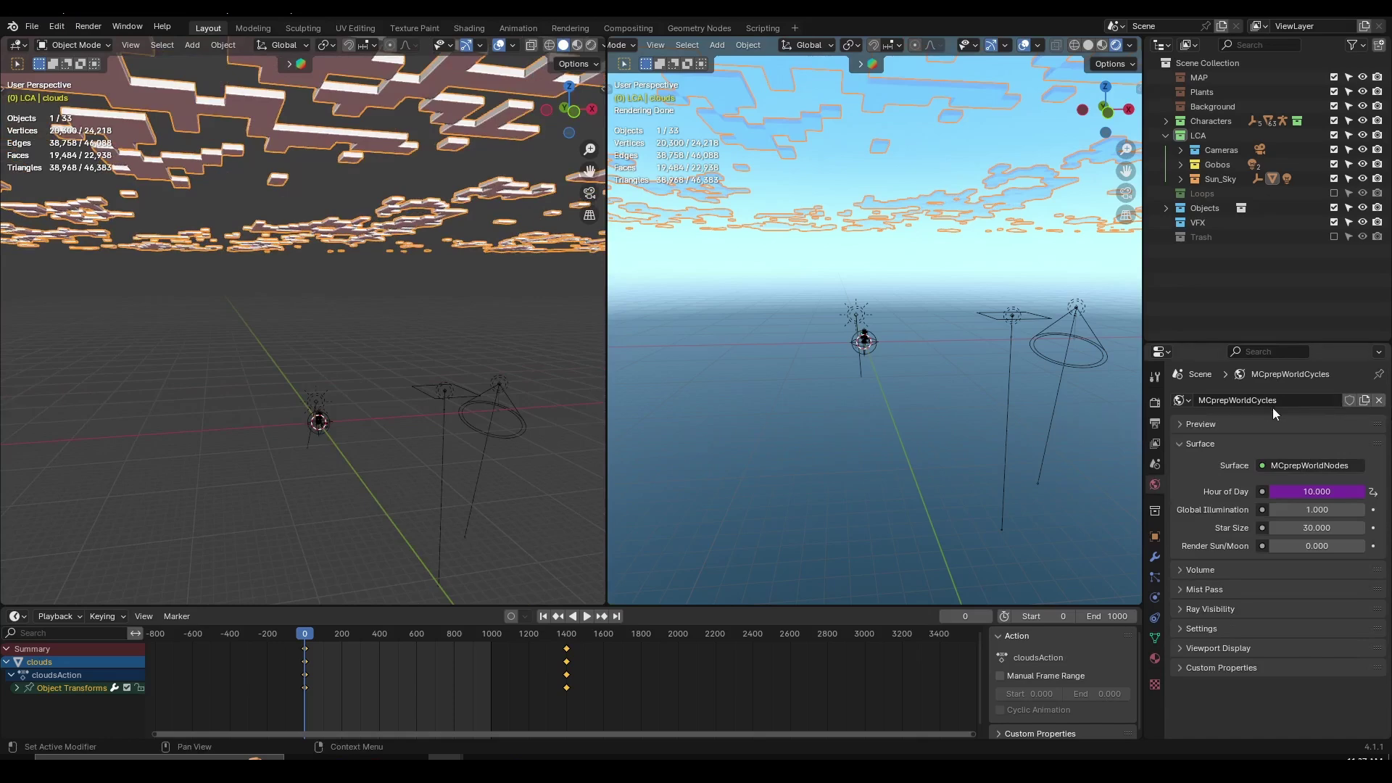
Step: View the scene through the active camera and clear the selection
{"action": "key", "text": "KP_0"}
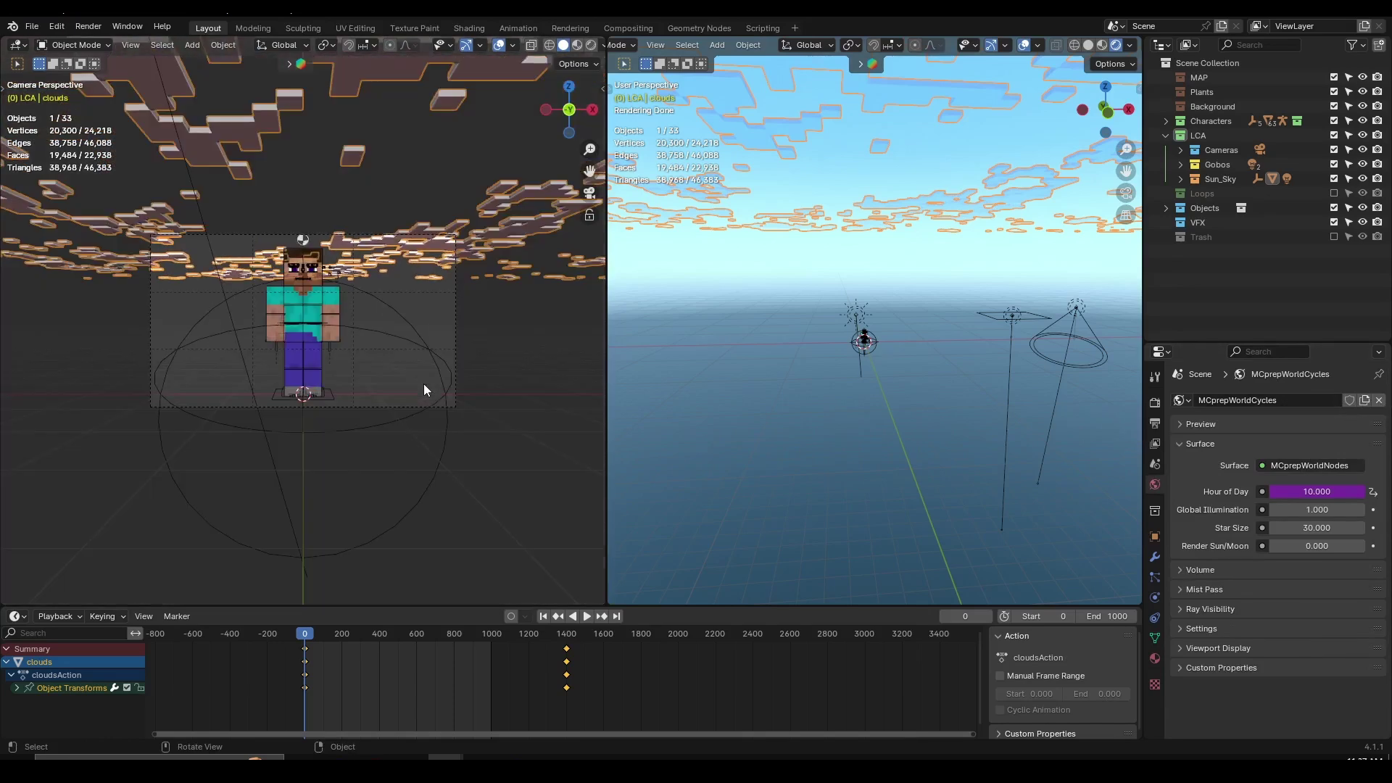
{"action": "scroll", "coordinate": [422, 286], "scroll_direction": "down", "scroll_amount": 2}
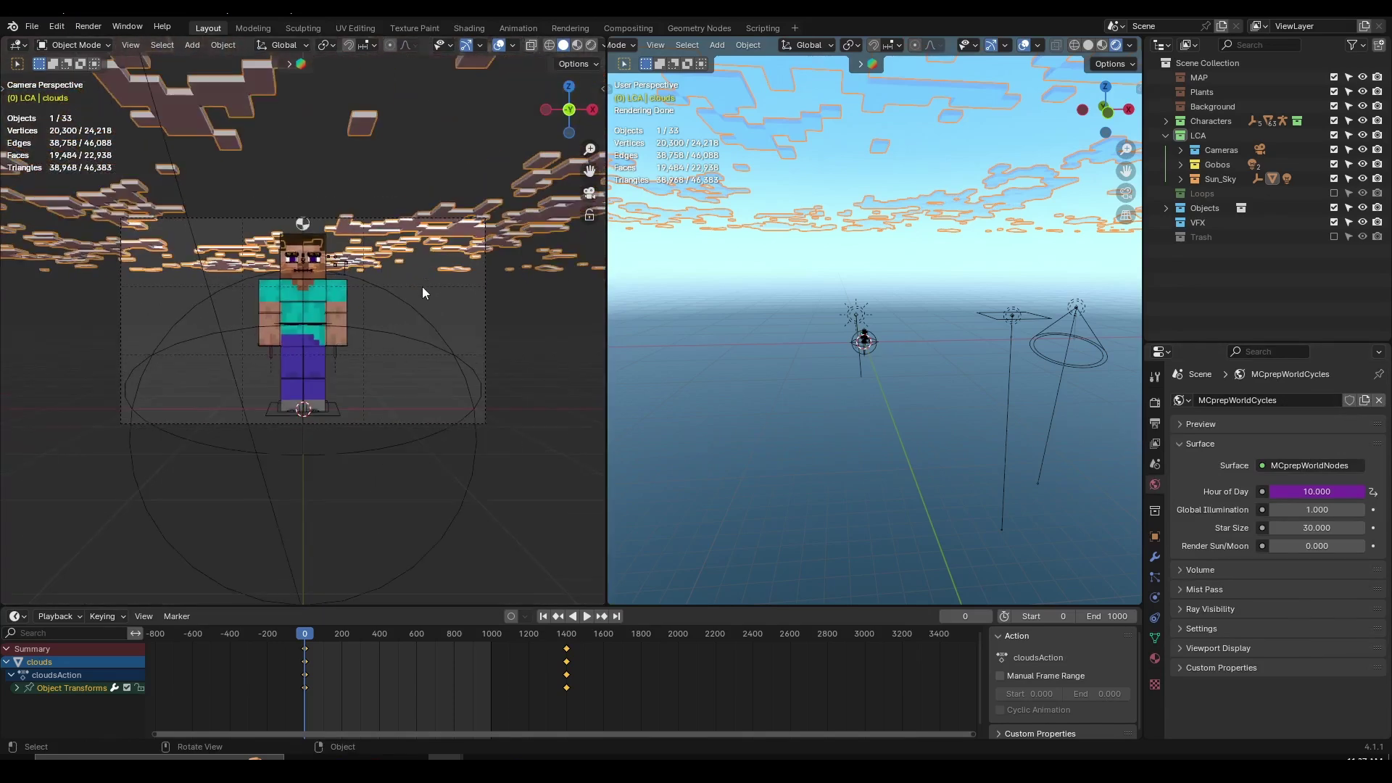
{"action": "key", "text": "a"}
{"action": "key", "text": "alt+a"}
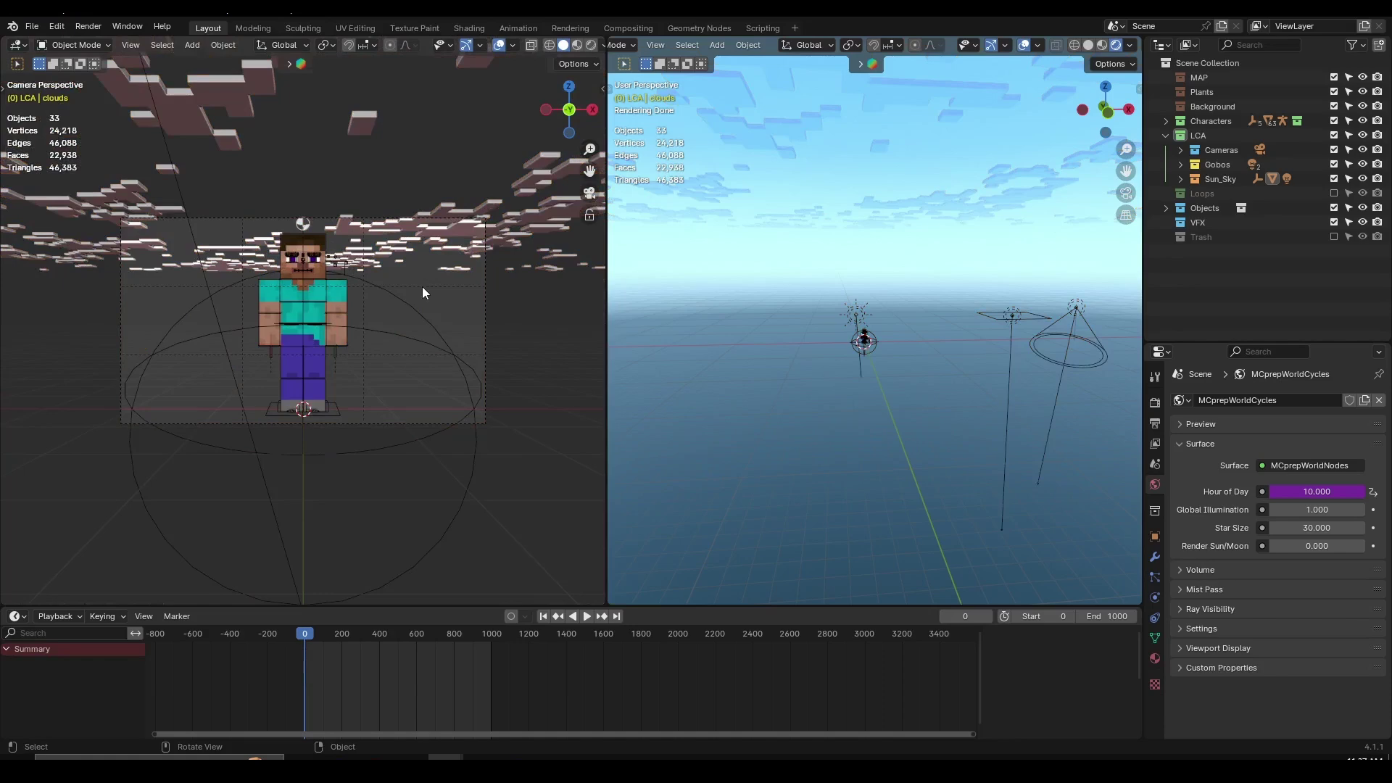
{"action": "scroll", "coordinate": [359, 229], "scroll_direction": "up", "scroll_amount": 1}
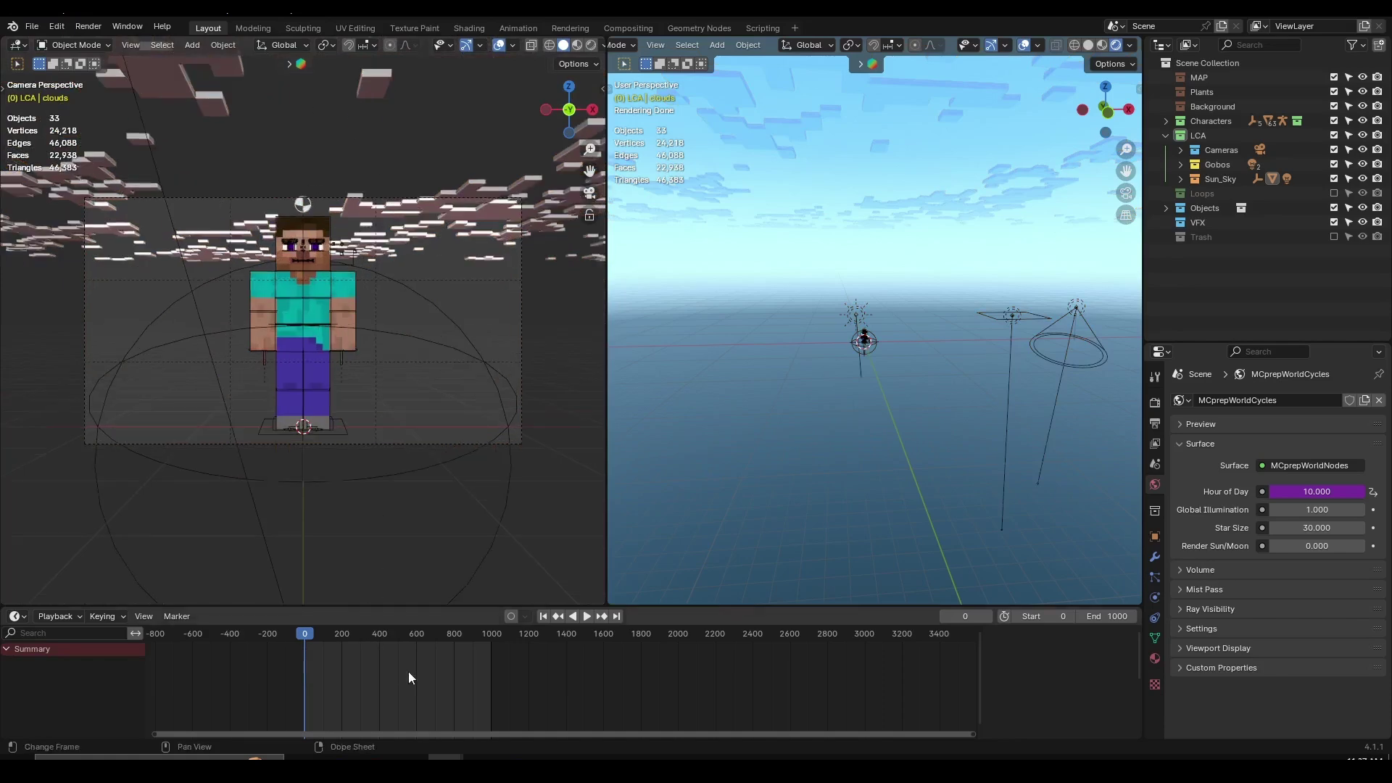
Step: Leave the camera view, then select the camera in front of Steve and frame the viewport on it
{"action": "middle_click_drag", "start_coordinate": [320, 369], "coordinate": [365, 432]}
{"action": "scroll", "coordinate": [402, 432], "scroll_direction": "up", "scroll_amount": 4}
{"action": "left_click", "coordinate": [394, 420]}
{"action": "key", "text": "KP_Decimal"}
{"action": "scroll", "coordinate": [394, 420], "scroll_direction": "down", "scroll_amount": 5}
{"action": "left_click", "coordinate": [365, 432]}
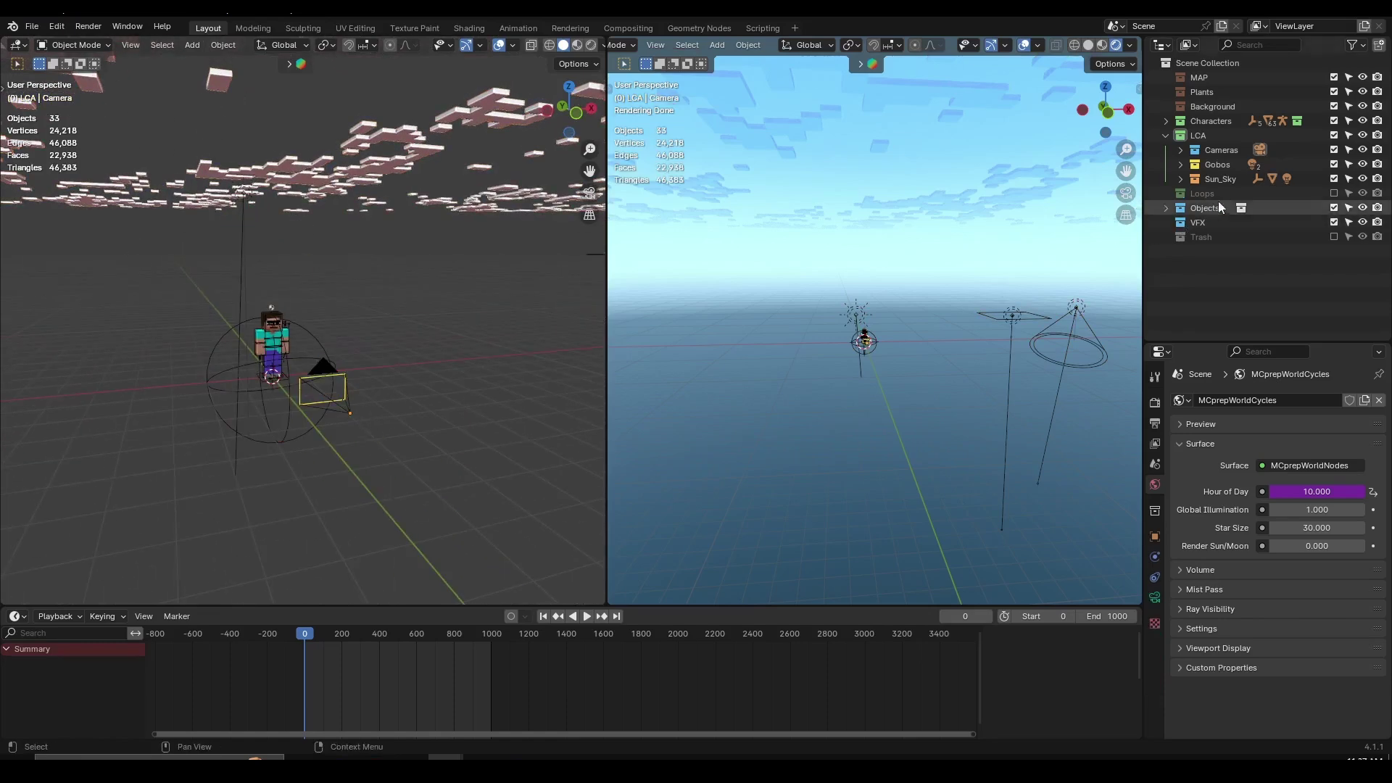
Step: Make the Gobos collection active, expand it to view its area and spot lights, and collapse it
{"action": "left_click", "coordinate": [1170, 165]}
{"action": "left_click", "coordinate": [1181, 165]}
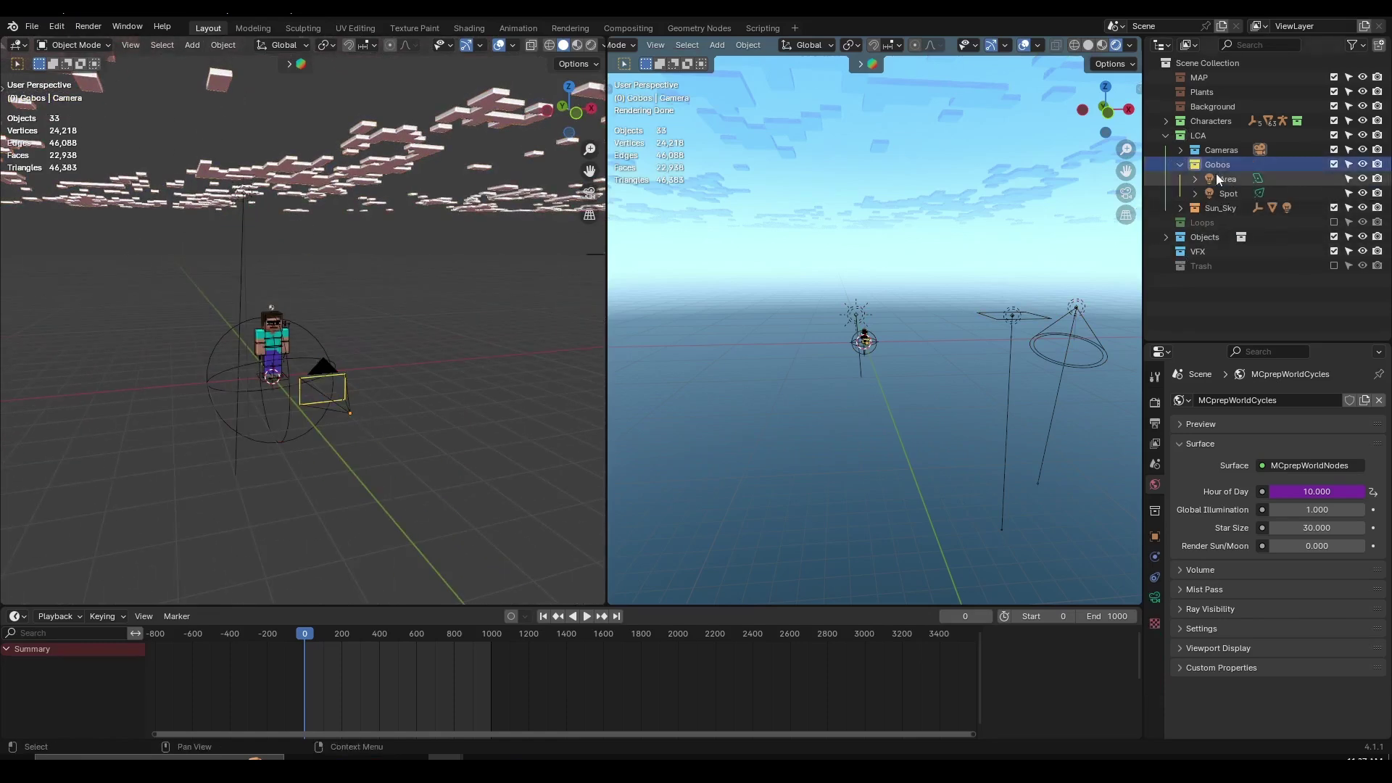
{"action": "left_click", "coordinate": [1181, 165]}
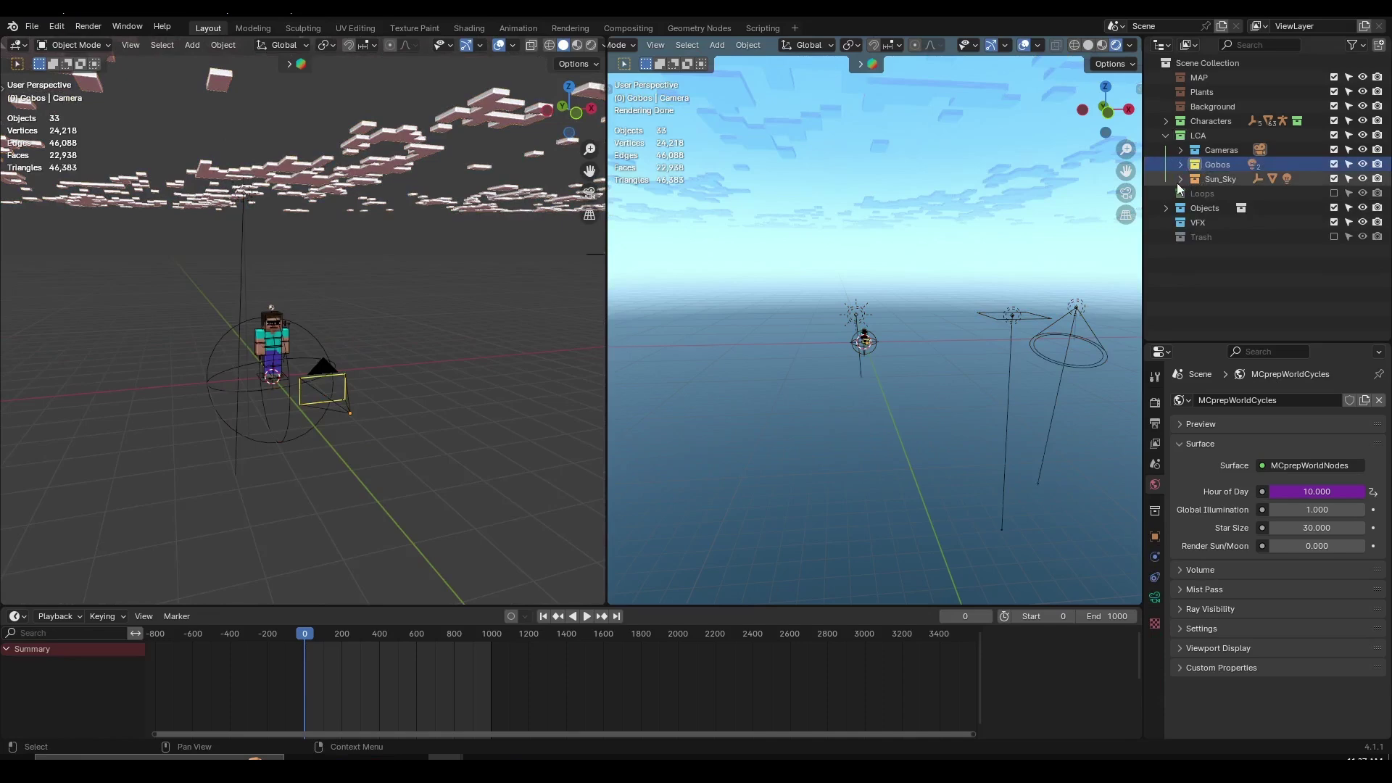
Step: Select the Sun light in the Sun_Sky collection, frame it, and try rotating it freely
{"action": "left_click", "coordinate": [1181, 179]}
{"action": "left_click", "coordinate": [1226, 222]}
{"action": "key", "text": "KP_Decimal"}
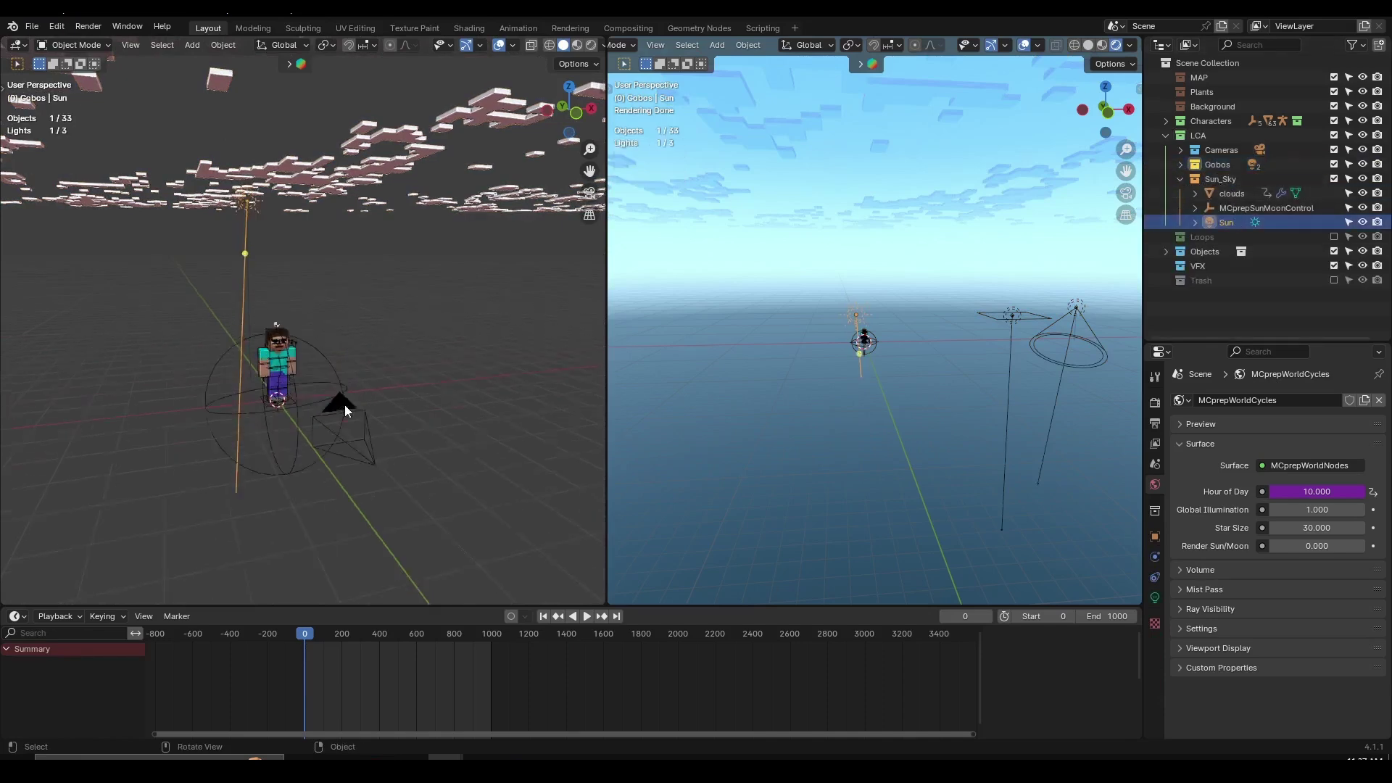
{"action": "key", "text": "r"}
{"action": "key", "text": "r"}
{"action": "right_click", "coordinate": [389, 401]}
Step: Select the clouds in Sun_Sky, then exclude that collection from the view layer and include it again
{"action": "left_click", "coordinate": [1227, 182]}
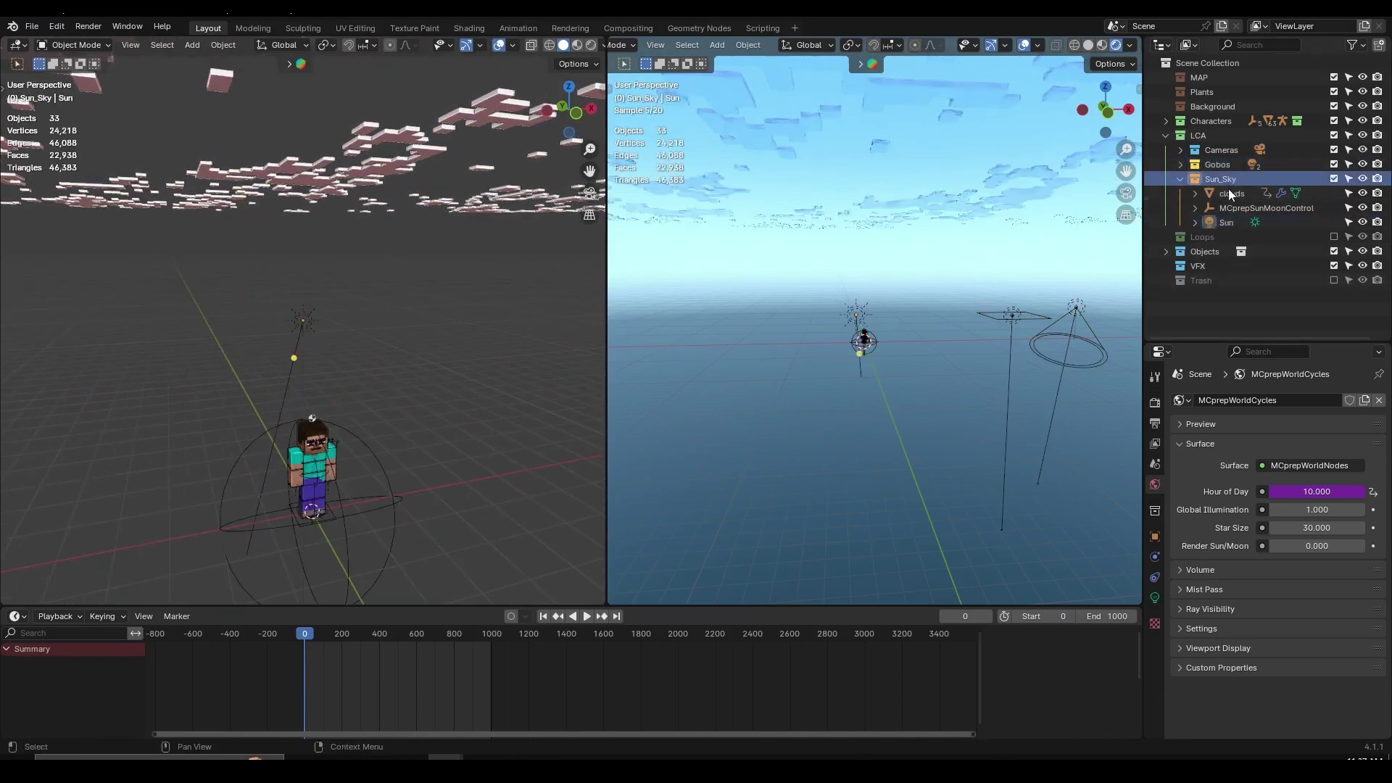
{"action": "left_click", "coordinate": [1231, 192]}
{"action": "left_click", "coordinate": [1334, 180]}
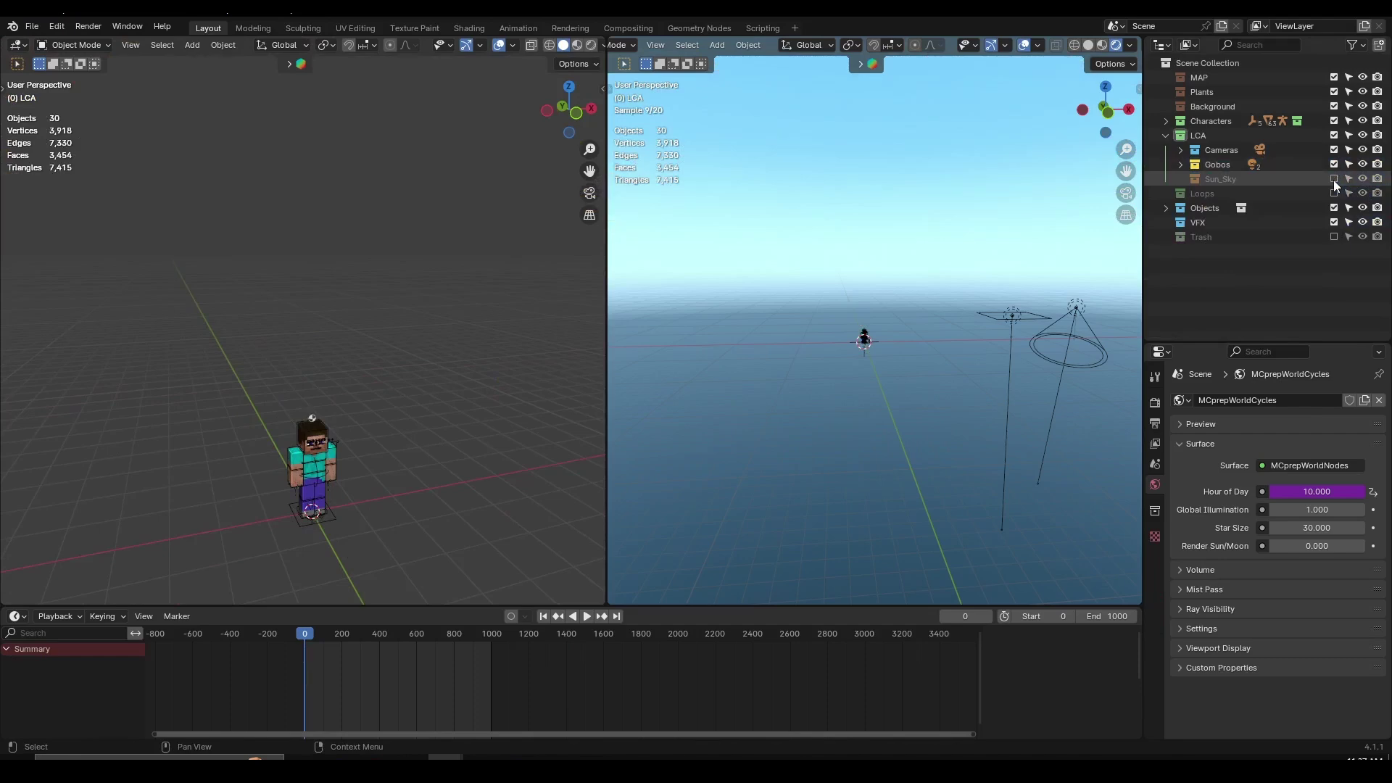
{"action": "left_click", "coordinate": [1334, 179]}
{"action": "left_click", "coordinate": [1181, 180]}
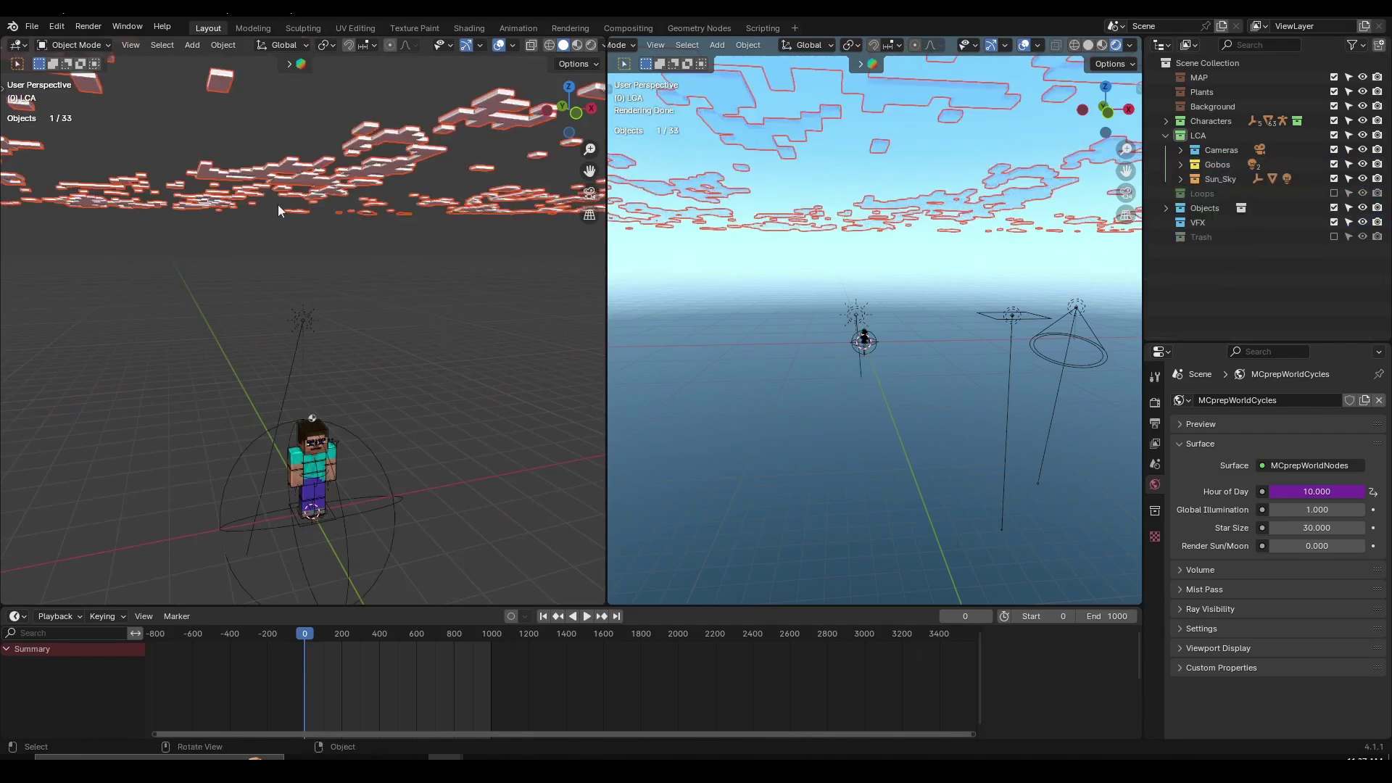
Step: Select the Sun light in the Sun_Sky collection and tint its light colour a pale warm yellow
{"action": "left_click", "coordinate": [1182, 178]}
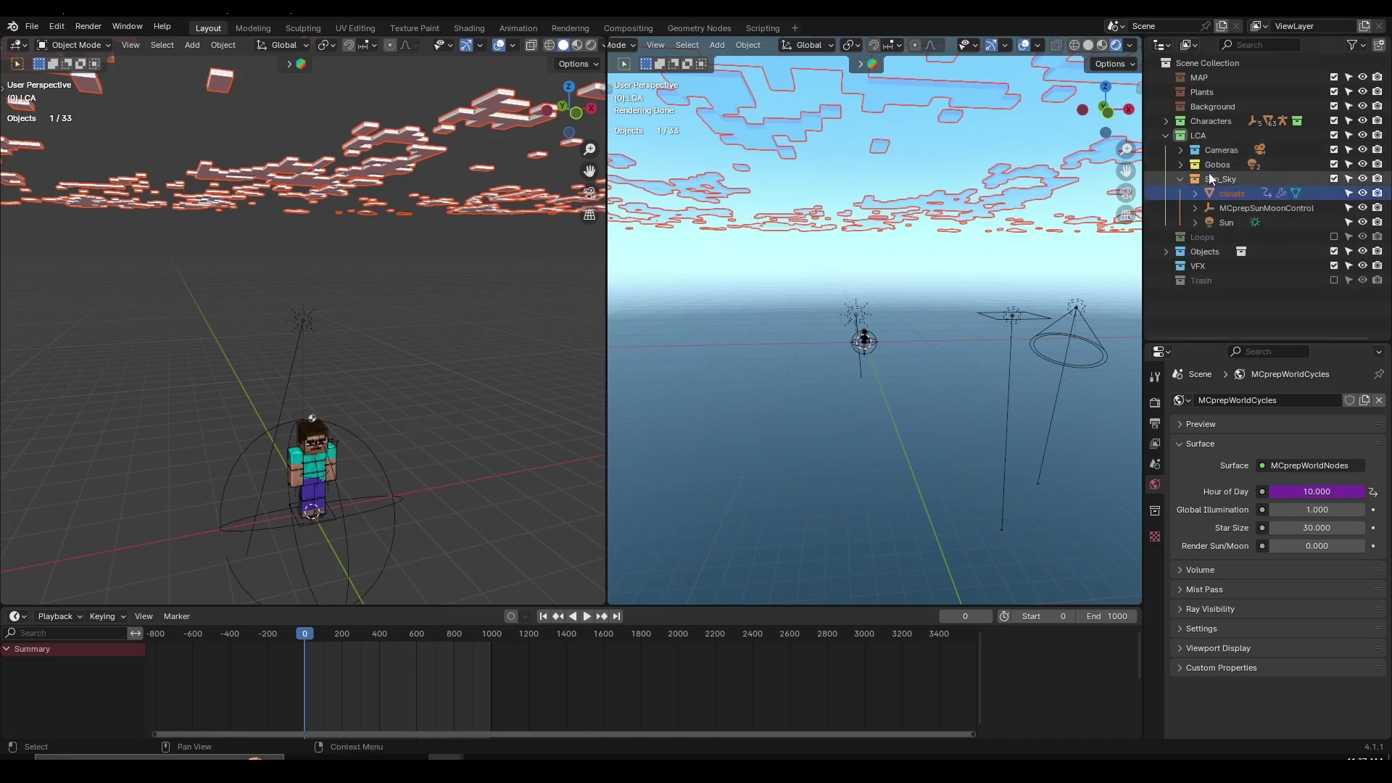
{"action": "left_click", "coordinate": [1242, 221]}
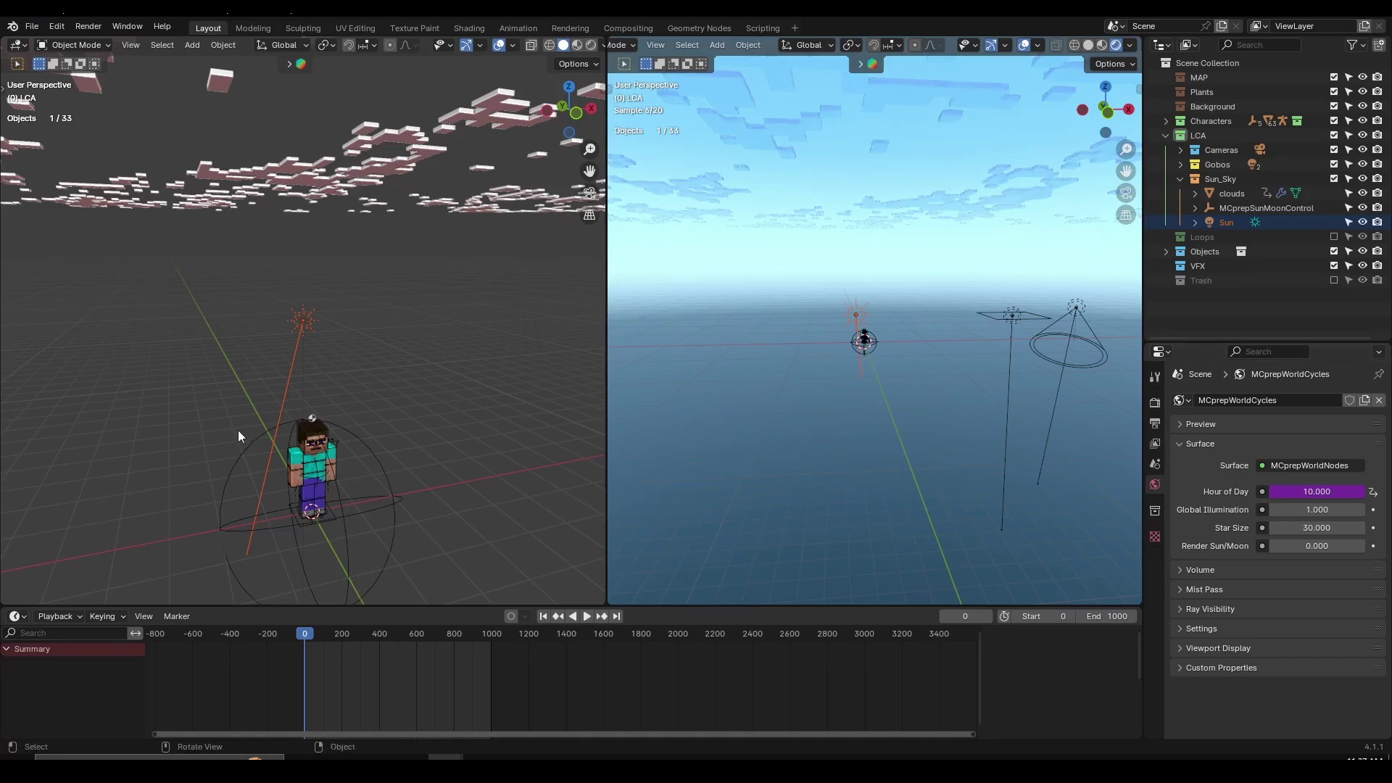
{"action": "left_click", "coordinate": [299, 351]}
{"action": "left_click", "coordinate": [1156, 598]}
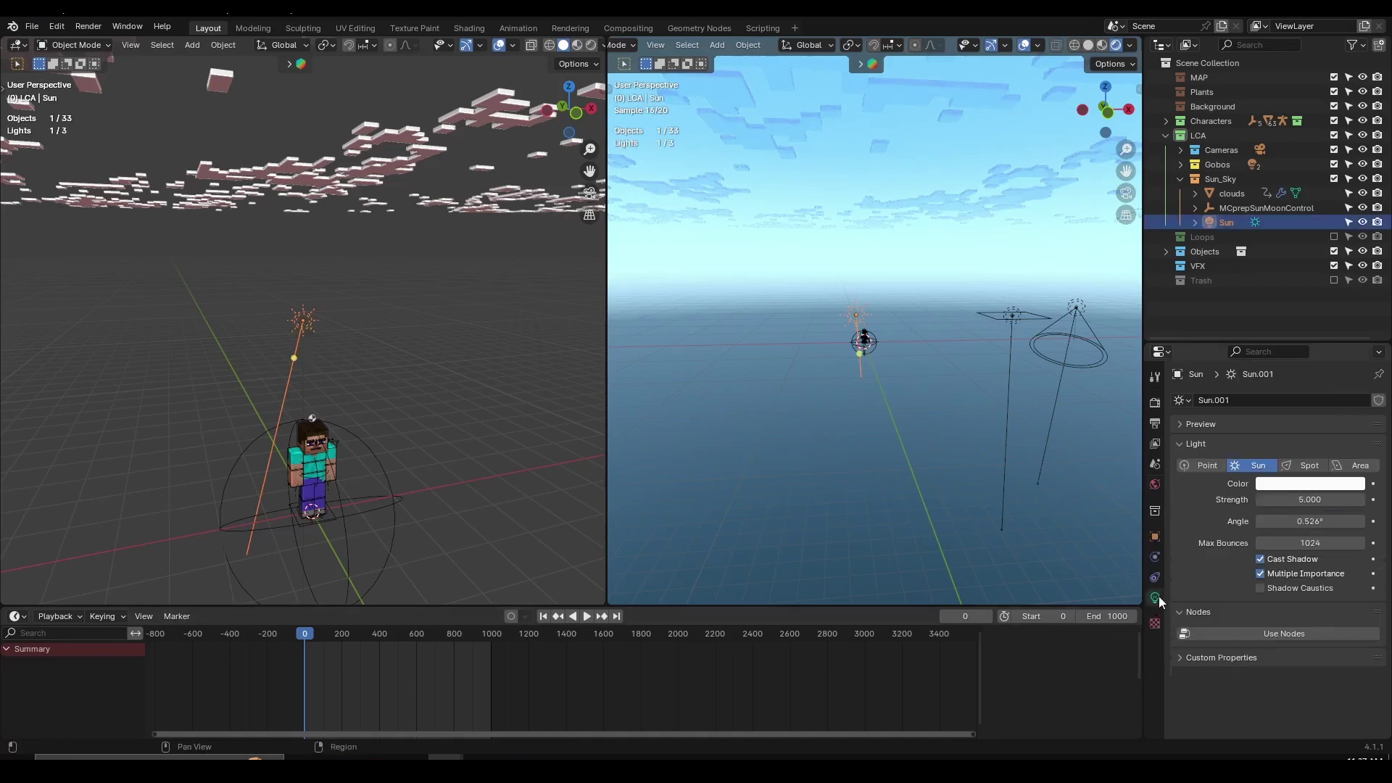
{"action": "left_click", "coordinate": [1319, 484]}
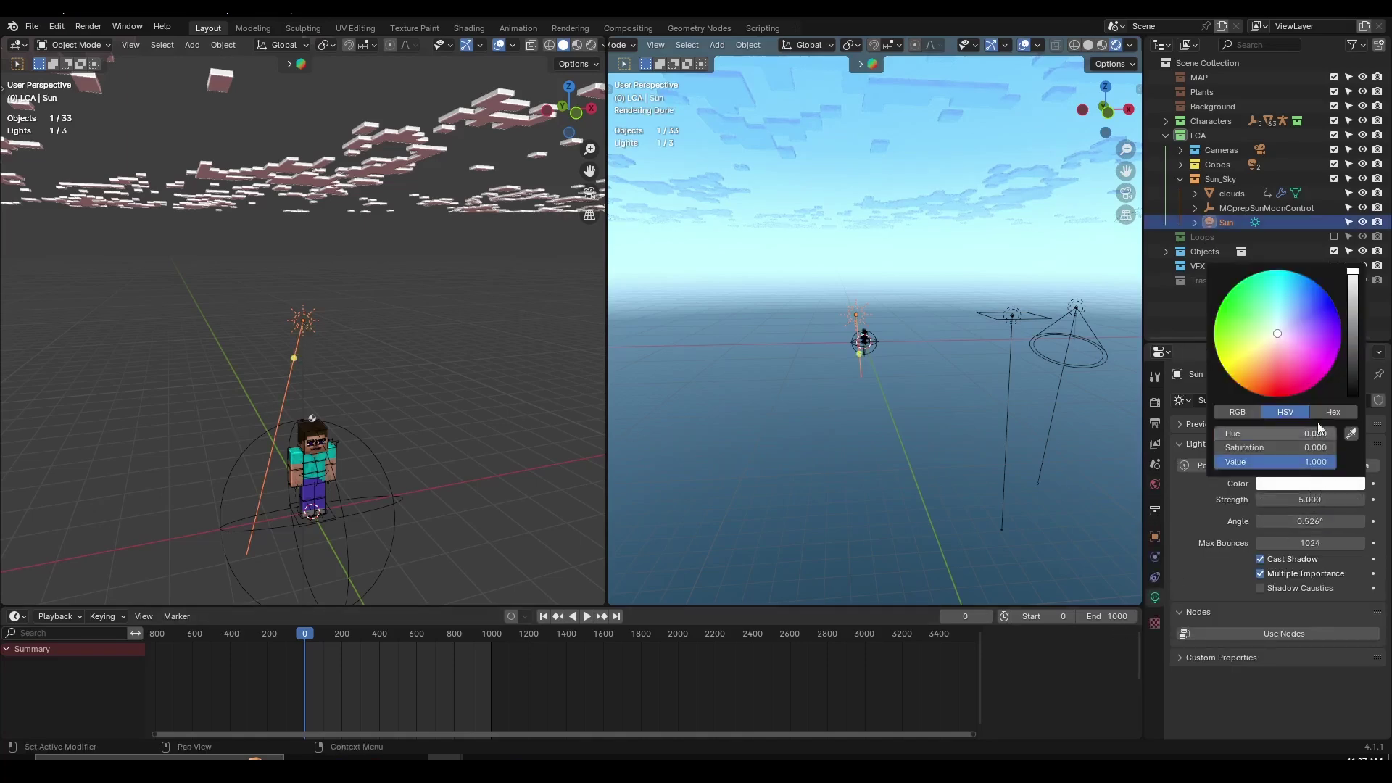
{"action": "left_click", "coordinate": [1270, 343]}
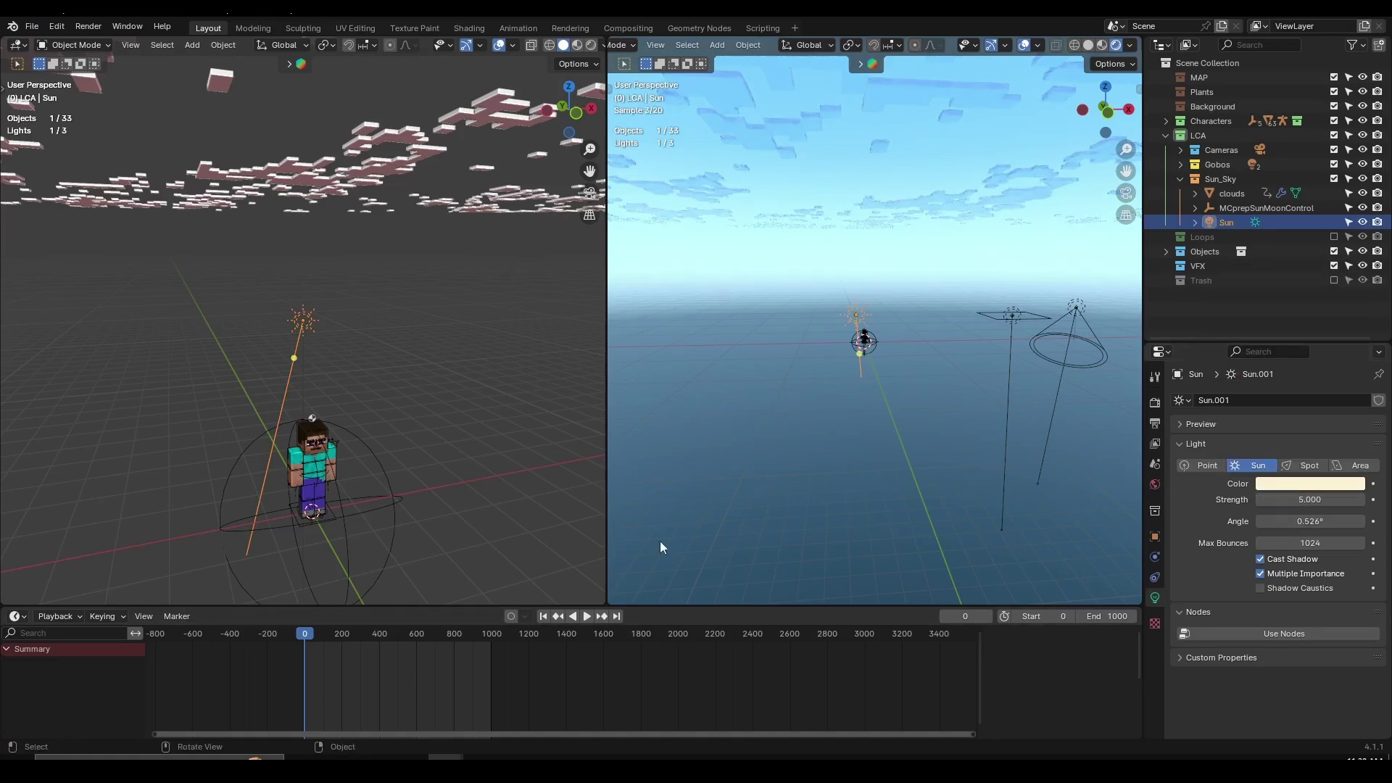
{"action": "middle_click_drag", "start_coordinate": [357, 450], "coordinate": [453, 452]}
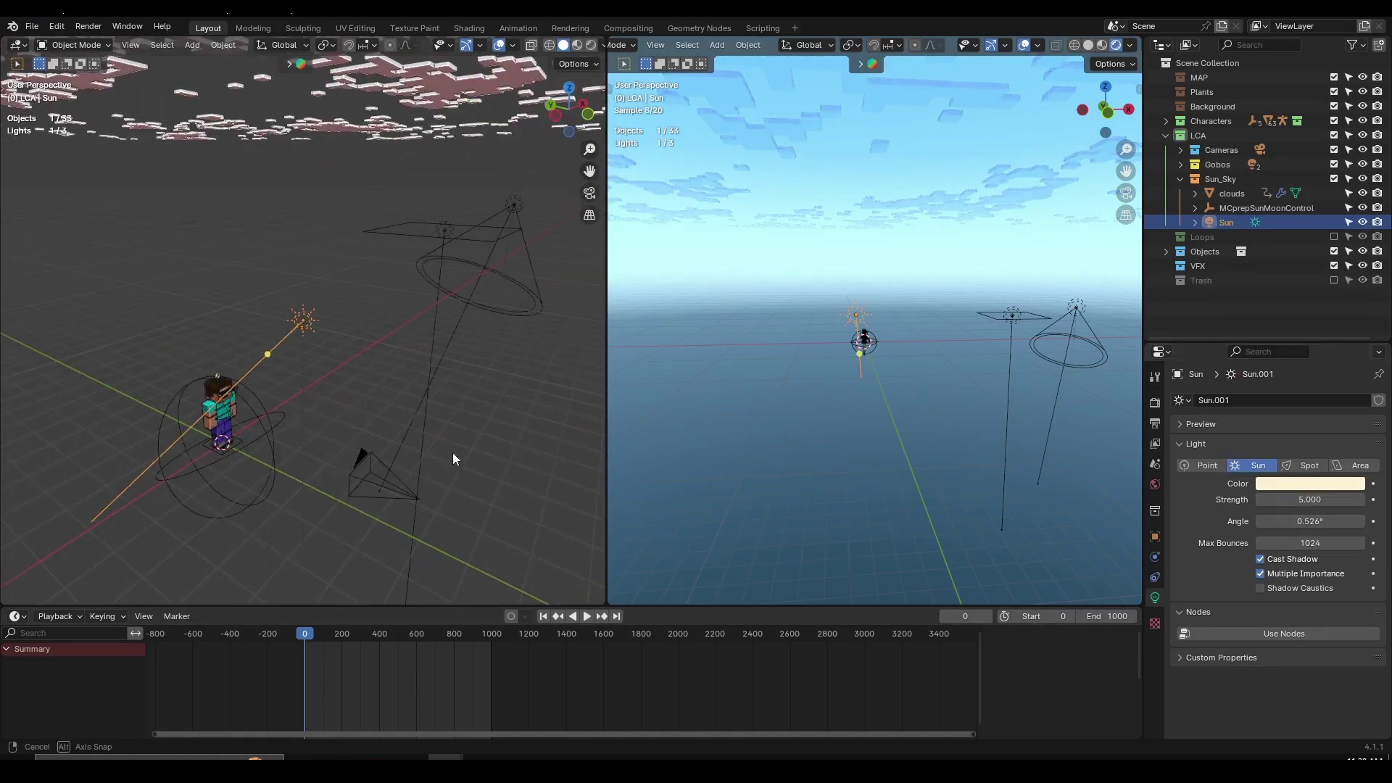
Step: Collapse Sun_Sky, select the Loops collection, and include it in the view layer before excluding it again
{"action": "left_click", "coordinate": [1181, 180]}
{"action": "left_click", "coordinate": [1224, 194]}
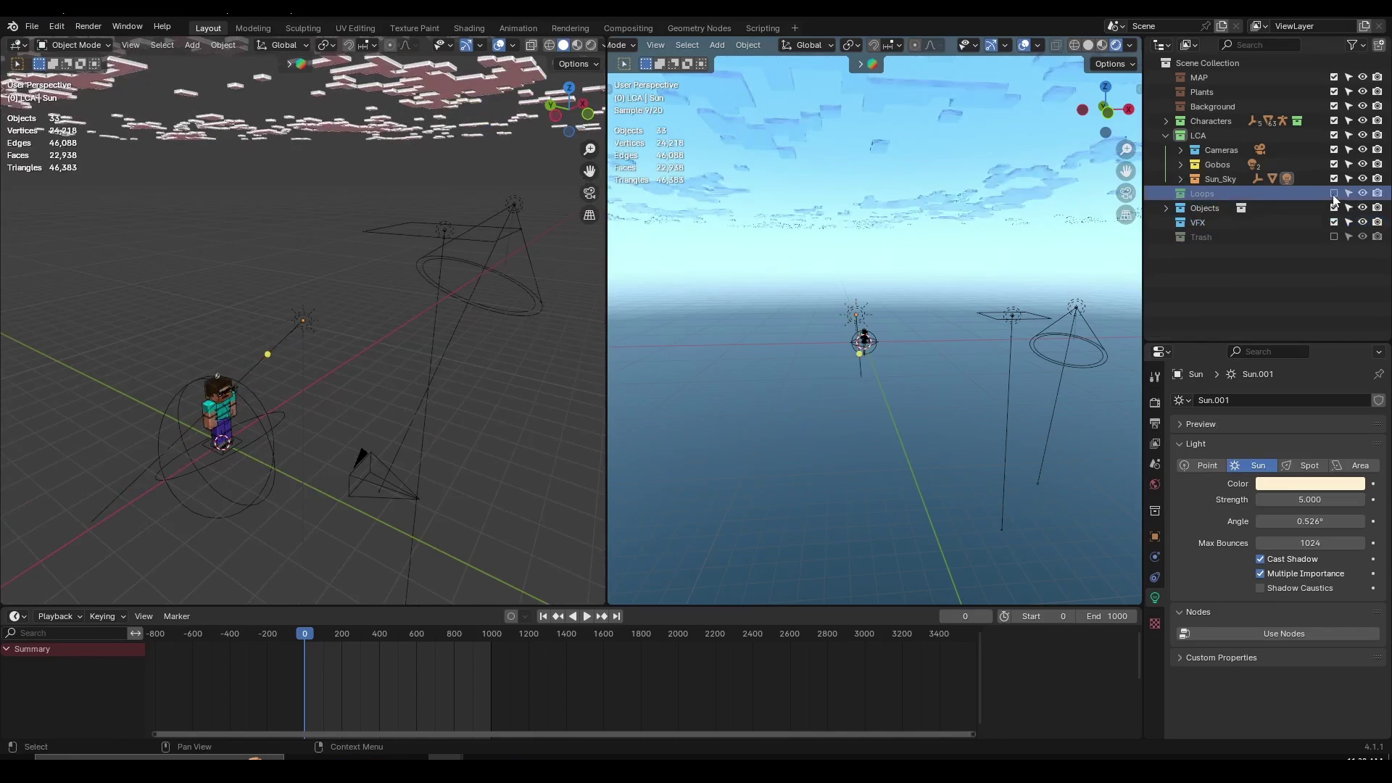
{"action": "middle_click_drag", "start_coordinate": [438, 438], "coordinate": [359, 434]}
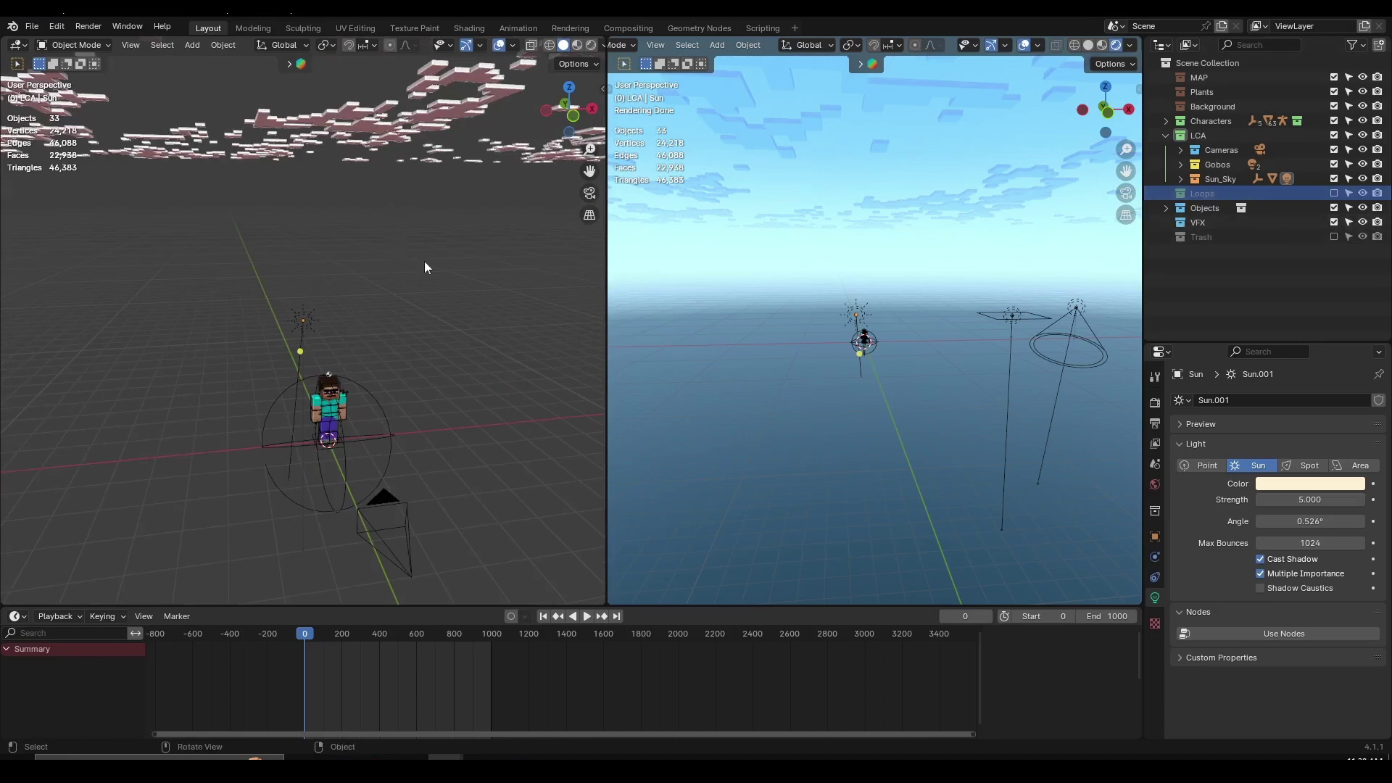
{"action": "left_click", "coordinate": [1333, 193]}
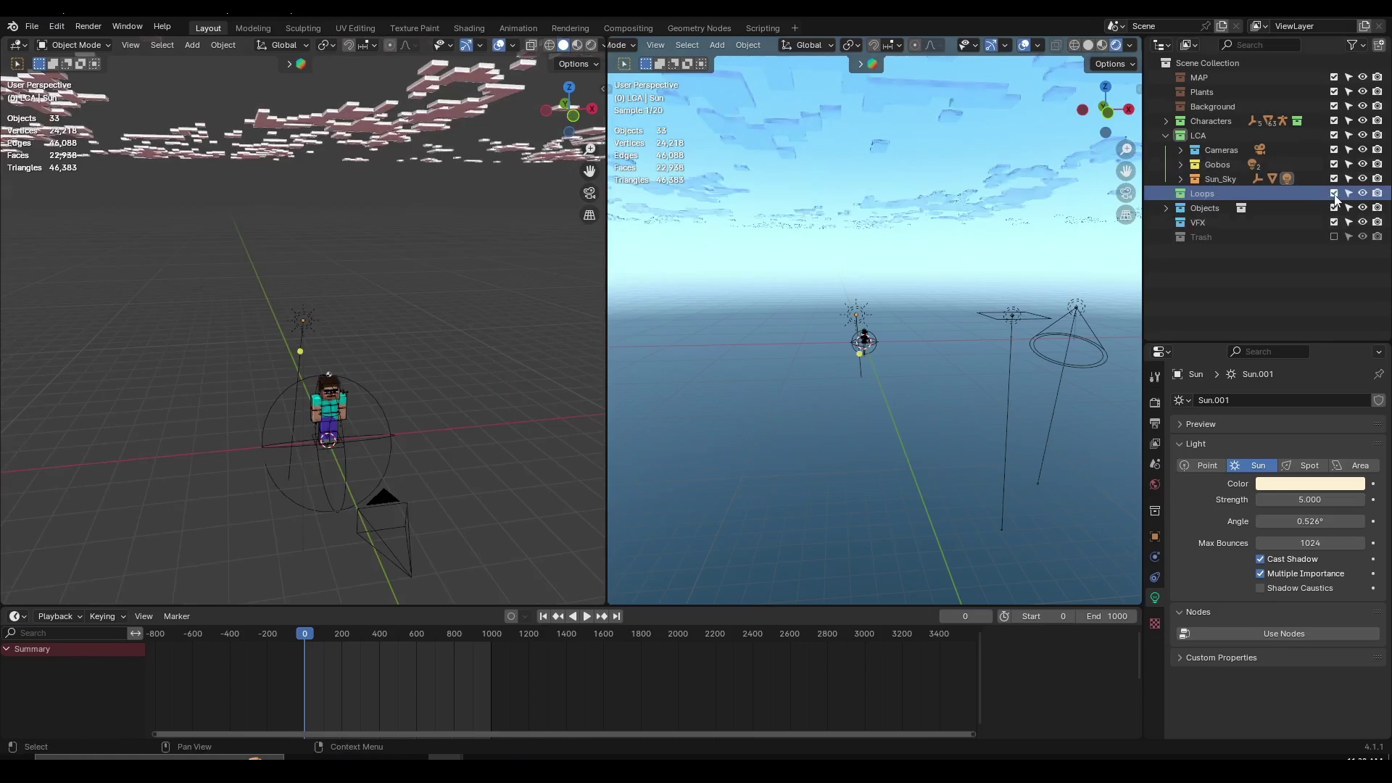
{"action": "left_click", "coordinate": [1334, 193]}
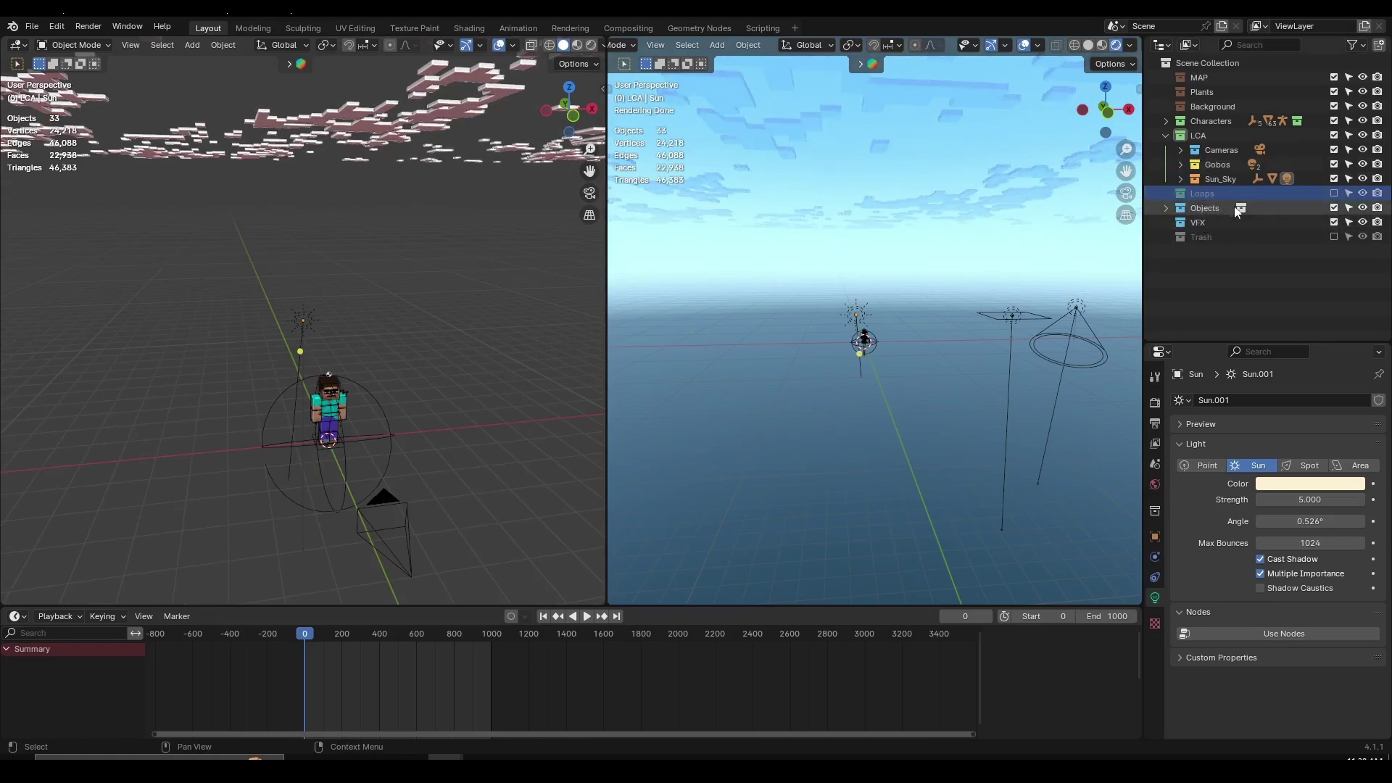
Step: Make the Gobos collection active, add a mesh plane near the area and spot lights, and scale it up well beyond their footprint
{"action": "left_click", "coordinate": [1219, 171]}
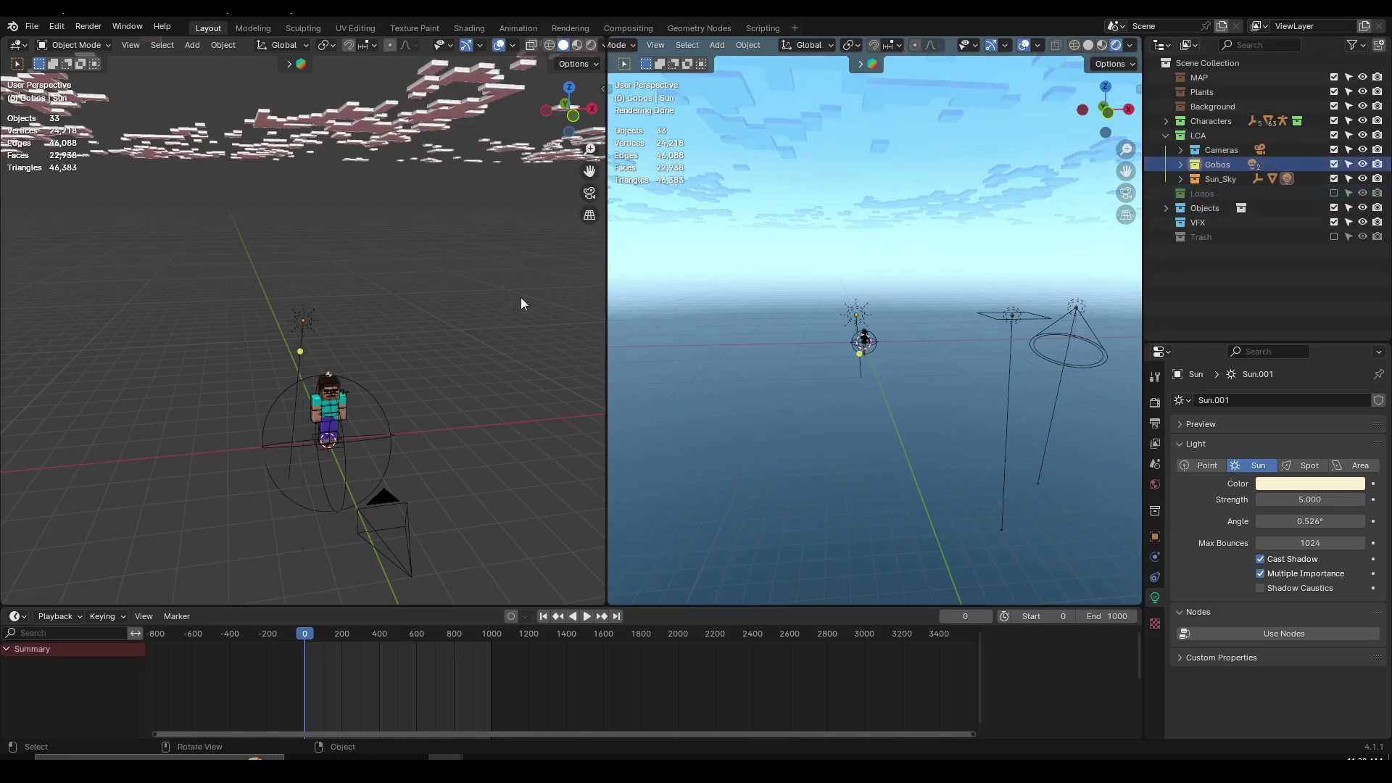
{"action": "scroll", "coordinate": [499, 435], "scroll_direction": "down", "scroll_amount": 3}
{"action": "middle_click_drag", "start_coordinate": [499, 436], "coordinate": [637, 351], "text": "shift"}
{"action": "left_click", "coordinate": [229, 266]}
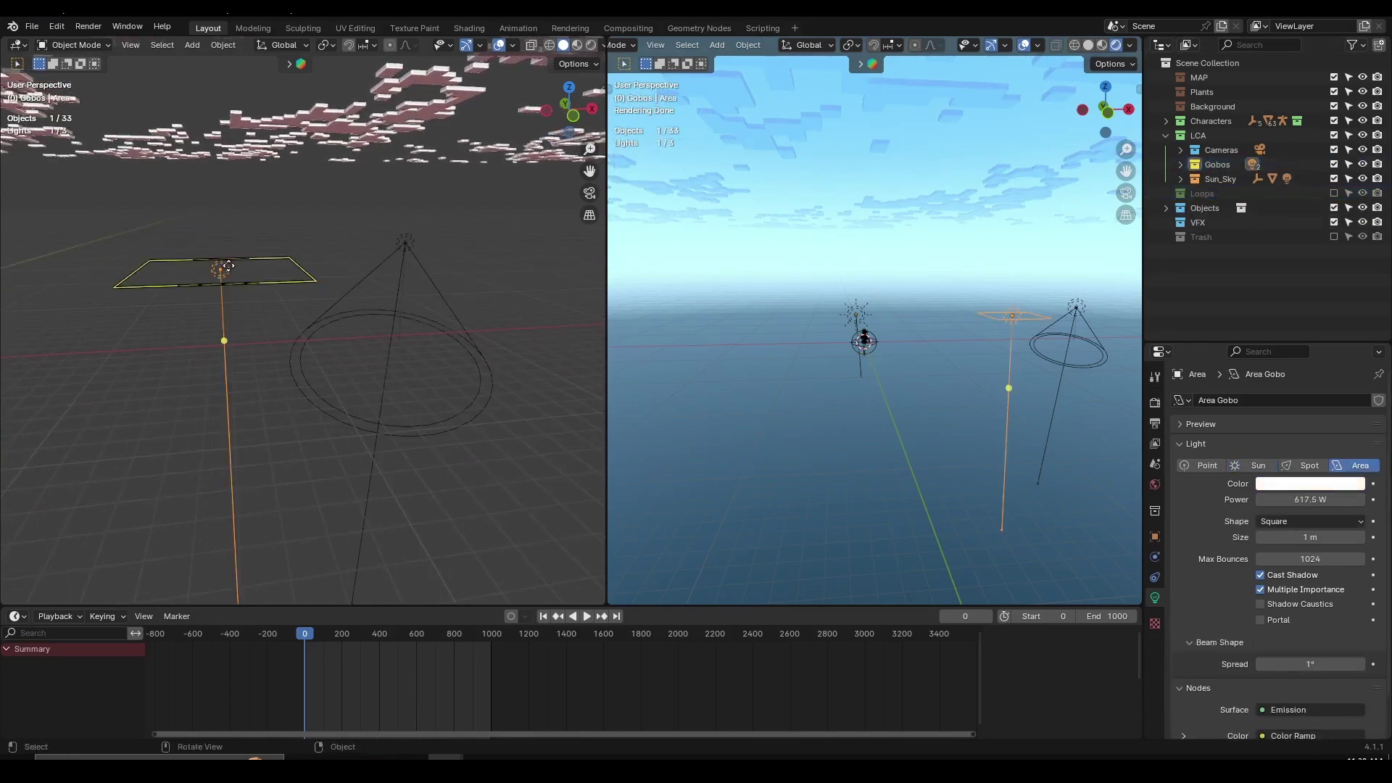
{"action": "middle_click_drag", "start_coordinate": [273, 297], "coordinate": [355, 347]}
{"action": "middle_click_drag", "start_coordinate": [289, 314], "coordinate": [307, 364]}
{"action": "key", "text": "shift+a"}
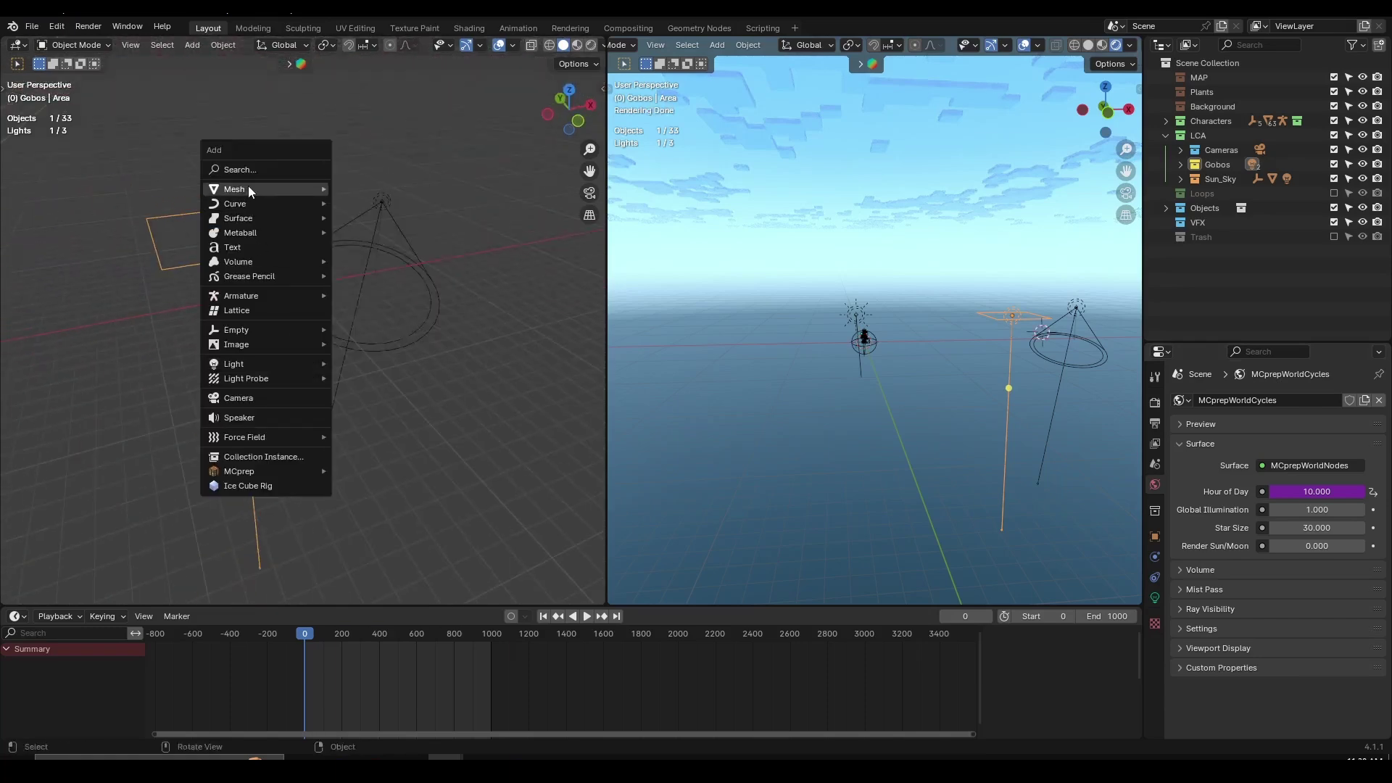
{"action": "mouse_move", "coordinate": [254, 188]}
{"action": "left_click", "coordinate": [359, 190]}
{"action": "key", "text": "s"}
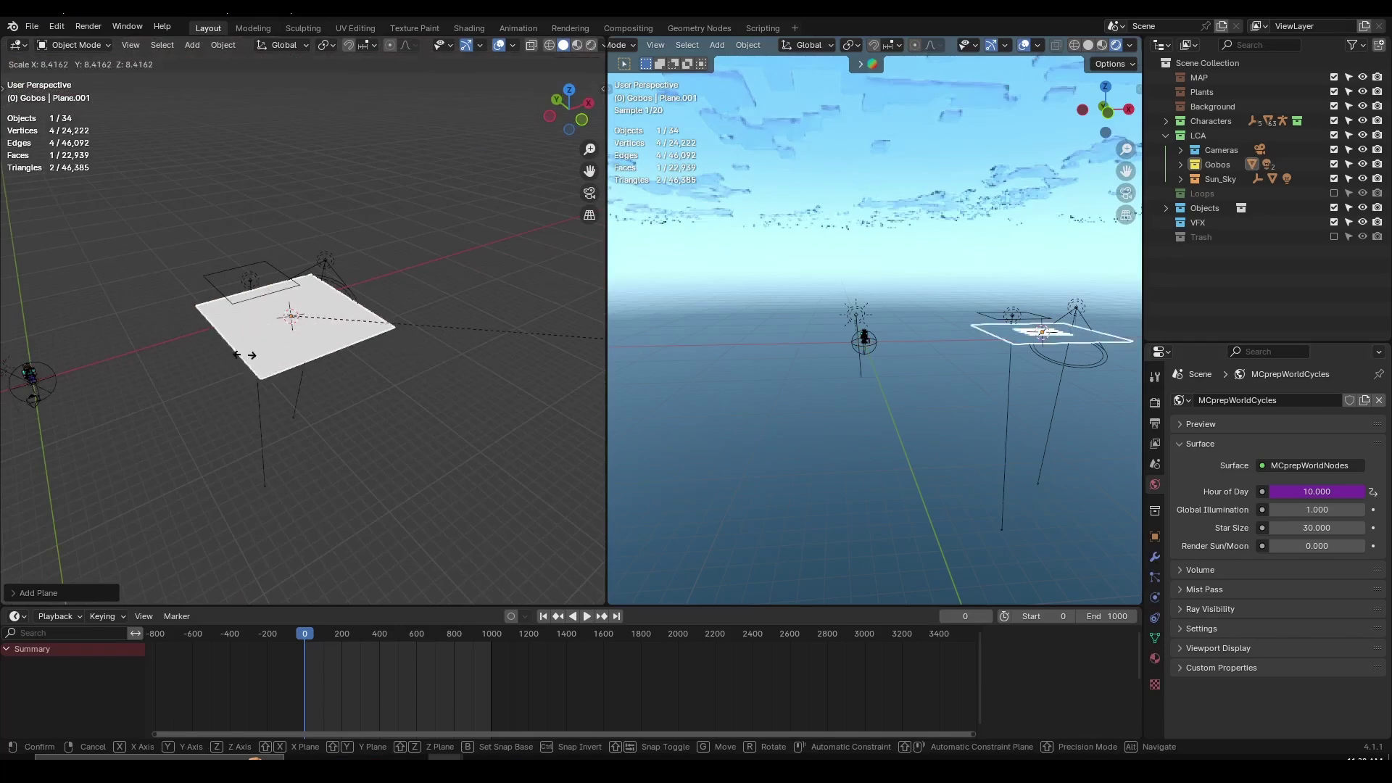
{"action": "left_click", "coordinate": [481, 342]}
Step: Reposition the plane from the world origin to beneath the gobo lights and lower it about 3 m along Z
{"action": "middle_click_drag", "start_coordinate": [482, 342], "coordinate": [173, 376]}
{"action": "key", "text": "alt+g"}
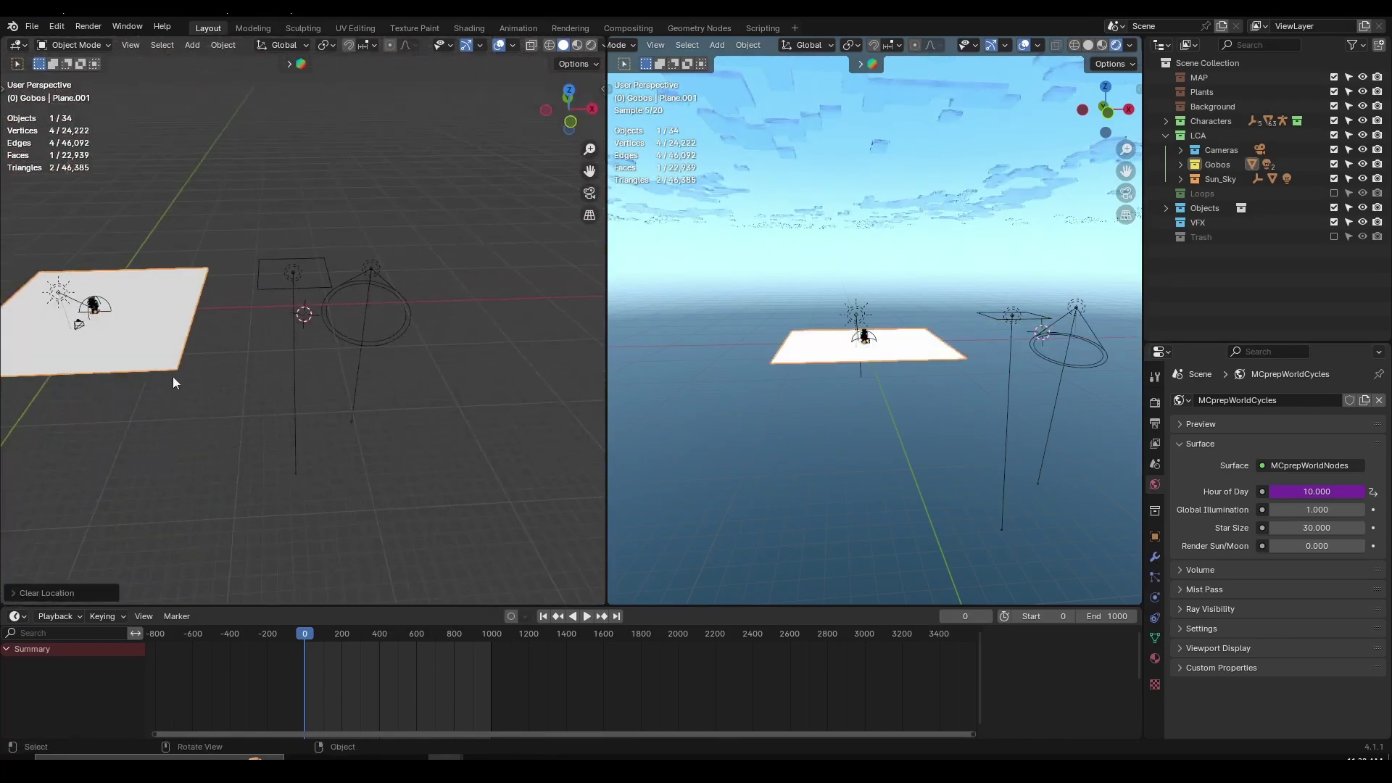
{"action": "key", "text": "g"}
{"action": "left_click", "coordinate": [397, 368]}
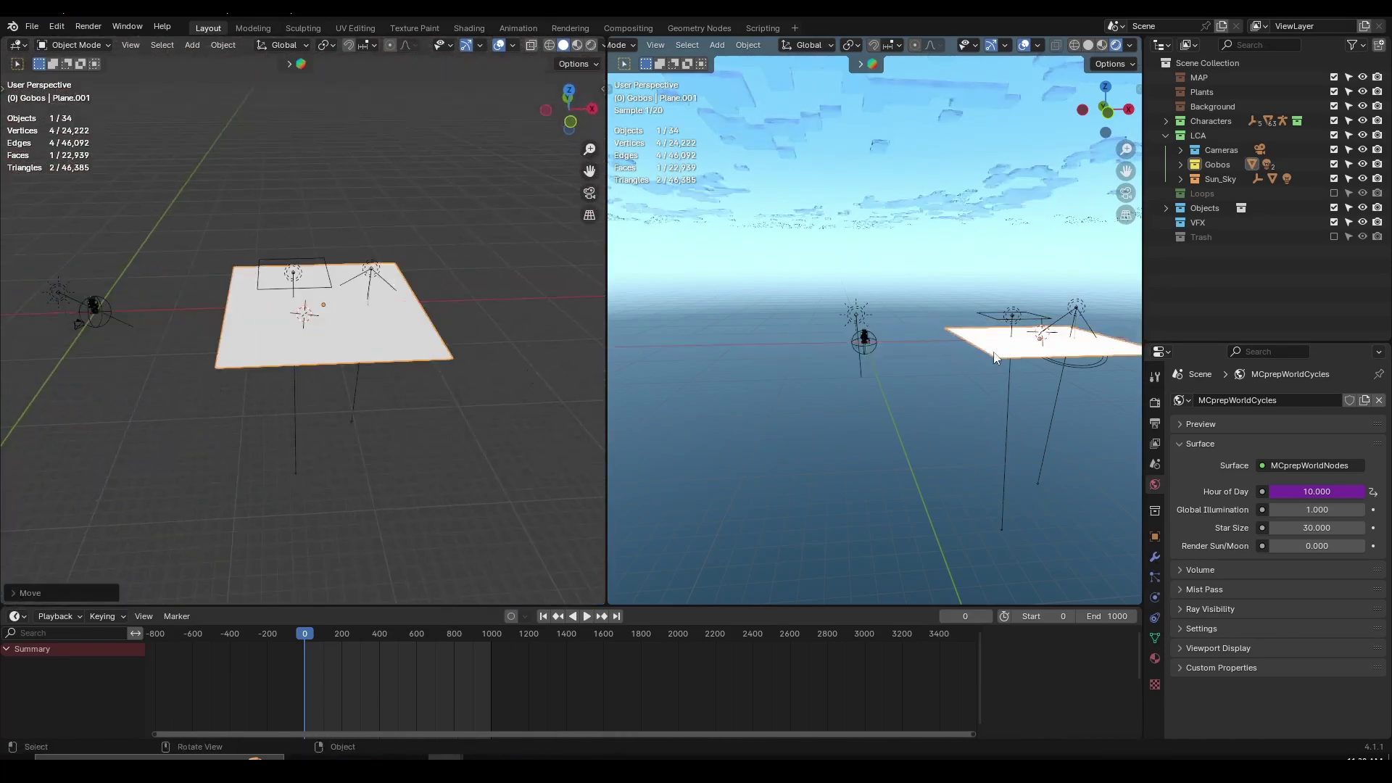
{"action": "mouse_move", "coordinate": [971, 340]}
{"action": "middle_mouse_down"}
{"action": "mouse_move", "coordinate": [1020, 396]}
{"action": "mouse_move", "coordinate": [832, 406]}
{"action": "mouse_move", "coordinate": [986, 335]}
{"action": "mouse_move", "coordinate": [988, 348]}
{"action": "middle_mouse_up"}
{"action": "scroll", "coordinate": [832, 406], "scroll_direction": "up", "scroll_amount": 5}
{"action": "key", "text": "g"}
{"action": "key", "text": "z"}
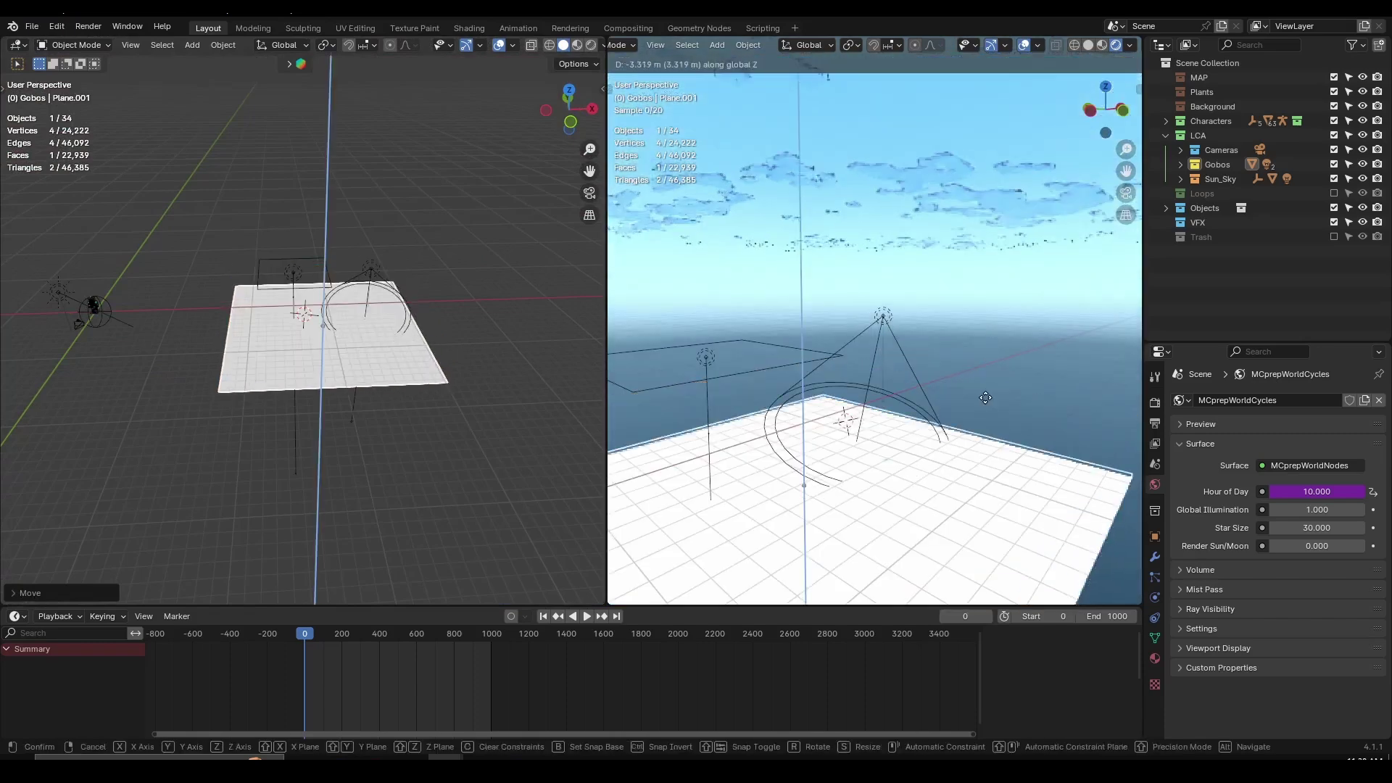
{"action": "left_click", "coordinate": [985, 394]}
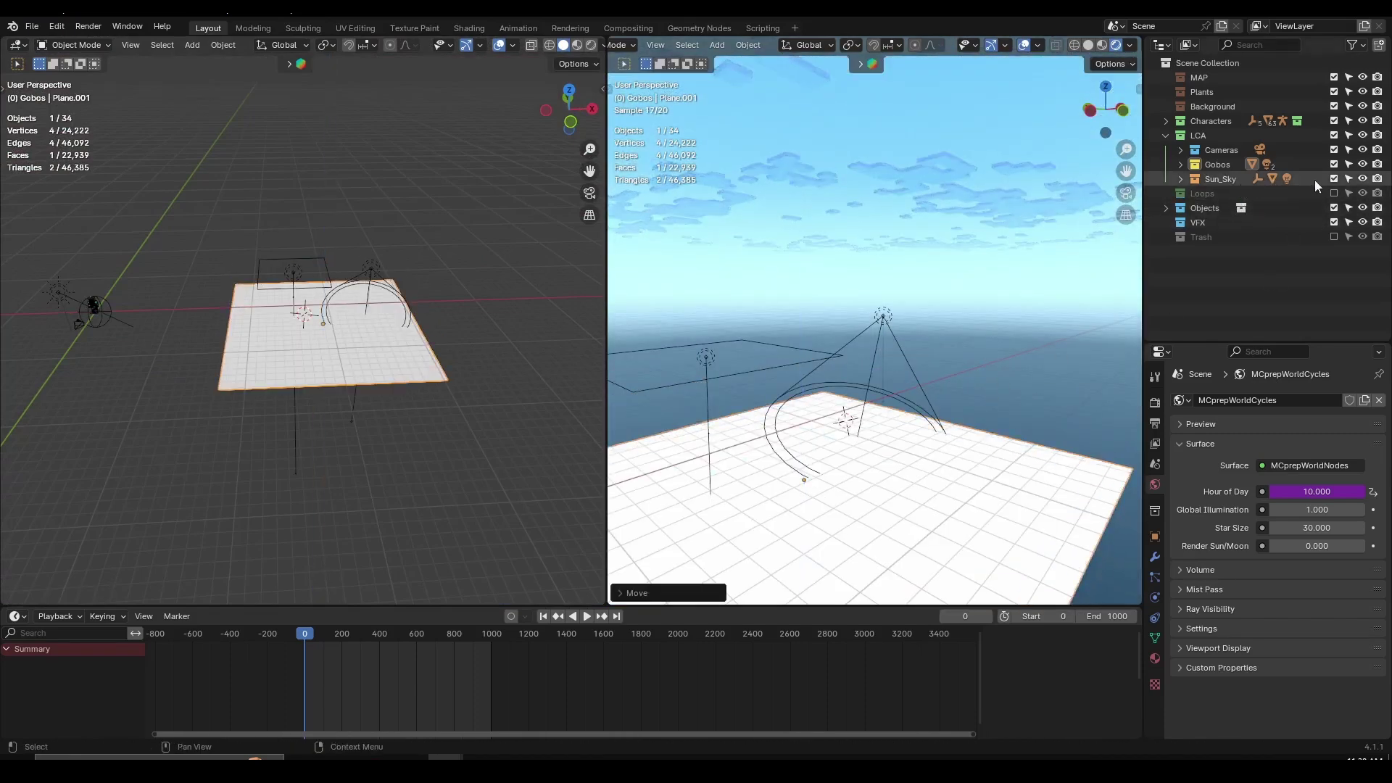
Step: Select the Sun light in the Sun_Sky collection and set its strength to 0
{"action": "left_click", "coordinate": [1181, 181]}
{"action": "left_click", "coordinate": [1229, 221]}
{"action": "left_click", "coordinate": [1155, 598]}
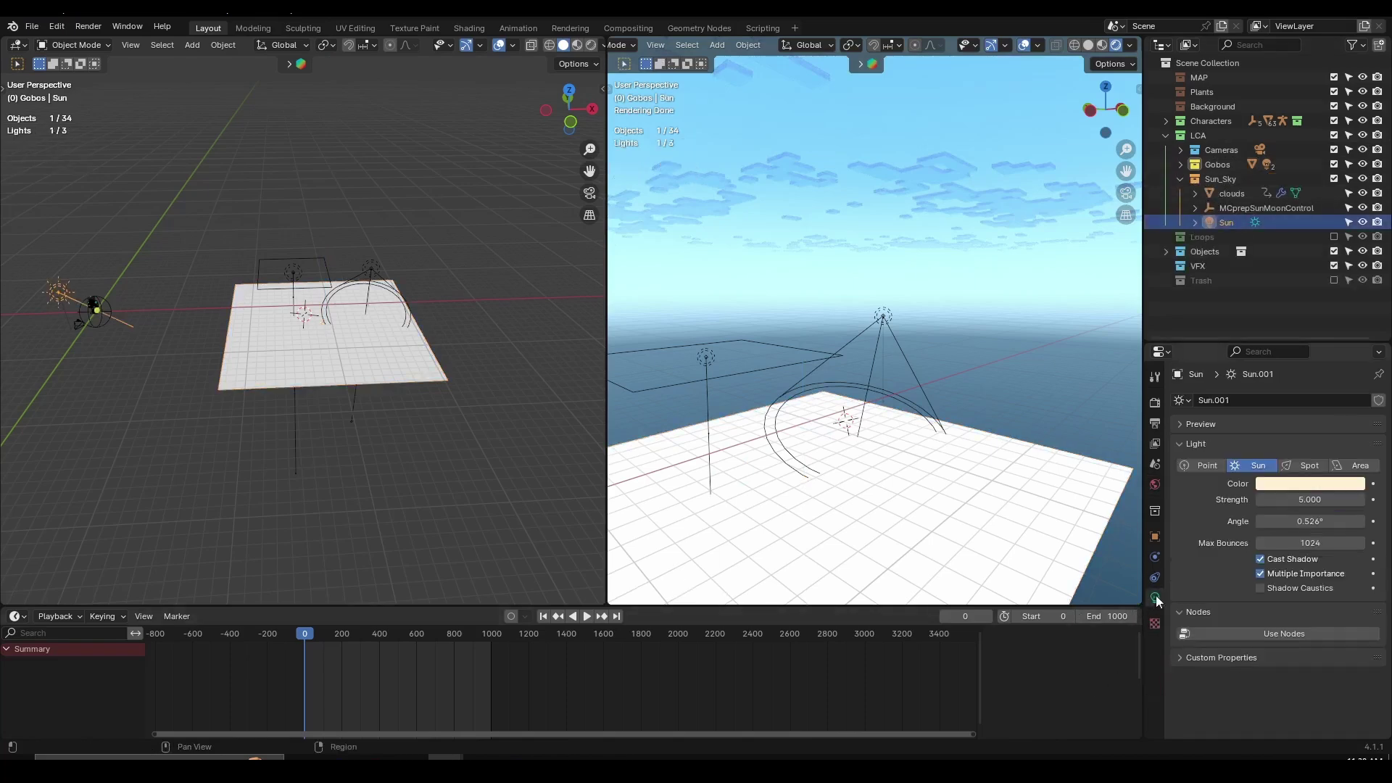
{"action": "left_click", "coordinate": [1290, 499]}
{"action": "type", "text": "0"}
{"action": "key", "text": "Return"}
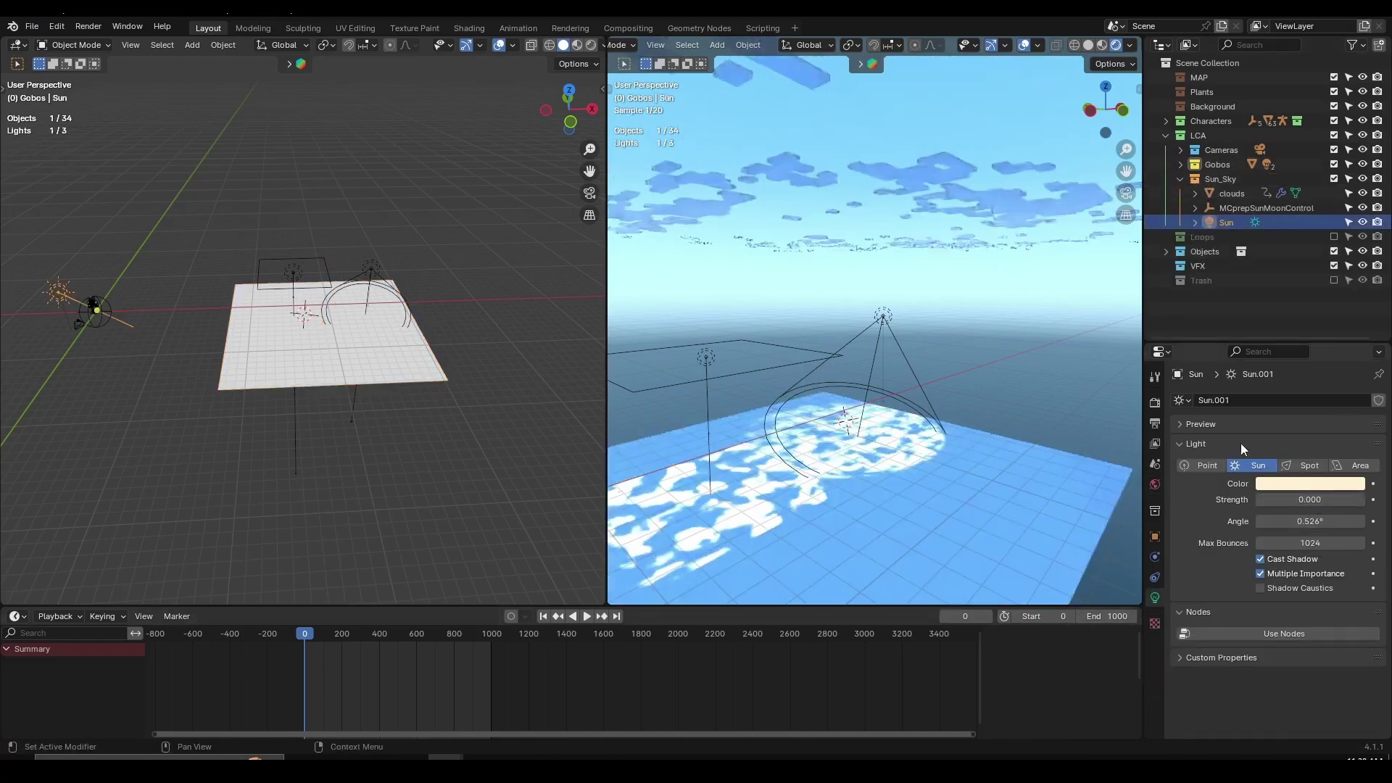
Step: Examine the gobo patterns cast on the plane, select the area light, and try moving it freely
{"action": "middle_click_drag", "start_coordinate": [924, 394], "coordinate": [929, 364]}
{"action": "scroll", "coordinate": [928, 361], "scroll_direction": "up", "scroll_amount": 3}
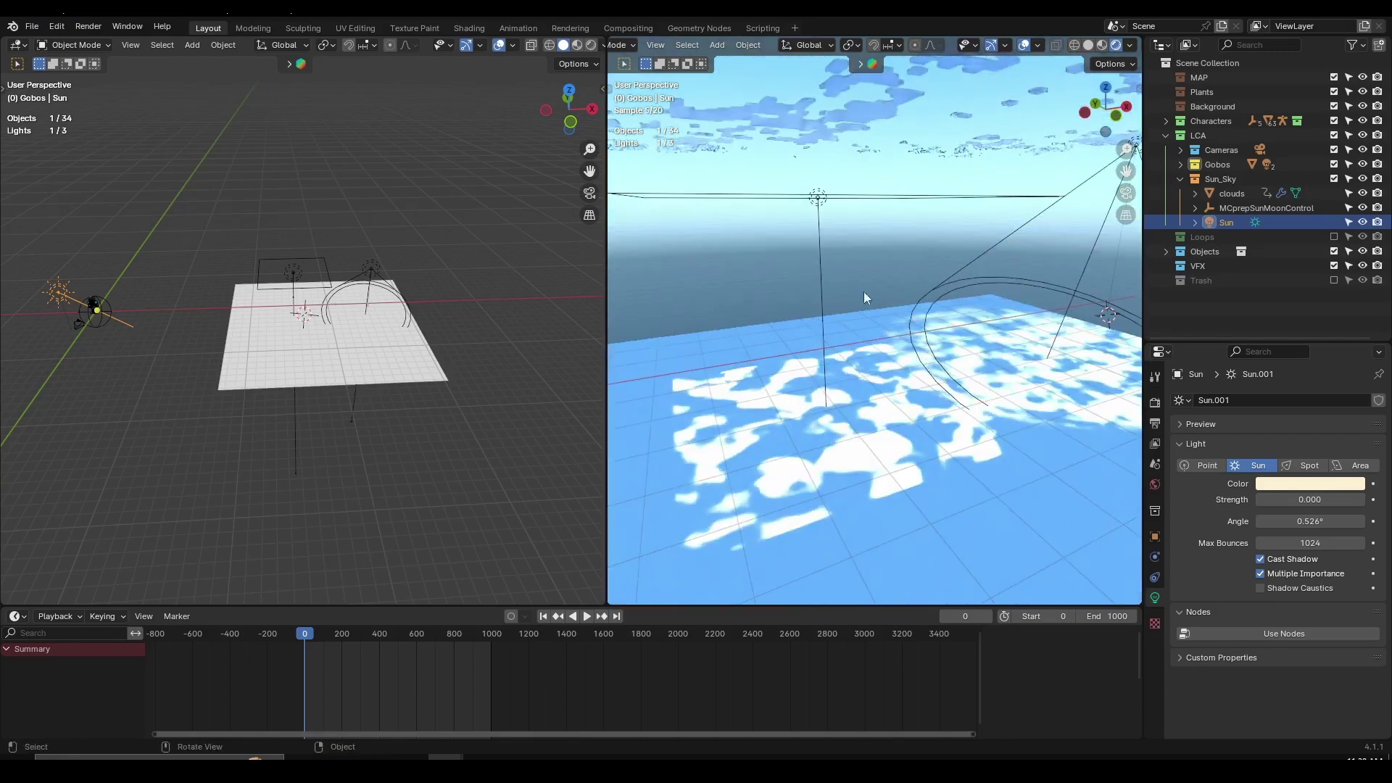
{"action": "left_click", "coordinate": [819, 200]}
{"action": "middle_click_drag", "start_coordinate": [886, 270], "coordinate": [1044, 410]}
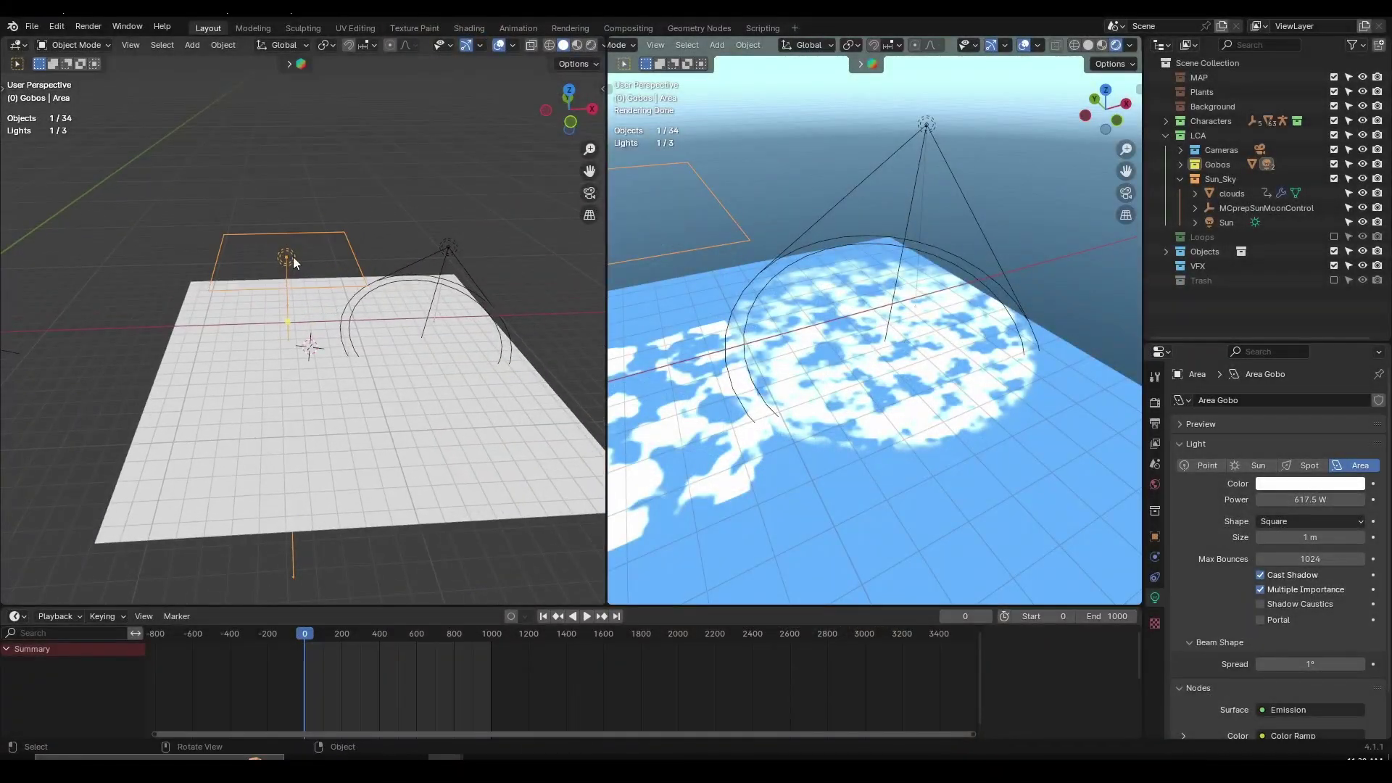
{"action": "key", "text": "g"}
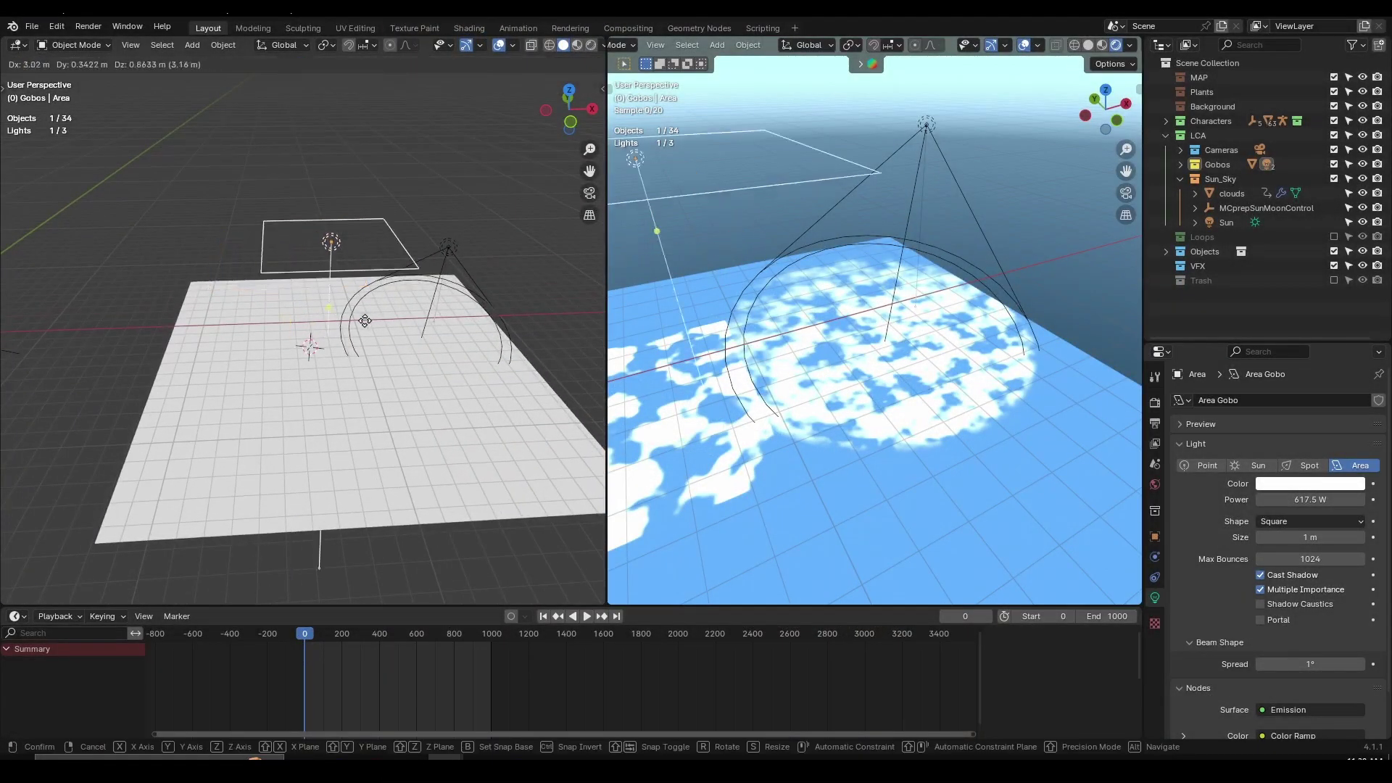
{"action": "right_click", "coordinate": [363, 320]}
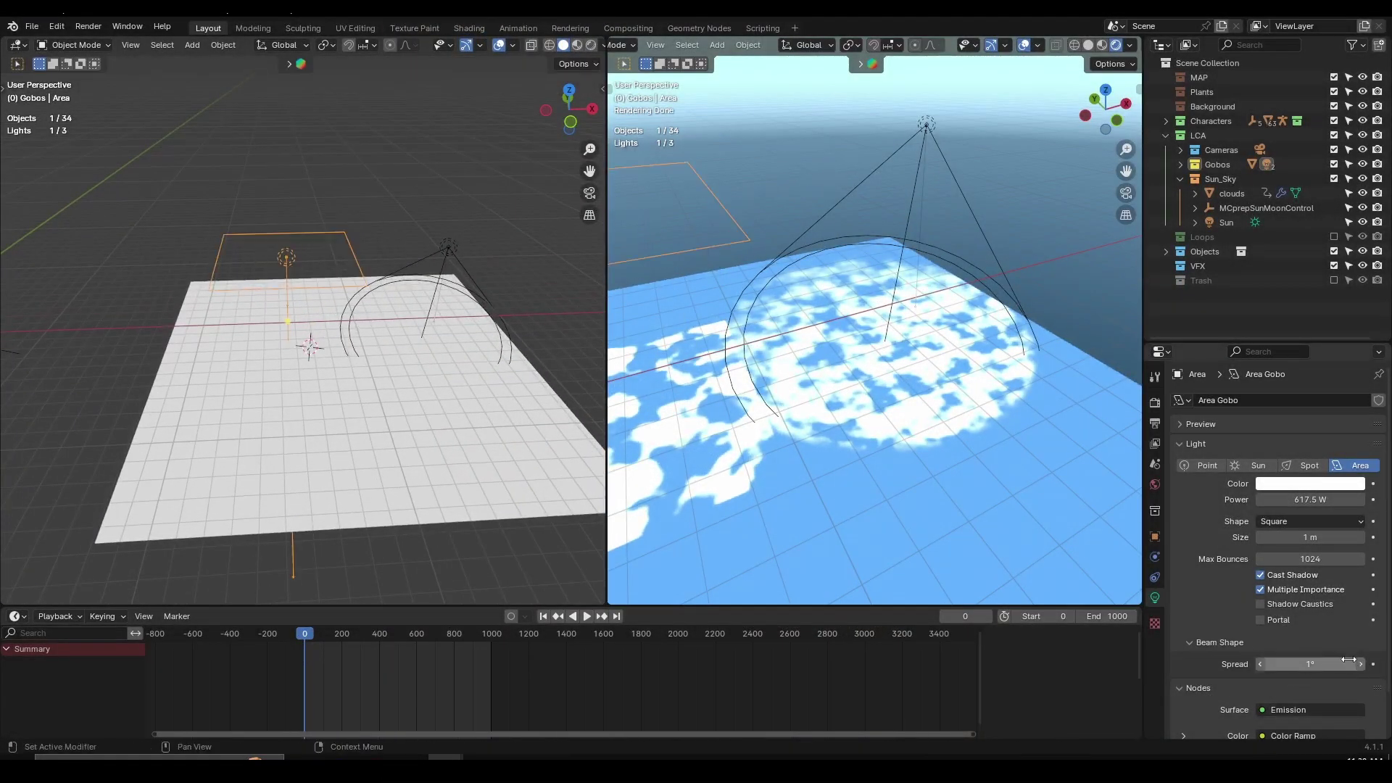
Step: Switch the solid-shaded viewport to the Shader Editor, hide its sidebar, and examine the Area Gobo light's node setup
{"action": "left_click", "coordinate": [25, 46]}
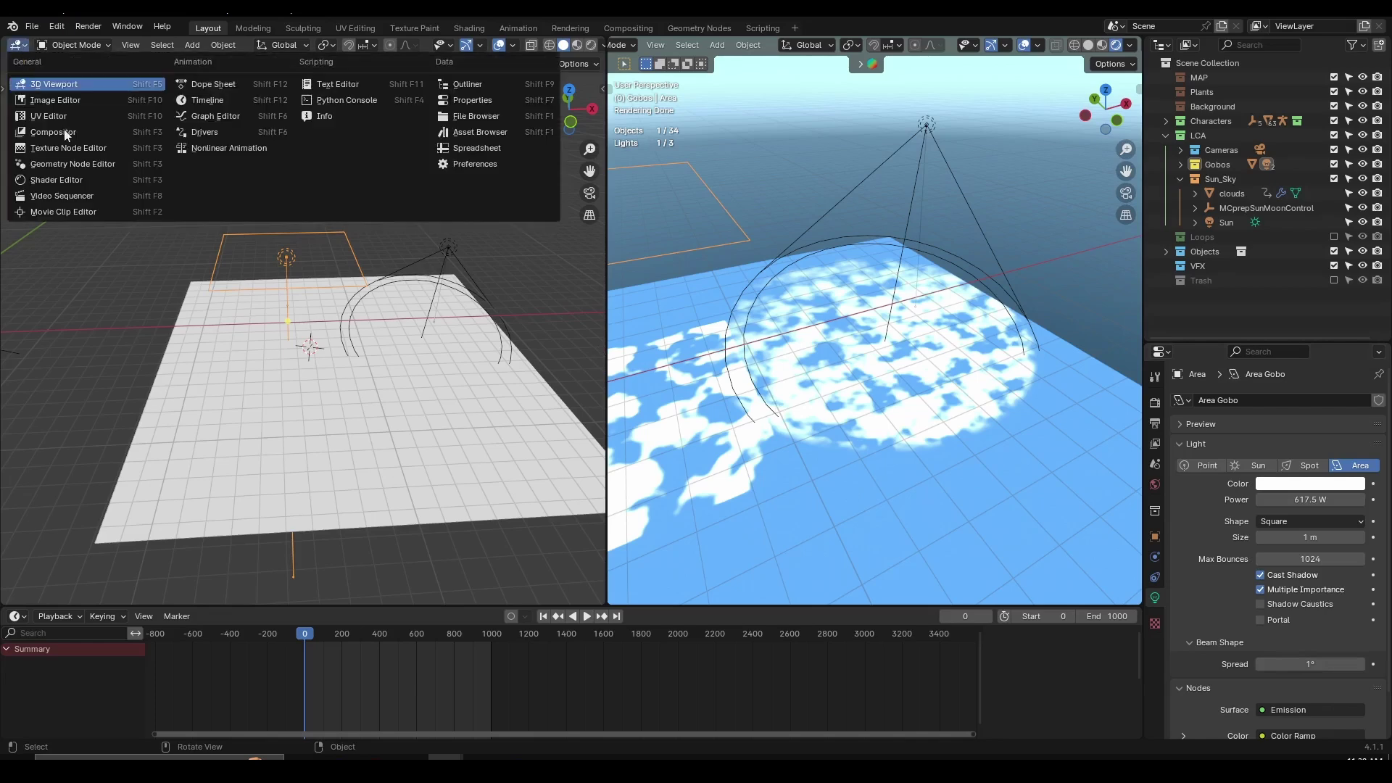
{"action": "left_click", "coordinate": [83, 183]}
{"action": "middle_click_drag", "start_coordinate": [183, 246], "coordinate": [395, 248]}
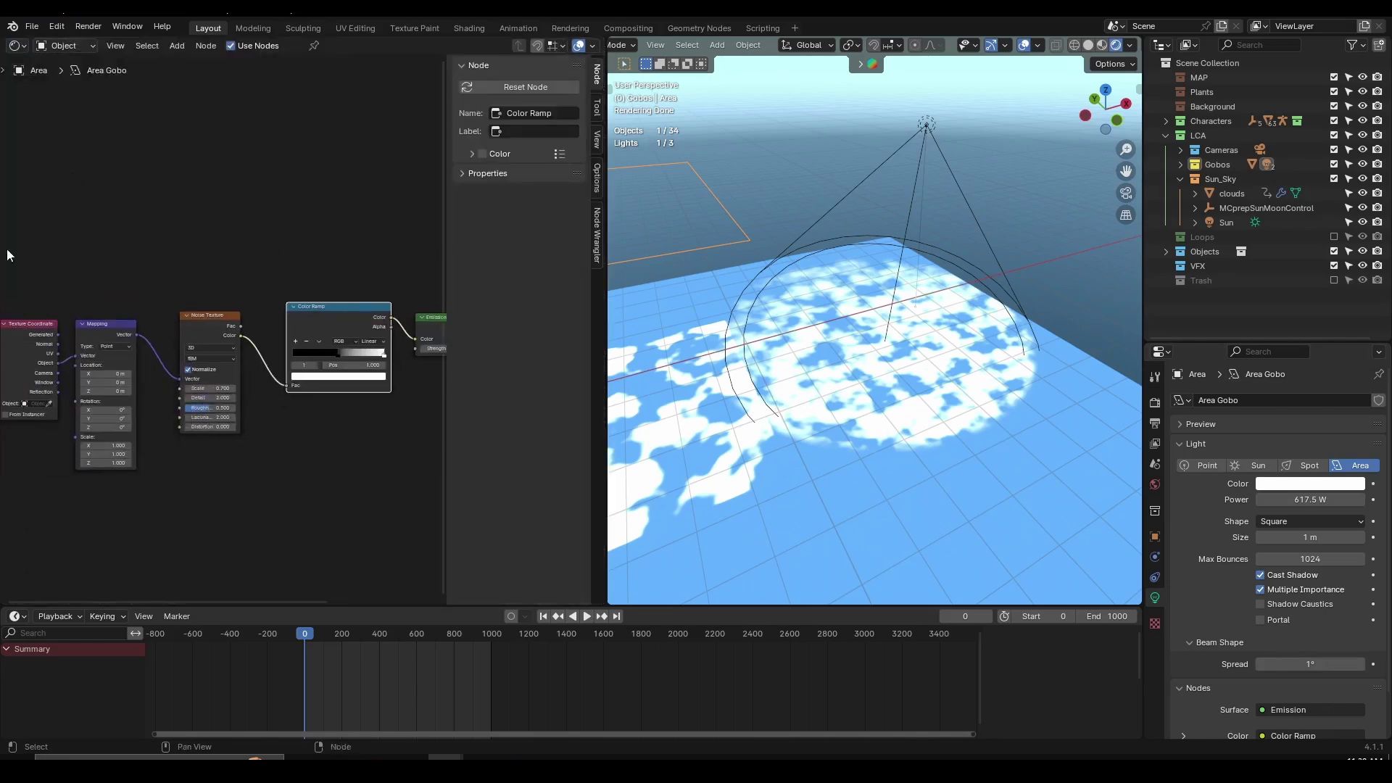
{"action": "scroll", "coordinate": [215, 243], "scroll_direction": "up", "scroll_amount": 4}
{"action": "key", "text": "n"}
{"action": "middle_click_drag", "start_coordinate": [328, 277], "coordinate": [135, 275]}
{"action": "scroll", "coordinate": [300, 326], "scroll_direction": "up", "scroll_amount": 3}
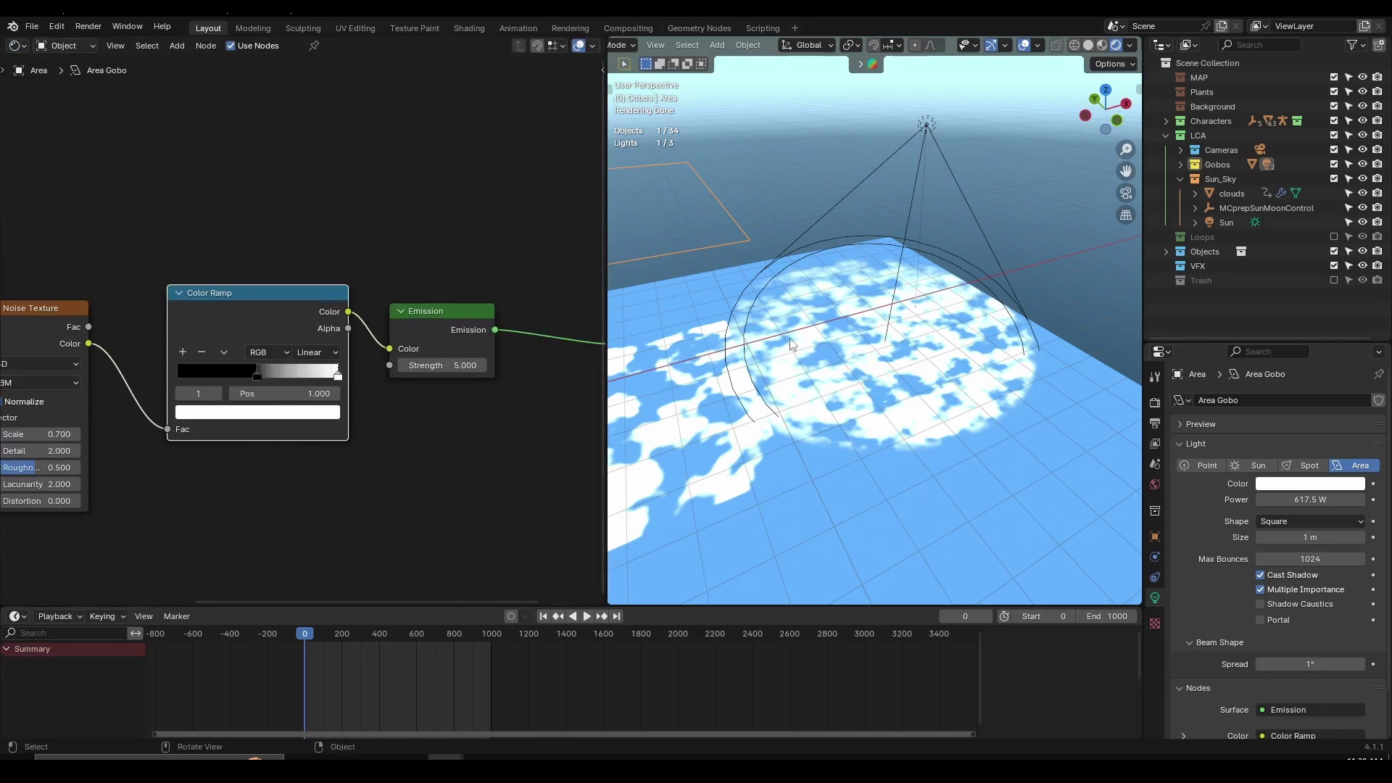
Step: Compare the Spot Gobo light's nodes with the Area Gobo's and examine both light patterns on the plane
{"action": "left_click", "coordinate": [927, 126]}
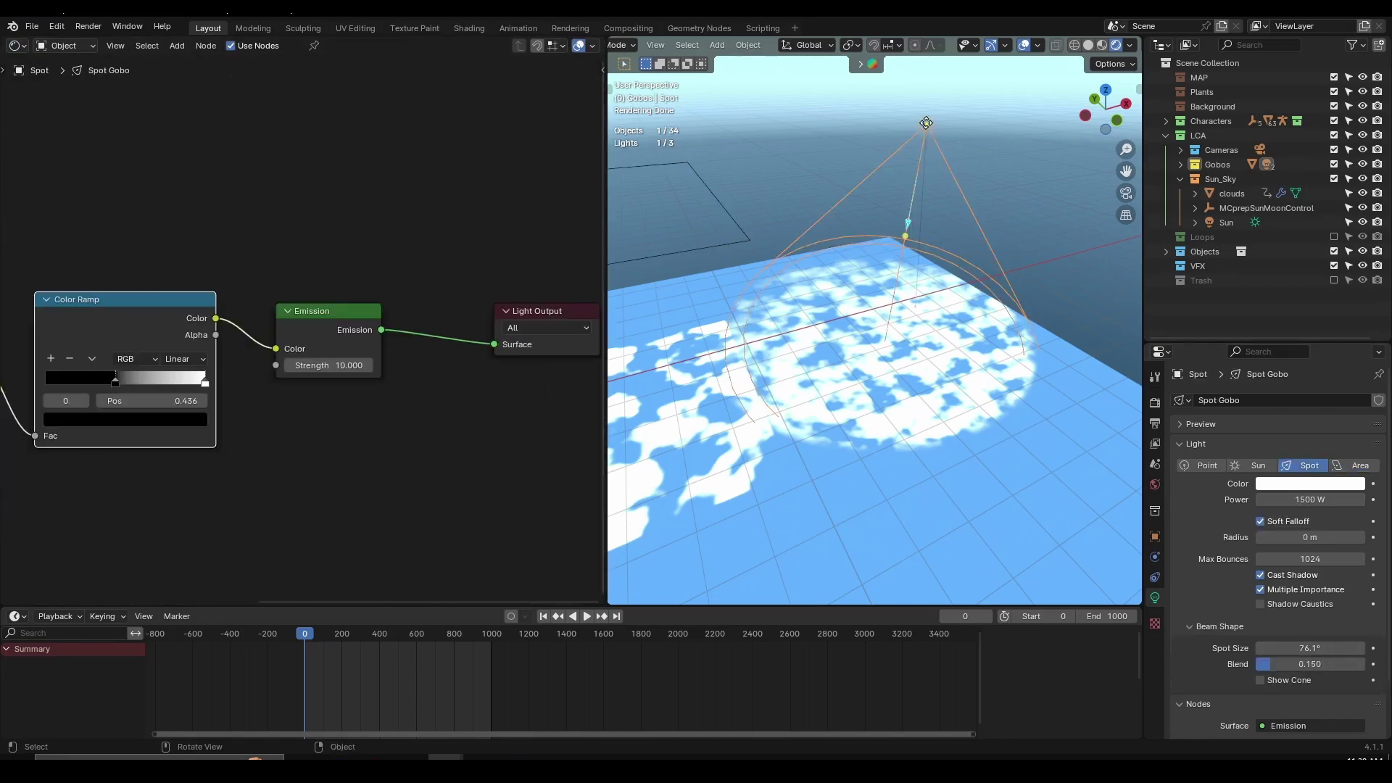
{"action": "scroll", "coordinate": [289, 417], "scroll_direction": "down", "scroll_amount": 1}
{"action": "scroll", "coordinate": [289, 411], "scroll_direction": "down", "scroll_amount": 1}
{"action": "middle_click_drag", "start_coordinate": [259, 358], "coordinate": [372, 350]}
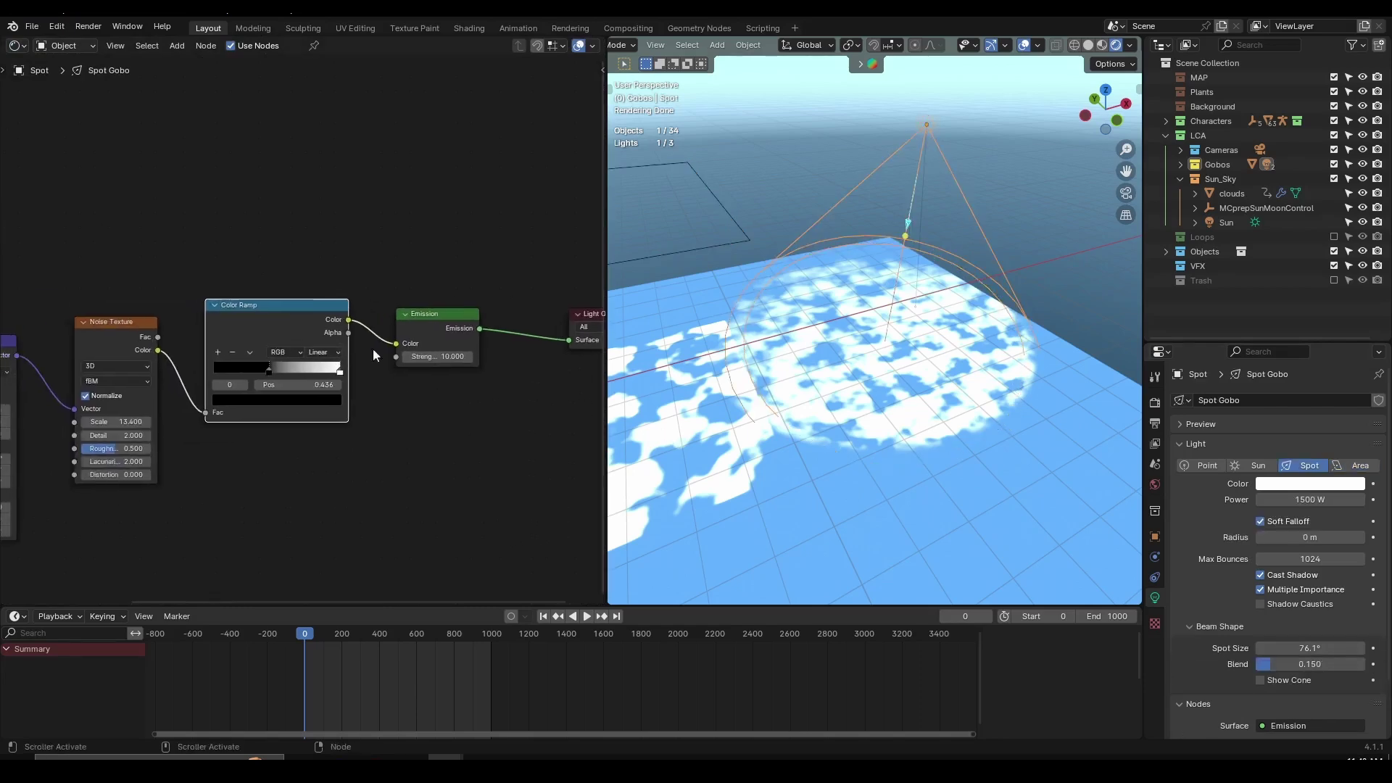
{"action": "scroll", "coordinate": [305, 326], "scroll_direction": "up", "scroll_amount": 3}
{"action": "middle_click_drag", "start_coordinate": [867, 373], "coordinate": [842, 207], "text": "shift"}
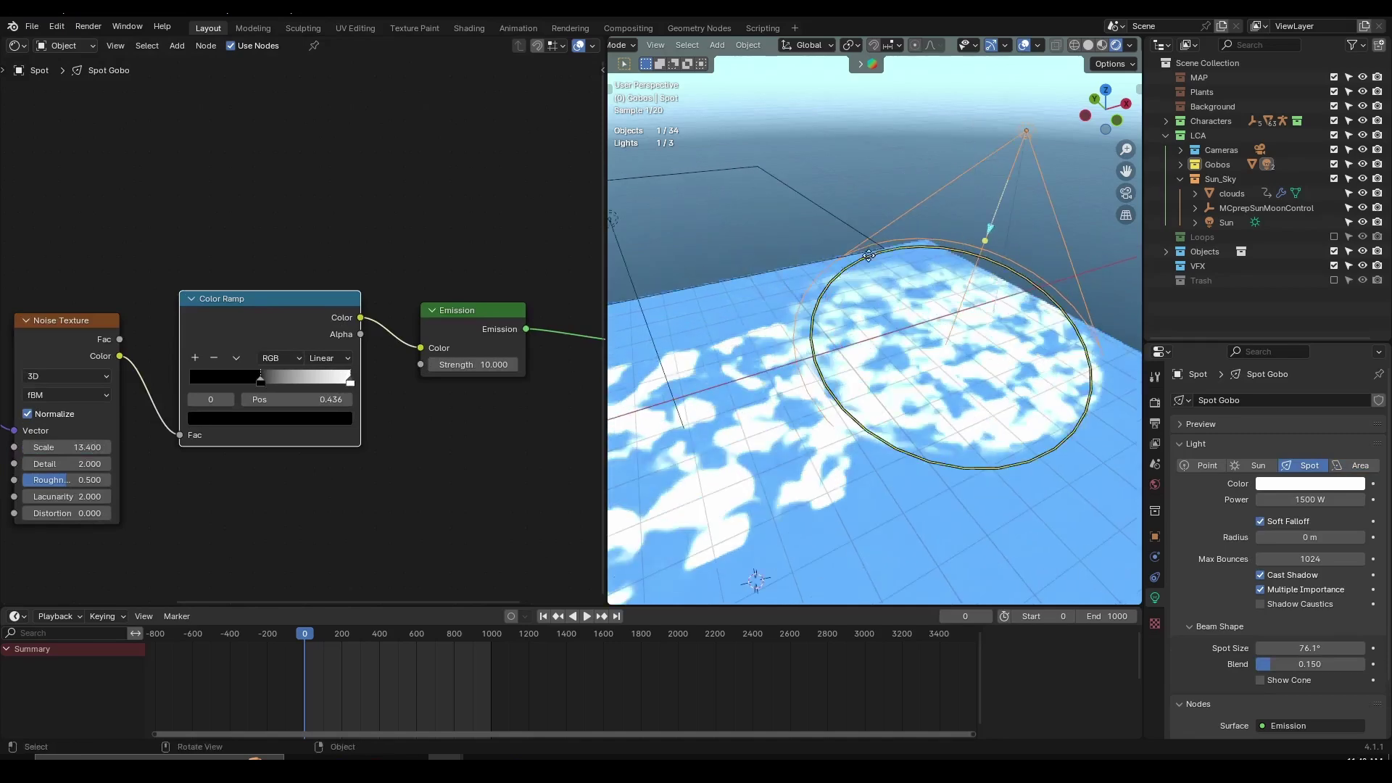
{"action": "left_click", "coordinate": [825, 208]}
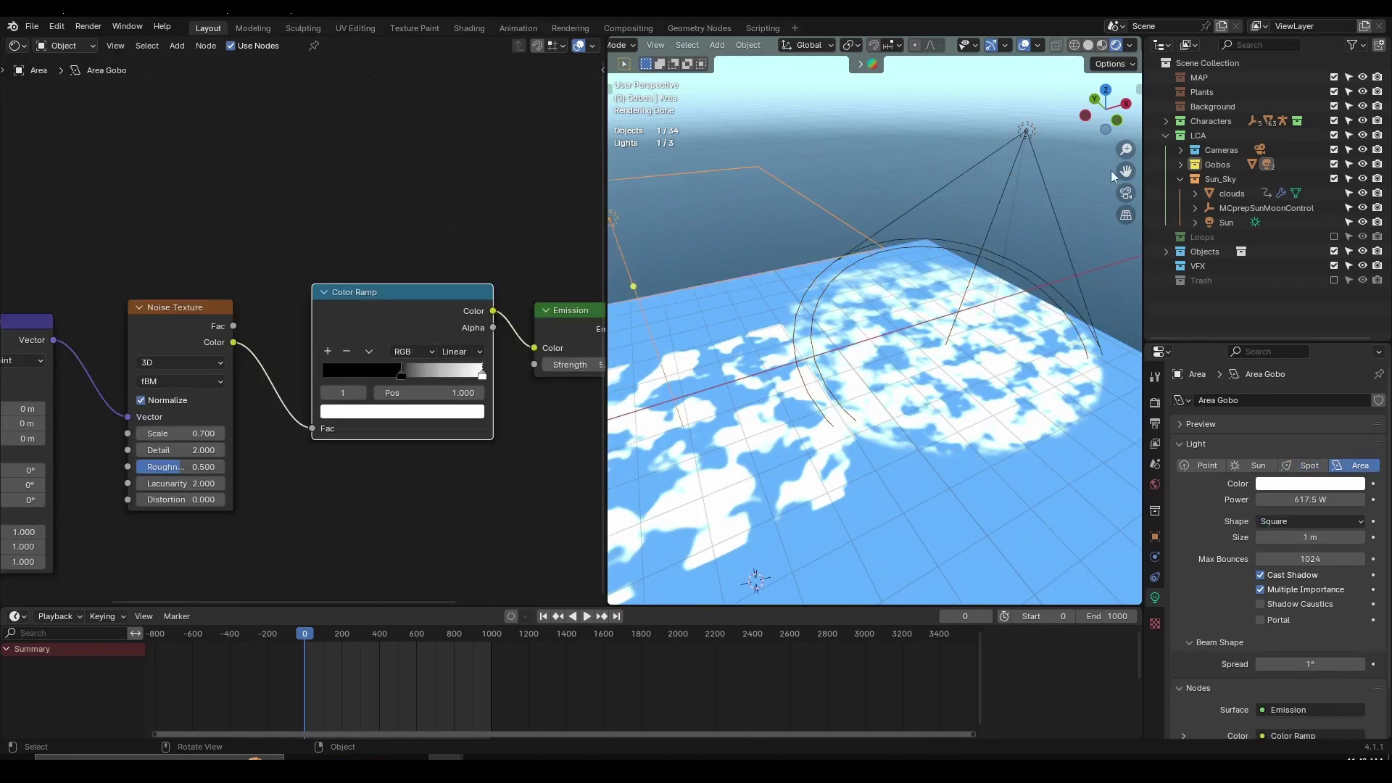
{"action": "left_click", "coordinate": [1029, 142]}
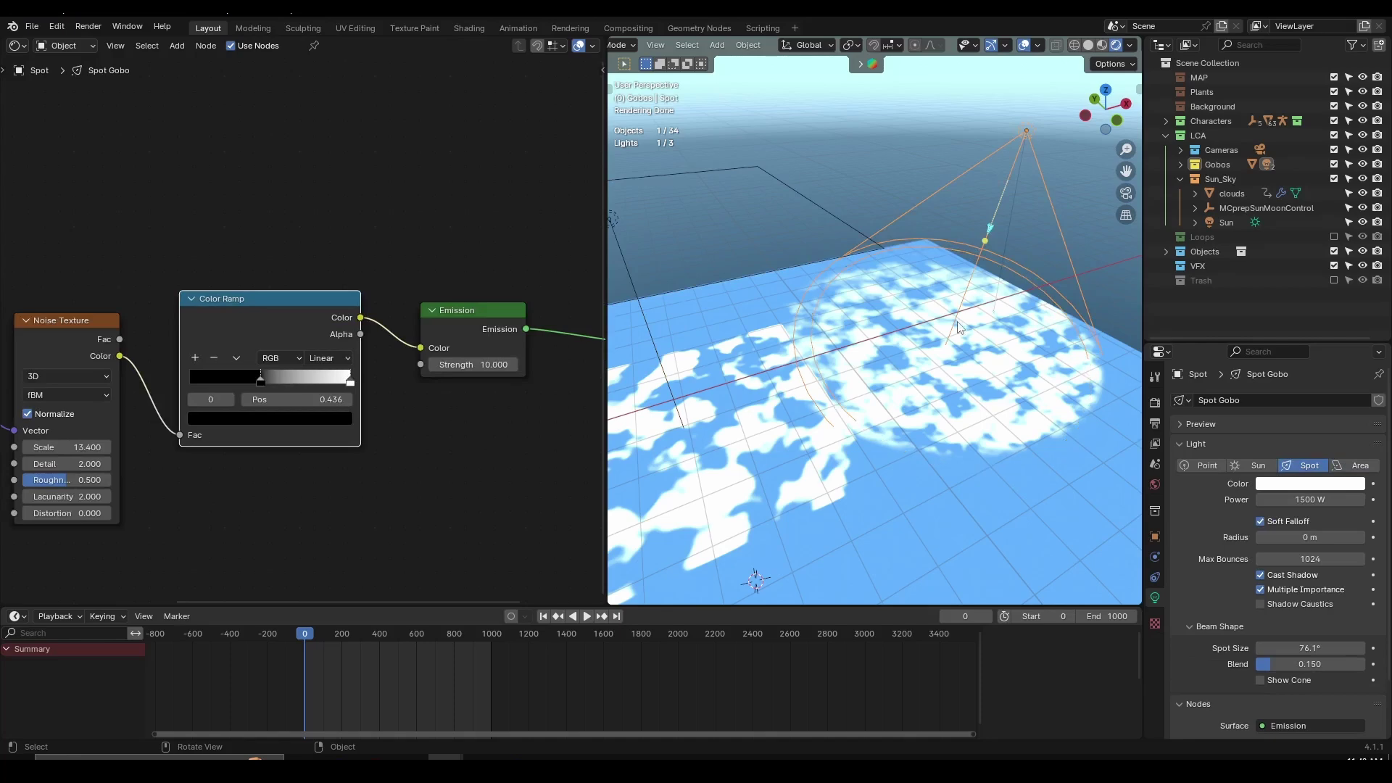
{"action": "scroll", "coordinate": [1046, 351], "scroll_direction": "down", "scroll_amount": 4}
{"action": "scroll", "coordinate": [658, 381], "scroll_direction": "down", "scroll_amount": 5}
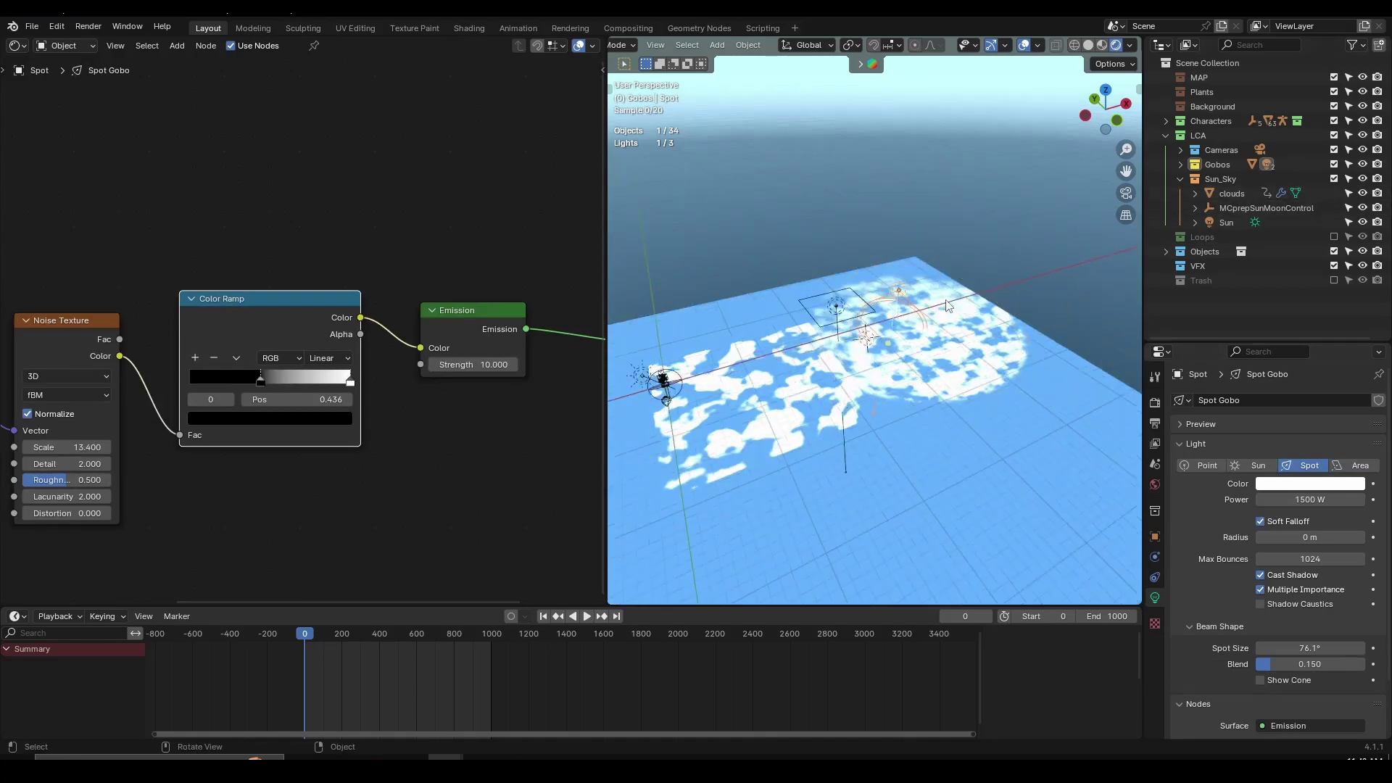
Step: Exclude the Gobos collection from the view layer and include it again, then delete the plane beneath the lights
{"action": "left_click", "coordinate": [1334, 164]}
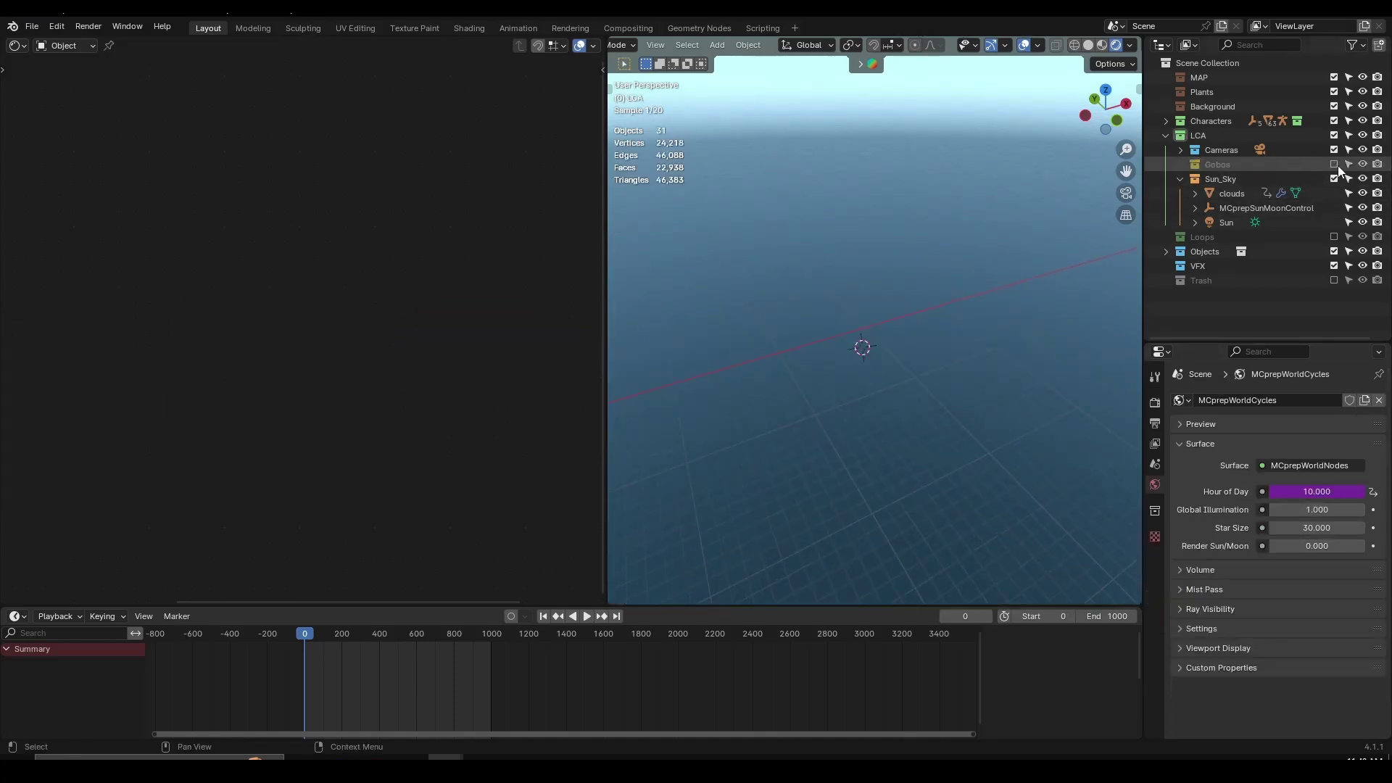
{"action": "left_click", "coordinate": [1334, 164]}
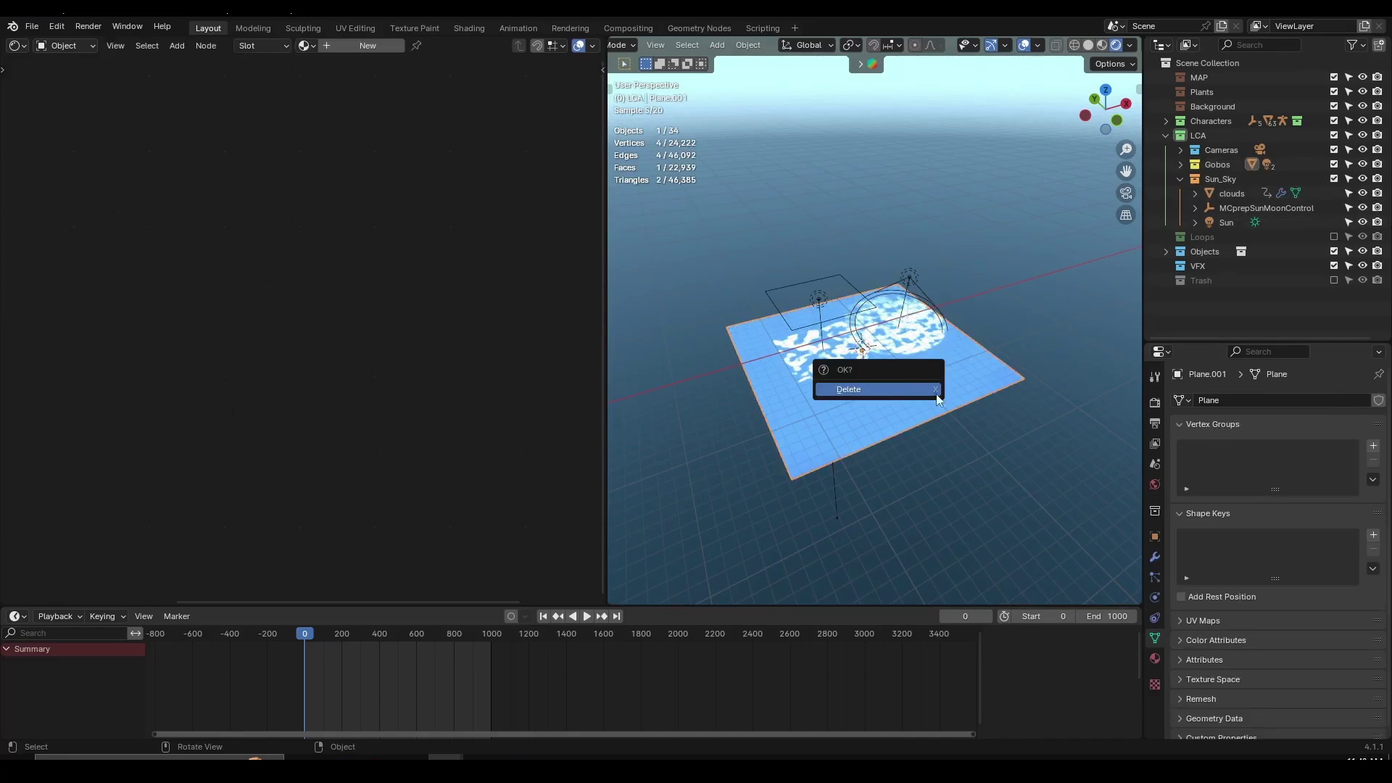
Step: Select the Sun light in the Sun_Sky collection and set its strength to 5
{"action": "left_click", "coordinate": [1255, 222]}
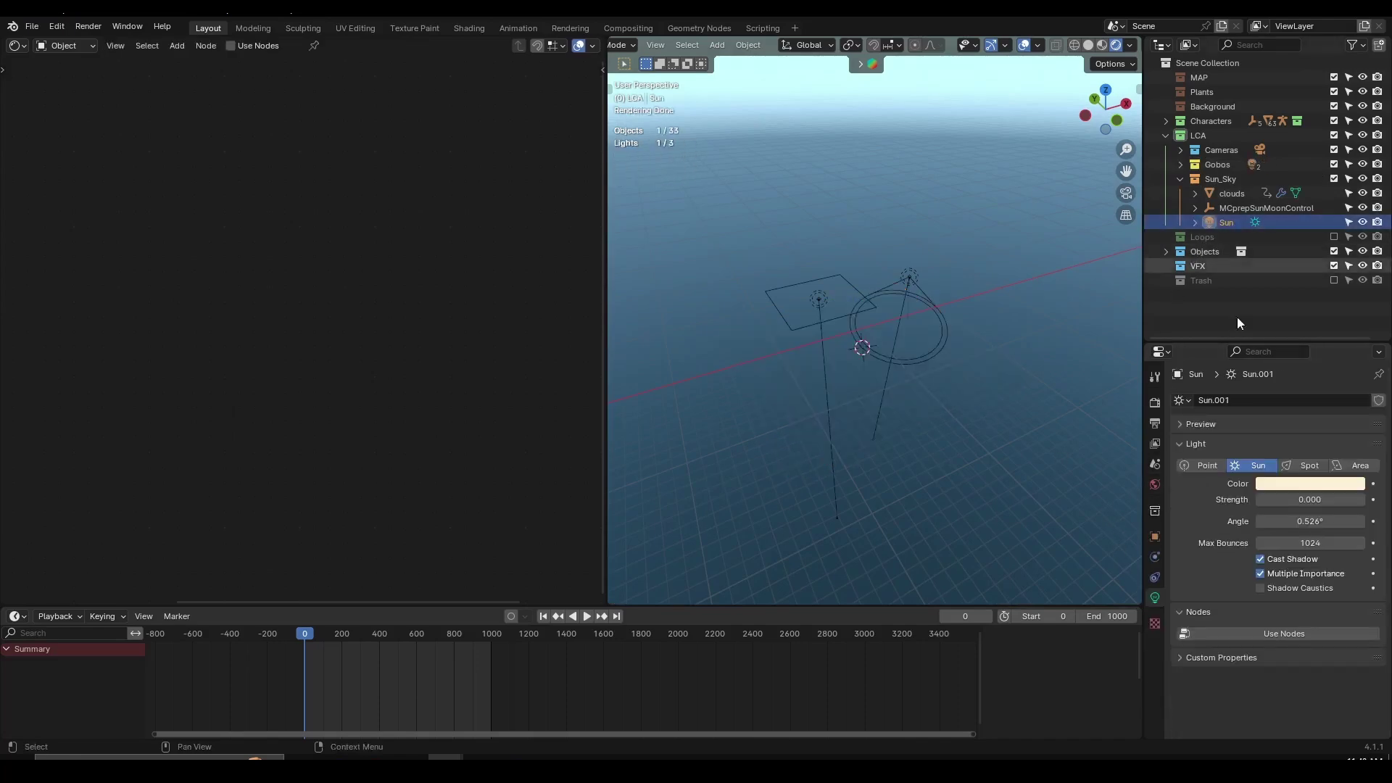
{"action": "left_click", "coordinate": [1335, 493]}
{"action": "type", "text": "5"}
{"action": "key", "text": "Return"}
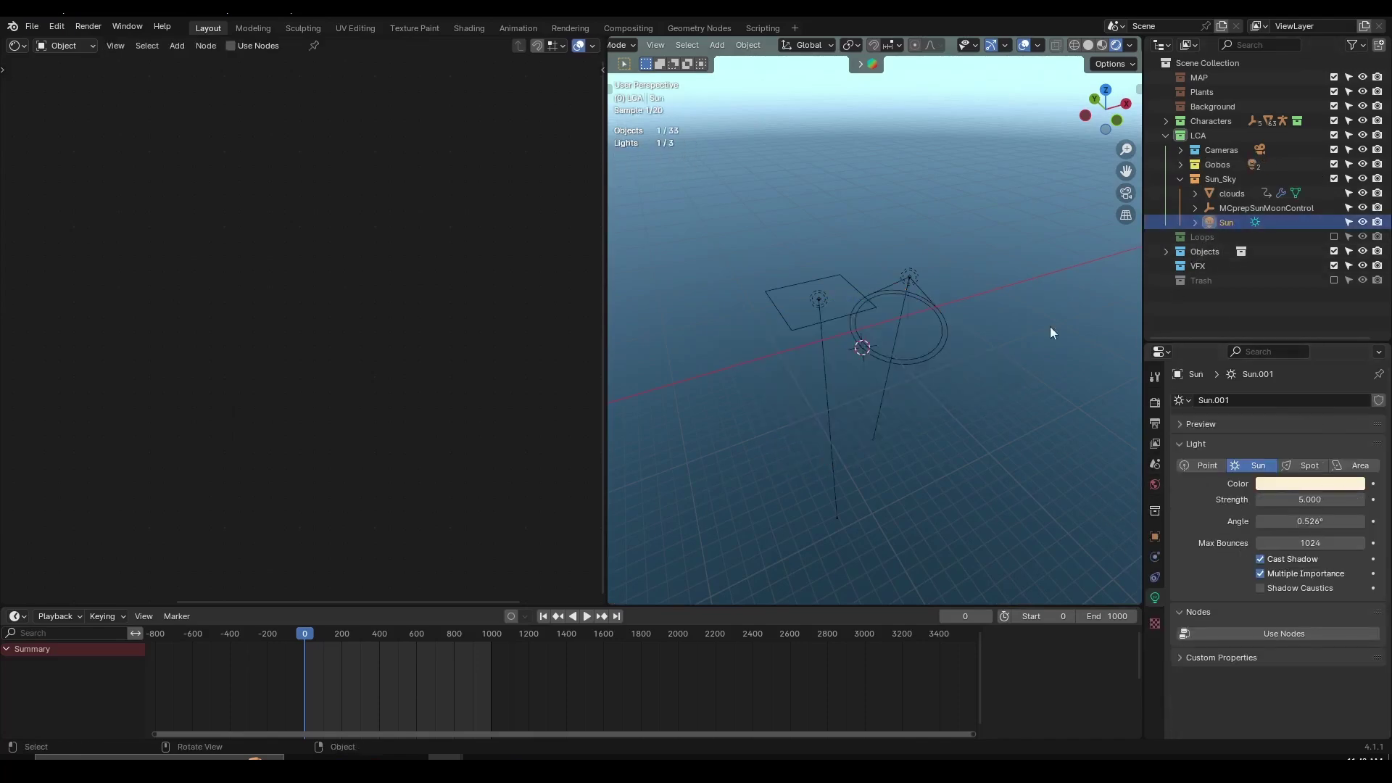
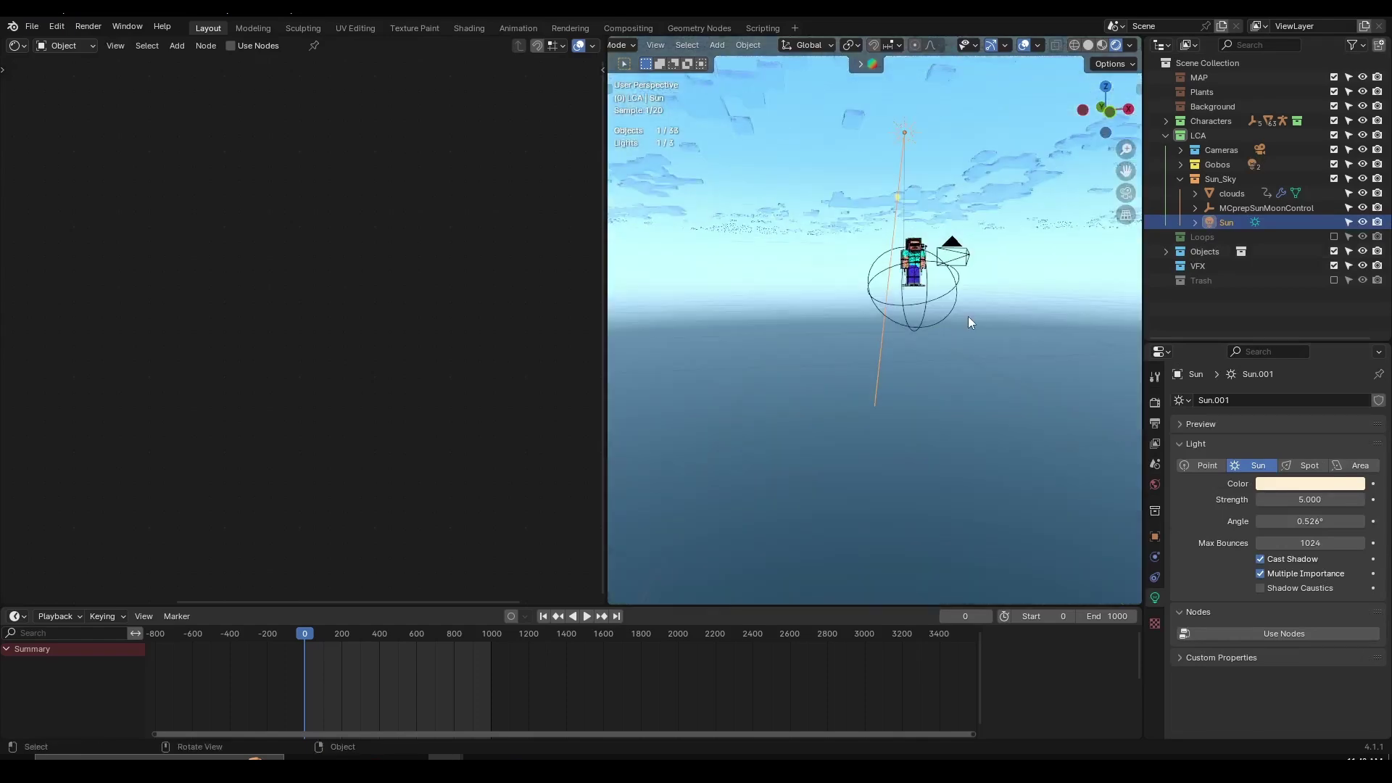
Step: Set the rendered viewport to solid shading and turn the Shader Editor back into a 3D Viewport
{"action": "left_click", "coordinate": [1088, 46]}
{"action": "left_click", "coordinate": [21, 50]}
{"action": "left_click", "coordinate": [43, 85]}
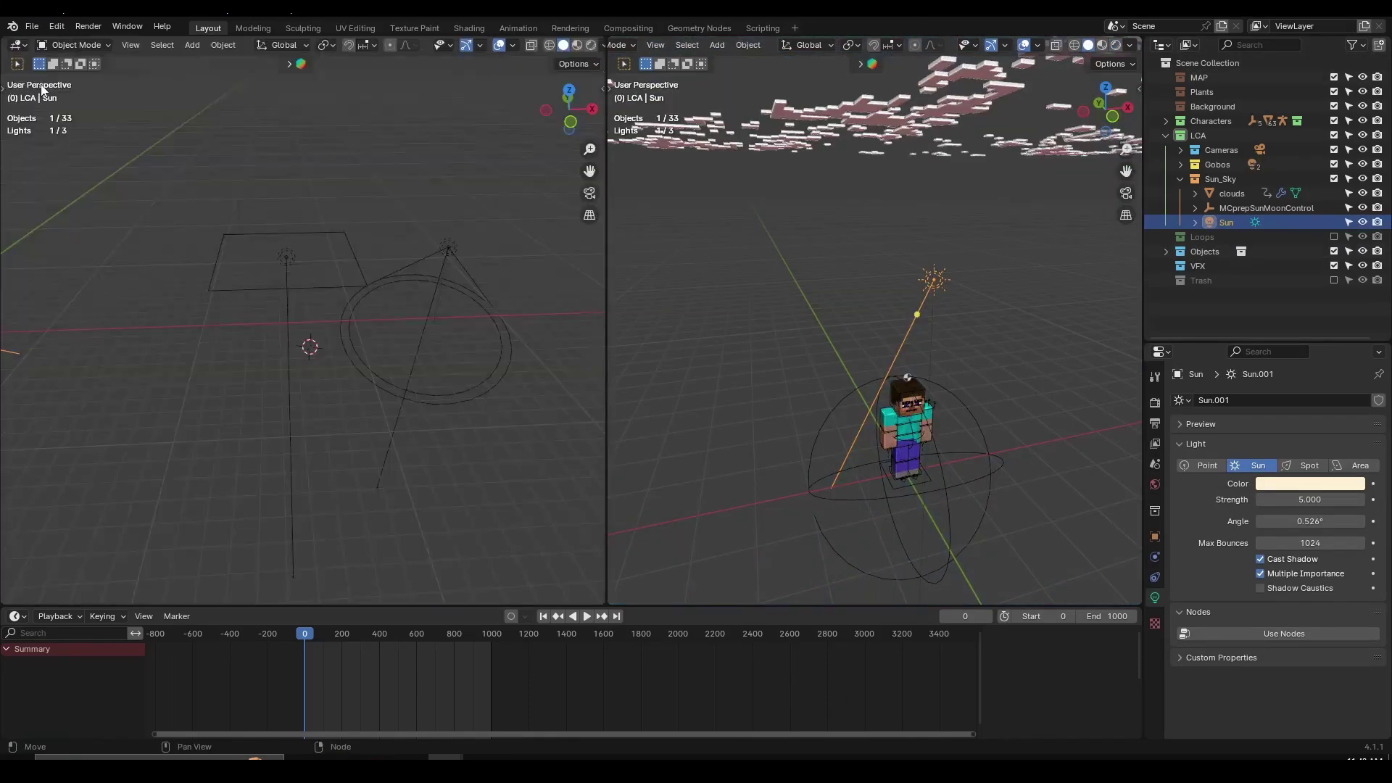
Step: Expand the Objects collection and include its Favourite Objects collection in the view layer
{"action": "left_click", "coordinate": [1240, 252]}
{"action": "left_click", "coordinate": [1163, 251]}
{"action": "middle_click_drag", "start_coordinate": [537, 283], "coordinate": [23, 331], "text": "ctrl"}
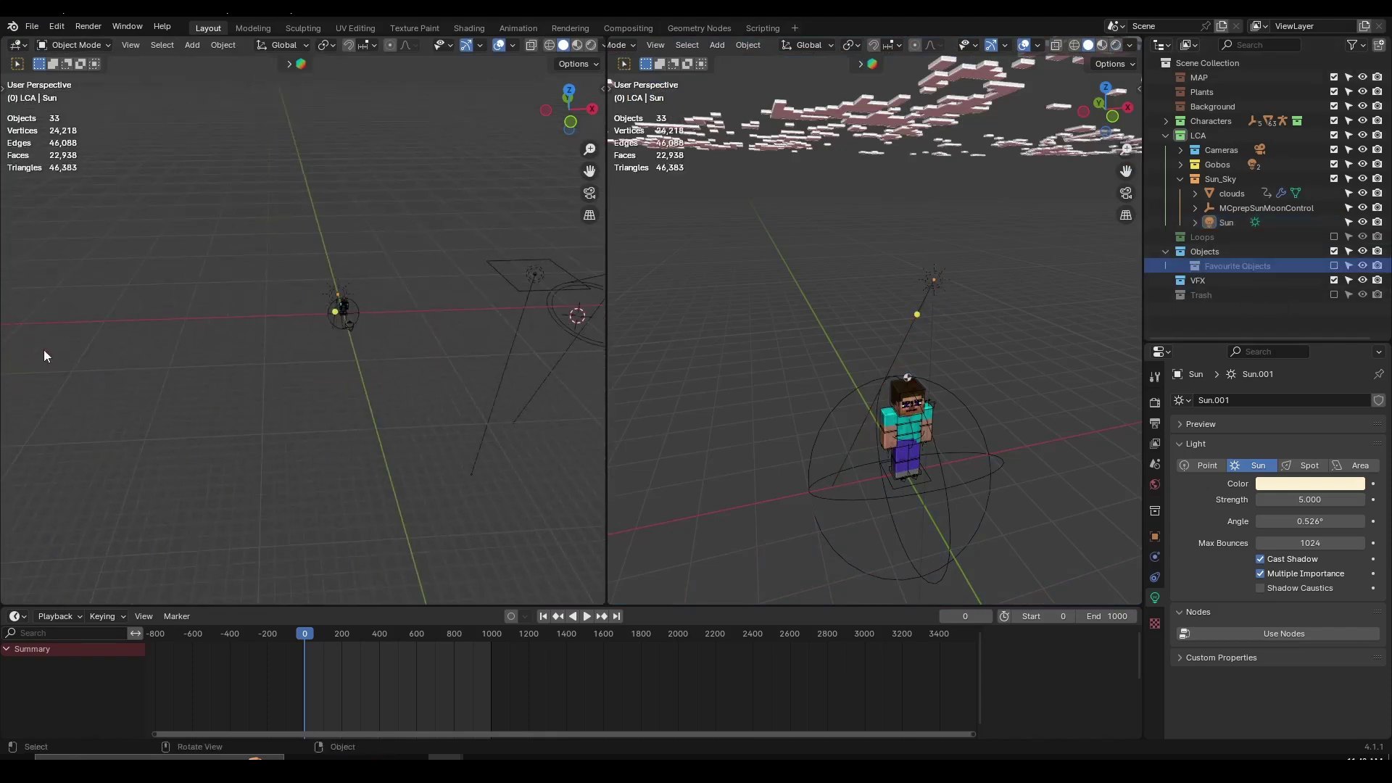
{"action": "left_click", "coordinate": [1333, 267]}
Step: Select the barrel among the favourite objects, frame it, and look over the surrounding terrain and object assets
{"action": "middle_click_drag", "start_coordinate": [313, 304], "coordinate": [362, 308]}
{"action": "scroll", "coordinate": [311, 297], "scroll_direction": "up", "scroll_amount": 3}
{"action": "left_click", "coordinate": [253, 293]}
{"action": "key", "text": "KP_Decimal"}
{"action": "scroll", "coordinate": [253, 293], "scroll_direction": "down", "scroll_amount": 15}
{"action": "scroll", "coordinate": [262, 364], "scroll_direction": "up", "scroll_amount": 4}
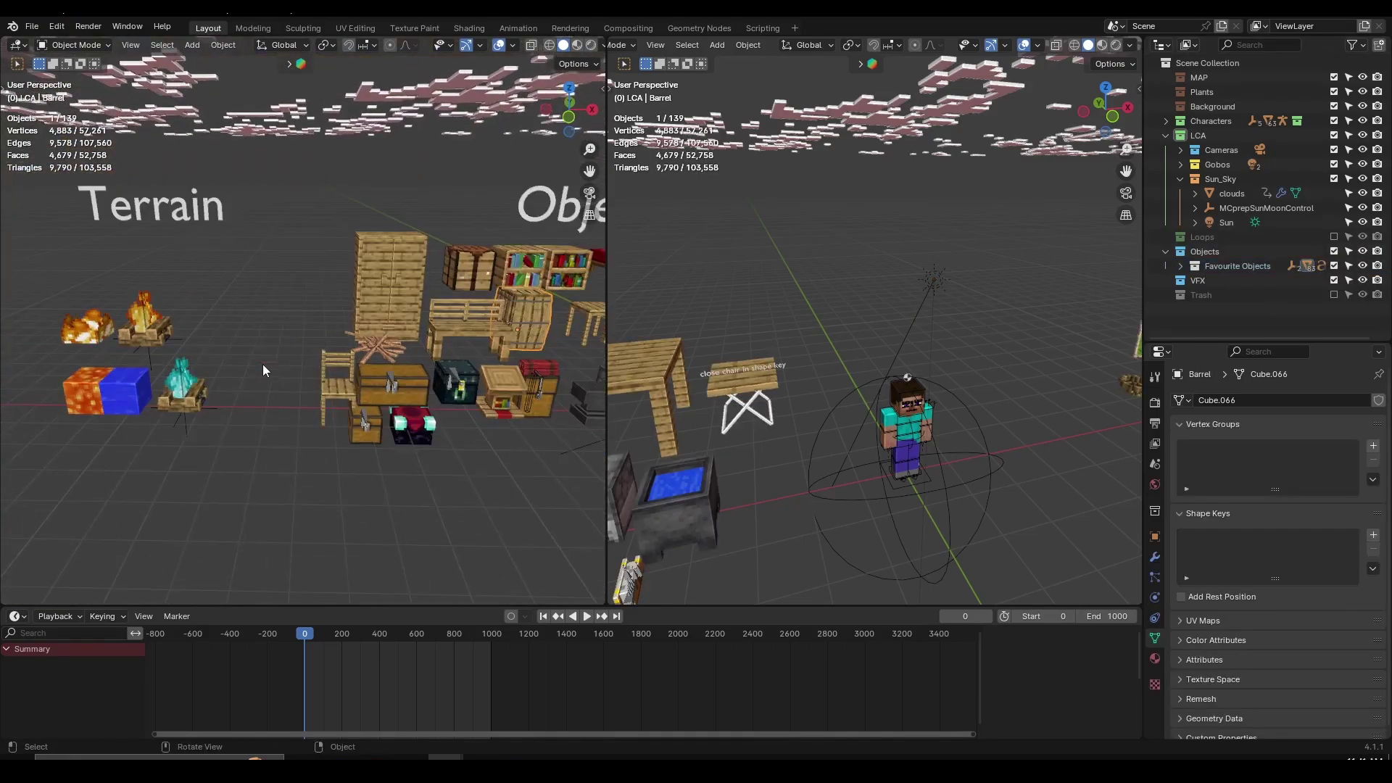
Step: Widen the 3D viewport that shows the asset library and deselect all objects
{"action": "middle_click_drag", "start_coordinate": [299, 354], "coordinate": [384, 392], "text": "shift"}
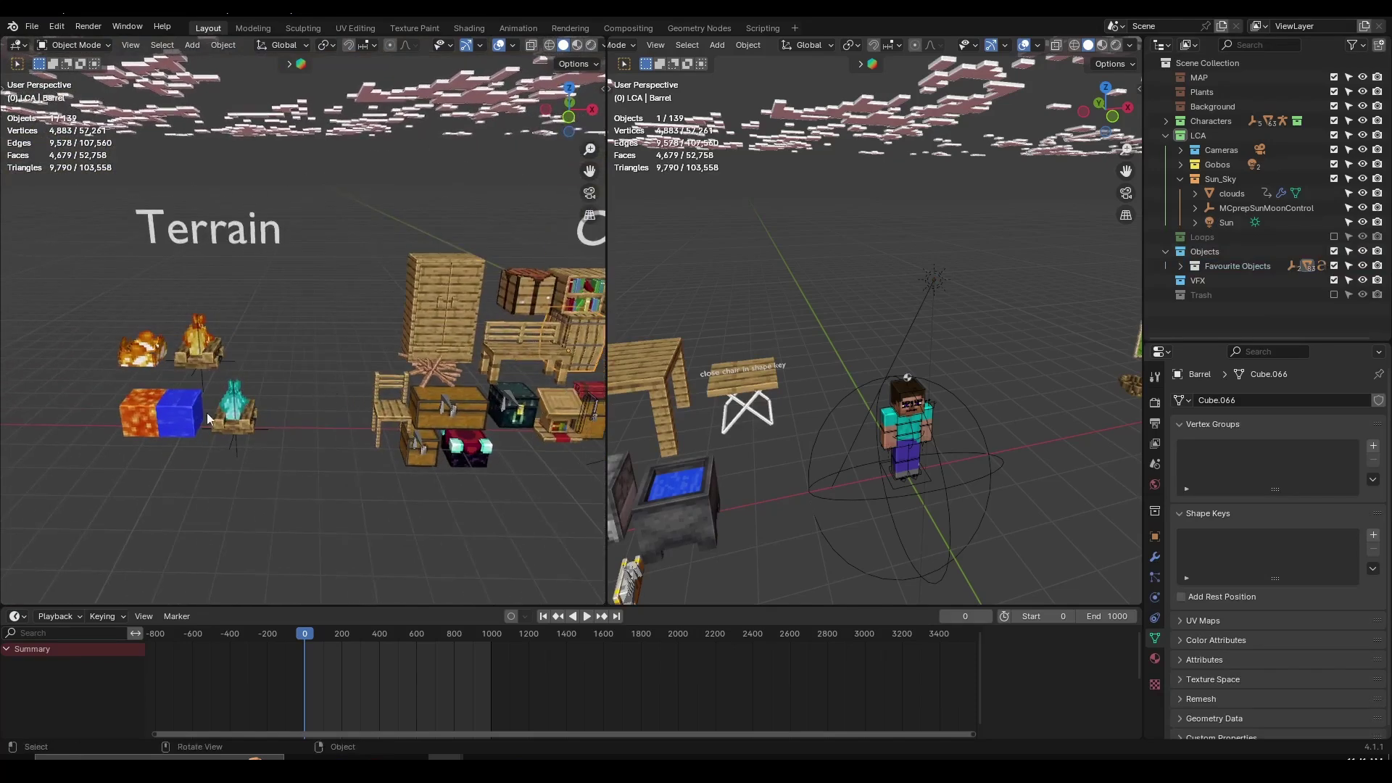
{"action": "scroll", "coordinate": [217, 424], "scroll_direction": "up", "scroll_amount": 2}
{"action": "key", "text": "n"}
{"action": "key", "text": "n"}
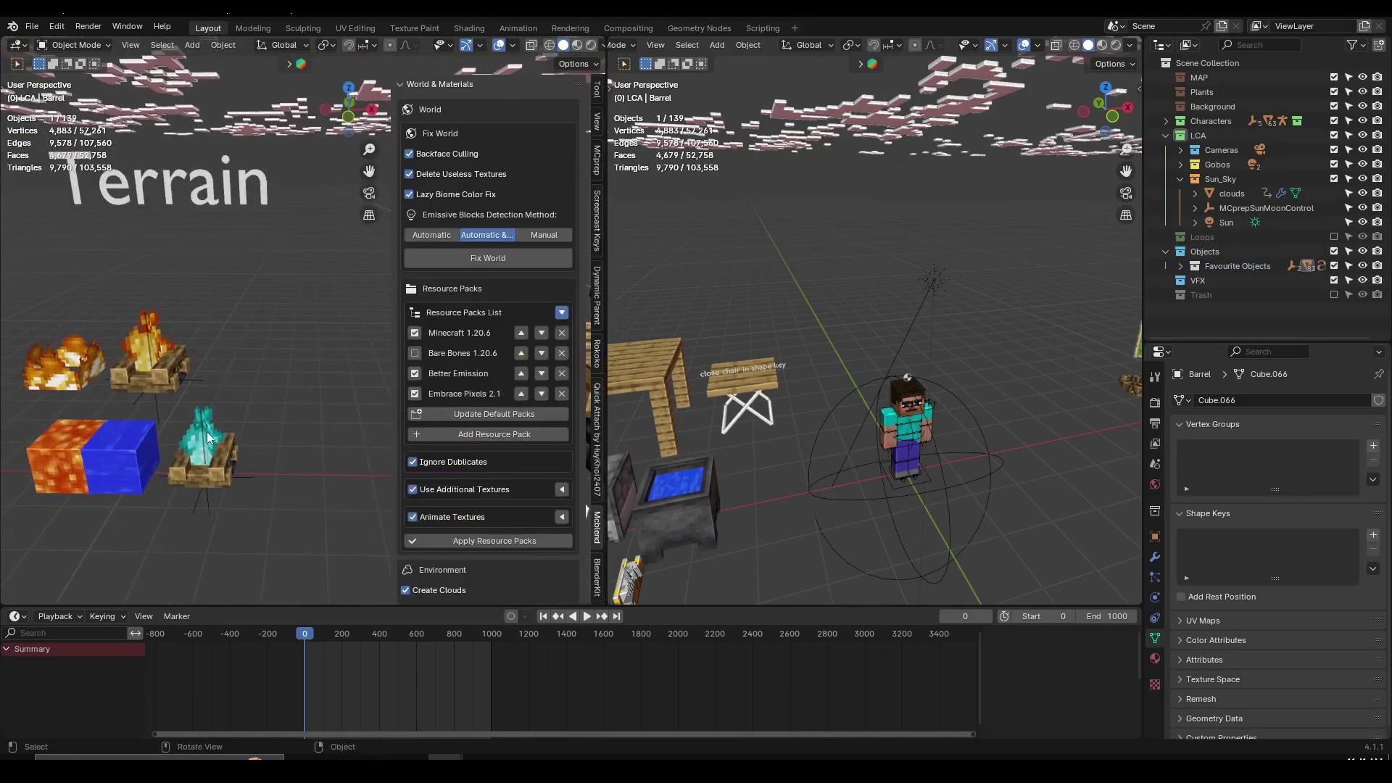
{"action": "left_click", "coordinate": [602, 330]}
{"action": "left_click_drag", "start_coordinate": [606, 334], "coordinate": [655, 336]}
{"action": "scroll", "coordinate": [446, 446], "scroll_direction": "down", "scroll_amount": 1}
{"action": "middle_click_drag", "start_coordinate": [446, 447], "coordinate": [463, 402]}
{"action": "key", "text": "alt+a"}
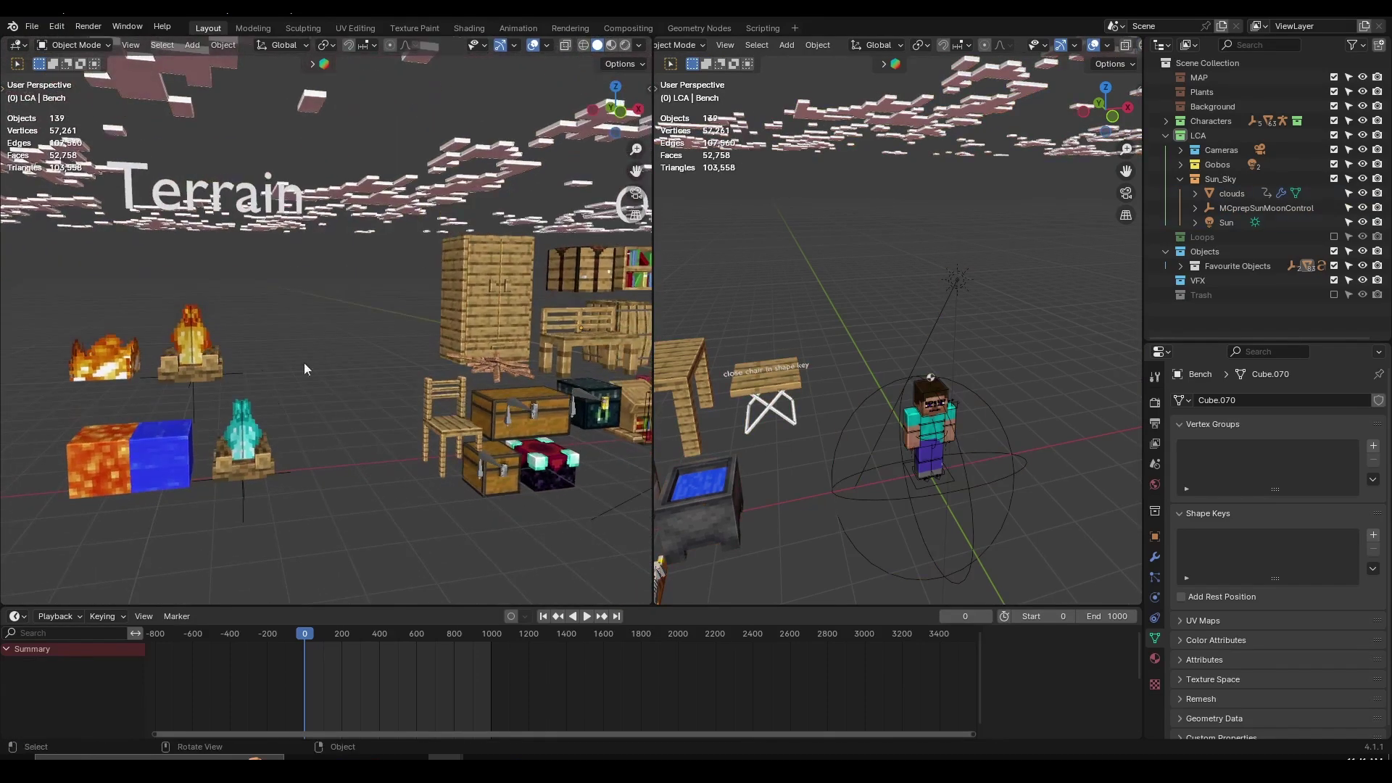
Step: Look over the Objects group from several angles and return to a close view of the Terrain group
{"action": "scroll", "coordinate": [313, 328], "scroll_direction": "down", "scroll_amount": 1}
{"action": "middle_click_drag", "start_coordinate": [441, 356], "coordinate": [309, 349], "text": "shift"}
{"action": "scroll", "coordinate": [309, 350], "scroll_direction": "down", "scroll_amount": 1}
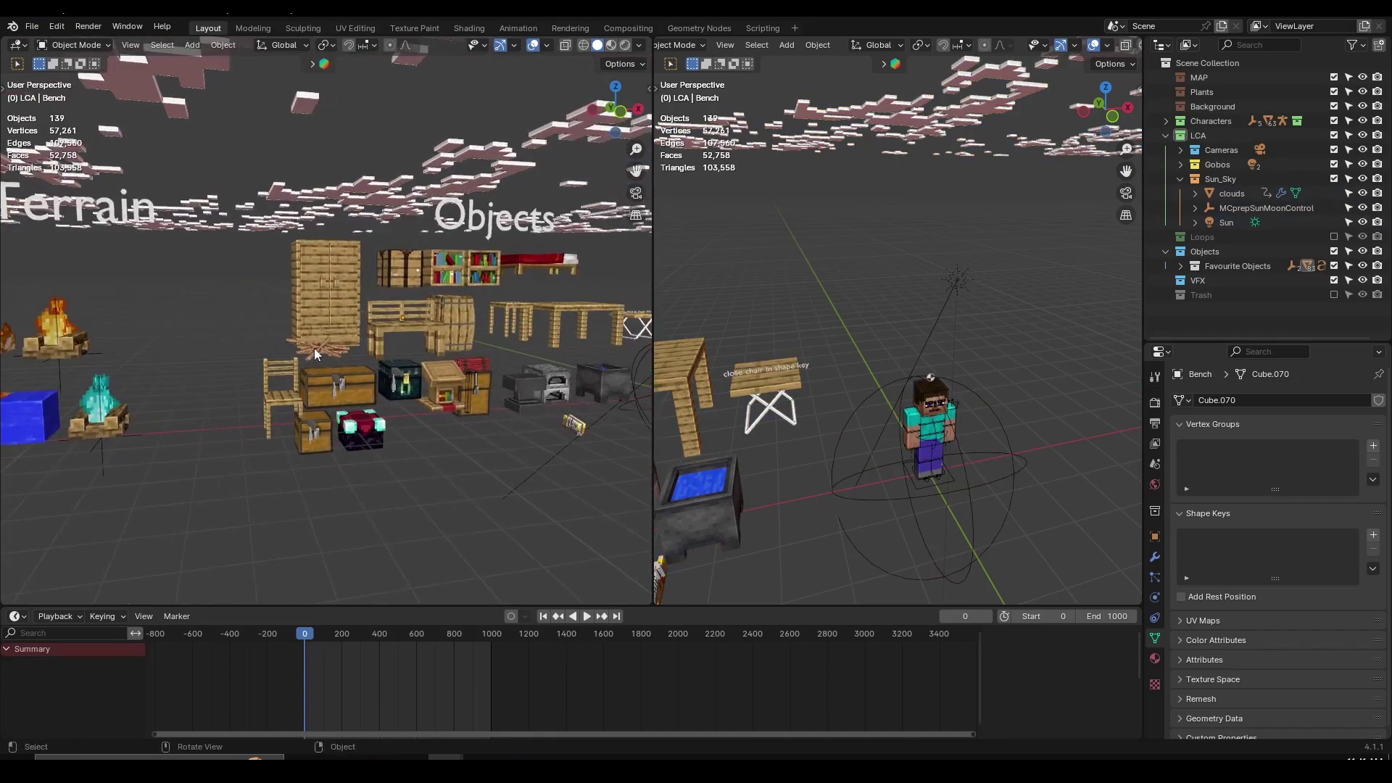
{"action": "middle_click_drag", "start_coordinate": [473, 312], "coordinate": [415, 363]}
{"action": "scroll", "coordinate": [399, 303], "scroll_direction": "down", "scroll_amount": 5}
{"action": "scroll", "coordinate": [415, 363], "scroll_direction": "up", "scroll_amount": 5}
{"action": "scroll", "coordinate": [319, 344], "scroll_direction": "down", "scroll_amount": 2}
{"action": "middle_click_drag", "start_coordinate": [319, 344], "coordinate": [451, 324]}
{"action": "scroll", "coordinate": [382, 345], "scroll_direction": "down", "scroll_amount": 2}
{"action": "scroll", "coordinate": [275, 300], "scroll_direction": "up", "scroll_amount": 3}
{"action": "middle_click_drag", "start_coordinate": [314, 335], "coordinate": [150, 363]}
{"action": "scroll", "coordinate": [230, 311], "scroll_direction": "up", "scroll_amount": 6}
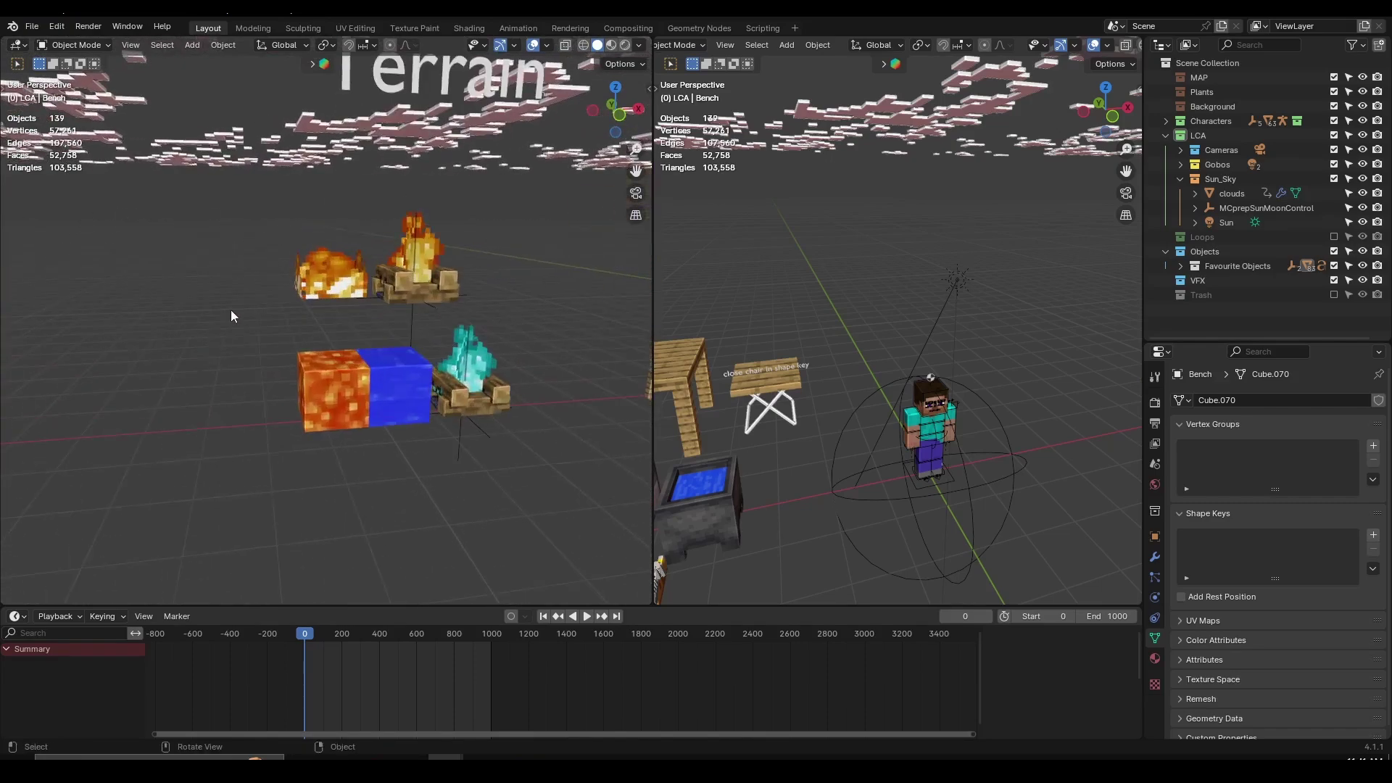
Step: Play the animation and examine the animated fire, campfire, lava and water textures up close
{"action": "key", "text": "space"}
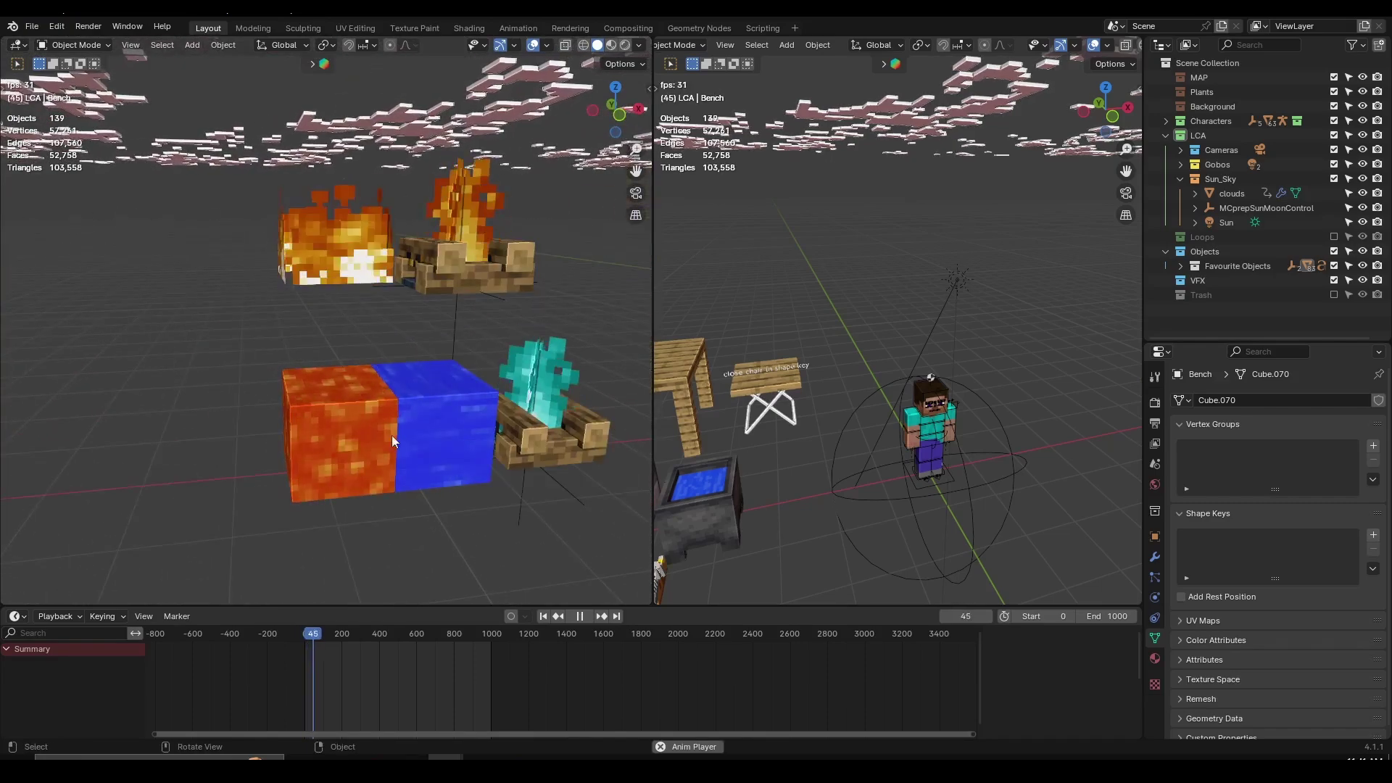
{"action": "scroll", "coordinate": [446, 398], "scroll_direction": "up", "scroll_amount": 2}
{"action": "middle_click_drag", "start_coordinate": [485, 397], "coordinate": [397, 409], "text": "shift"}
{"action": "scroll", "coordinate": [439, 400], "scroll_direction": "down", "scroll_amount": 1}
{"action": "scroll", "coordinate": [345, 672], "scroll_direction": "up", "scroll_amount": 6}
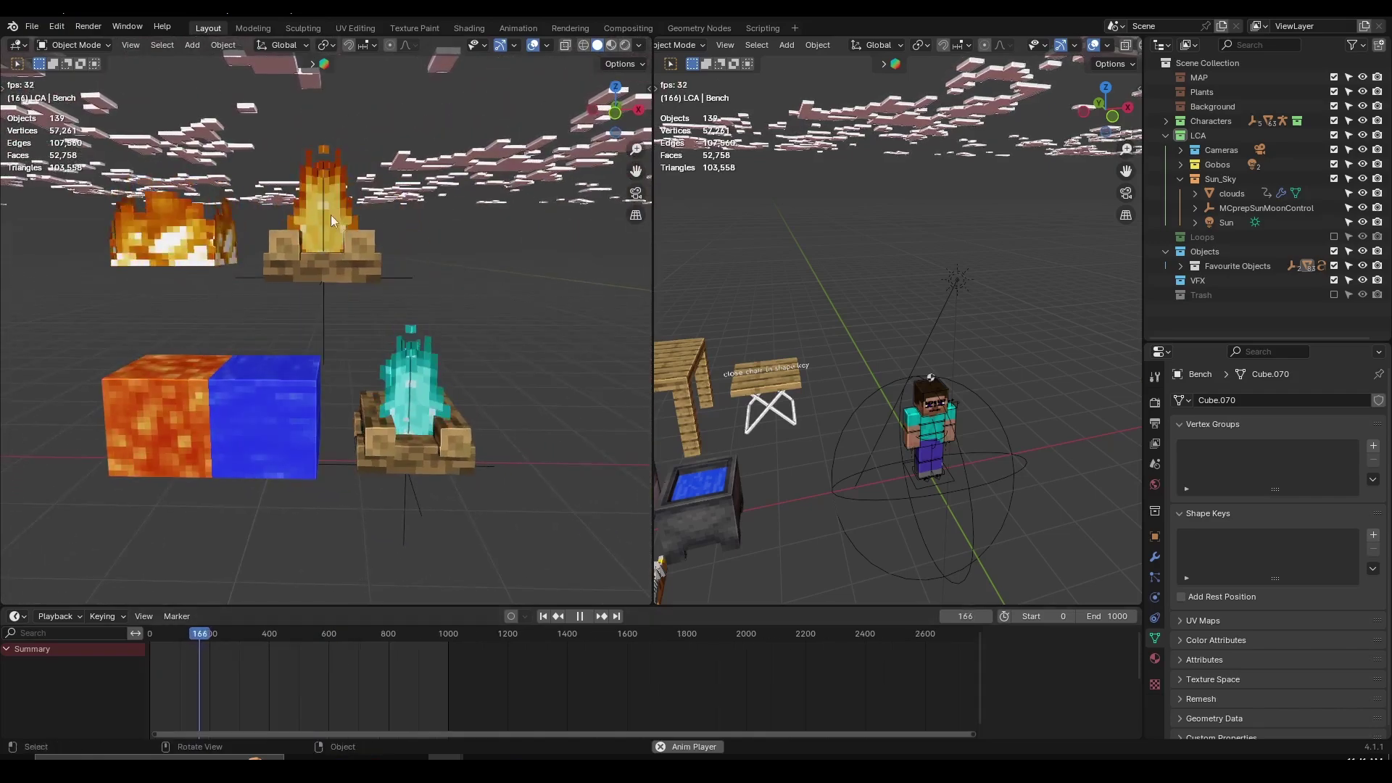
Step: Select the empties of the orange and teal campfires in turn and try moving each one
{"action": "middle_click_drag", "start_coordinate": [325, 211], "coordinate": [368, 269]}
{"action": "left_click", "coordinate": [343, 344]}
{"action": "middle_click_drag", "start_coordinate": [428, 373], "coordinate": [404, 359]}
{"action": "key", "text": "g"}
{"action": "right_click", "coordinate": [422, 348]}
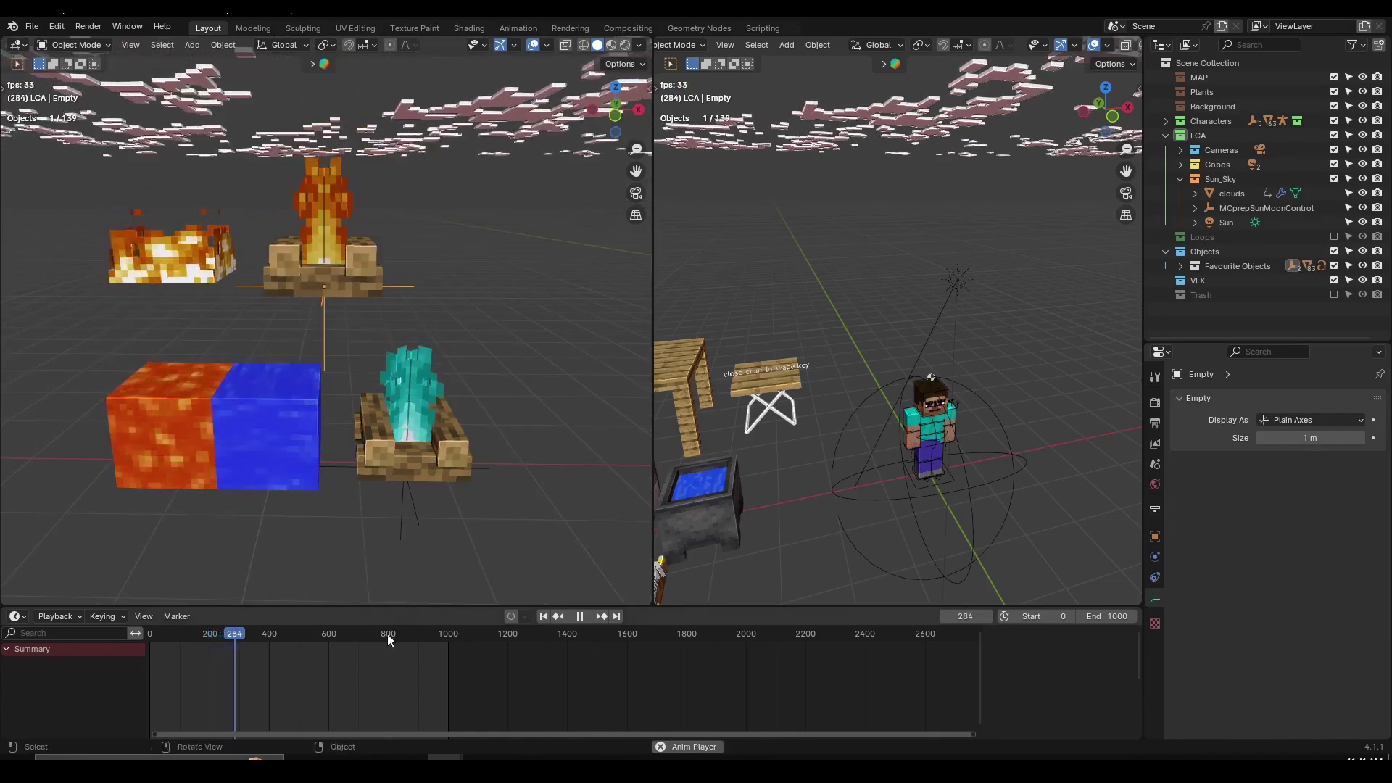
{"action": "middle_click_drag", "start_coordinate": [337, 664], "coordinate": [559, 662]}
{"action": "scroll", "coordinate": [559, 662], "scroll_direction": "up", "scroll_amount": 1}
{"action": "left_click", "coordinate": [411, 502]}
{"action": "key", "text": "g"}
{"action": "right_click", "coordinate": [441, 492]}
Step: Stop the playback and examine the chests, lectern and furniture in the Objects group
{"action": "scroll", "coordinate": [428, 444], "scroll_direction": "down", "scroll_amount": 5}
{"action": "middle_click_drag", "start_coordinate": [434, 403], "coordinate": [228, 416], "text": "shift"}
{"action": "key", "text": "space"}
{"action": "middle_click_drag", "start_coordinate": [444, 309], "coordinate": [380, 338], "text": "shift"}
{"action": "scroll", "coordinate": [371, 290], "scroll_direction": "up", "scroll_amount": 4}
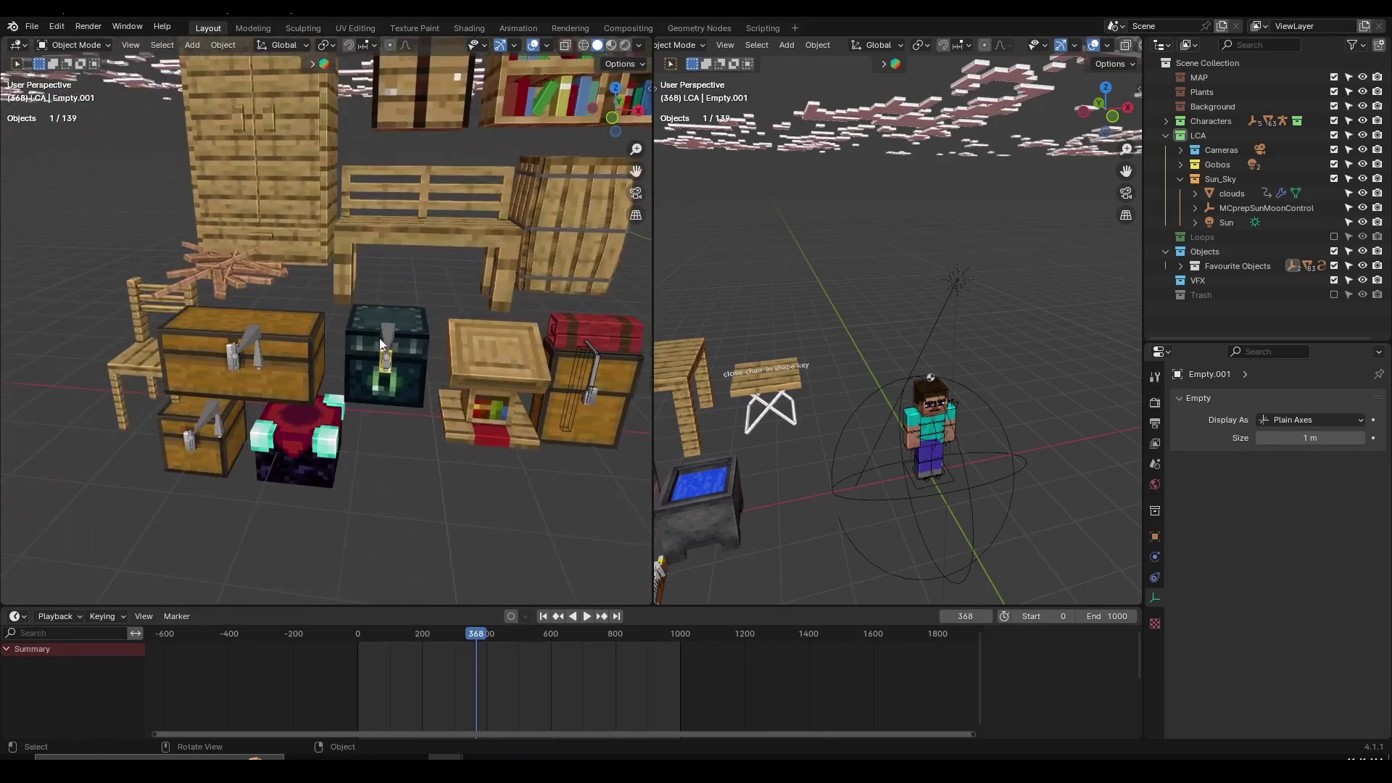
Step: Frame the stick pile in front of the wardrobe and try moving it
{"action": "left_click", "coordinate": [234, 276]}
{"action": "key", "text": "KP_Decimal"}
{"action": "key", "text": "g"}
{"action": "left_click", "coordinate": [424, 377]}
{"action": "middle_click_drag", "start_coordinate": [424, 377], "coordinate": [393, 265]}
{"action": "key", "text": "g"}
{"action": "left_click", "coordinate": [457, 335]}
Step: Select and frame individual furniture assets, including the backpack, to examine them up close, and undo the last change
{"action": "scroll", "coordinate": [457, 335], "scroll_direction": "down", "scroll_amount": 3}
{"action": "left_click", "coordinate": [402, 214]}
{"action": "middle_click_drag", "start_coordinate": [401, 215], "coordinate": [154, 359]}
{"action": "scroll", "coordinate": [447, 253], "scroll_direction": "down", "scroll_amount": 1}
{"action": "middle_click_drag", "start_coordinate": [447, 252], "coordinate": [264, 485], "text": "shift"}
{"action": "left_click", "coordinate": [313, 290]}
{"action": "key", "text": "KP_Decimal"}
{"action": "middle_click_drag", "start_coordinate": [377, 348], "coordinate": [441, 294]}
{"action": "scroll", "coordinate": [435, 376], "scroll_direction": "down", "scroll_amount": 1}
{"action": "scroll", "coordinate": [448, 319], "scroll_direction": "up", "scroll_amount": 3}
{"action": "scroll", "coordinate": [426, 332], "scroll_direction": "up", "scroll_amount": 2}
{"action": "scroll", "coordinate": [429, 328], "scroll_direction": "down", "scroll_amount": 6}
{"action": "left_click", "coordinate": [439, 315]}
{"action": "key", "text": "KP_Decimal"}
{"action": "scroll", "coordinate": [390, 307], "scroll_direction": "up", "scroll_amount": 3}
{"action": "scroll", "coordinate": [441, 294], "scroll_direction": "down", "scroll_amount": 6}
{"action": "middle_click_drag", "start_coordinate": [359, 422], "coordinate": [383, 260], "text": "shift"}
{"action": "key", "text": "ctrl+z"}
{"action": "scroll", "coordinate": [487, 291], "scroll_direction": "up", "scroll_amount": 2}
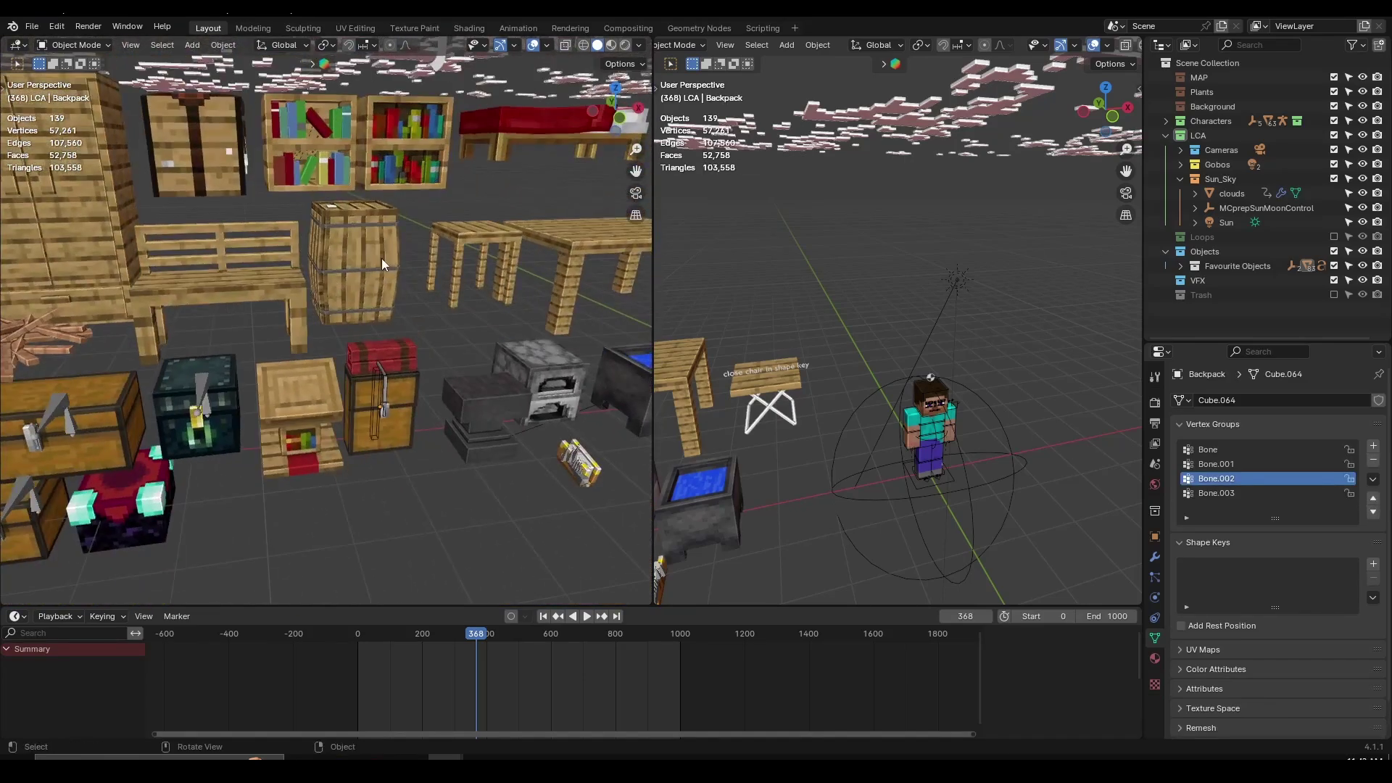
Step: Select the barrel and its neighbouring assets in turn and examine the lower row up close
{"action": "left_click", "coordinate": [382, 258]}
{"action": "middle_click_drag", "start_coordinate": [491, 275], "coordinate": [437, 275]}
{"action": "left_click", "coordinate": [471, 290], "text": "shift"}
{"action": "left_click", "coordinate": [436, 273]}
{"action": "left_click", "coordinate": [419, 432]}
{"action": "middle_click_drag", "start_coordinate": [419, 432], "coordinate": [395, 393]}
{"action": "key", "text": "KP_Decimal"}
{"action": "scroll", "coordinate": [391, 380], "scroll_direction": "down", "scroll_amount": 6}
{"action": "scroll", "coordinate": [395, 397], "scroll_direction": "up", "scroll_amount": 3}
Step: Put the book's armature in Pose Mode, try rotating a page bone, and return to Object Mode
{"action": "left_click", "coordinate": [341, 438]}
{"action": "middle_click_drag", "start_coordinate": [340, 438], "coordinate": [356, 406]}
{"action": "key", "text": "ctrl+Tab"}
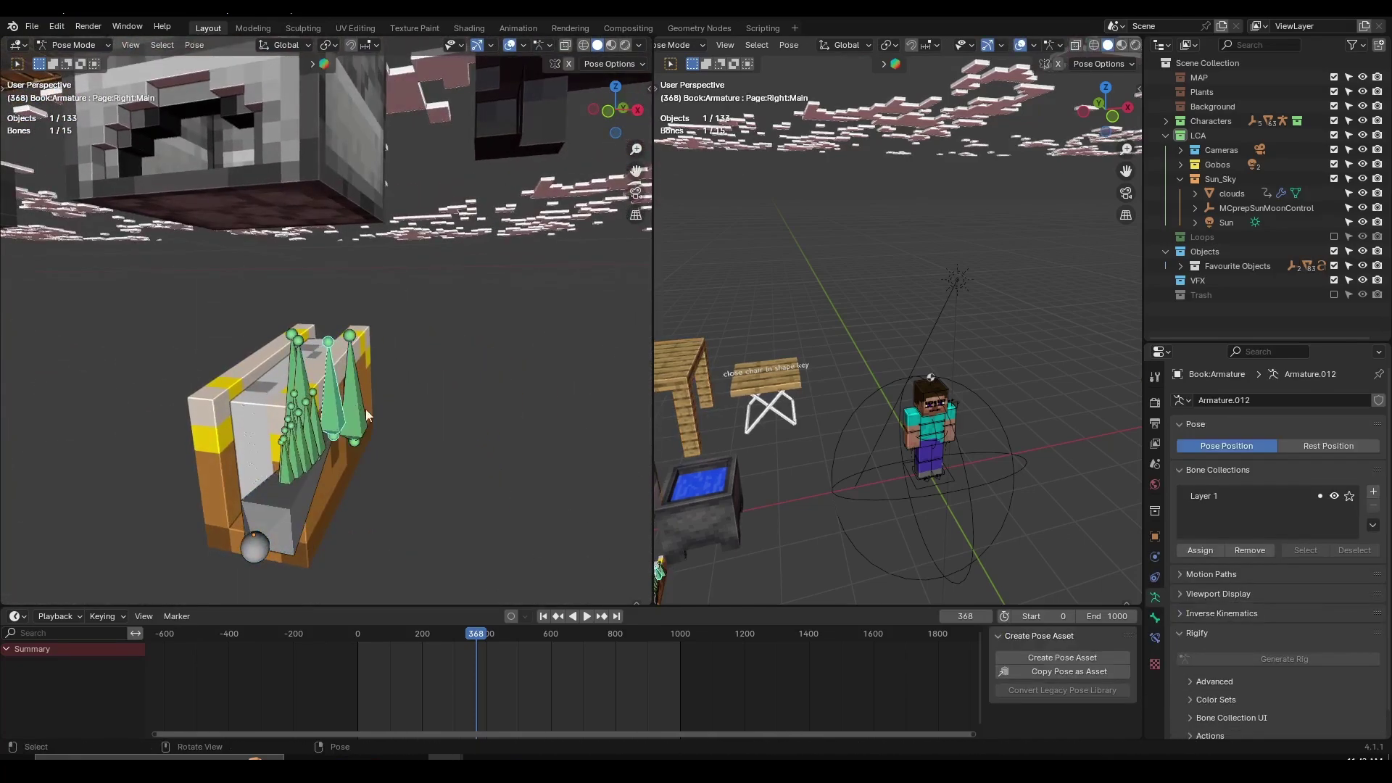
{"action": "left_click", "coordinate": [356, 406]}
{"action": "key", "text": "r"}
{"action": "right_click", "coordinate": [344, 395]}
{"action": "scroll", "coordinate": [341, 389], "scroll_direction": "down", "scroll_amount": 5}
{"action": "middle_click_drag", "start_coordinate": [341, 388], "coordinate": [438, 400]}
{"action": "key", "text": "ctrl+Tab"}
{"action": "scroll", "coordinate": [435, 396], "scroll_direction": "down", "scroll_amount": 5}
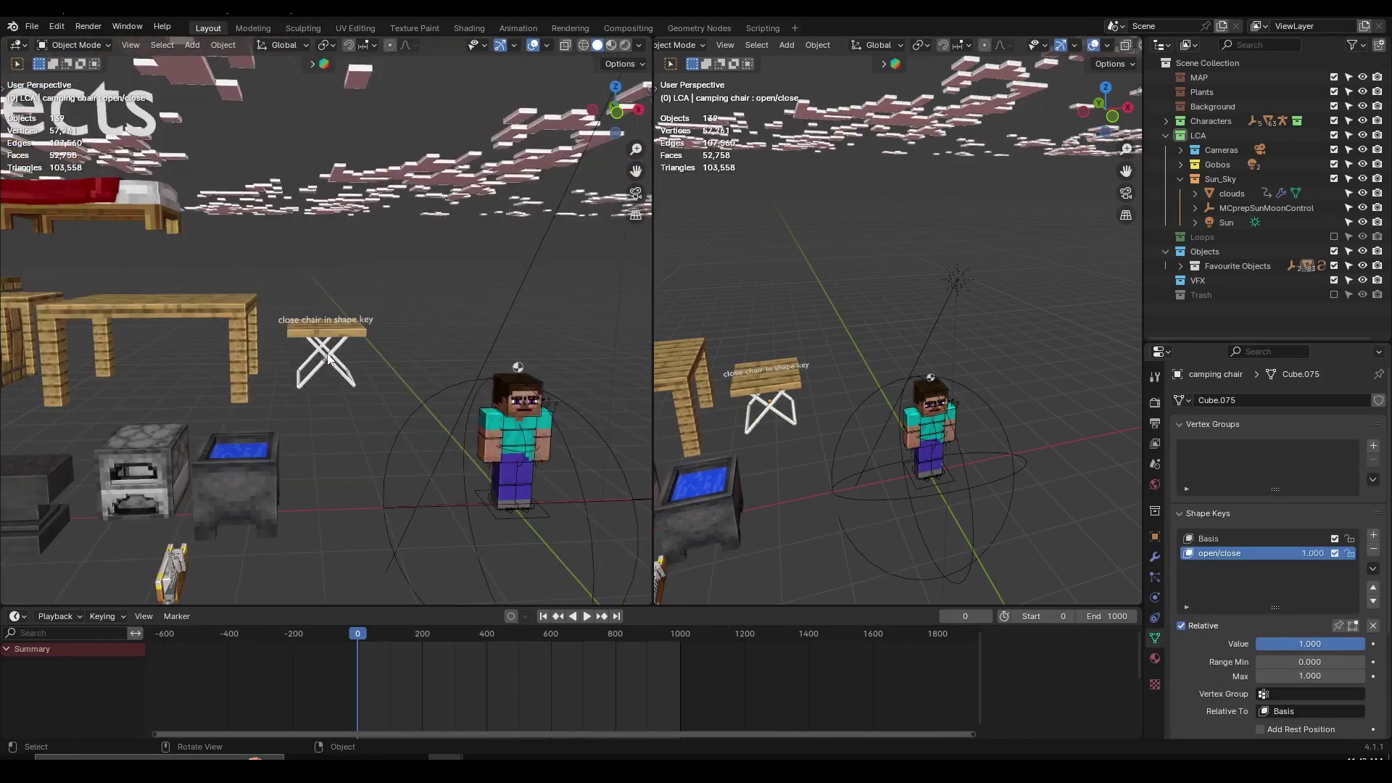
Step: Select the camping chair, examine it with its label, and show its open/close shape key
{"action": "scroll", "coordinate": [330, 360], "scroll_direction": "up", "scroll_amount": 1}
{"action": "scroll", "coordinate": [406, 275], "scroll_direction": "up", "scroll_amount": 6}
{"action": "middle_click_drag", "start_coordinate": [411, 278], "coordinate": [279, 291]}
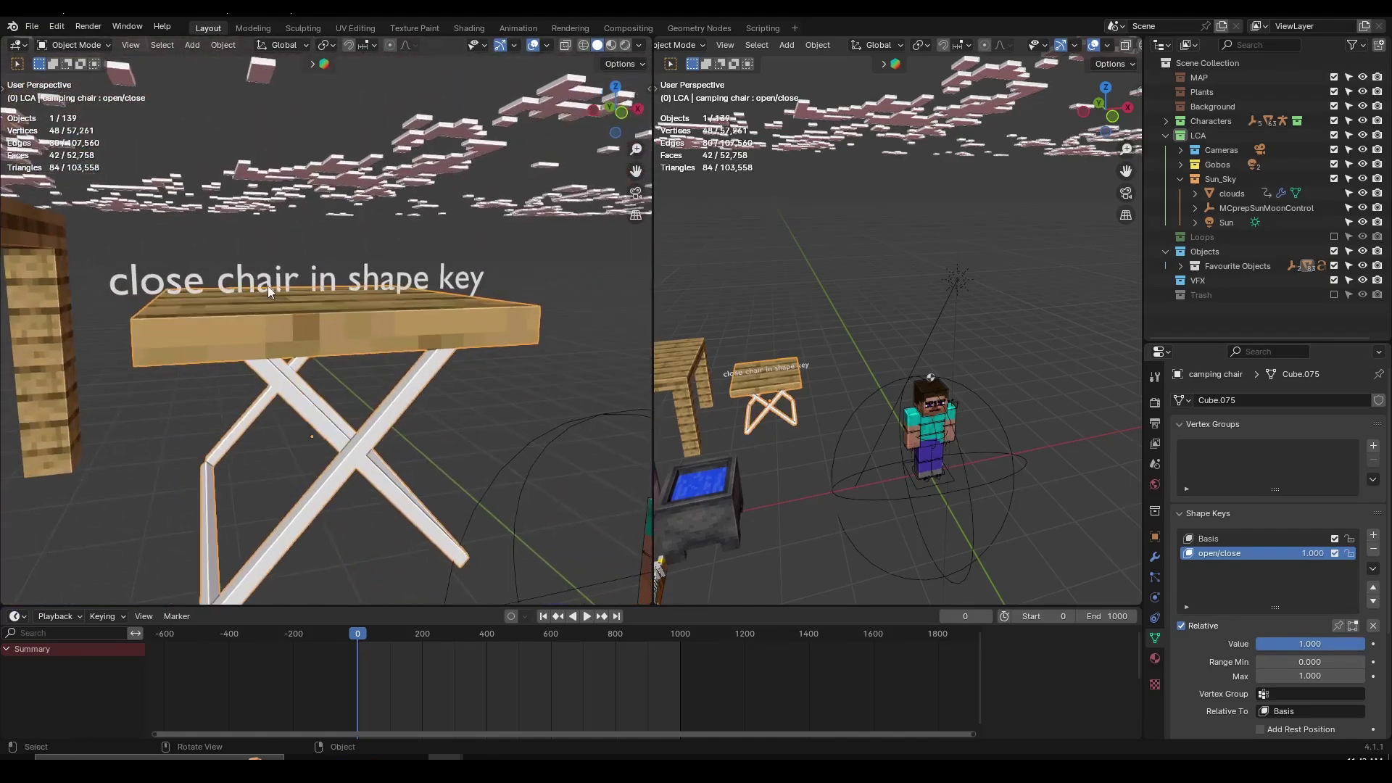
{"action": "scroll", "coordinate": [278, 292], "scroll_direction": "up", "scroll_amount": 1}
{"action": "left_click", "coordinate": [171, 272]}
{"action": "middle_click_drag", "start_coordinate": [370, 284], "coordinate": [337, 294]}
{"action": "left_click", "coordinate": [389, 323]}
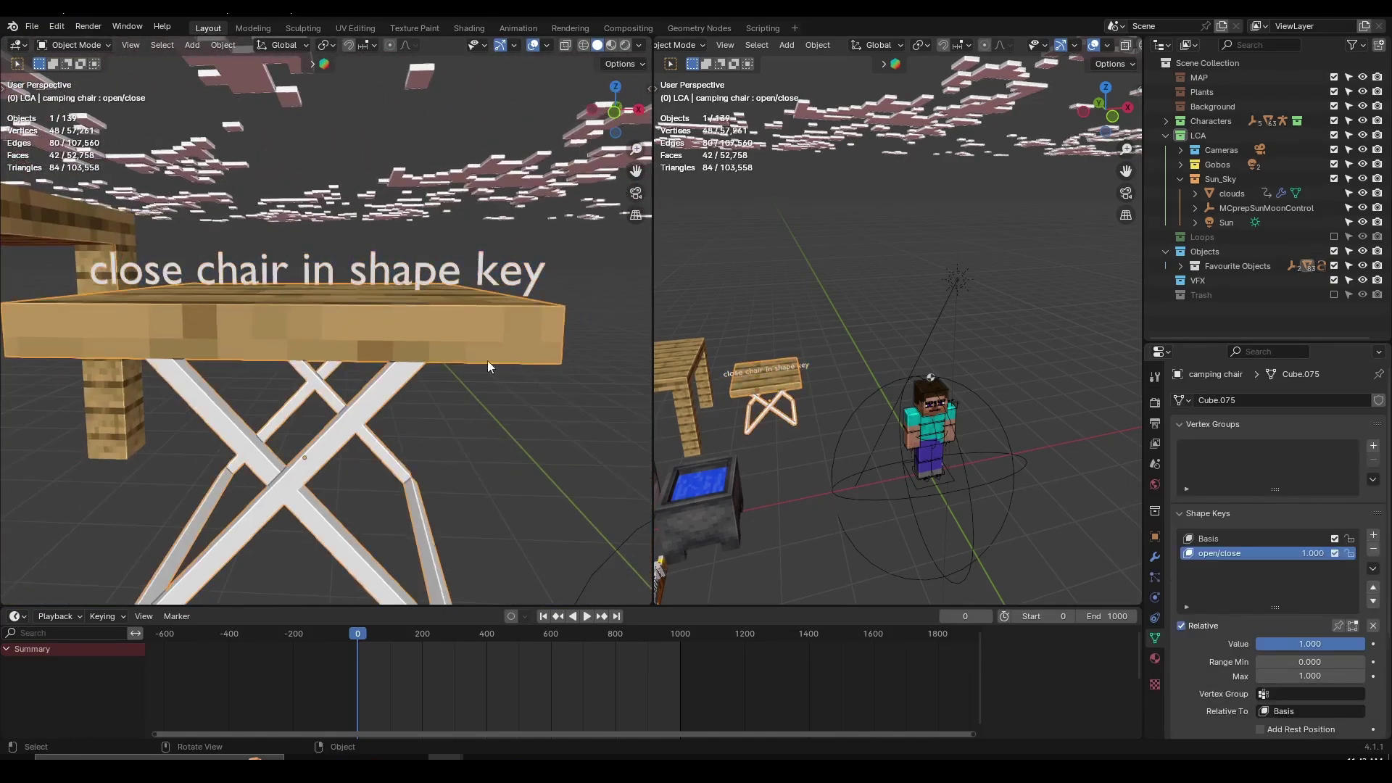
{"action": "left_click", "coordinate": [1154, 463]}
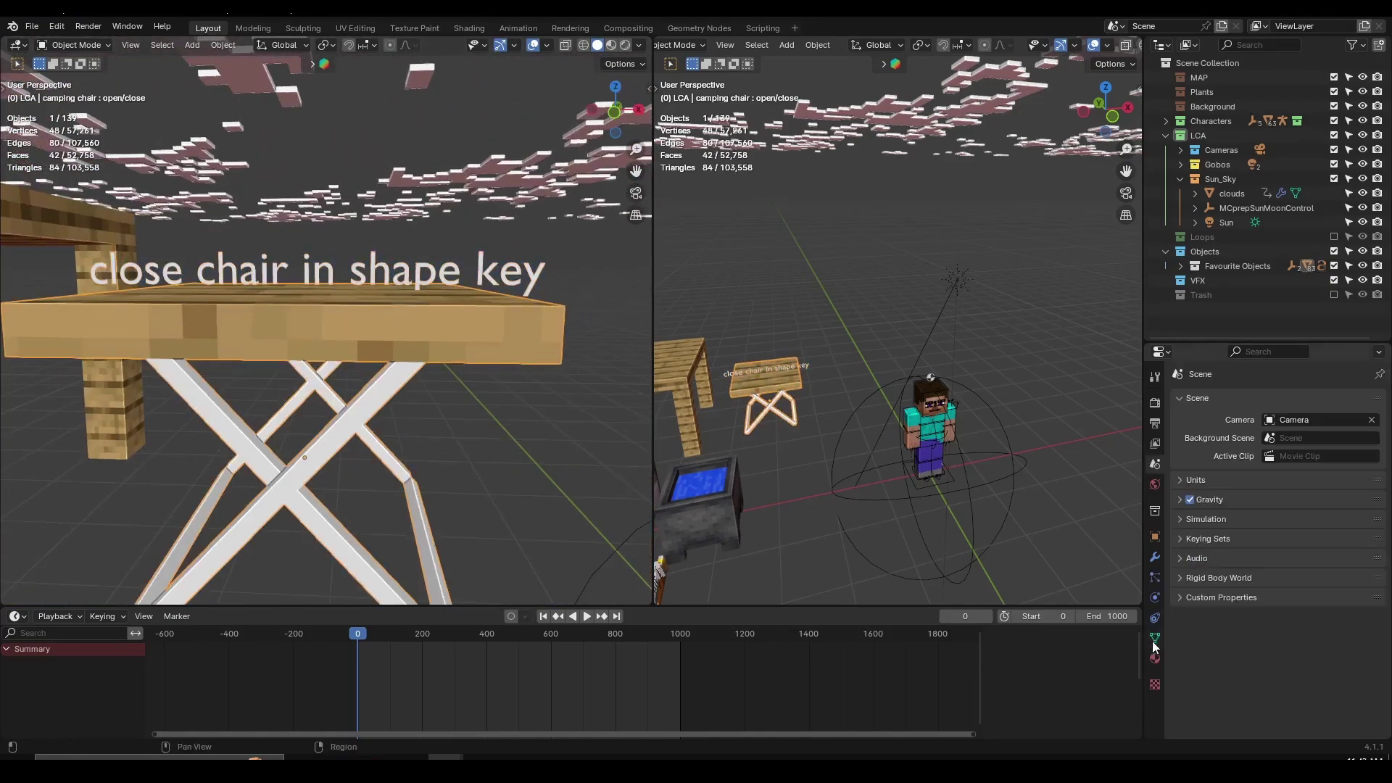
{"action": "left_click", "coordinate": [1154, 639]}
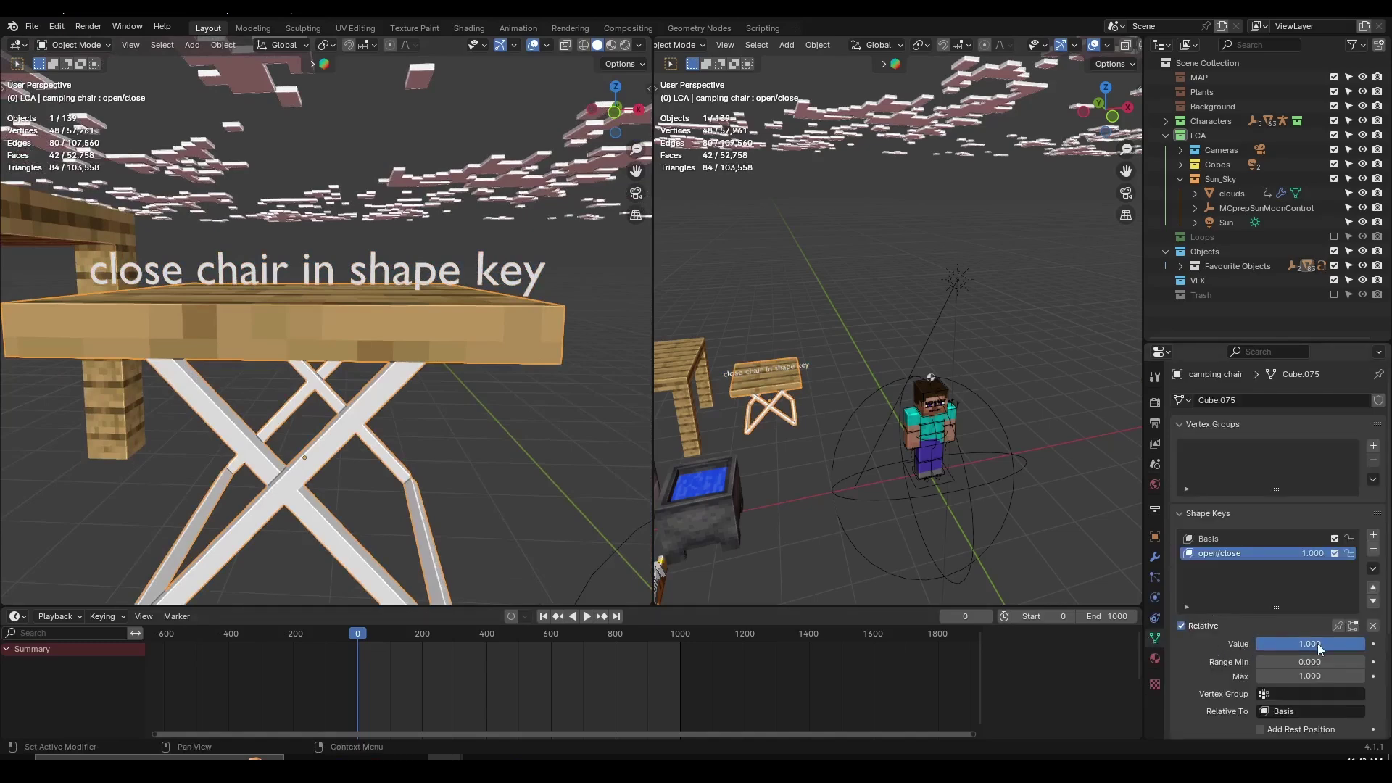
Step: Test the camping chair's open/close shape key by lowering its value and returning it to 1
{"action": "left_click_drag", "start_coordinate": [1322, 645], "coordinate": [1245, 643]}
{"action": "middle_click_drag", "start_coordinate": [616, 432], "coordinate": [587, 391]}
{"action": "left_click_drag", "start_coordinate": [1269, 644], "coordinate": [1364, 644]}
Step: Select the lectern top in the Objects group and look over the assets around it
{"action": "scroll", "coordinate": [326, 406], "scroll_direction": "down", "scroll_amount": 5}
{"action": "middle_click_drag", "start_coordinate": [326, 406], "coordinate": [547, 415]}
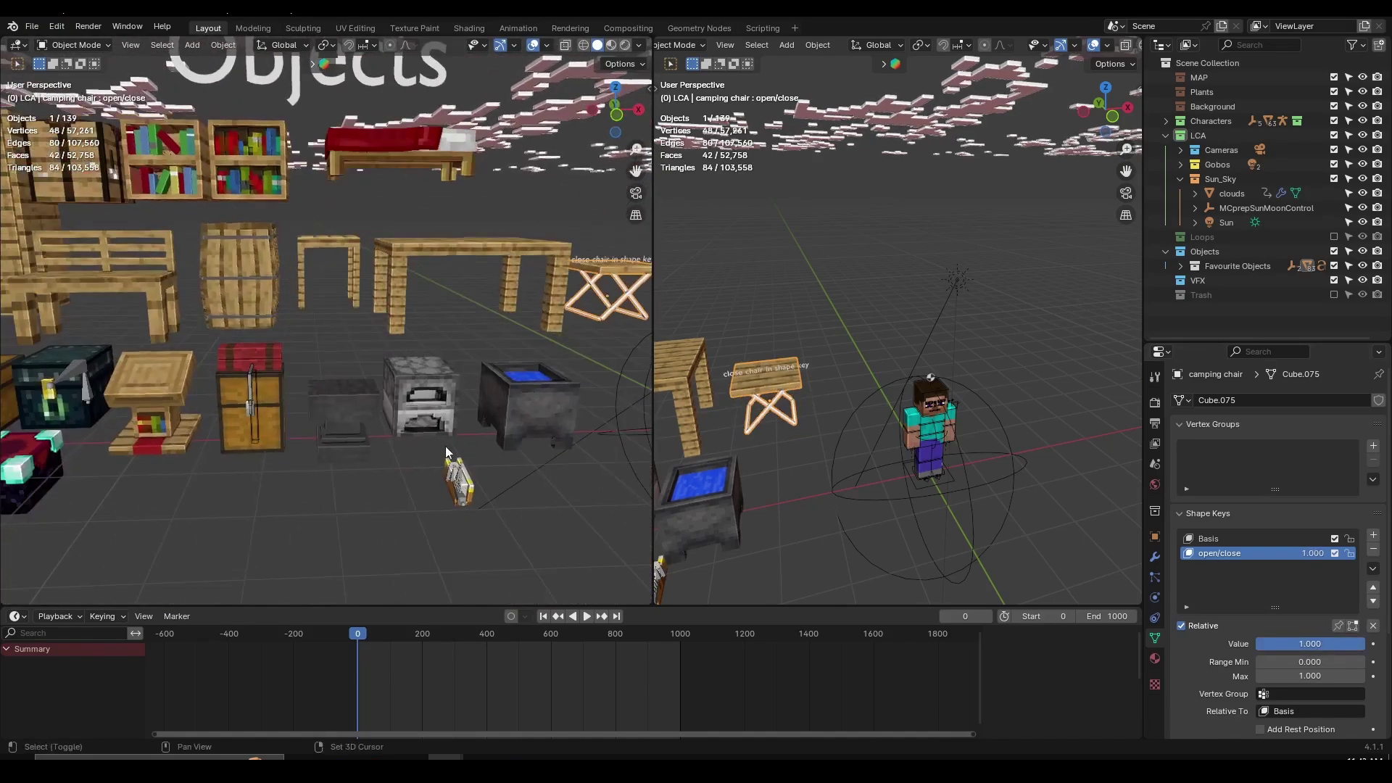
{"action": "scroll", "coordinate": [305, 415], "scroll_direction": "down", "scroll_amount": 4}
{"action": "middle_click_drag", "start_coordinate": [304, 414], "coordinate": [344, 381], "text": "shift"}
{"action": "scroll", "coordinate": [390, 415], "scroll_direction": "up", "scroll_amount": 4}
{"action": "left_click", "coordinate": [390, 415]}
{"action": "scroll", "coordinate": [390, 415], "scroll_direction": "up", "scroll_amount": 2}
{"action": "left_click", "coordinate": [437, 400]}
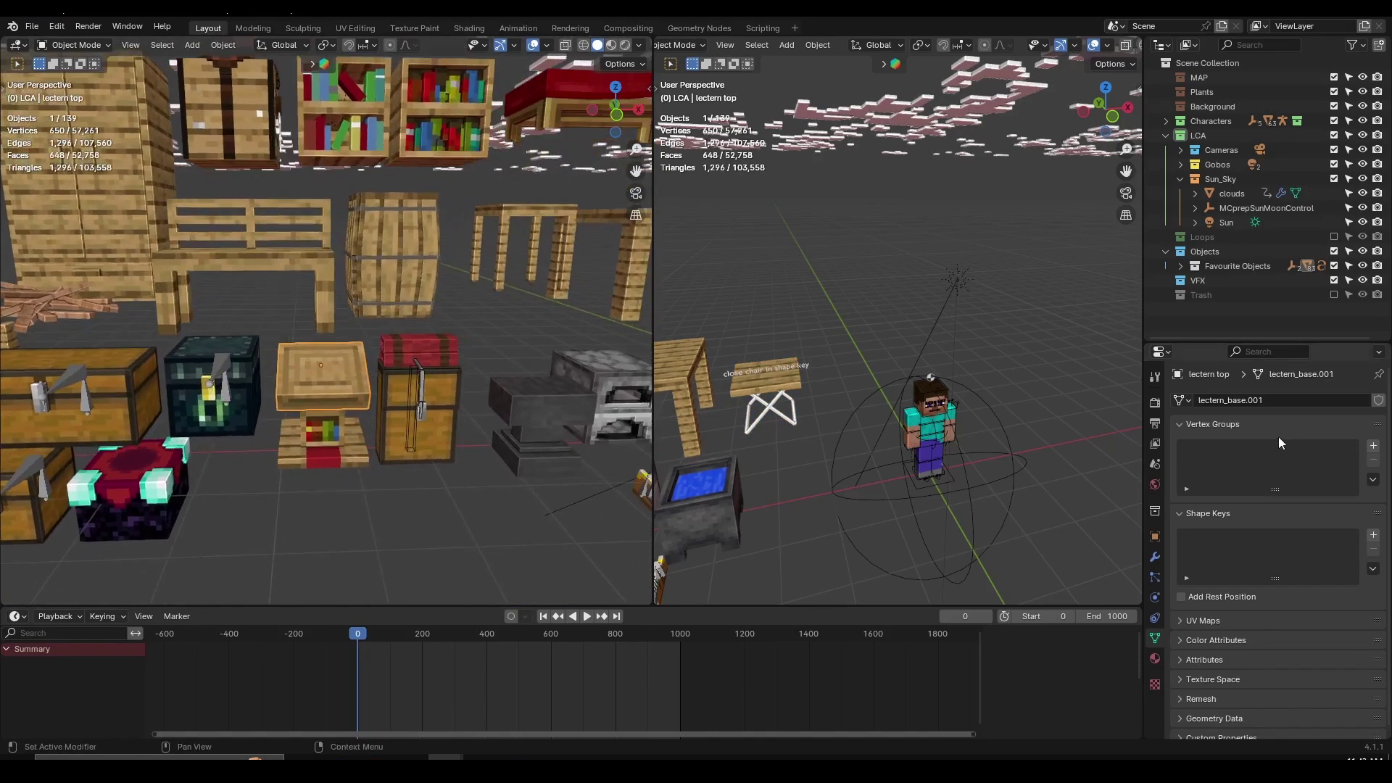
{"action": "scroll", "coordinate": [246, 416], "scroll_direction": "down", "scroll_amount": 6}
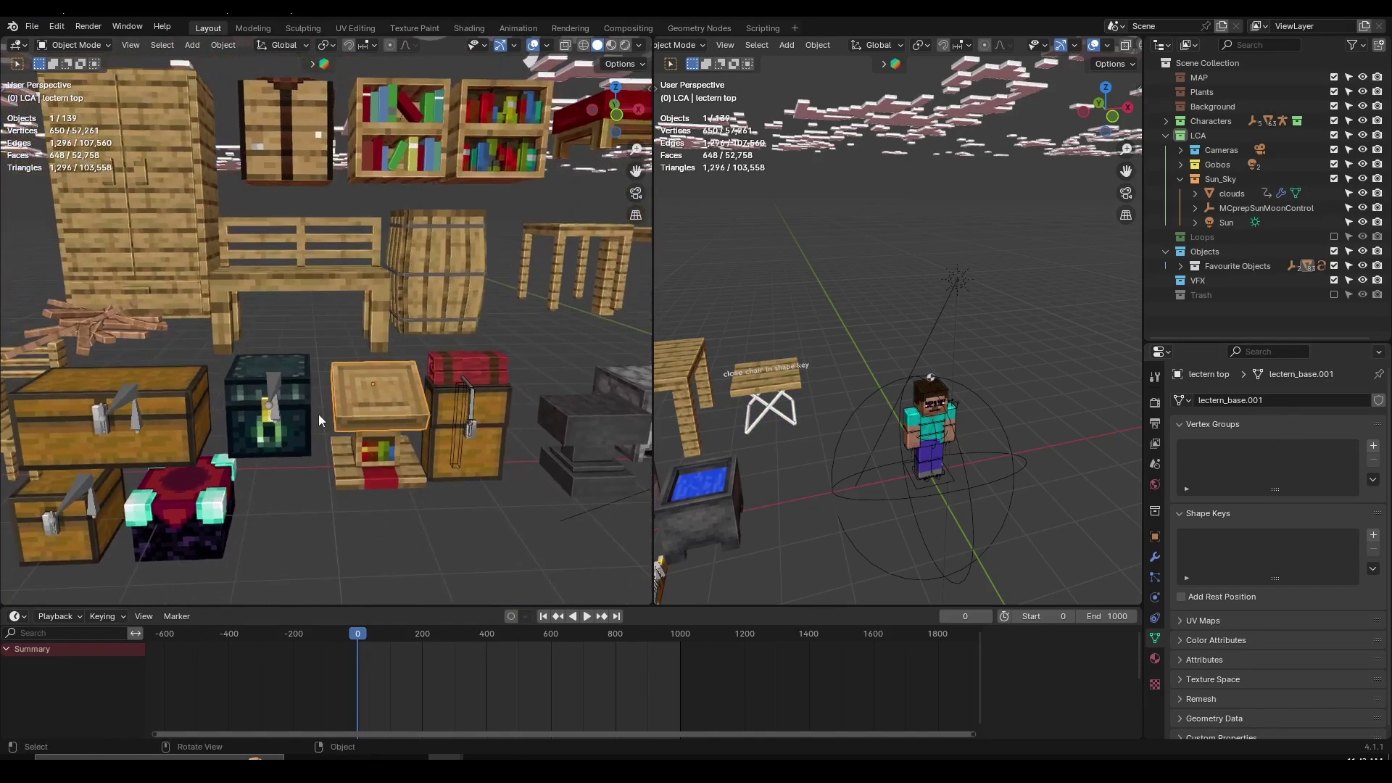
Step: Go to the Tools group, then select and frame the map
{"action": "scroll", "coordinate": [433, 267], "scroll_direction": "up", "scroll_amount": 3}
{"action": "middle_click_drag", "start_coordinate": [433, 267], "coordinate": [238, 377], "text": "shift"}
{"action": "scroll", "coordinate": [114, 333], "scroll_direction": "up", "scroll_amount": 3}
{"action": "scroll", "coordinate": [147, 281], "scroll_direction": "up", "scroll_amount": 2}
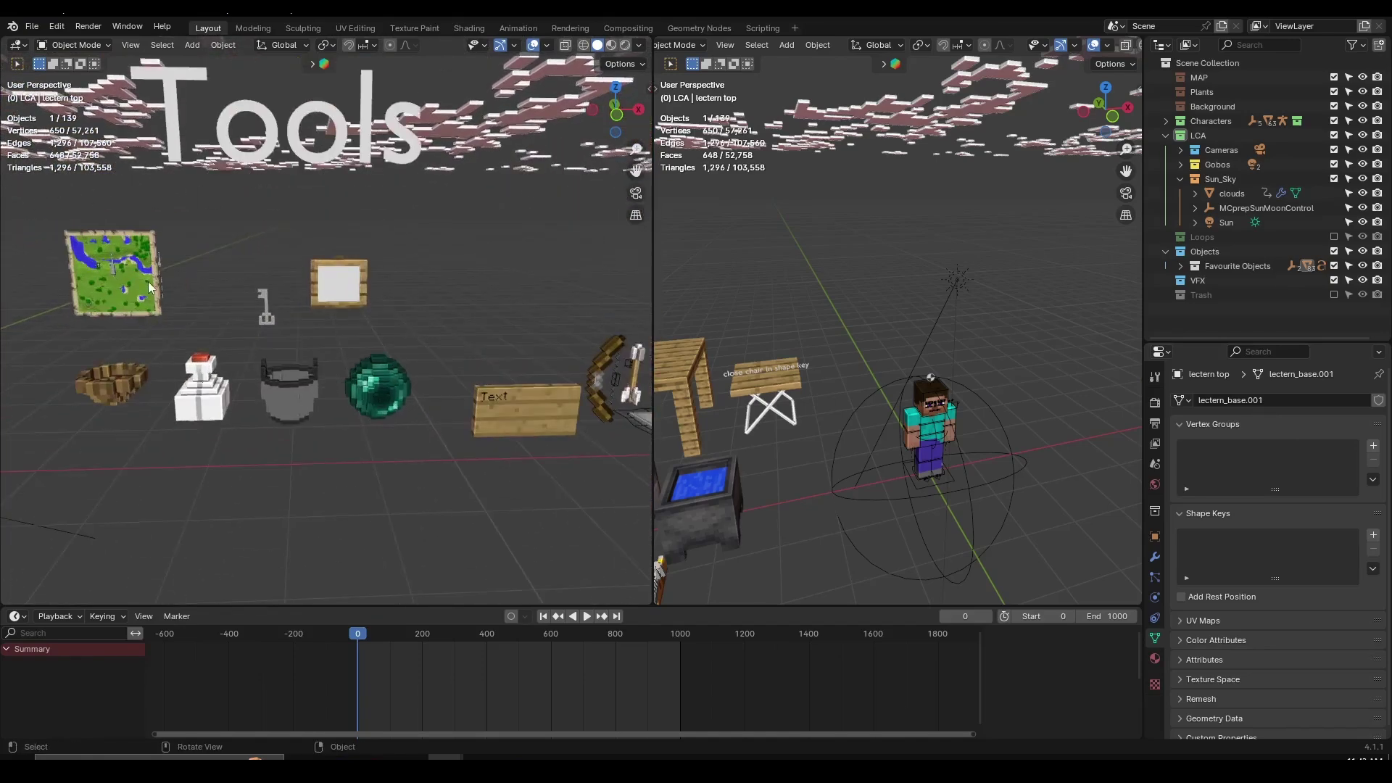
{"action": "left_click", "coordinate": [148, 281]}
{"action": "key", "text": "KP_Decimal"}
{"action": "scroll", "coordinate": [146, 281], "scroll_direction": "down", "scroll_amount": 5}
{"action": "middle_click_drag", "start_coordinate": [368, 361], "coordinate": [218, 216], "text": "shift"}
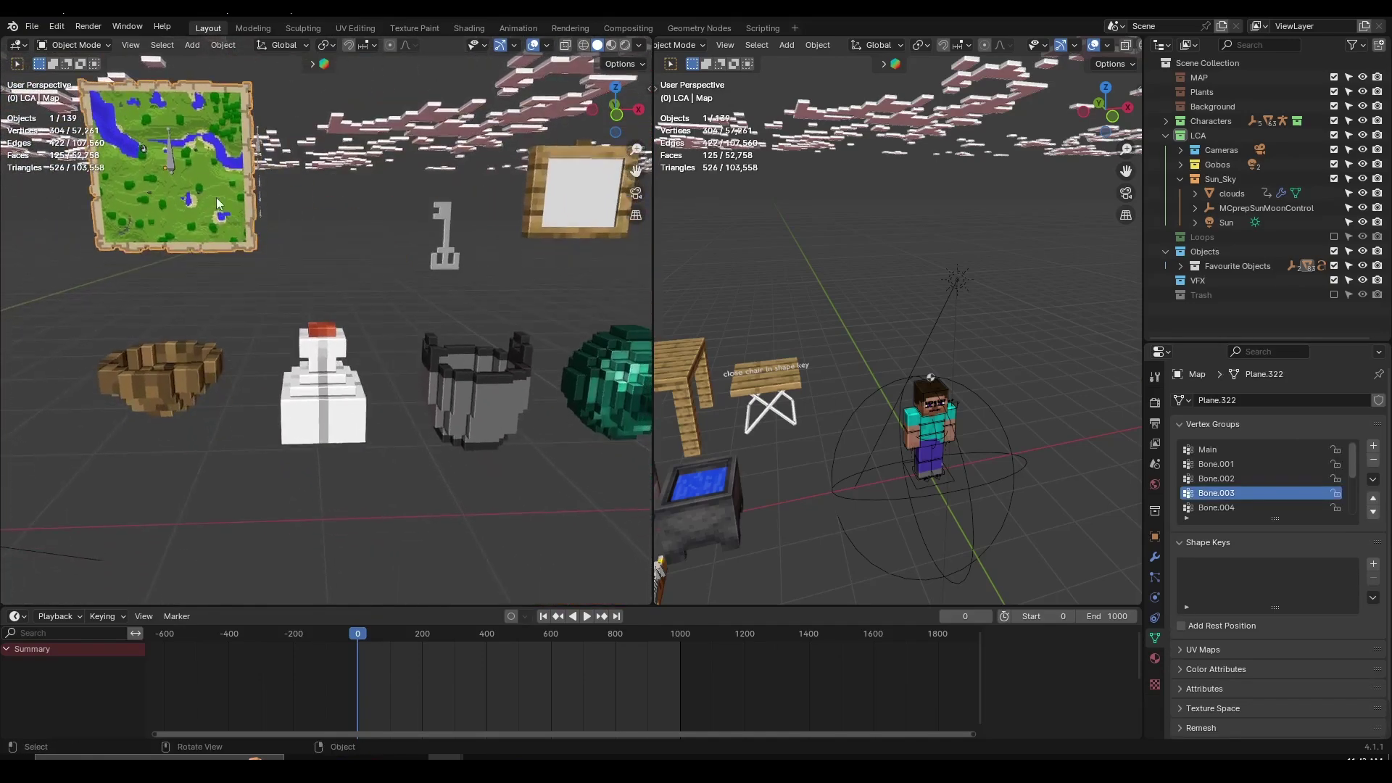
Step: Select the bowl and the picture frame in turn and view the tools from another angle
{"action": "scroll", "coordinate": [247, 210], "scroll_direction": "down", "scroll_amount": 2}
{"action": "scroll", "coordinate": [341, 410], "scroll_direction": "up", "scroll_amount": 2}
{"action": "left_click", "coordinate": [132, 404]}
{"action": "scroll", "coordinate": [165, 383], "scroll_direction": "down", "scroll_amount": 2}
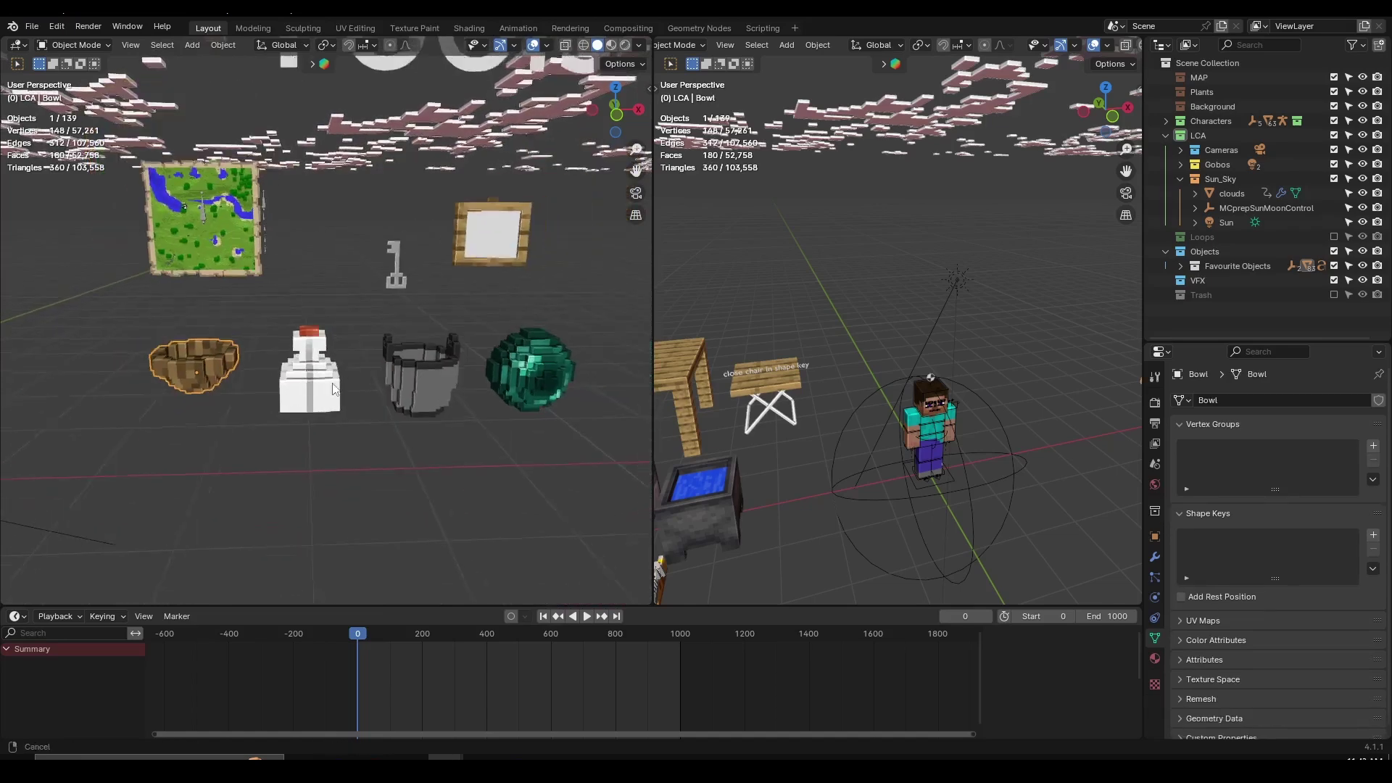
{"action": "left_click", "coordinate": [439, 380]}
{"action": "middle_click_drag", "start_coordinate": [439, 381], "coordinate": [419, 269]}
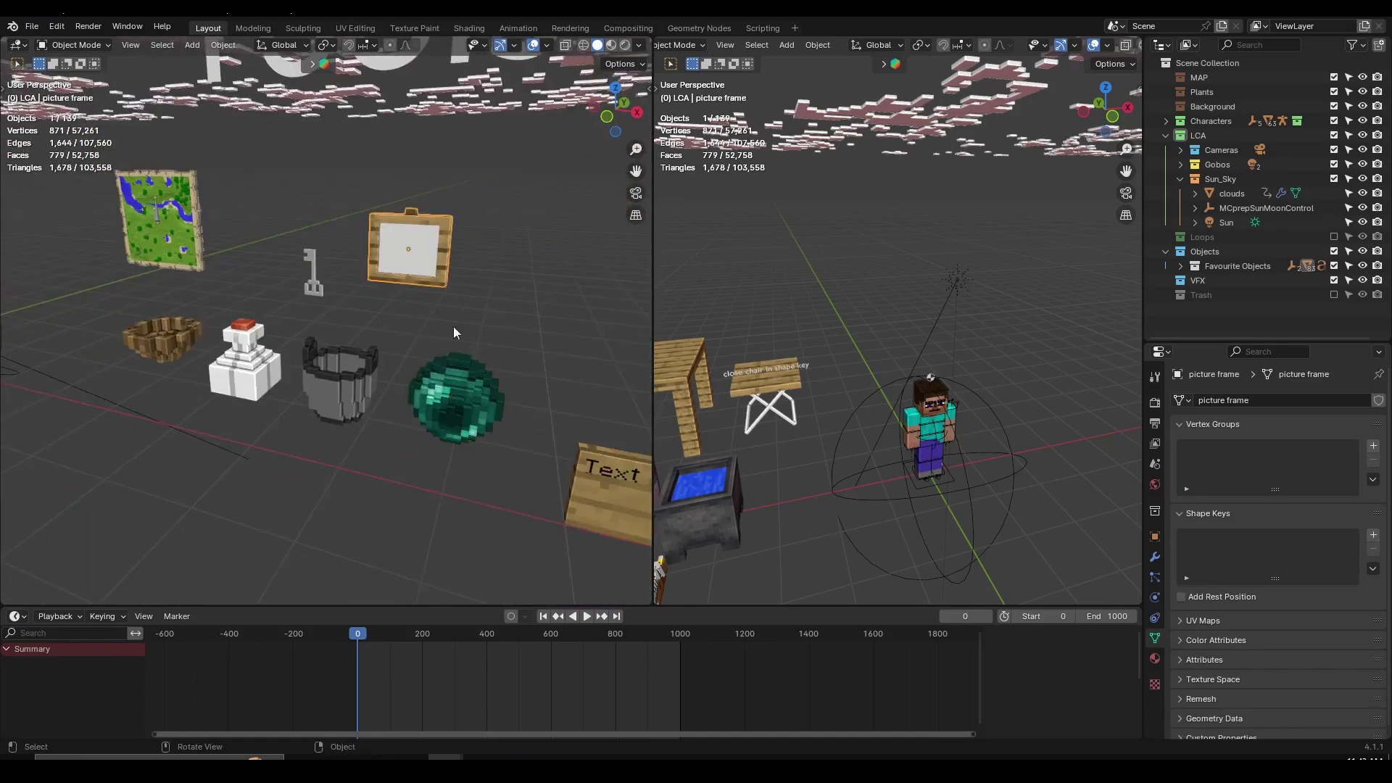
Step: Frame the wall sign in the Tools group and replace its text with SUBSCRIBE
{"action": "scroll", "coordinate": [431, 285], "scroll_direction": "down", "scroll_amount": 3}
{"action": "left_click", "coordinate": [446, 393]}
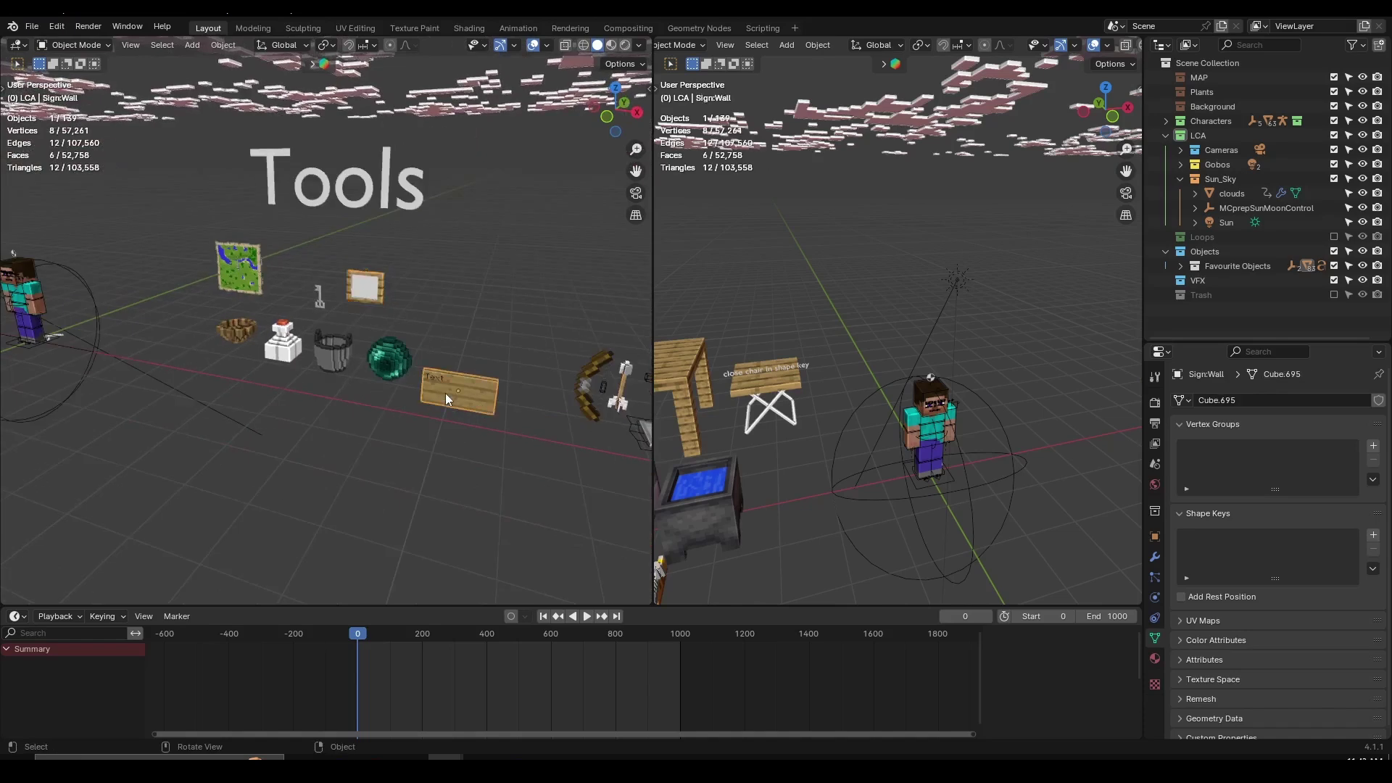
{"action": "key", "text": "KP_Decimal"}
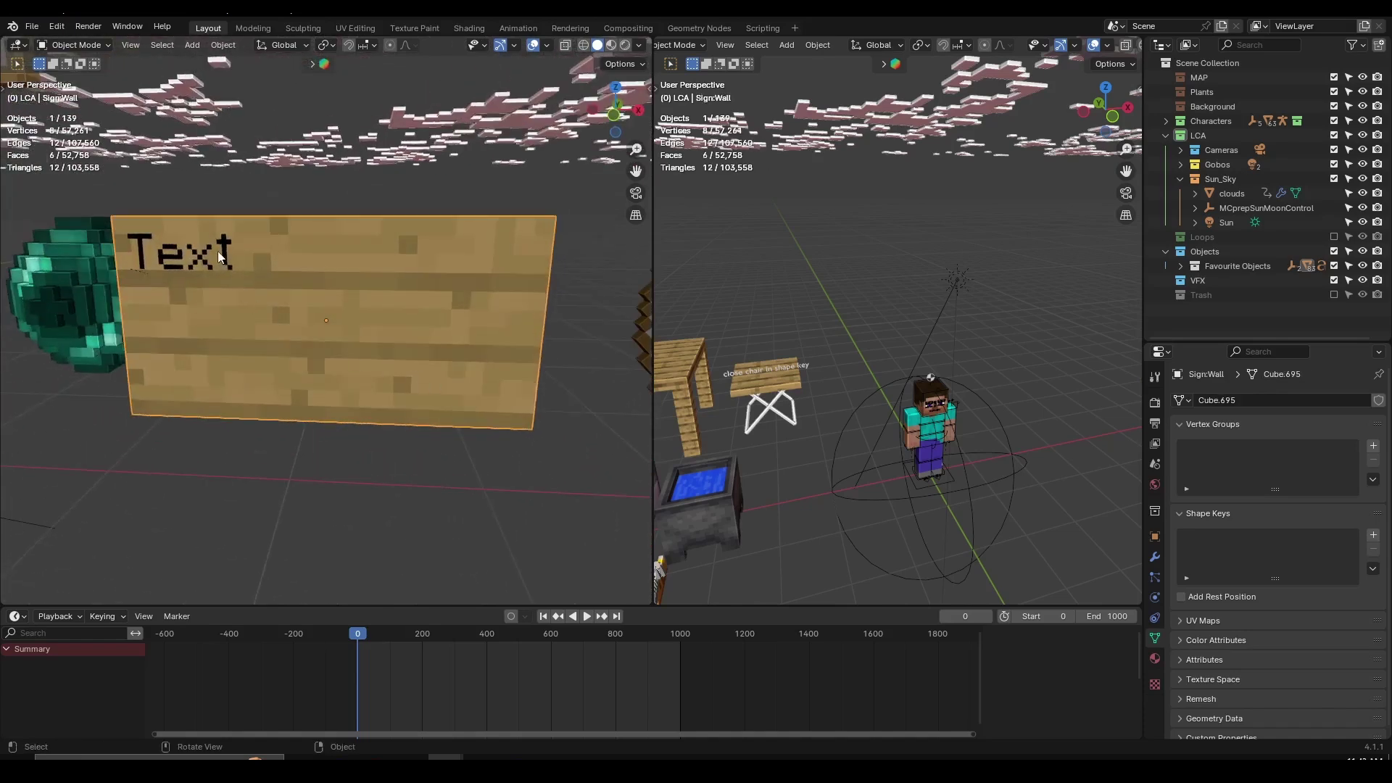
{"action": "left_click", "coordinate": [202, 261]}
{"action": "scroll", "coordinate": [245, 311], "scroll_direction": "up", "scroll_amount": 2}
{"action": "key", "text": "Tab"}
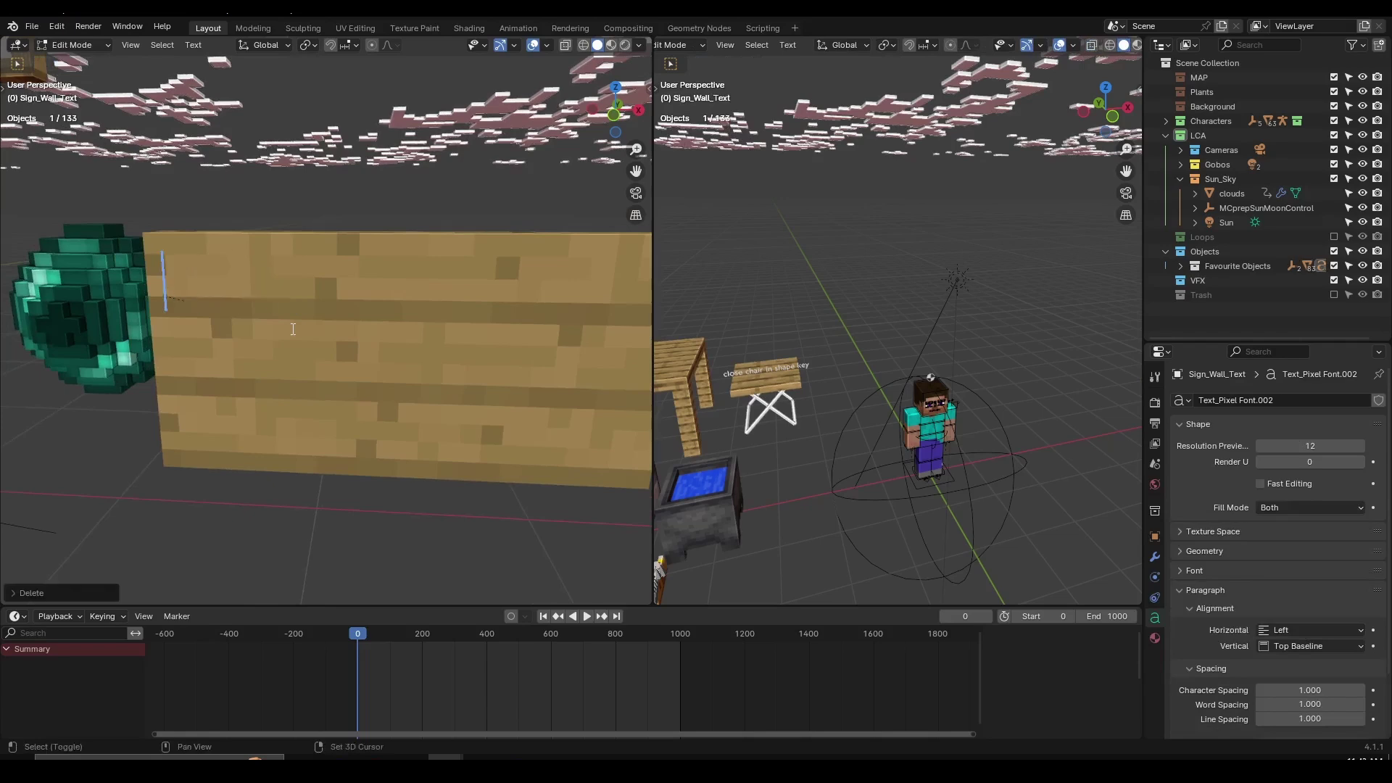
{"action": "type", "text": "SUBSCRIBE"}
{"action": "key", "text": "Tab"}
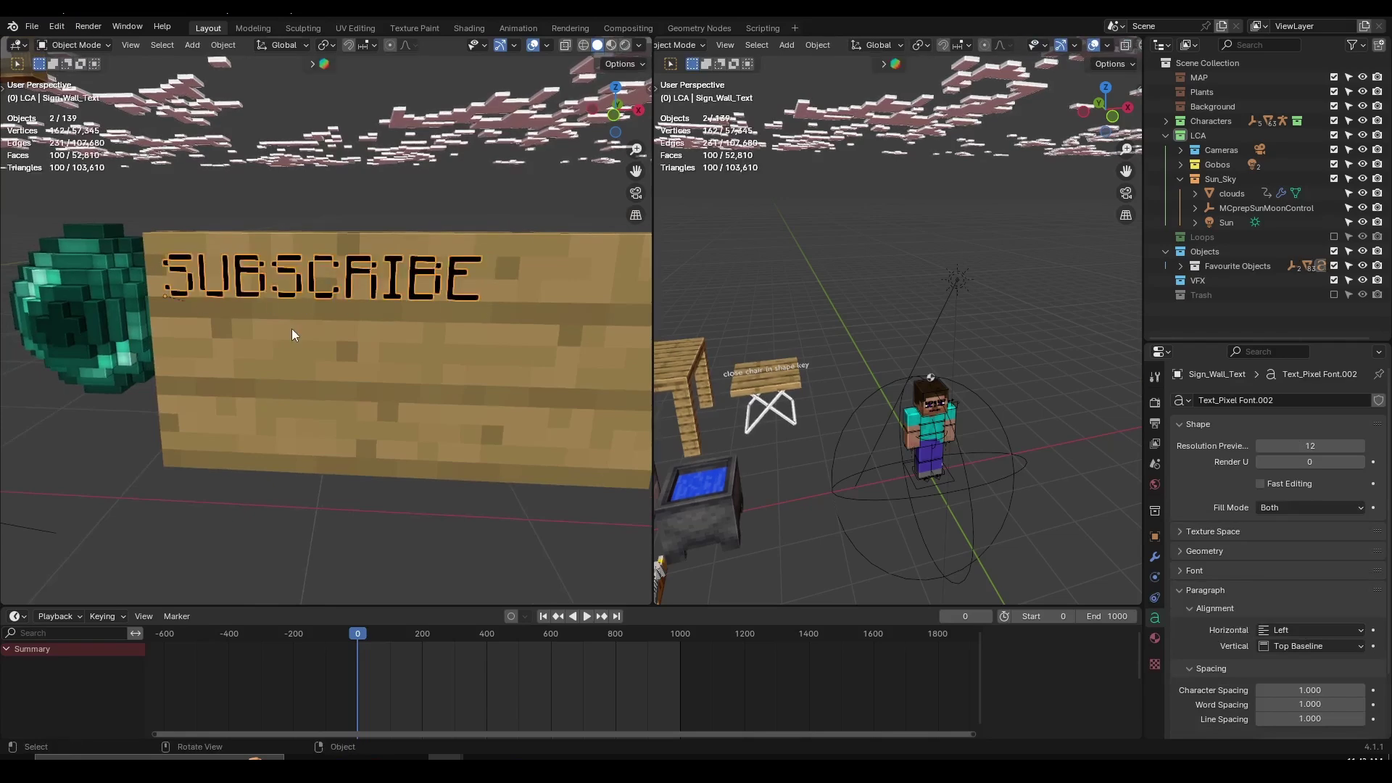
Step: Undo the wall sign's text edit
{"action": "key", "text": "Tab"}
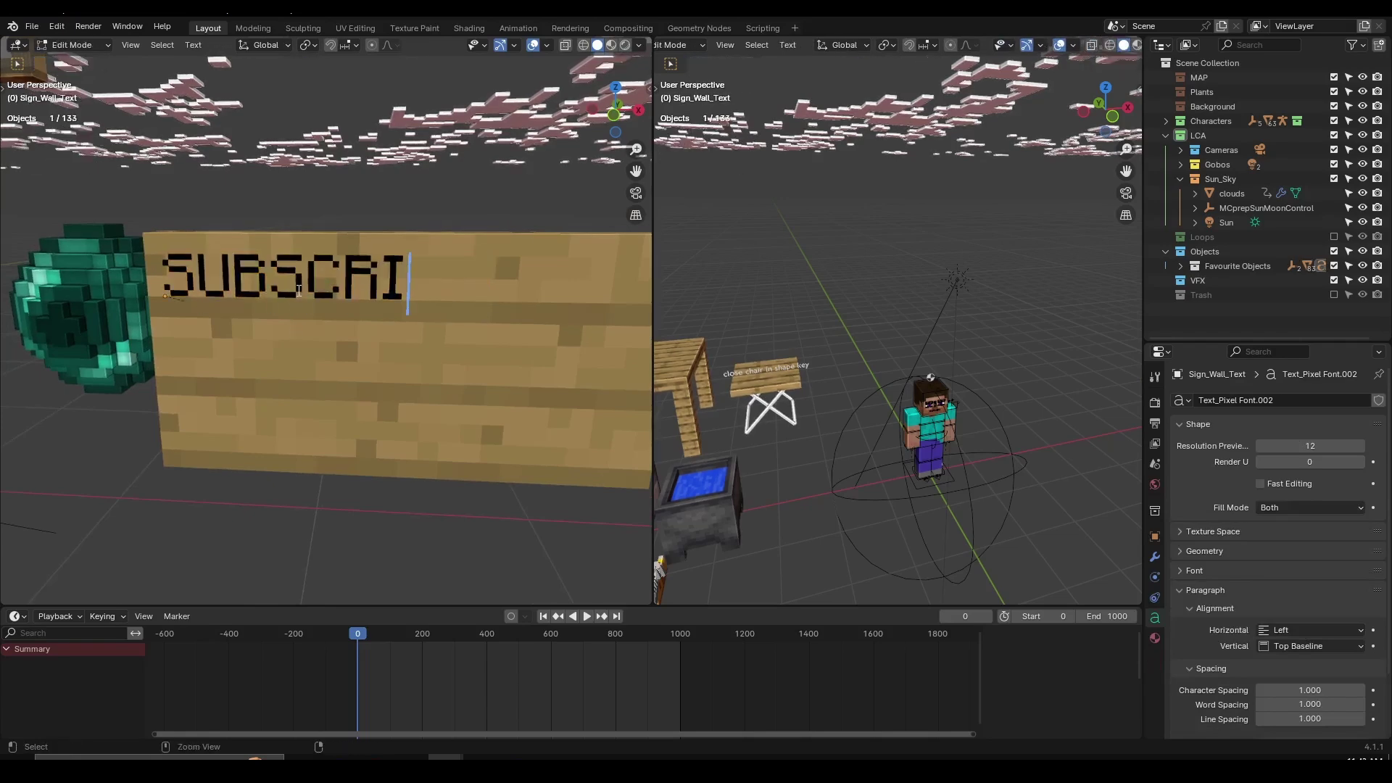
{"action": "key", "text": "ctrl+z"}
{"action": "key", "text": "ctrl+z"}
{"action": "key", "text": "ctrl+z"}
{"action": "key", "text": "ctrl+z"}
{"action": "key", "text": "ctrl+z"}
{"action": "key", "text": "ctrl+z"}
{"action": "key", "text": "ctrl+z"}
{"action": "key", "text": "ctrl+z"}
{"action": "key", "text": "ctrl+z"}
{"action": "key", "text": "ctrl+z"}
{"action": "key", "text": "ctrl+z"}
{"action": "key", "text": "ctrl+z"}
Step: Go to the Weapons group and select its heading, then the iron sword beside the curved white blade
{"action": "scroll", "coordinate": [334, 315], "scroll_direction": "down", "scroll_amount": 10}
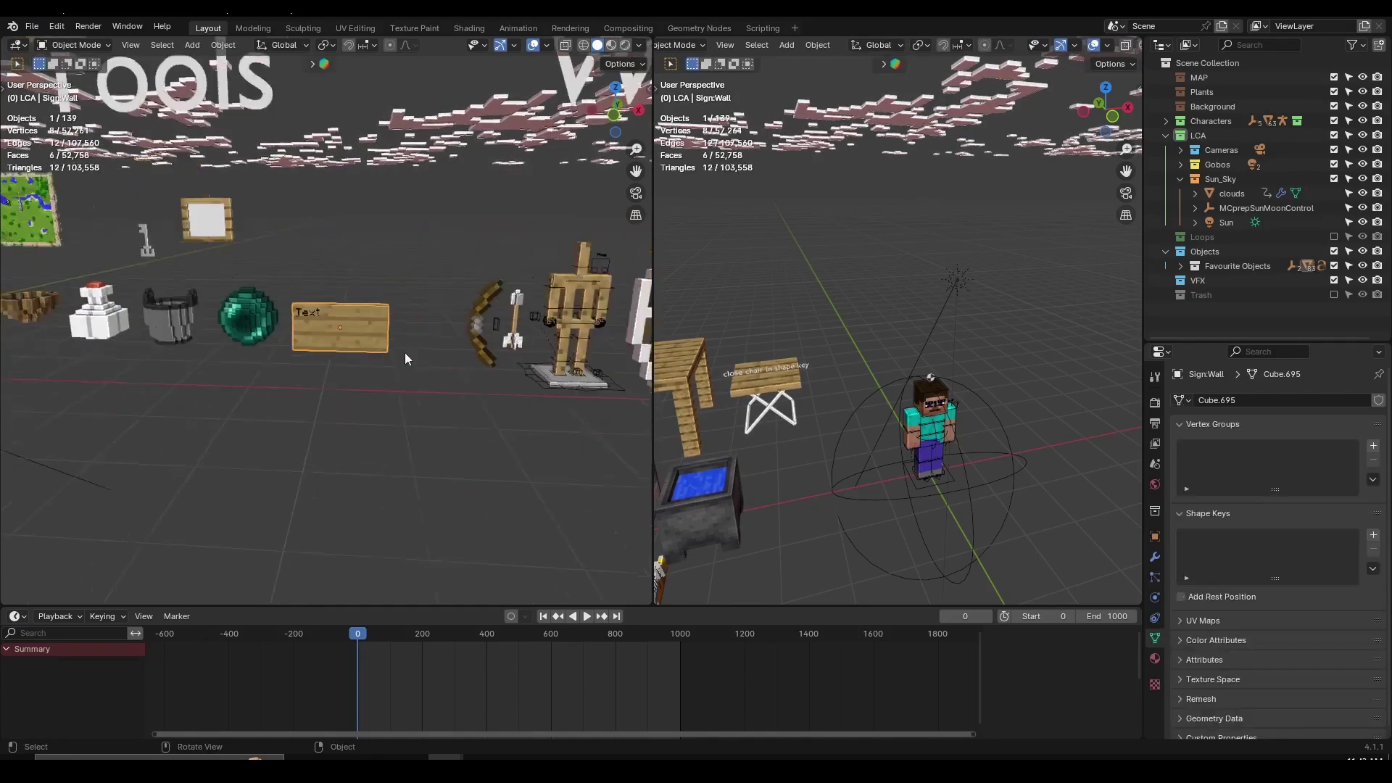
{"action": "scroll", "coordinate": [441, 357], "scroll_direction": "down", "scroll_amount": 2}
{"action": "middle_click_drag", "start_coordinate": [503, 377], "coordinate": [229, 357], "text": "shift"}
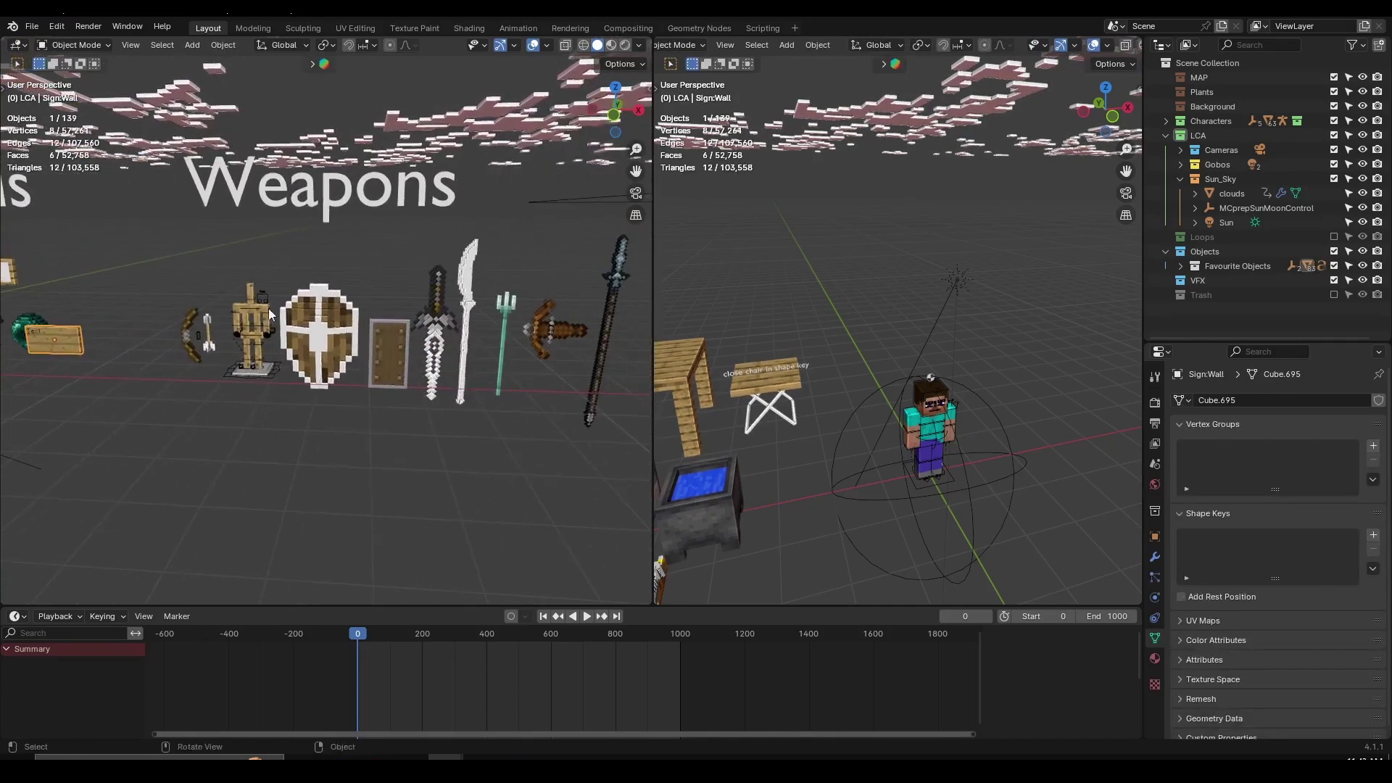
{"action": "left_click", "coordinate": [350, 209]}
{"action": "scroll", "coordinate": [351, 217], "scroll_direction": "down", "scroll_amount": 2}
{"action": "scroll", "coordinate": [333, 393], "scroll_direction": "up", "scroll_amount": 2}
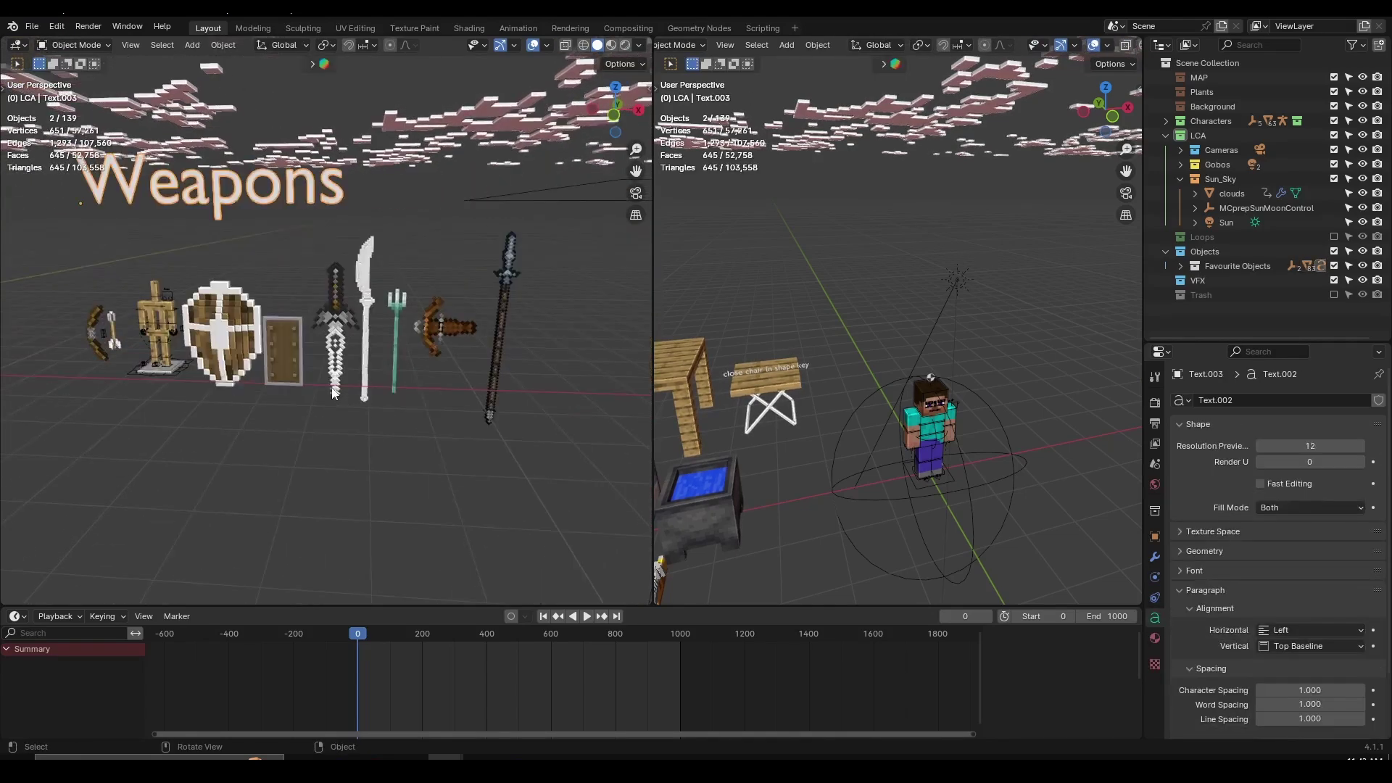
{"action": "scroll", "coordinate": [360, 356], "scroll_direction": "up", "scroll_amount": 3}
{"action": "left_click", "coordinate": [336, 348]}
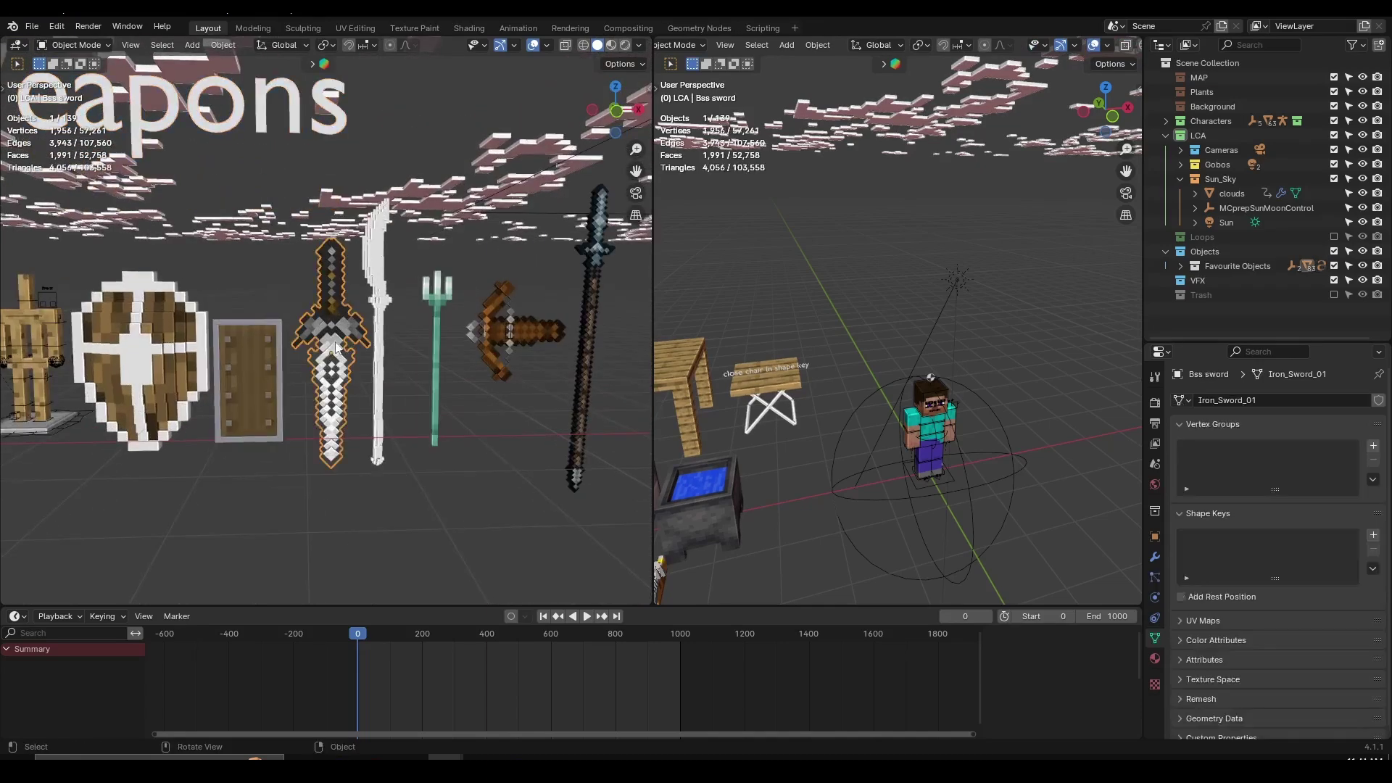
Step: Switch the asset library viewport to Material Preview shading and examine the weapons
{"action": "left_click", "coordinate": [610, 45]}
{"action": "scroll", "coordinate": [303, 360], "scroll_direction": "up", "scroll_amount": 1}
{"action": "scroll", "coordinate": [304, 360], "scroll_direction": "down", "scroll_amount": 1}
{"action": "scroll", "coordinate": [229, 396], "scroll_direction": "up", "scroll_amount": 1}
{"action": "scroll", "coordinate": [197, 360], "scroll_direction": "down", "scroll_amount": 3}
Step: Select the round shield, then select and frame the armor stand beside it
{"action": "left_click", "coordinate": [205, 345]}
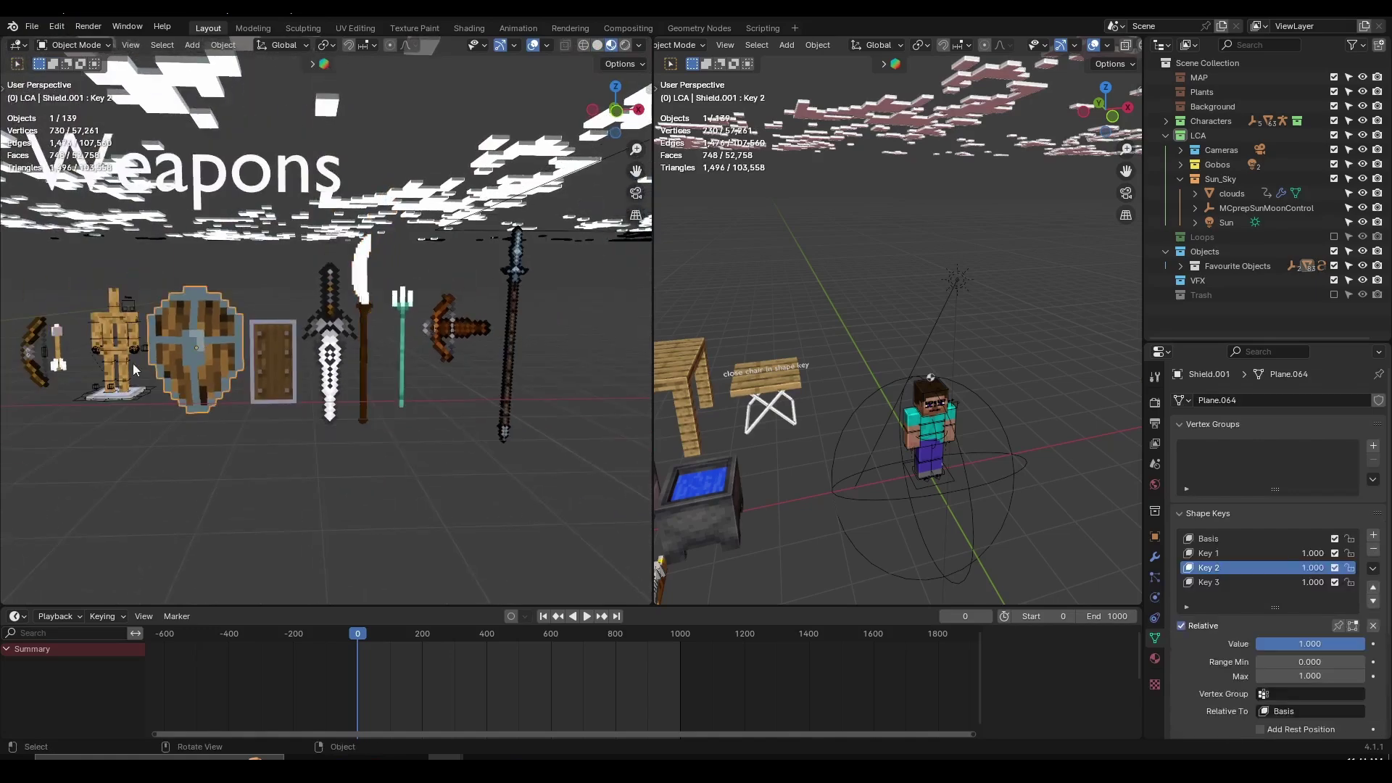
{"action": "left_click", "coordinate": [107, 354]}
{"action": "key", "text": "KP_Decimal"}
{"action": "scroll", "coordinate": [387, 375], "scroll_direction": "down", "scroll_amount": 4}
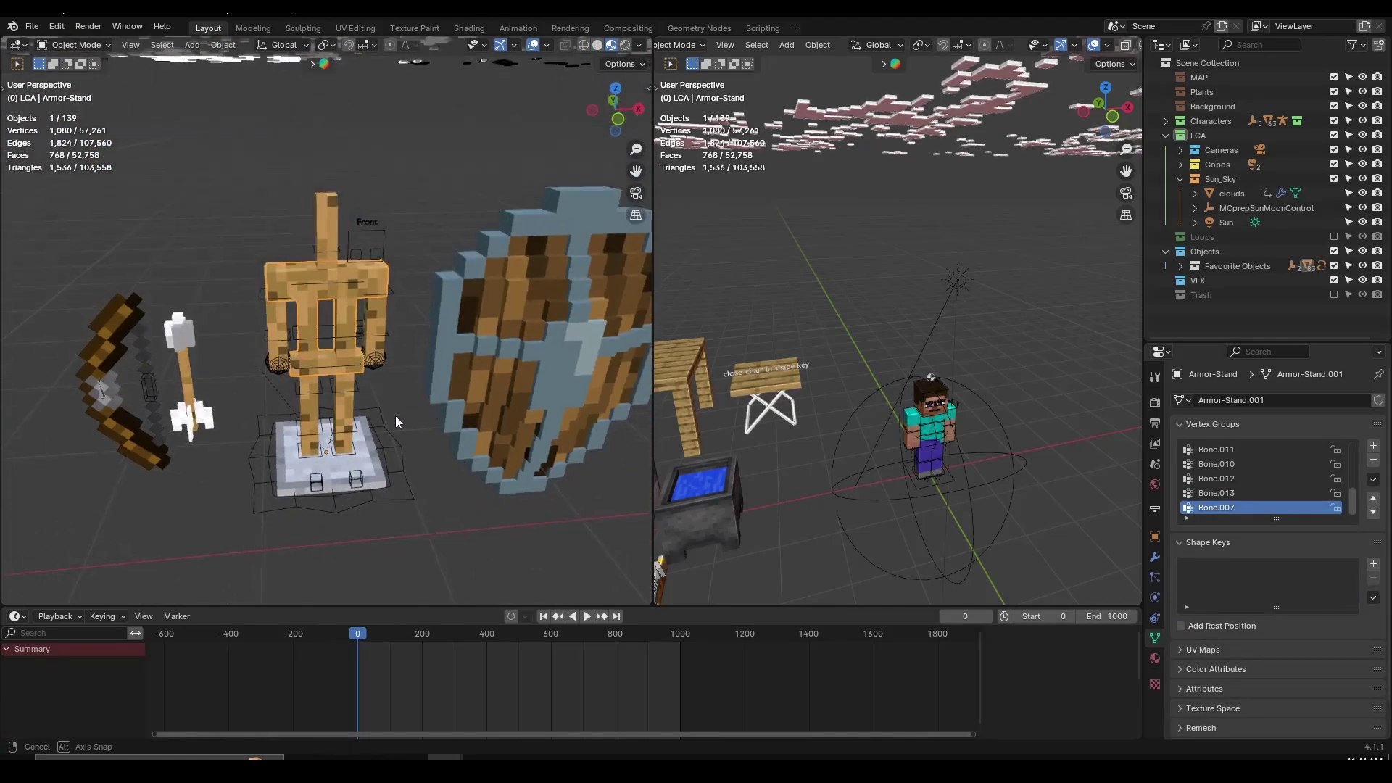
Step: Select the bow beside the armor stand and look along the row of weapons
{"action": "scroll", "coordinate": [393, 381], "scroll_direction": "up", "scroll_amount": 4}
{"action": "scroll", "coordinate": [346, 385], "scroll_direction": "down", "scroll_amount": 4}
{"action": "scroll", "coordinate": [283, 364], "scroll_direction": "up", "scroll_amount": 3}
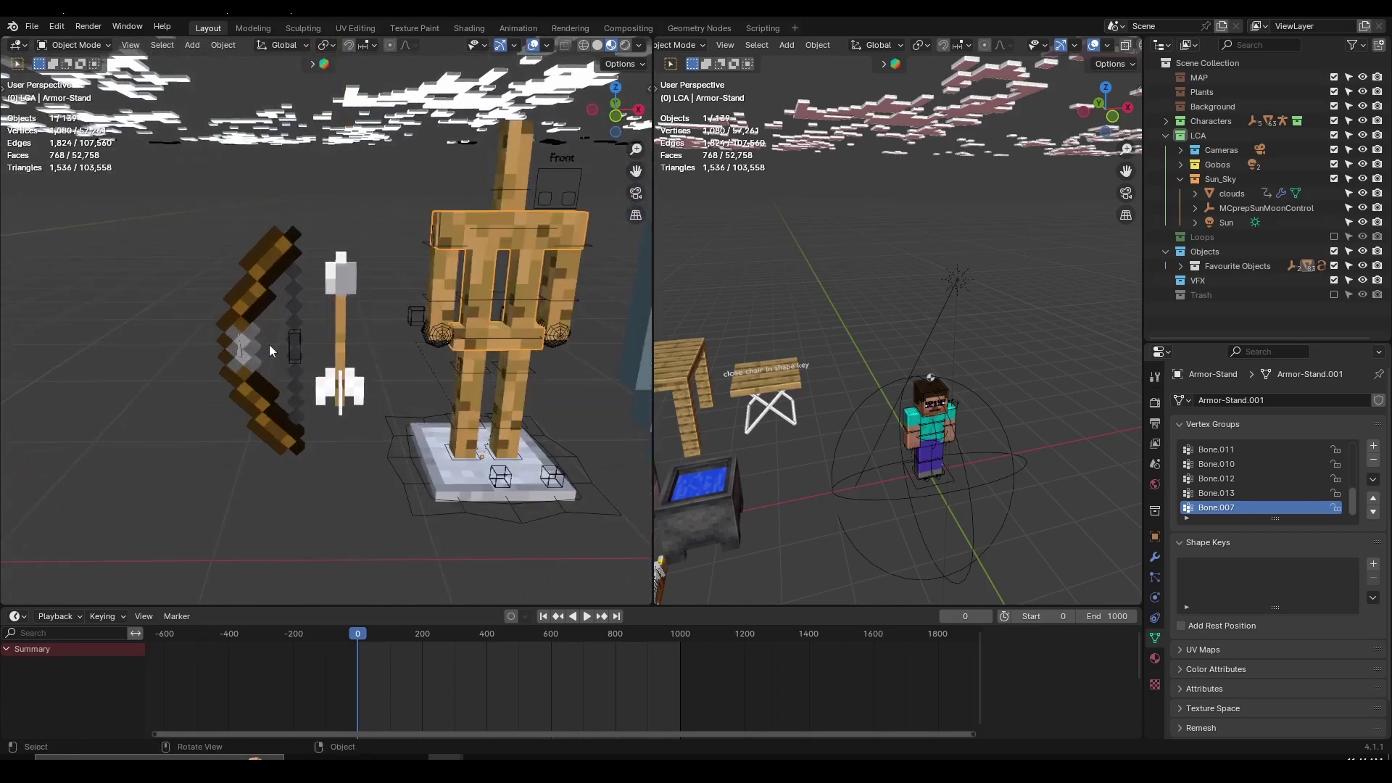
{"action": "left_click", "coordinate": [289, 351]}
{"action": "scroll", "coordinate": [289, 351], "scroll_direction": "down", "scroll_amount": 5}
{"action": "middle_click_drag", "start_coordinate": [523, 383], "coordinate": [211, 379], "text": "shift"}
{"action": "scroll", "coordinate": [489, 379], "scroll_direction": "down", "scroll_amount": 1}
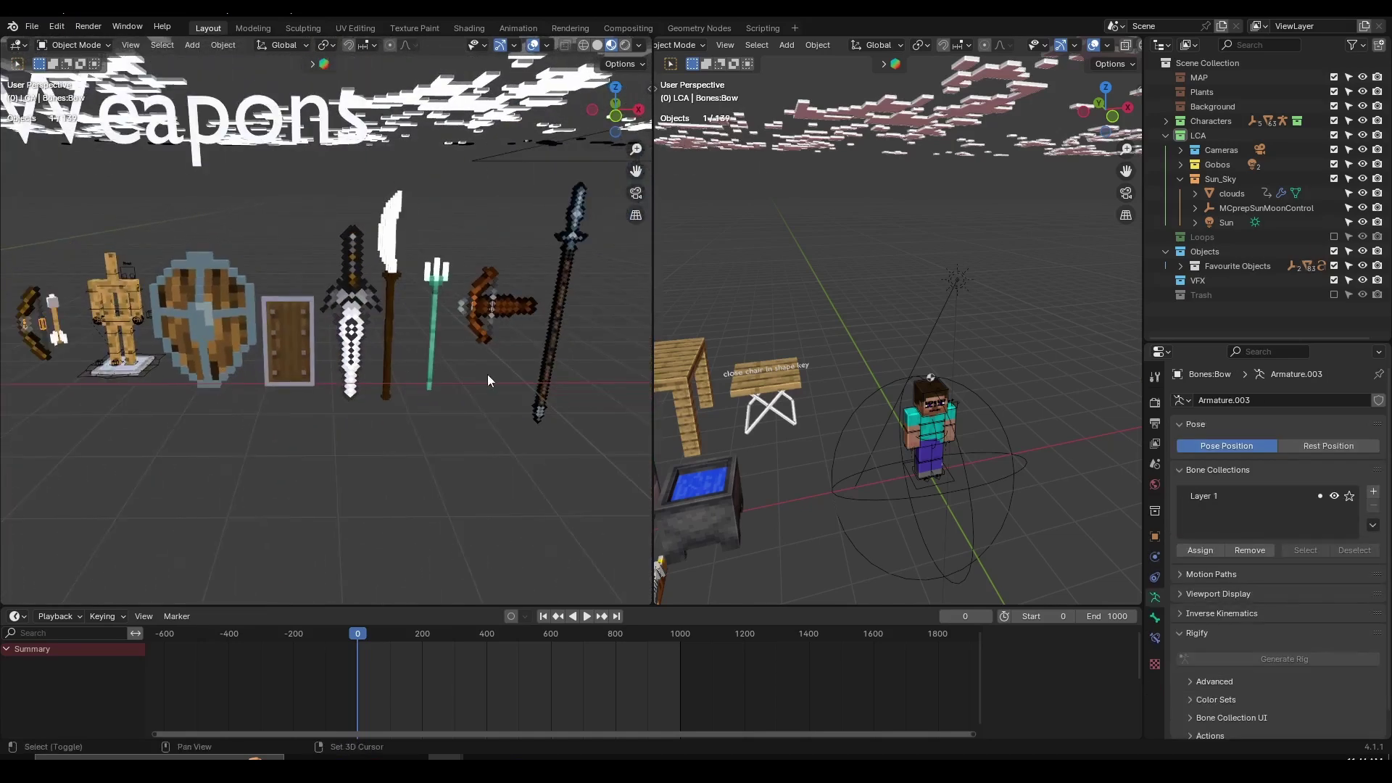
Step: Select and frame the long spear at the end of the Weapons row, and try a free rotation on it
{"action": "middle_click_drag", "start_coordinate": [489, 374], "coordinate": [303, 415], "text": "shift"}
{"action": "left_click", "coordinate": [379, 351]}
{"action": "key", "text": "KP_Decimal"}
{"action": "middle_click_drag", "start_coordinate": [408, 363], "coordinate": [525, 379]}
{"action": "scroll", "coordinate": [460, 372], "scroll_direction": "up", "scroll_amount": 3}
{"action": "key", "text": "r"}
{"action": "key", "text": "r"}
{"action": "right_click", "coordinate": [471, 374]}
Step: Move the chair, chests and tall wooden piece in the Objects group to the Trash collection, and toggle that collection on and off
{"action": "scroll", "coordinate": [351, 376], "scroll_direction": "down", "scroll_amount": 8}
{"action": "scroll", "coordinate": [164, 389], "scroll_direction": "up", "scroll_amount": 6}
{"action": "scroll", "coordinate": [367, 348], "scroll_direction": "down", "scroll_amount": 3}
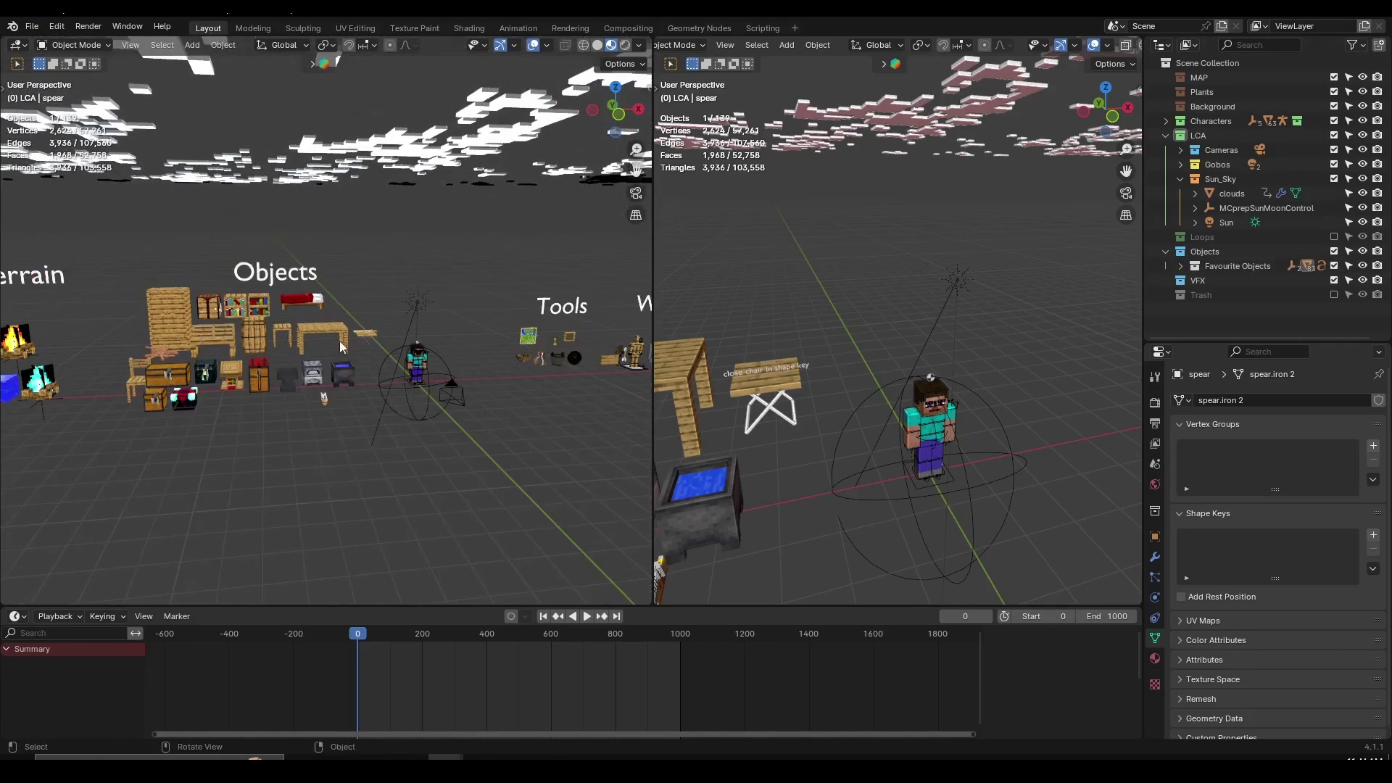
{"action": "scroll", "coordinate": [241, 388], "scroll_direction": "down", "scroll_amount": 3}
{"action": "middle_click_drag", "start_coordinate": [193, 403], "coordinate": [367, 392], "text": "shift"}
{"action": "scroll", "coordinate": [367, 391], "scroll_direction": "up", "scroll_amount": 4}
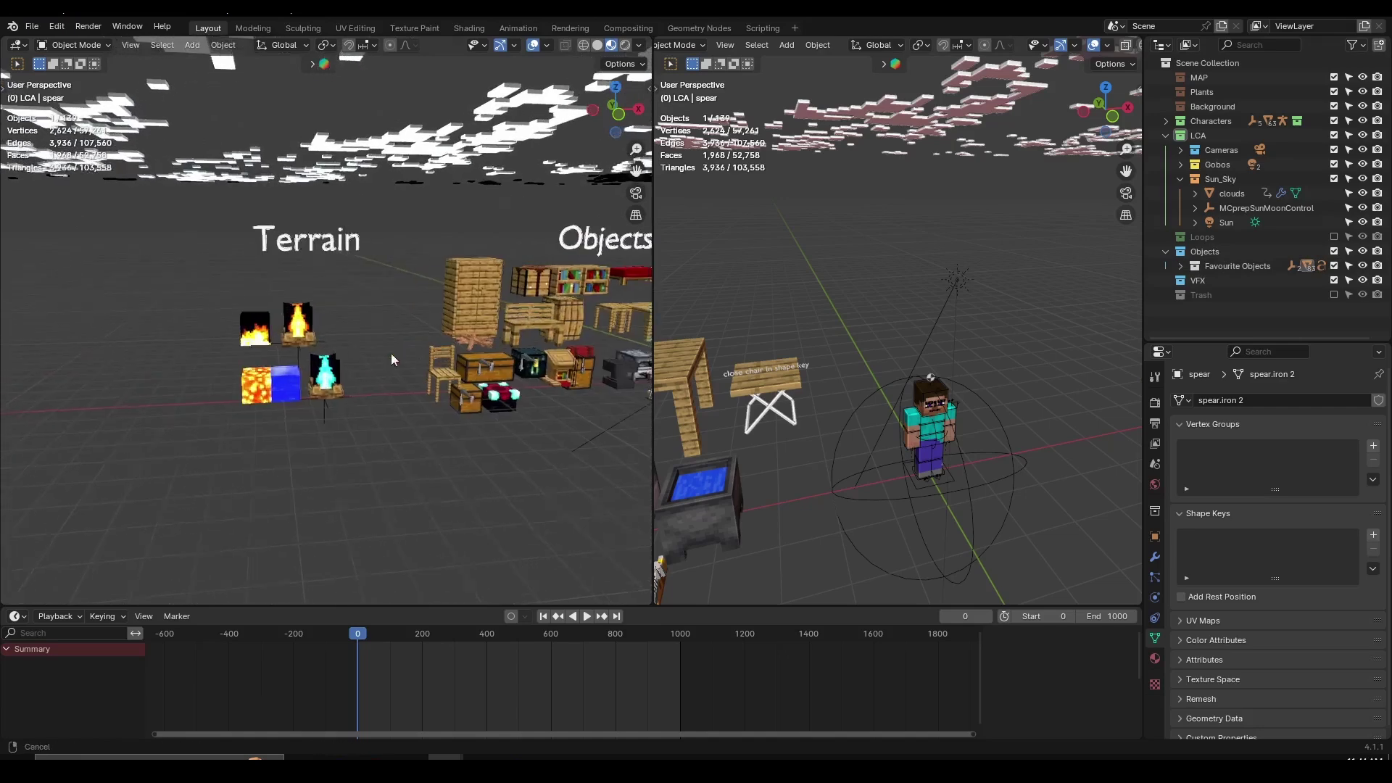
{"action": "middle_click_drag", "start_coordinate": [432, 351], "coordinate": [295, 355], "text": "shift"}
{"action": "left_click_drag", "start_coordinate": [304, 245], "coordinate": [389, 426]}
{"action": "scroll", "coordinate": [390, 426], "scroll_direction": "up", "scroll_amount": 1}
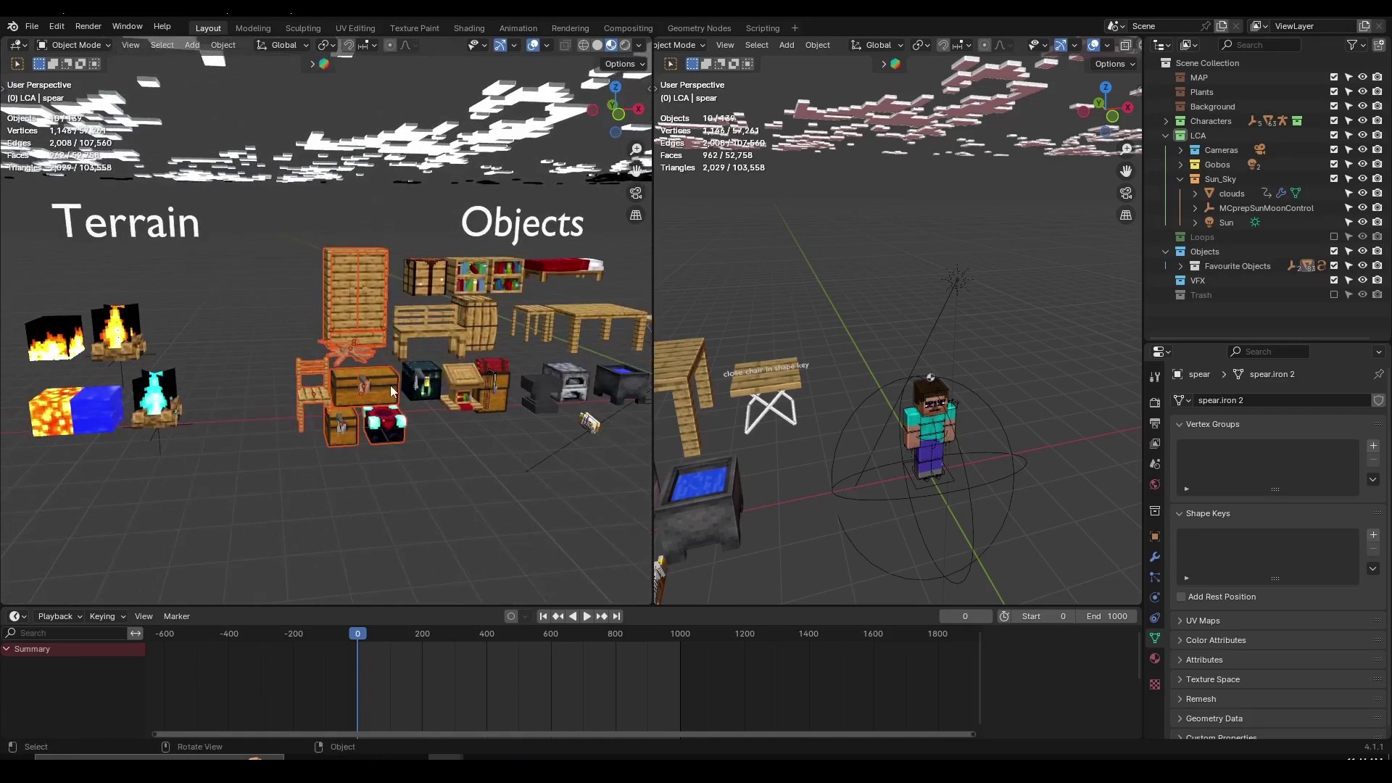
{"action": "key", "text": "m"}
{"action": "left_click", "coordinate": [306, 388]}
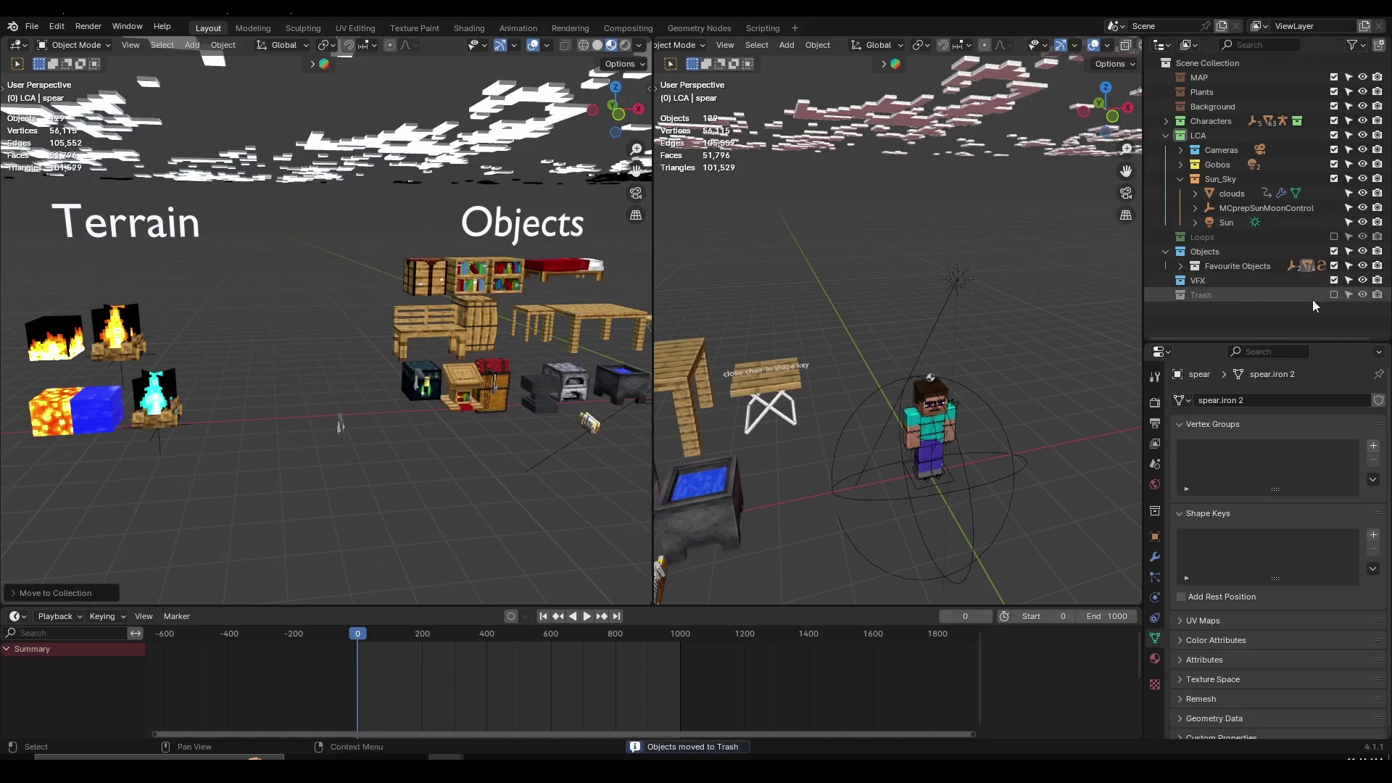
{"action": "left_click", "coordinate": [1335, 295]}
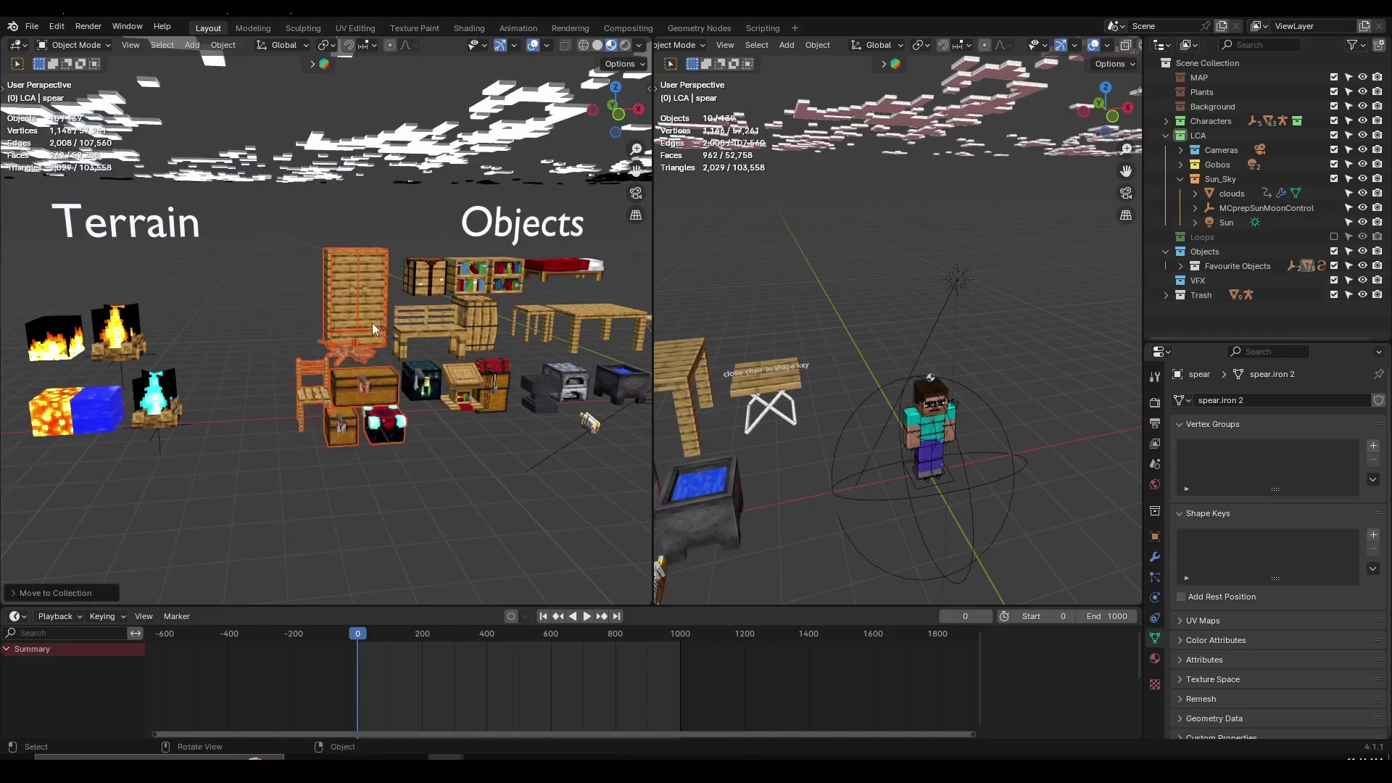
{"action": "left_click", "coordinate": [1334, 295]}
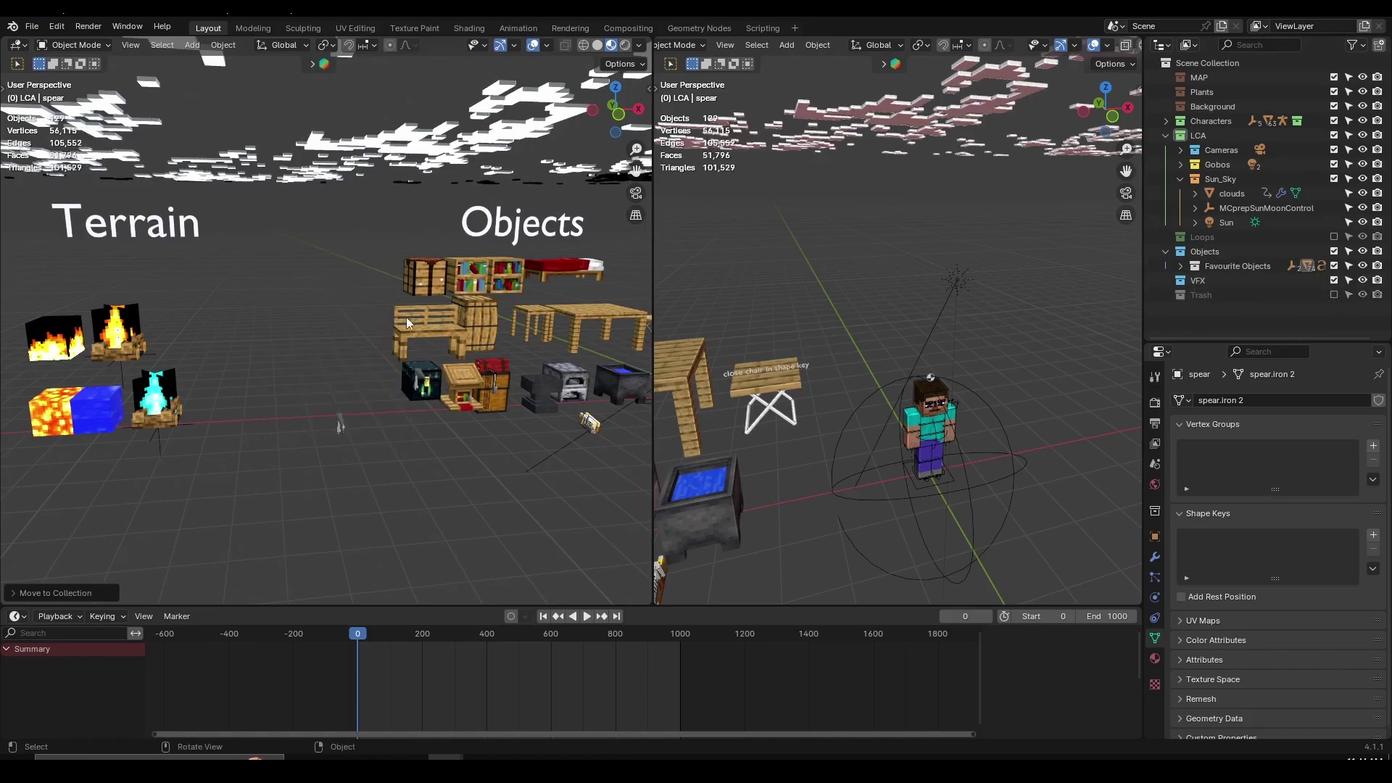
Step: Delete the Trash collection together with its whole hierarchy
{"action": "scroll", "coordinate": [401, 317], "scroll_direction": "down", "scroll_amount": 7}
{"action": "middle_click_drag", "start_coordinate": [398, 304], "coordinate": [433, 312]}
{"action": "scroll", "coordinate": [434, 316], "scroll_direction": "up", "scroll_amount": 5}
{"action": "left_click", "coordinate": [1220, 297]}
{"action": "right_click", "coordinate": [1217, 301]}
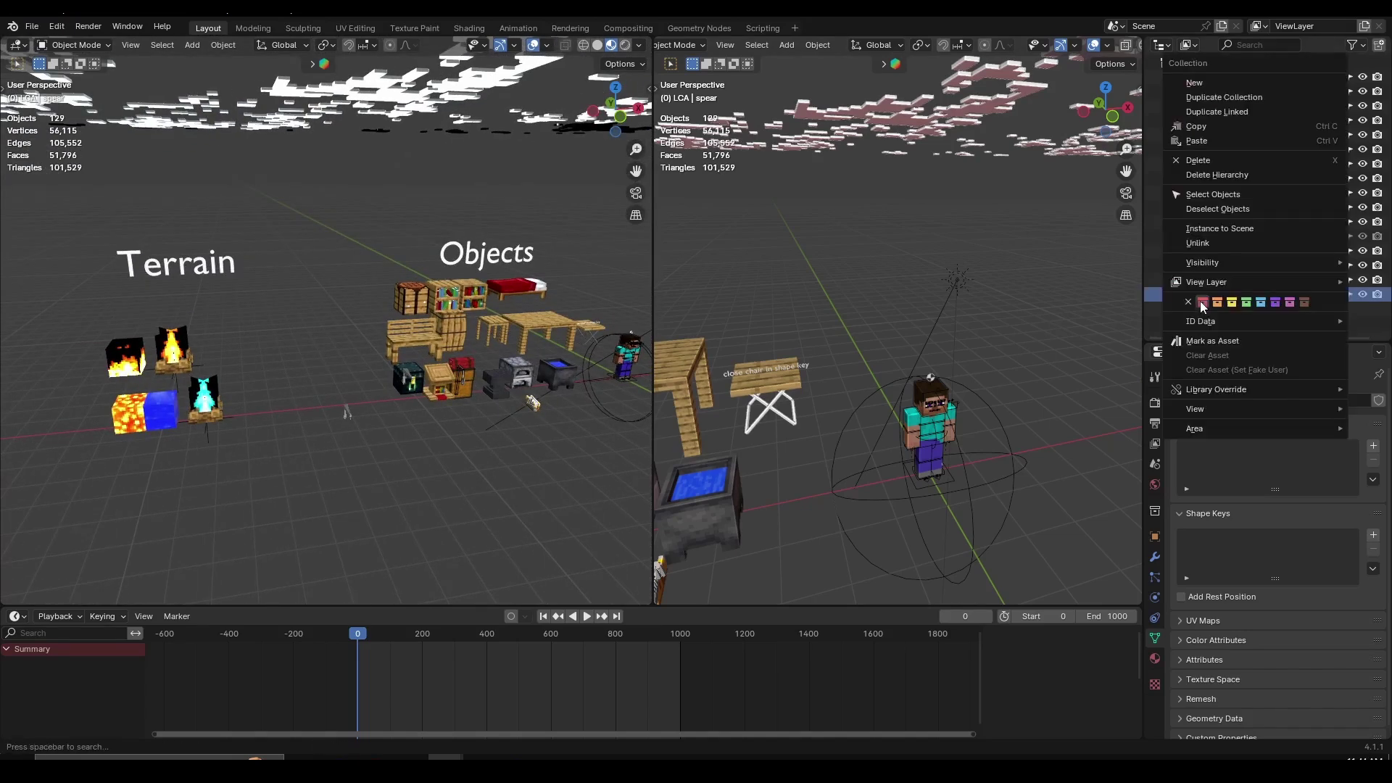
{"action": "left_click", "coordinate": [1236, 177]}
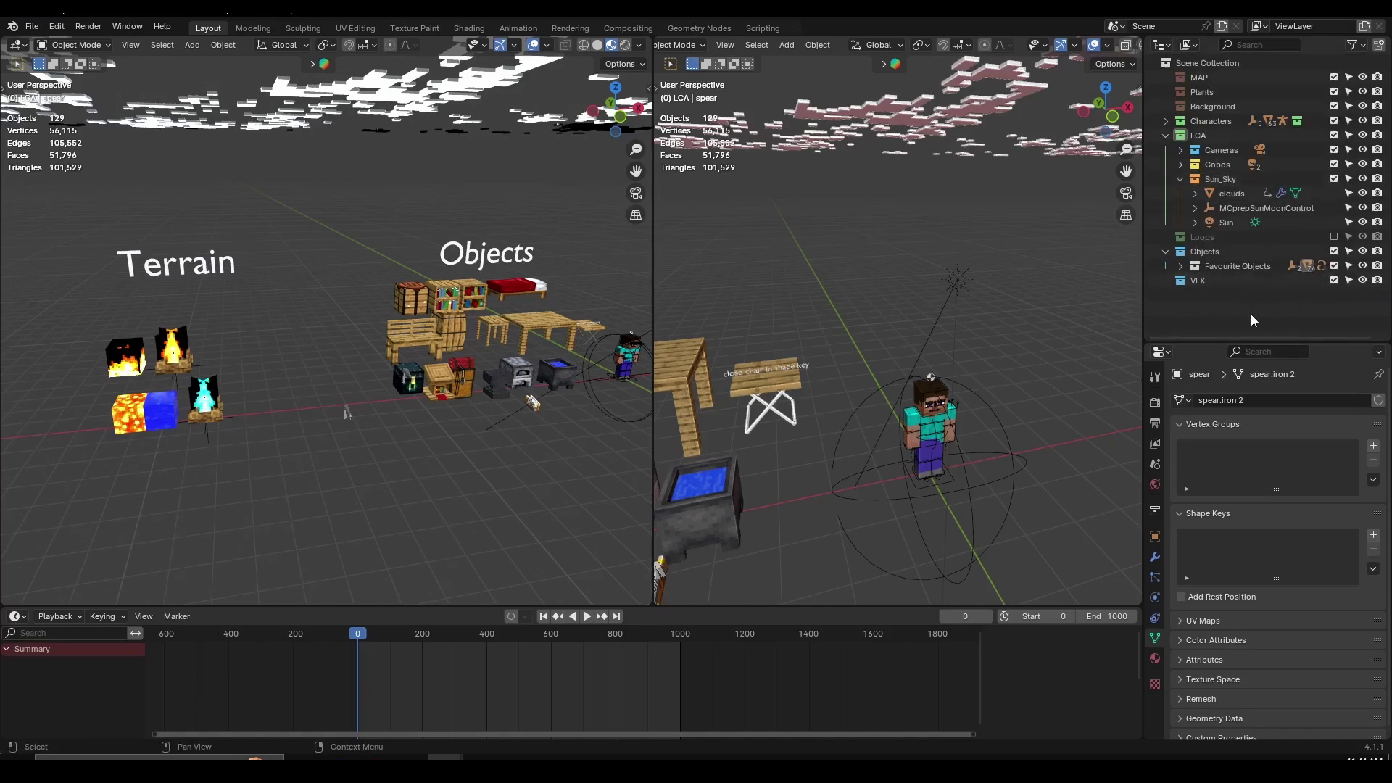
Step: Undo the deletion of the Trash hierarchy and clear the object selection
{"action": "key", "text": "ctrl+z"}
{"action": "key", "text": "ctrl+z"}
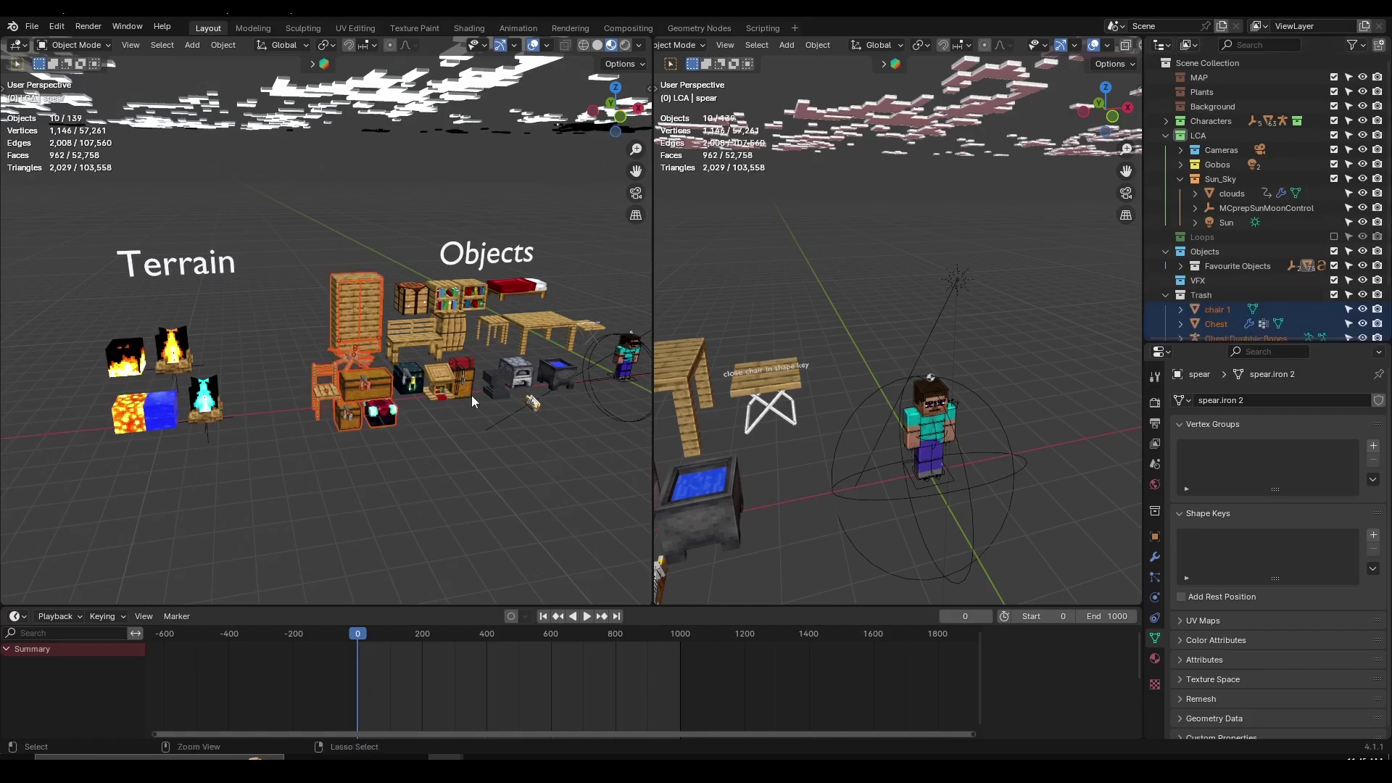
{"action": "scroll", "coordinate": [476, 384], "scroll_direction": "down", "scroll_amount": 4}
{"action": "middle_click_drag", "start_coordinate": [475, 384], "coordinate": [320, 393], "text": "shift"}
{"action": "left_click", "coordinate": [319, 393]}
{"action": "scroll", "coordinate": [318, 393], "scroll_direction": "up", "scroll_amount": 4}
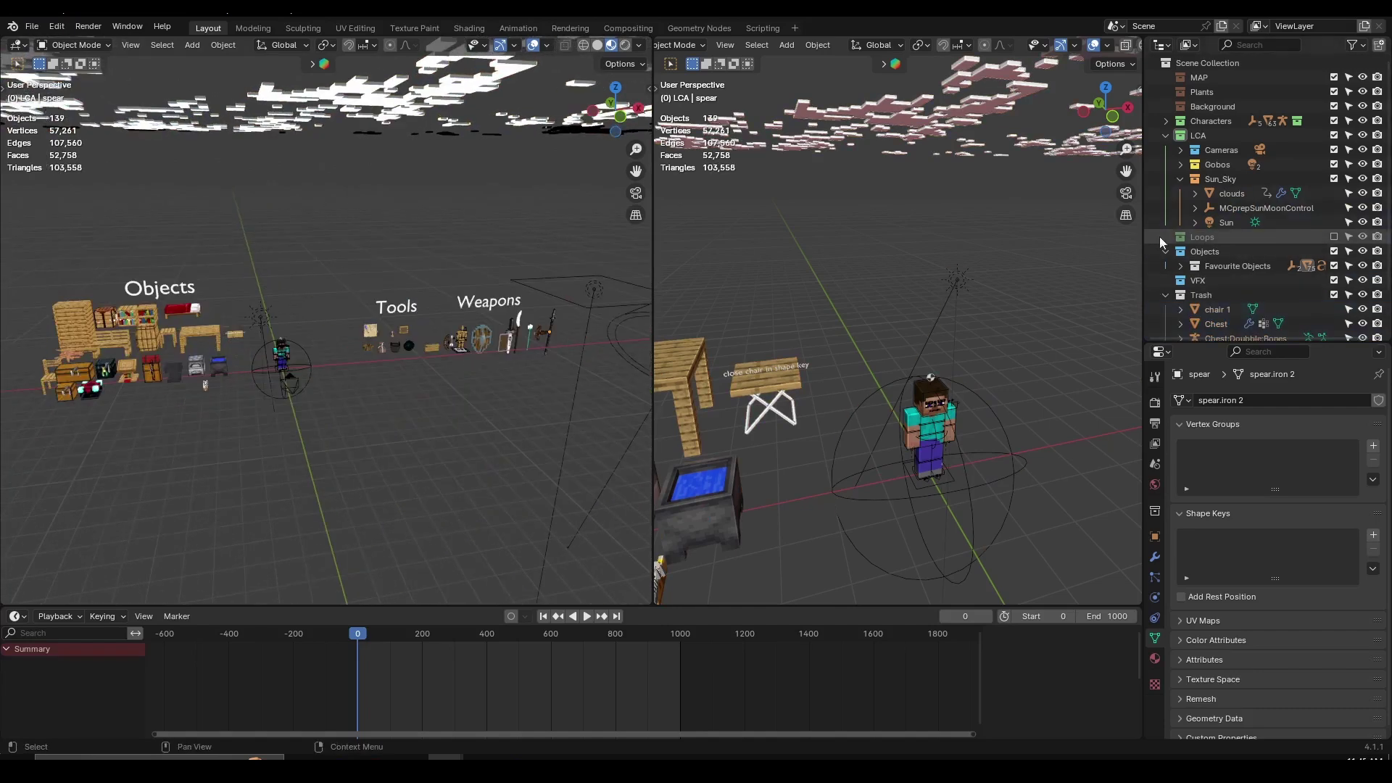
Step: Collapse the LCA and Objects collections and assign the brown color tag to the MAP collection
{"action": "left_click", "coordinate": [1166, 135]}
{"action": "left_click", "coordinate": [1165, 165]}
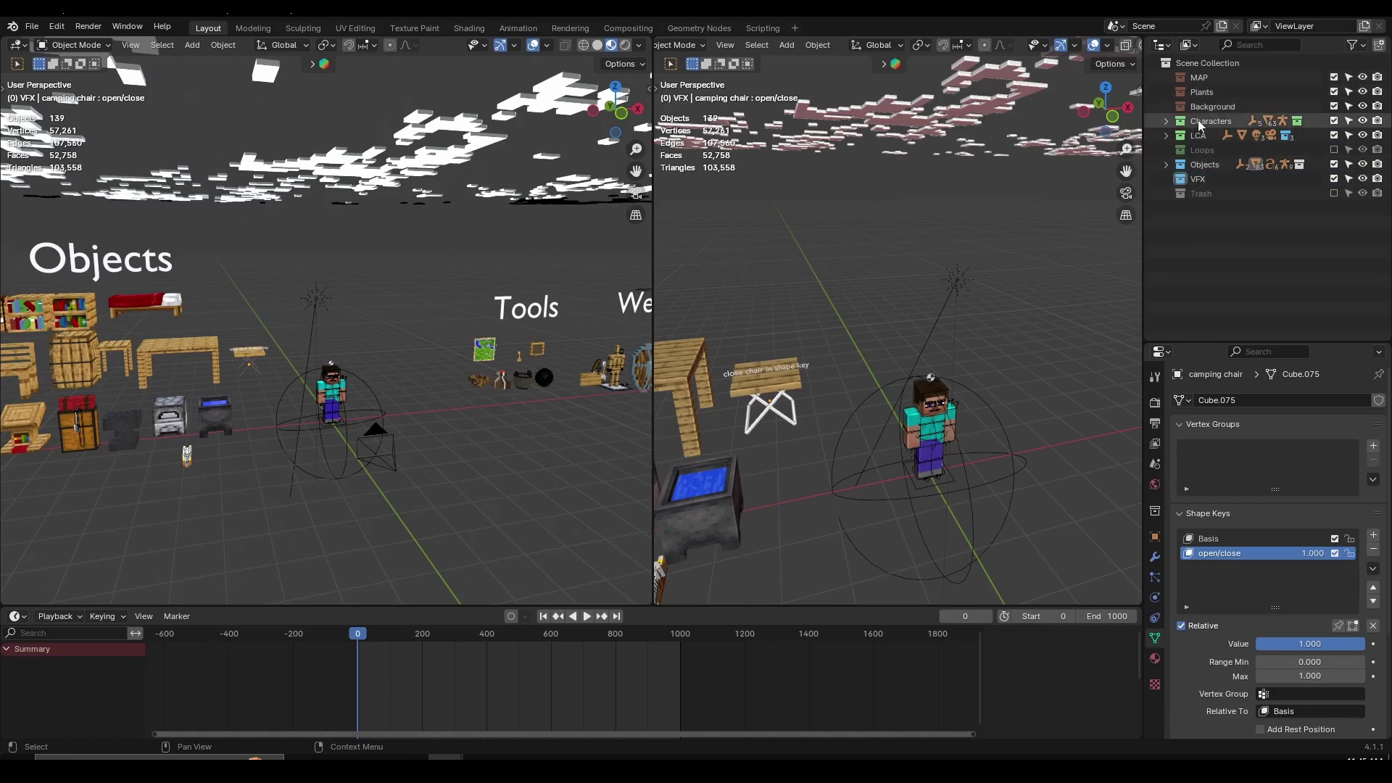
{"action": "left_click", "coordinate": [1212, 80]}
{"action": "right_click", "coordinate": [1214, 82]}
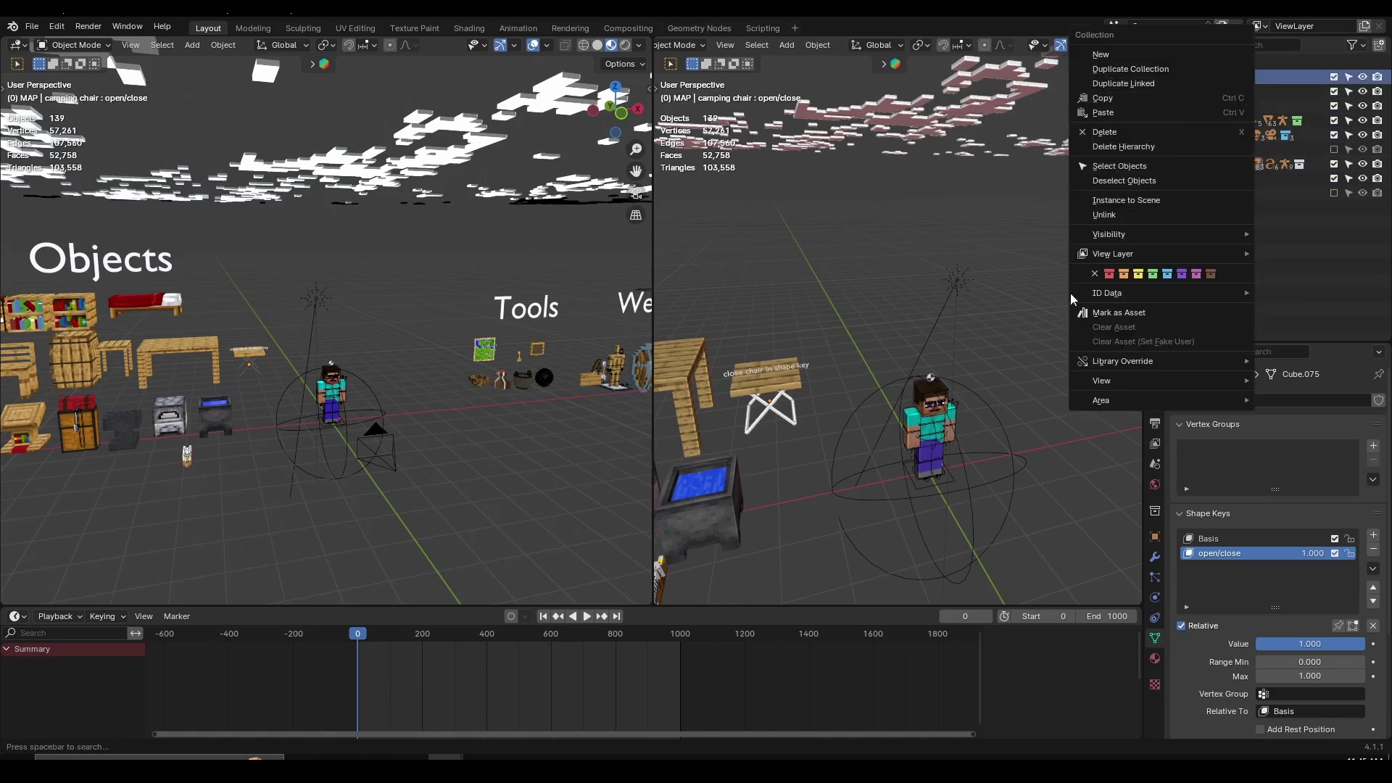
{"action": "left_click", "coordinate": [1210, 274]}
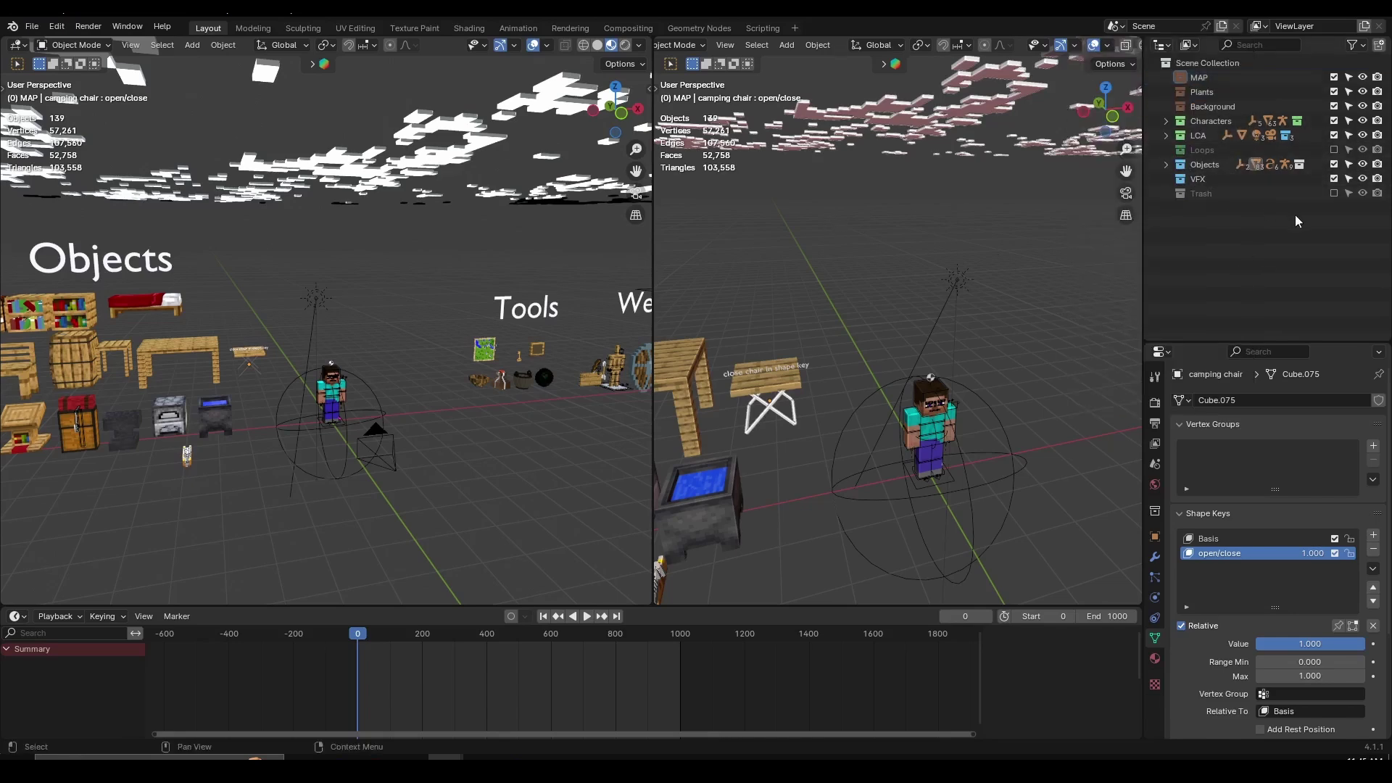
Step: Expand the Objects collection and move the map and bowl from the Tools group into the MAP collection
{"action": "scroll", "coordinate": [573, 319], "scroll_direction": "down", "scroll_amount": 3}
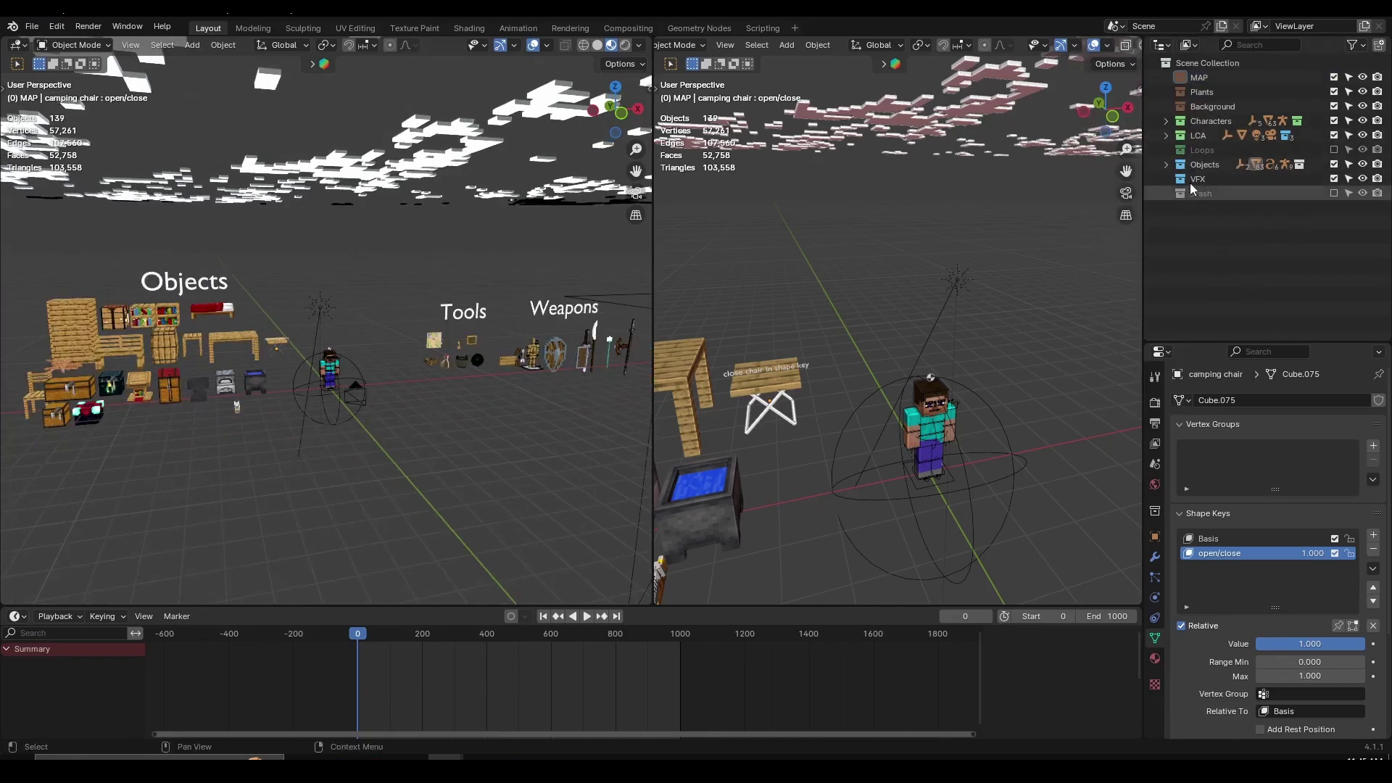
{"action": "left_click", "coordinate": [1166, 164]}
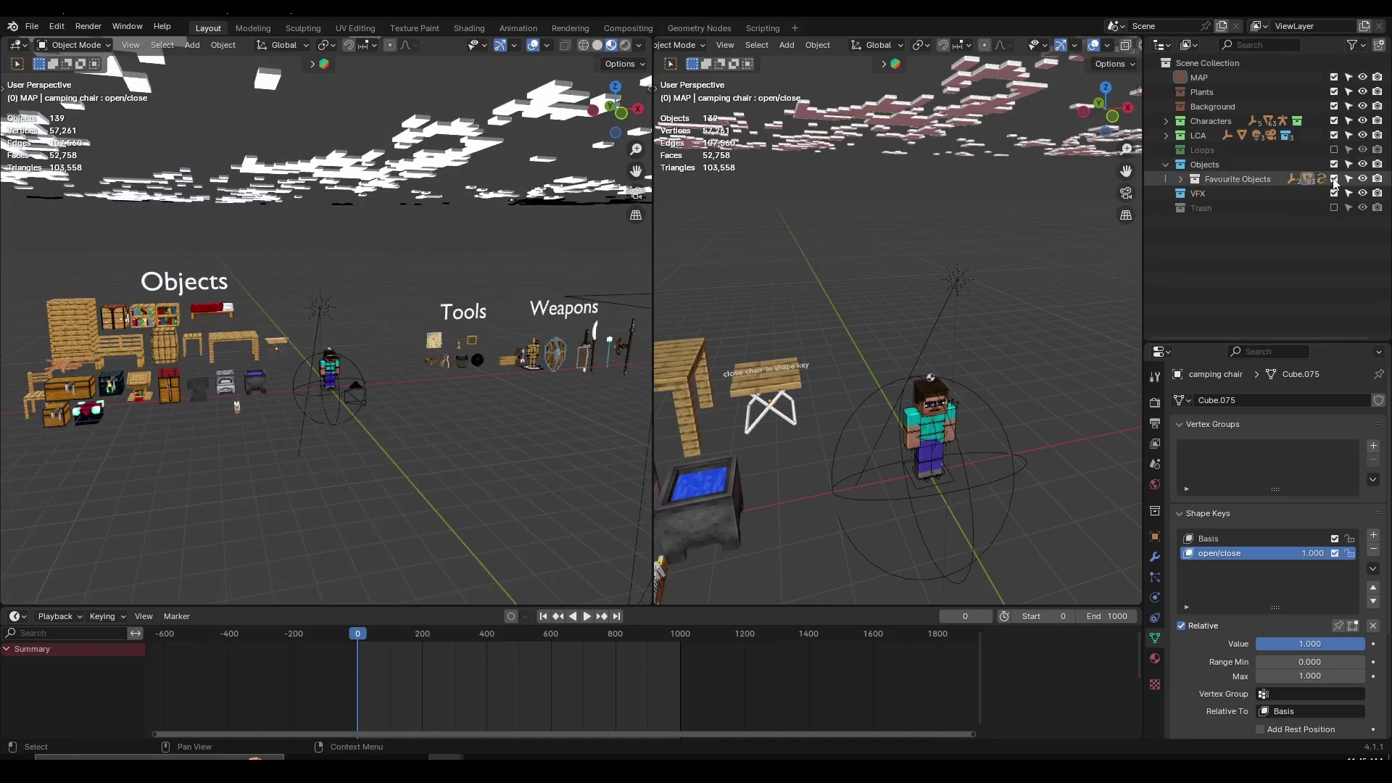
{"action": "middle_click_drag", "start_coordinate": [537, 376], "coordinate": [377, 386]}
{"action": "scroll", "coordinate": [466, 389], "scroll_direction": "up", "scroll_amount": 3}
{"action": "scroll", "coordinate": [377, 385], "scroll_direction": "up", "scroll_amount": 2}
{"action": "left_click_drag", "start_coordinate": [312, 325], "coordinate": [374, 413]}
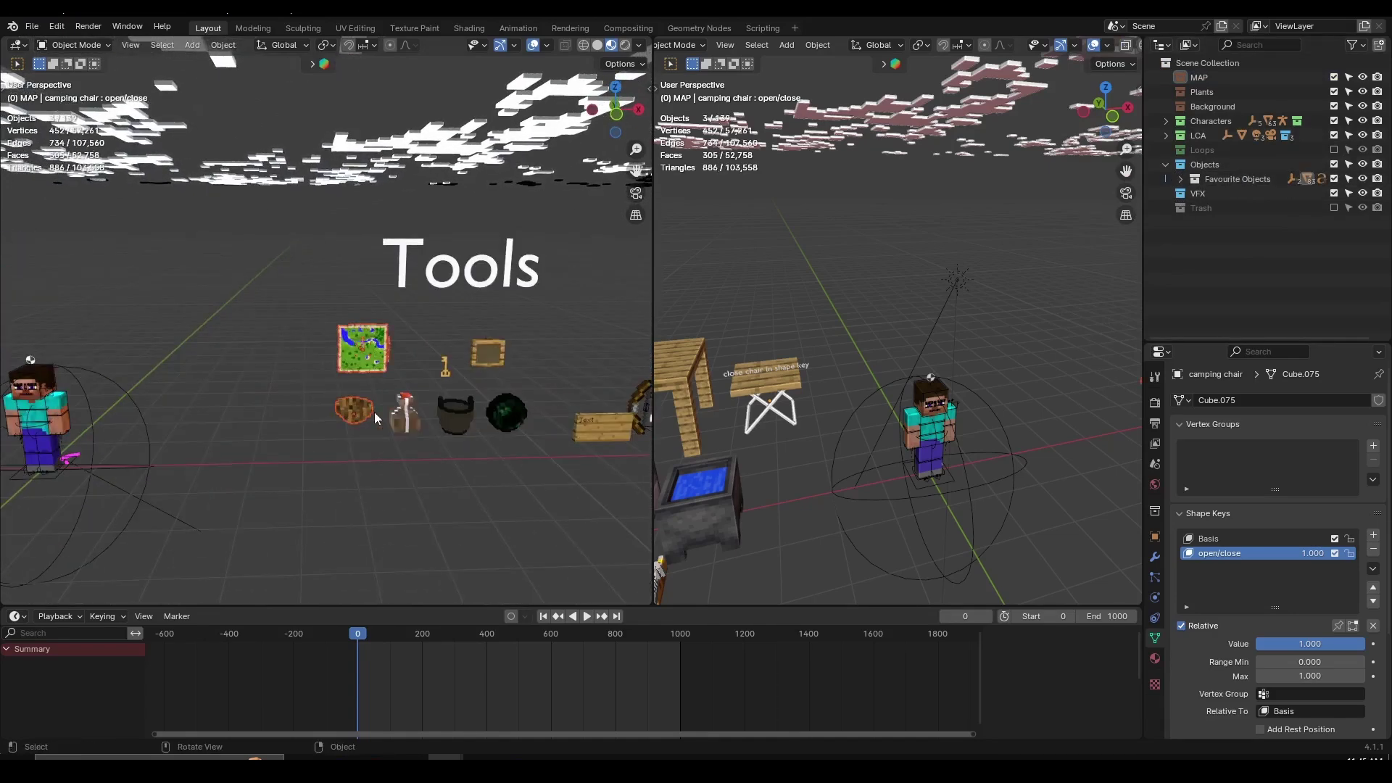
{"action": "key", "text": "m"}
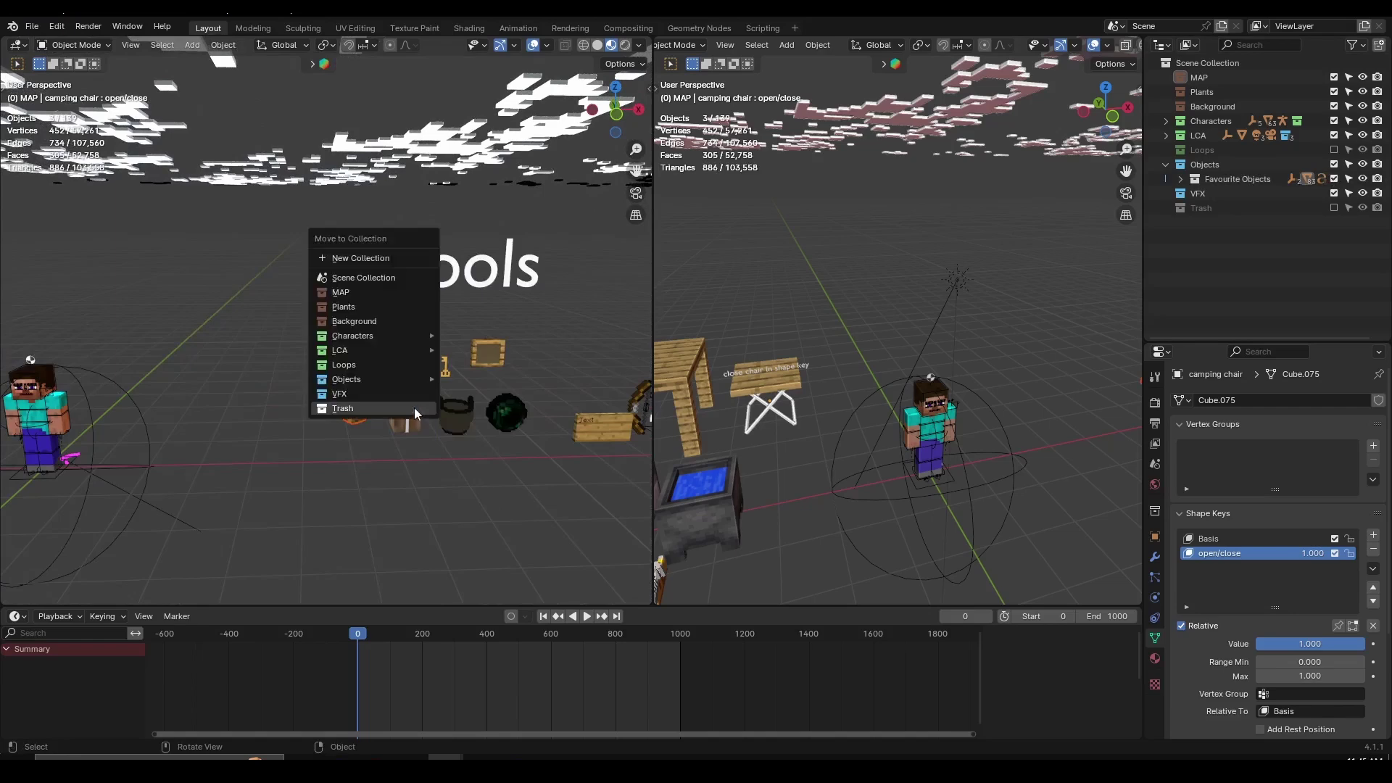
{"action": "left_click", "coordinate": [342, 293]}
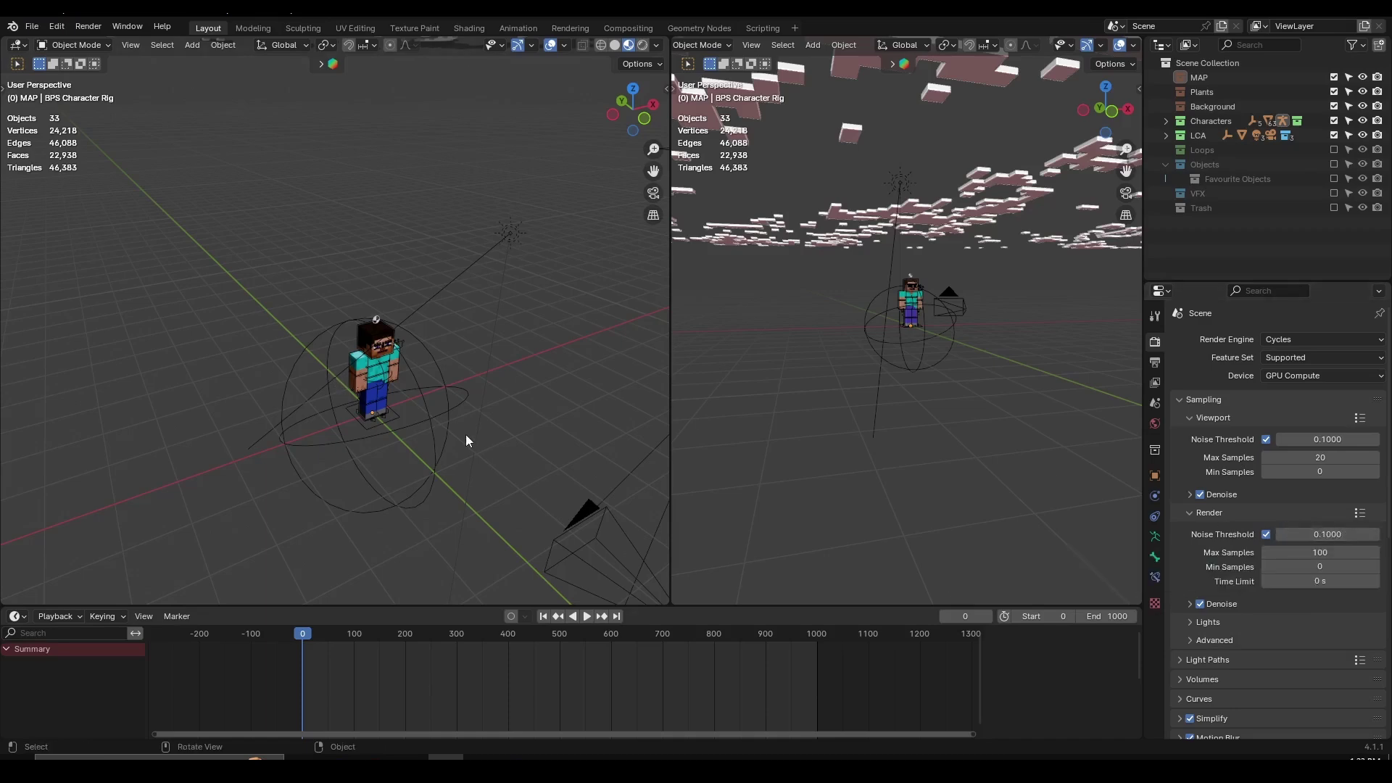
Step: Switch to the Compositing workspace and examine the node tree from Render Layers to the Composite and Viewer outputs
{"action": "middle_click_drag", "start_coordinate": [467, 435], "coordinate": [444, 438]}
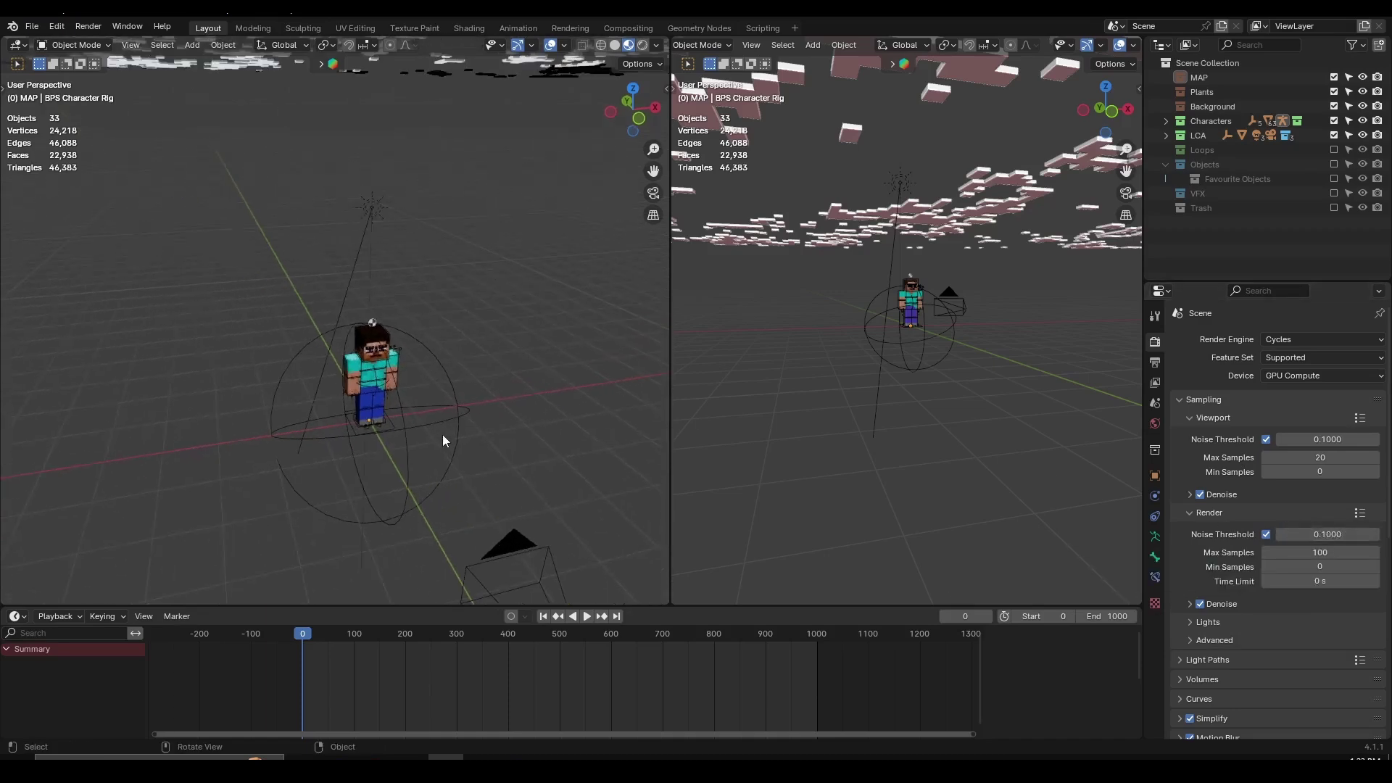
{"action": "left_click", "coordinate": [625, 26]}
{"action": "scroll", "coordinate": [451, 295], "scroll_direction": "down", "scroll_amount": 6}
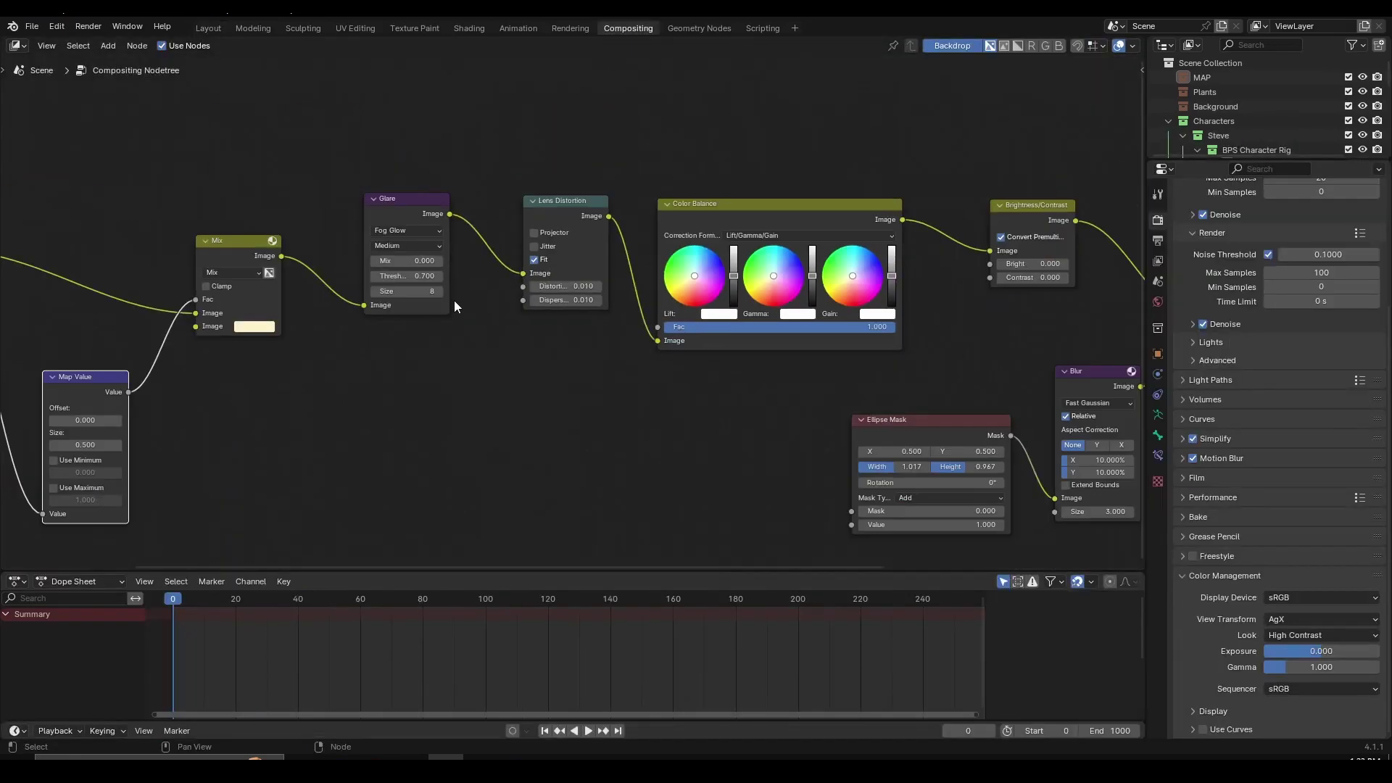
{"action": "middle_click_drag", "start_coordinate": [708, 352], "coordinate": [499, 386]}
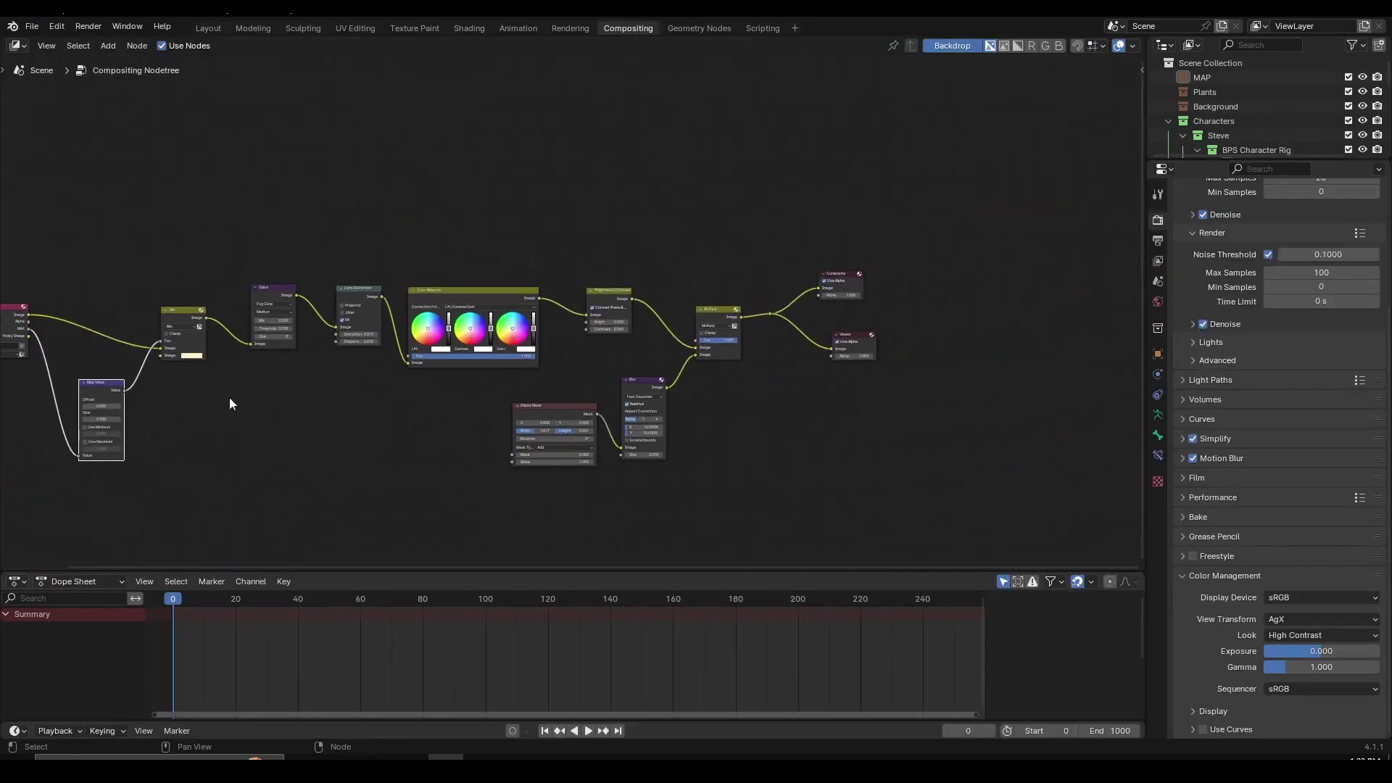
{"action": "scroll", "coordinate": [239, 399], "scroll_direction": "up", "scroll_amount": 6}
{"action": "middle_click_drag", "start_coordinate": [160, 397], "coordinate": [719, 388]}
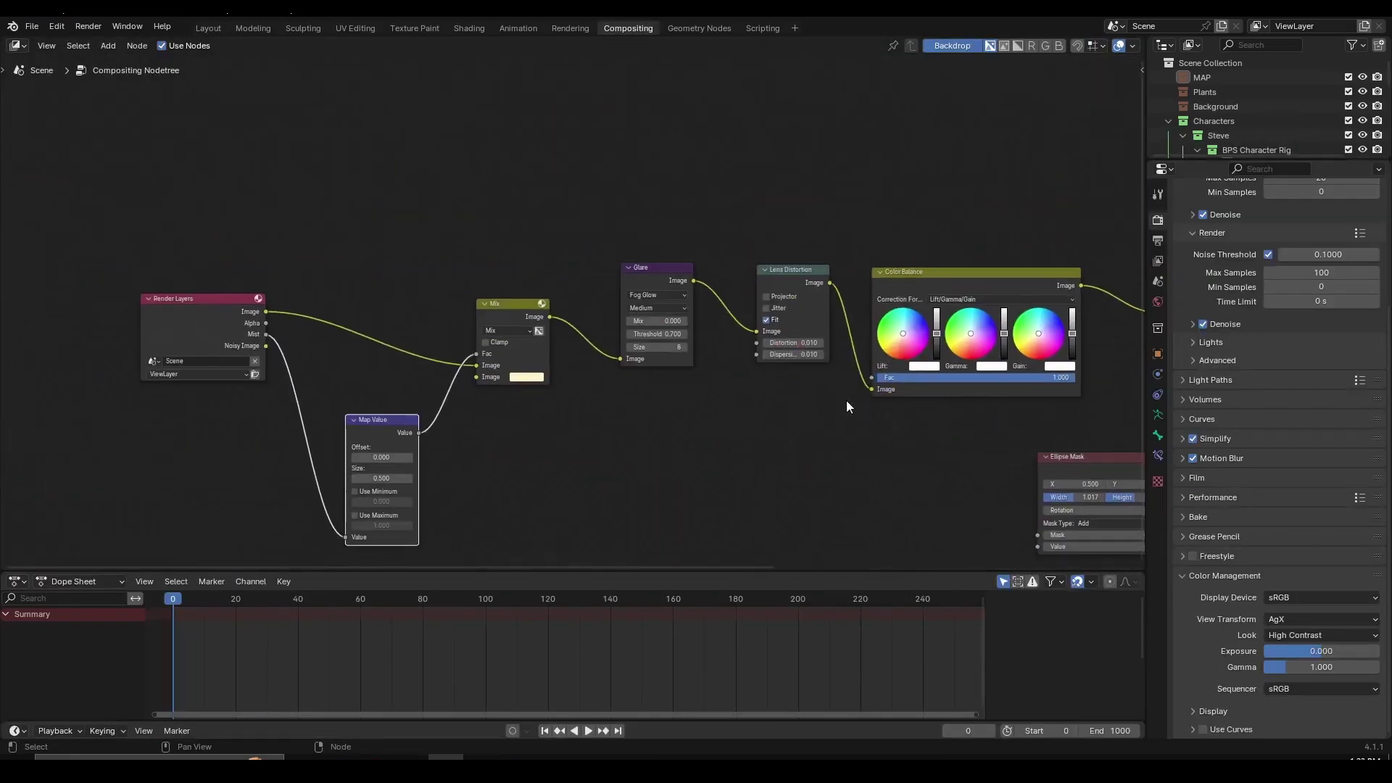
{"action": "scroll", "coordinate": [879, 414], "scroll_direction": "down", "scroll_amount": 2}
{"action": "middle_click_drag", "start_coordinate": [879, 413], "coordinate": [500, 406]}
{"action": "scroll", "coordinate": [305, 464], "scroll_direction": "up", "scroll_amount": 2}
{"action": "middle_click_drag", "start_coordinate": [304, 464], "coordinate": [611, 466]}
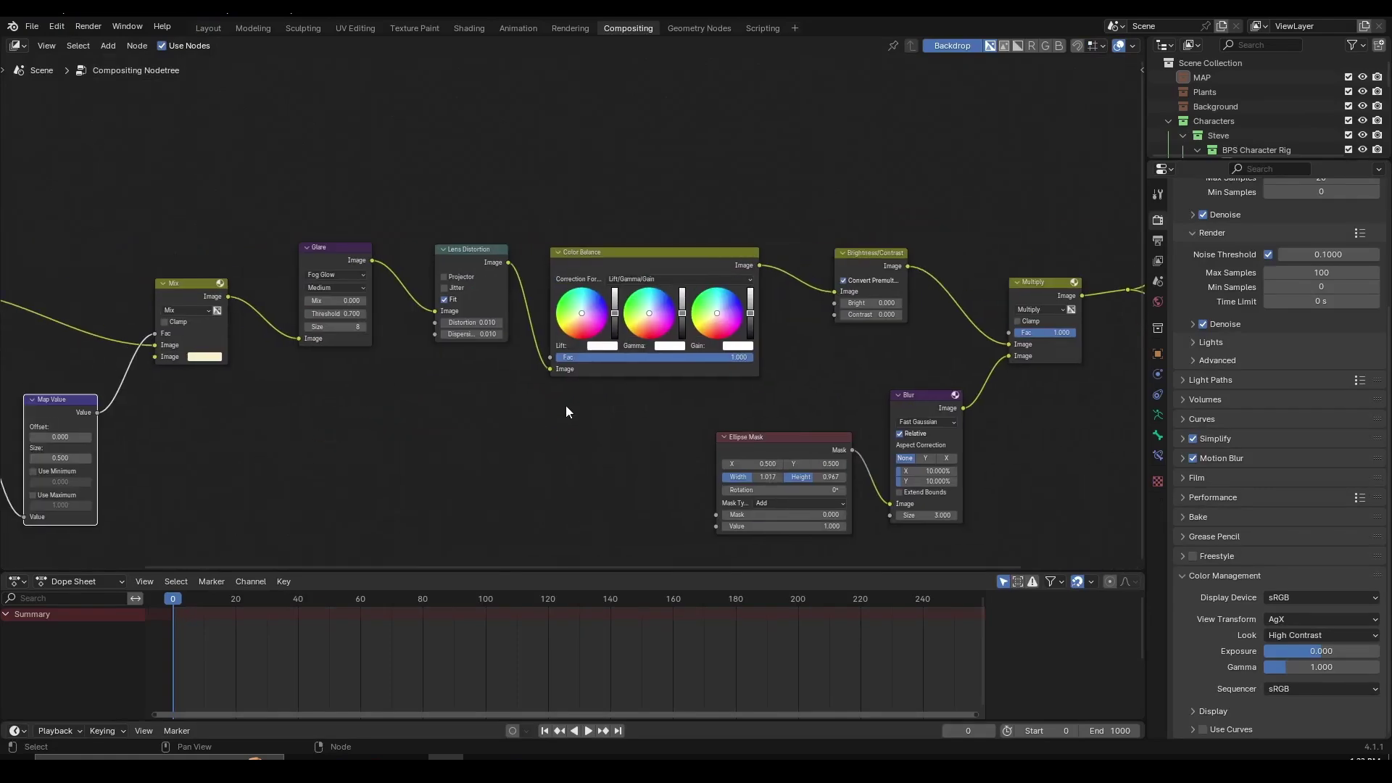
{"action": "scroll", "coordinate": [567, 412], "scroll_direction": "down", "scroll_amount": 5}
{"action": "scroll", "coordinate": [514, 416], "scroll_direction": "up", "scroll_amount": 1}
{"action": "middle_click_drag", "start_coordinate": [264, 468], "coordinate": [513, 444]}
{"action": "scroll", "coordinate": [513, 446], "scroll_direction": "up", "scroll_amount": 10}
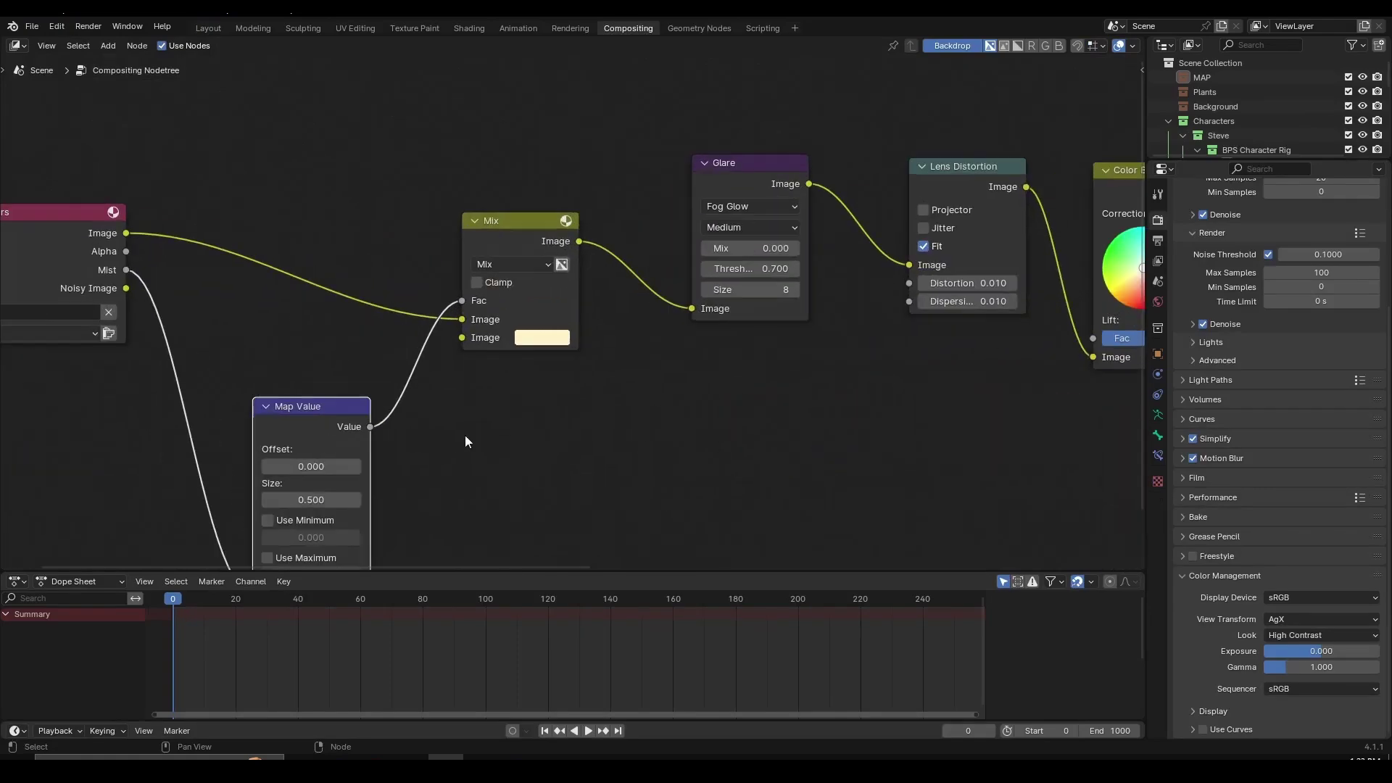
Step: View the output settings and the view layer passes, and compare them with the Render Layers and Mix nodes
{"action": "left_click", "coordinate": [1159, 240]}
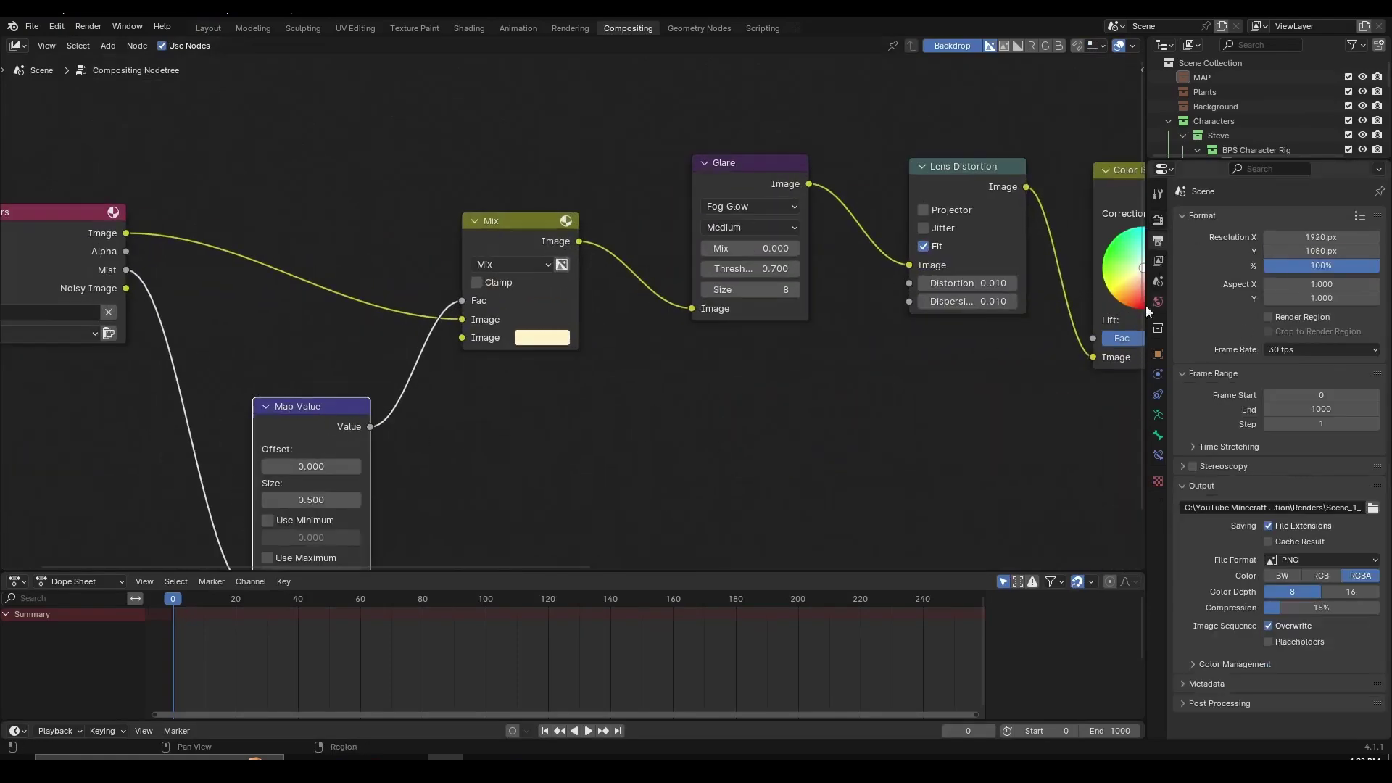
{"action": "left_click", "coordinate": [1158, 261]}
{"action": "scroll", "coordinate": [224, 358], "scroll_direction": "down", "scroll_amount": 2}
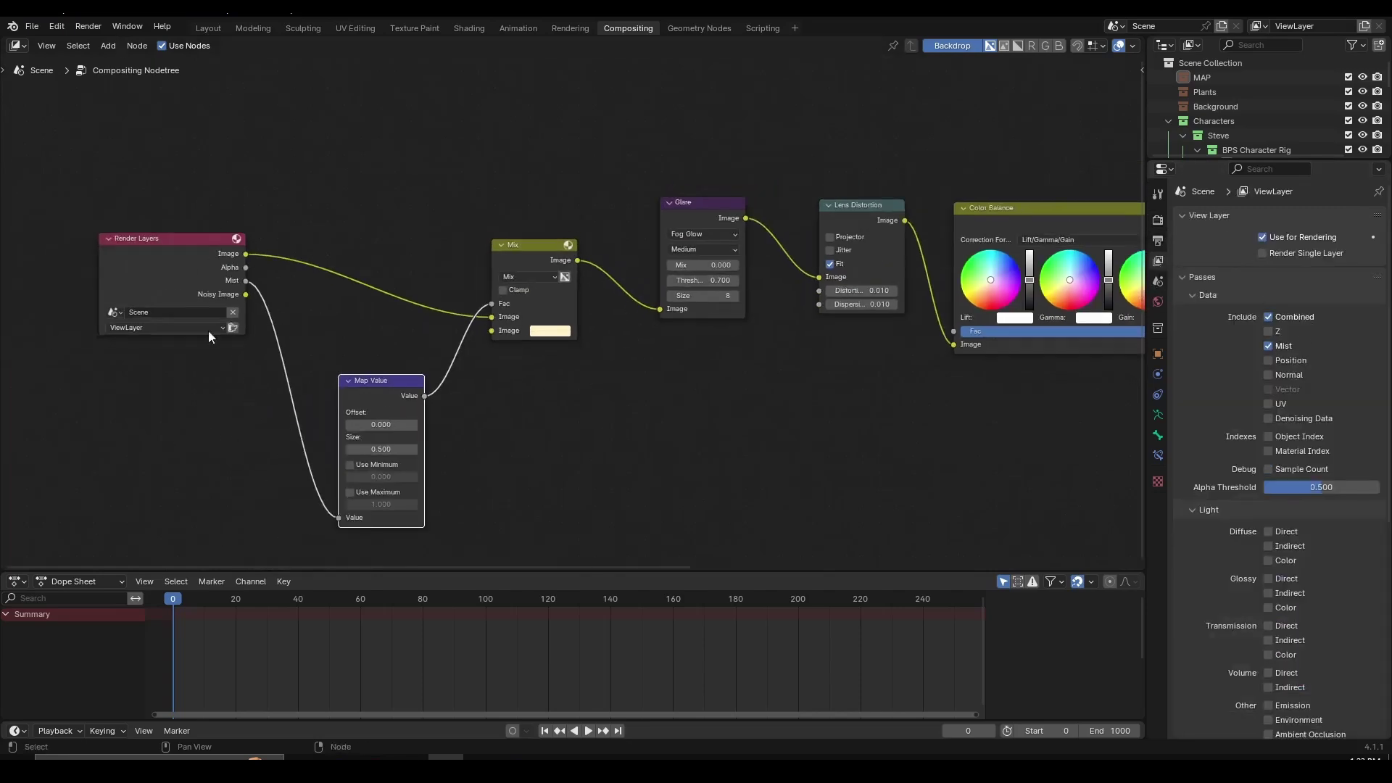
{"action": "middle_click_drag", "start_coordinate": [640, 380], "coordinate": [351, 483]}
{"action": "scroll", "coordinate": [380, 369], "scroll_direction": "up", "scroll_amount": 4}
{"action": "scroll", "coordinate": [427, 353], "scroll_direction": "down", "scroll_amount": 4}
{"action": "middle_click_drag", "start_coordinate": [466, 357], "coordinate": [394, 370]}
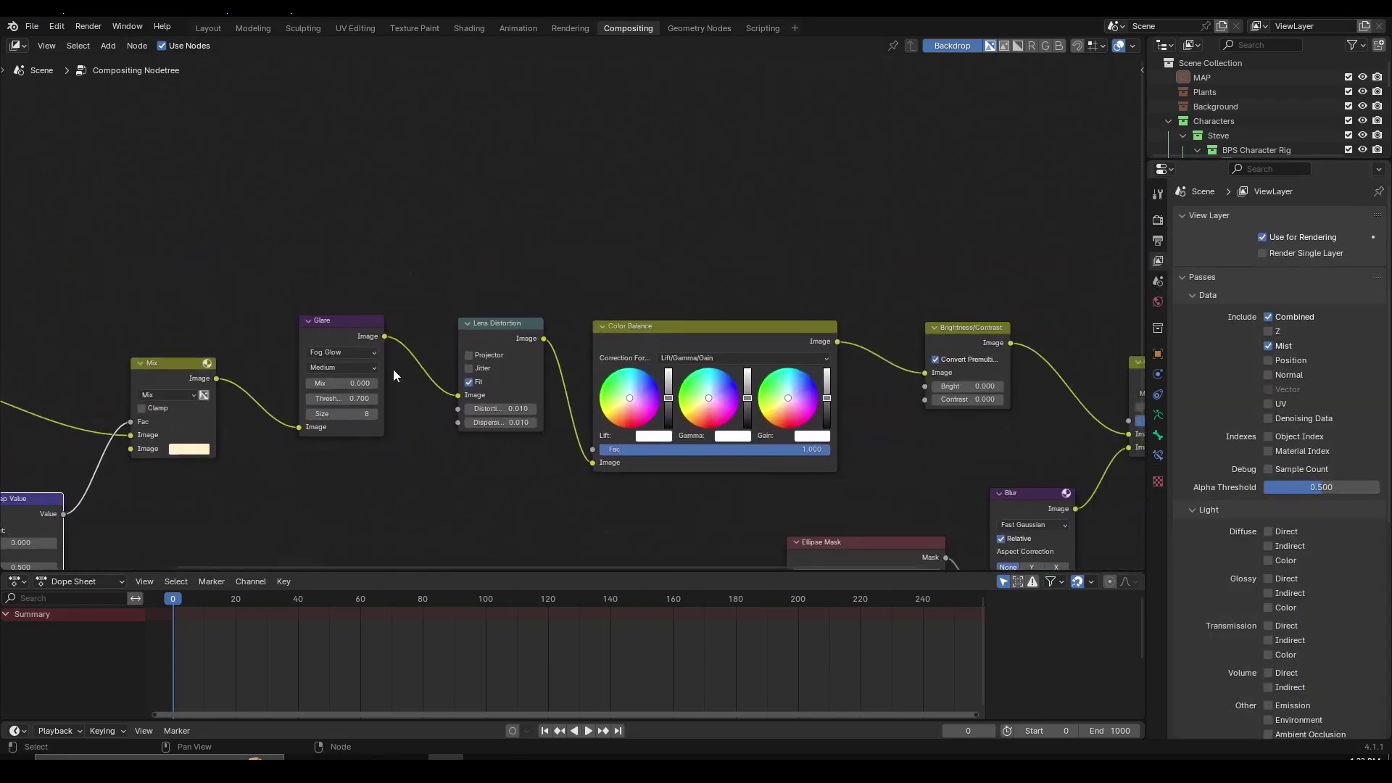
Step: Examine the Glare, Lens Distortion and Color Balance nodes in the compositing chain
{"action": "scroll", "coordinate": [394, 370], "scroll_direction": "up", "scroll_amount": 3}
{"action": "scroll", "coordinate": [492, 338], "scroll_direction": "down", "scroll_amount": 4}
{"action": "middle_click_drag", "start_coordinate": [604, 481], "coordinate": [538, 398]}
{"action": "scroll", "coordinate": [537, 399], "scroll_direction": "up", "scroll_amount": 4}
{"action": "middle_click_drag", "start_coordinate": [698, 435], "coordinate": [393, 452]}
{"action": "scroll", "coordinate": [392, 452], "scroll_direction": "down", "scroll_amount": 2}
{"action": "middle_click_drag", "start_coordinate": [404, 287], "coordinate": [295, 221]}
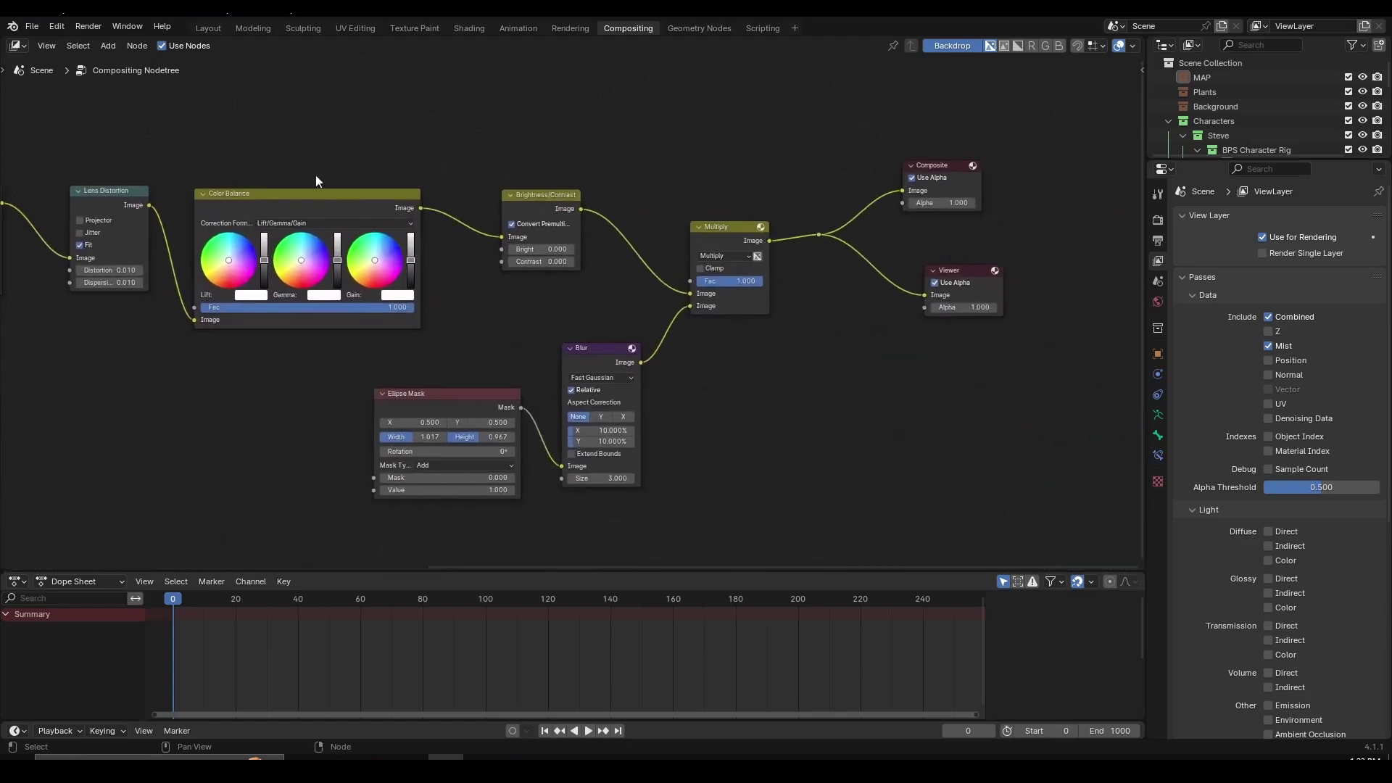
Step: Examine the Brightness/Contrast, Ellipse Mask, Blur and Multiply nodes, and return to the Layout workspace to view the character
{"action": "scroll", "coordinate": [351, 218], "scroll_direction": "up", "scroll_amount": 1}
{"action": "scroll", "coordinate": [392, 217], "scroll_direction": "up", "scroll_amount": 1}
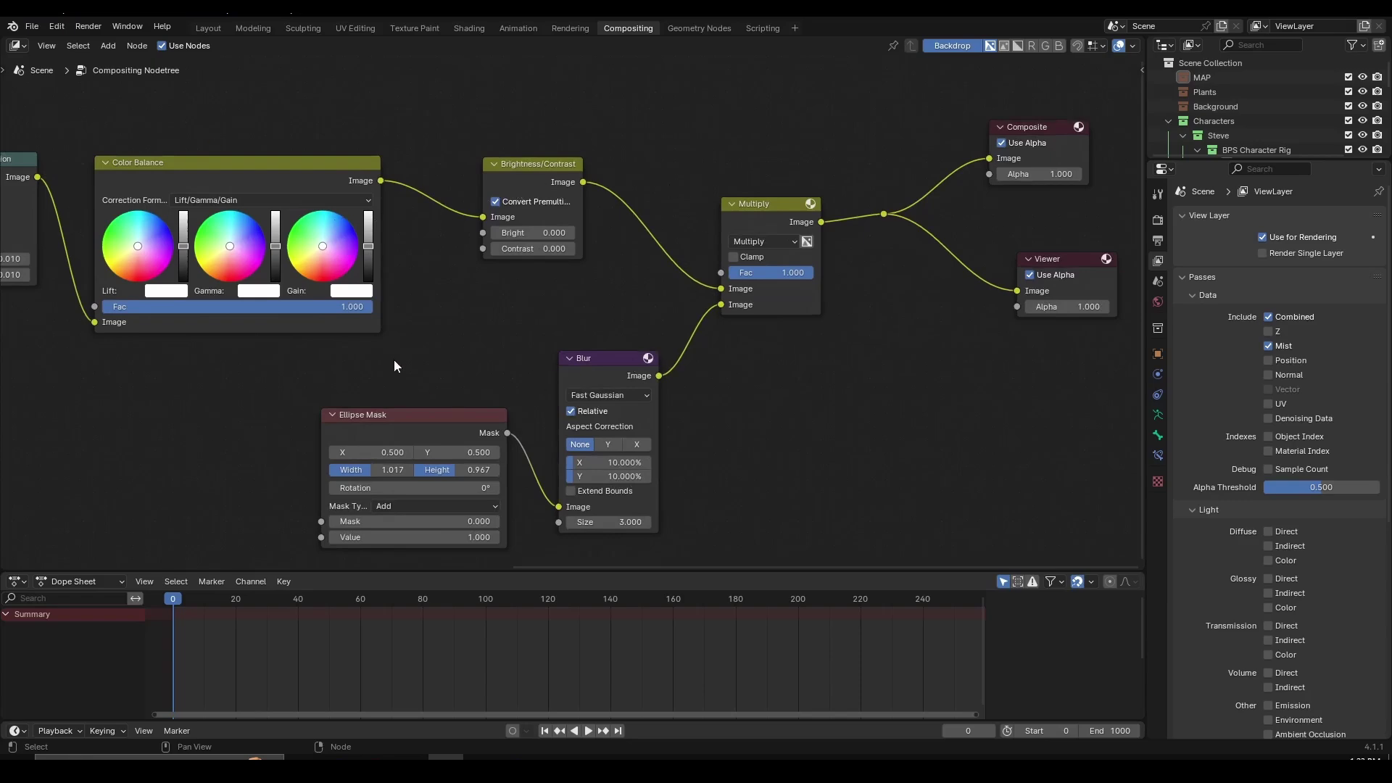
{"action": "left_click_drag", "start_coordinate": [396, 349], "coordinate": [481, 333]}
{"action": "scroll", "coordinate": [625, 429], "scroll_direction": "up", "scroll_amount": 4}
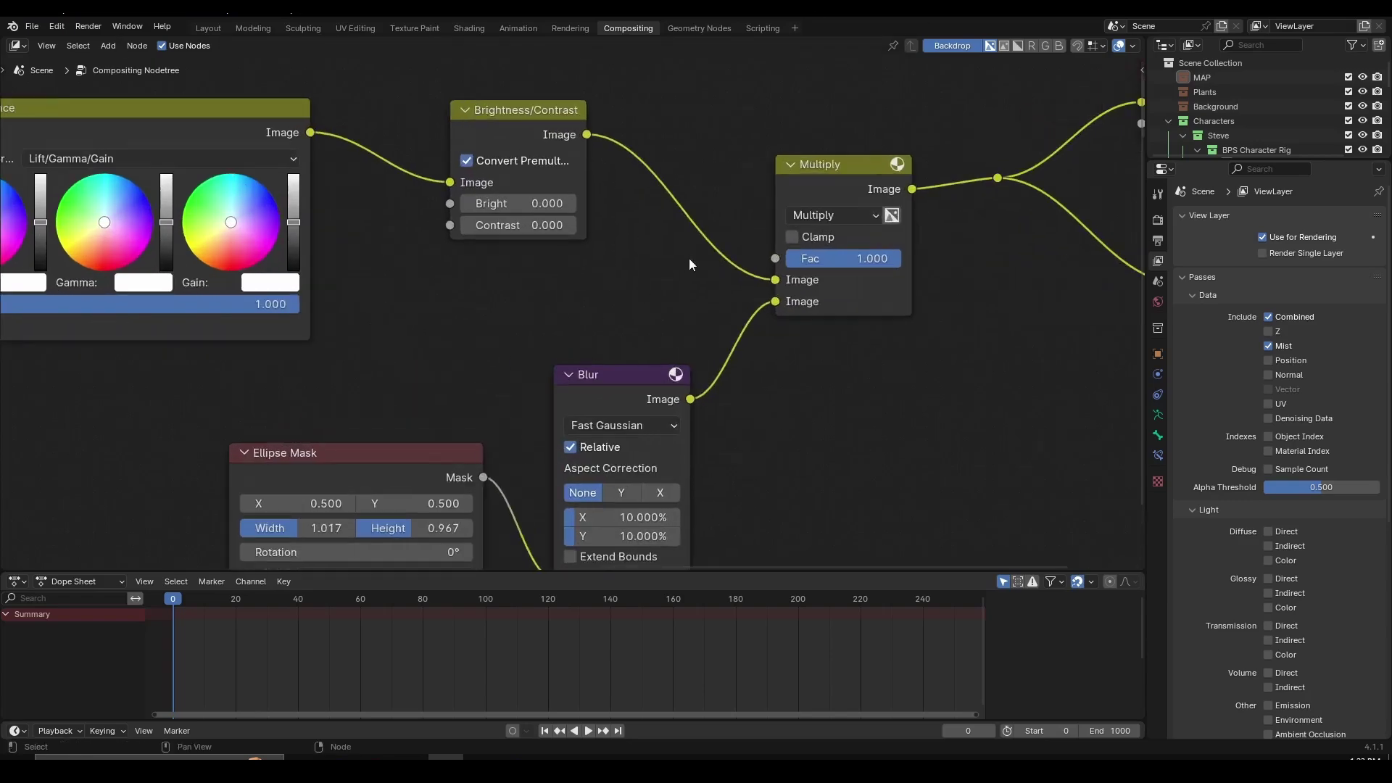
{"action": "scroll", "coordinate": [690, 263], "scroll_direction": "down", "scroll_amount": 10}
{"action": "scroll", "coordinate": [687, 271], "scroll_direction": "up", "scroll_amount": 6}
{"action": "scroll", "coordinate": [686, 273], "scroll_direction": "up", "scroll_amount": 3}
{"action": "middle_click_drag", "start_coordinate": [671, 274], "coordinate": [793, 404]}
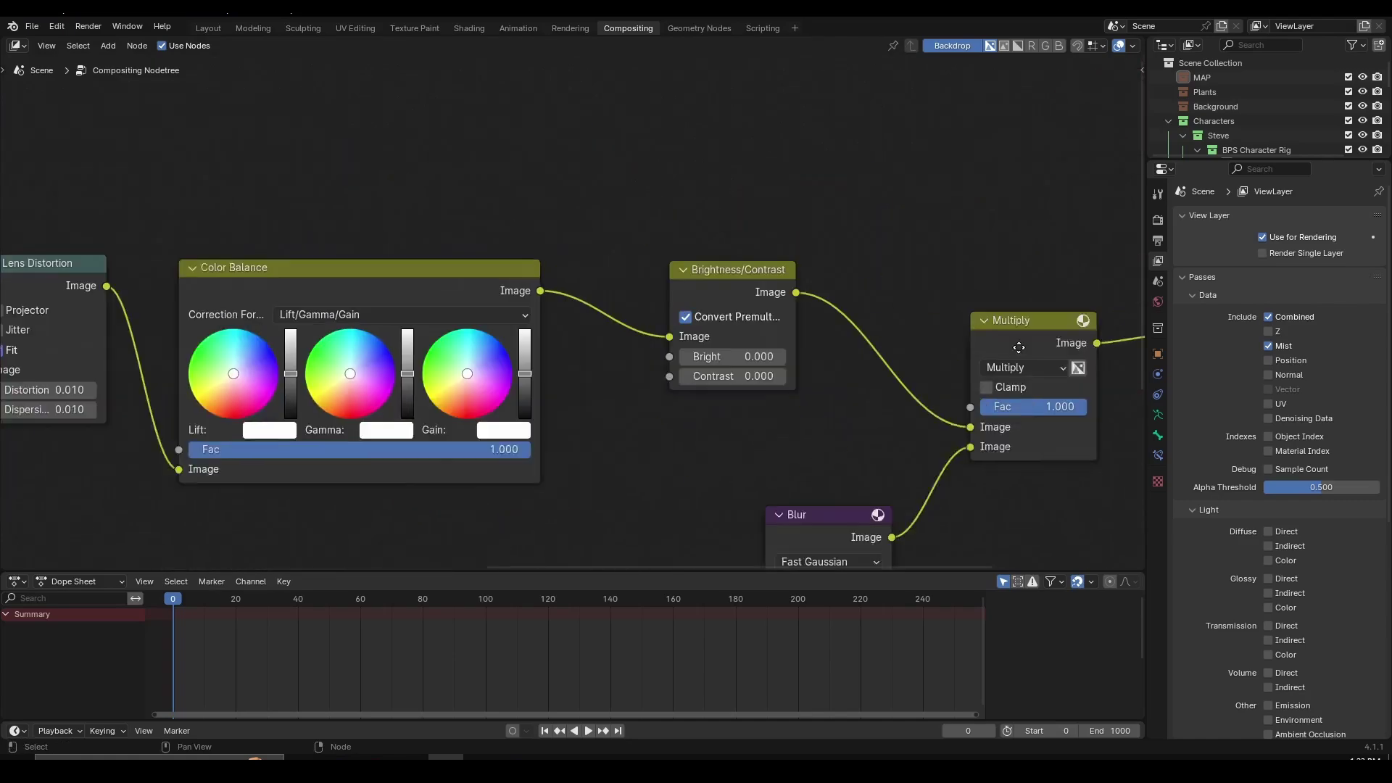
{"action": "scroll", "coordinate": [725, 351], "scroll_direction": "down", "scroll_amount": 11}
{"action": "middle_click_drag", "start_coordinate": [491, 382], "coordinate": [641, 376]}
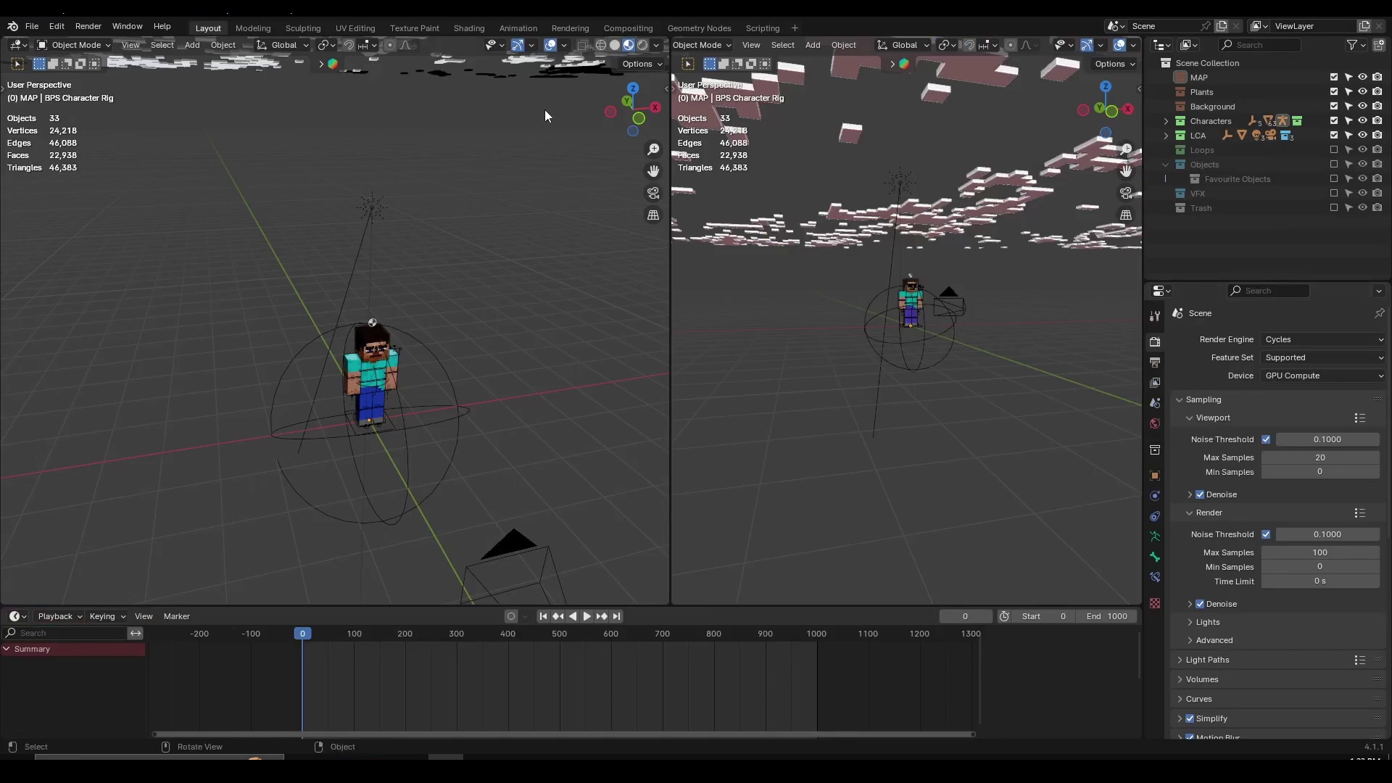
{"action": "middle_click_drag", "start_coordinate": [479, 407], "coordinate": [452, 421]}
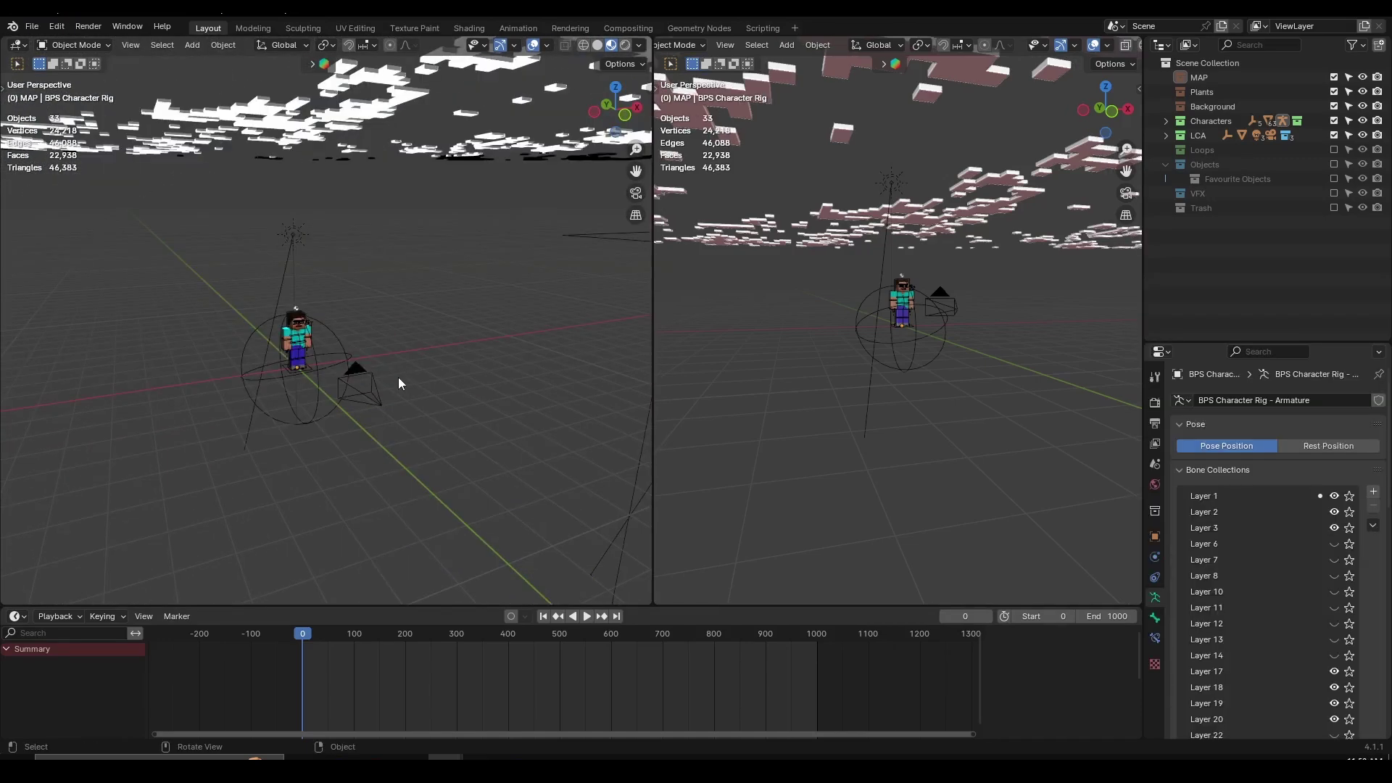
Step: Widen the larger 3D viewport slightly by moving the border between the two viewports
{"action": "middle_click_drag", "start_coordinate": [398, 377], "coordinate": [373, 341]}
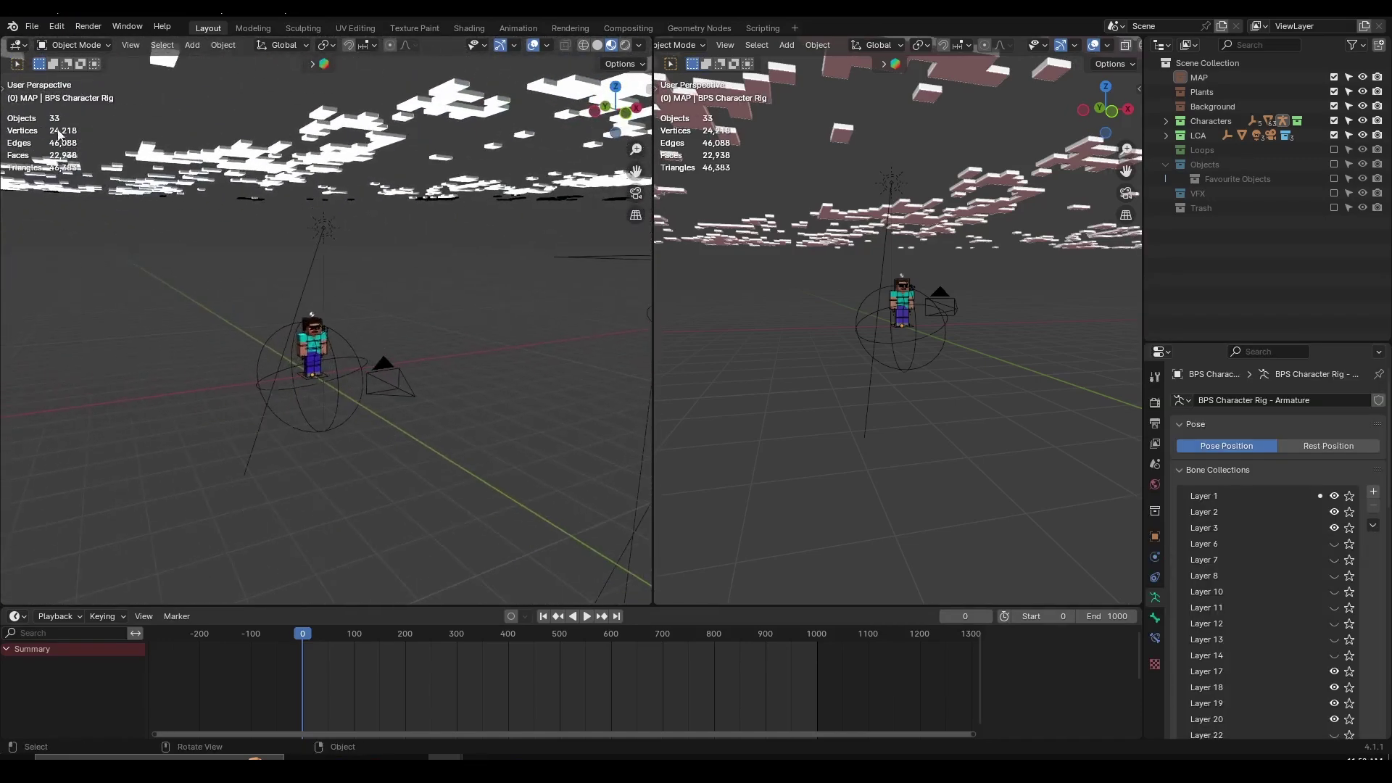
{"action": "left_click", "coordinate": [32, 26]}
{"action": "middle_click_drag", "start_coordinate": [282, 252], "coordinate": [329, 361]}
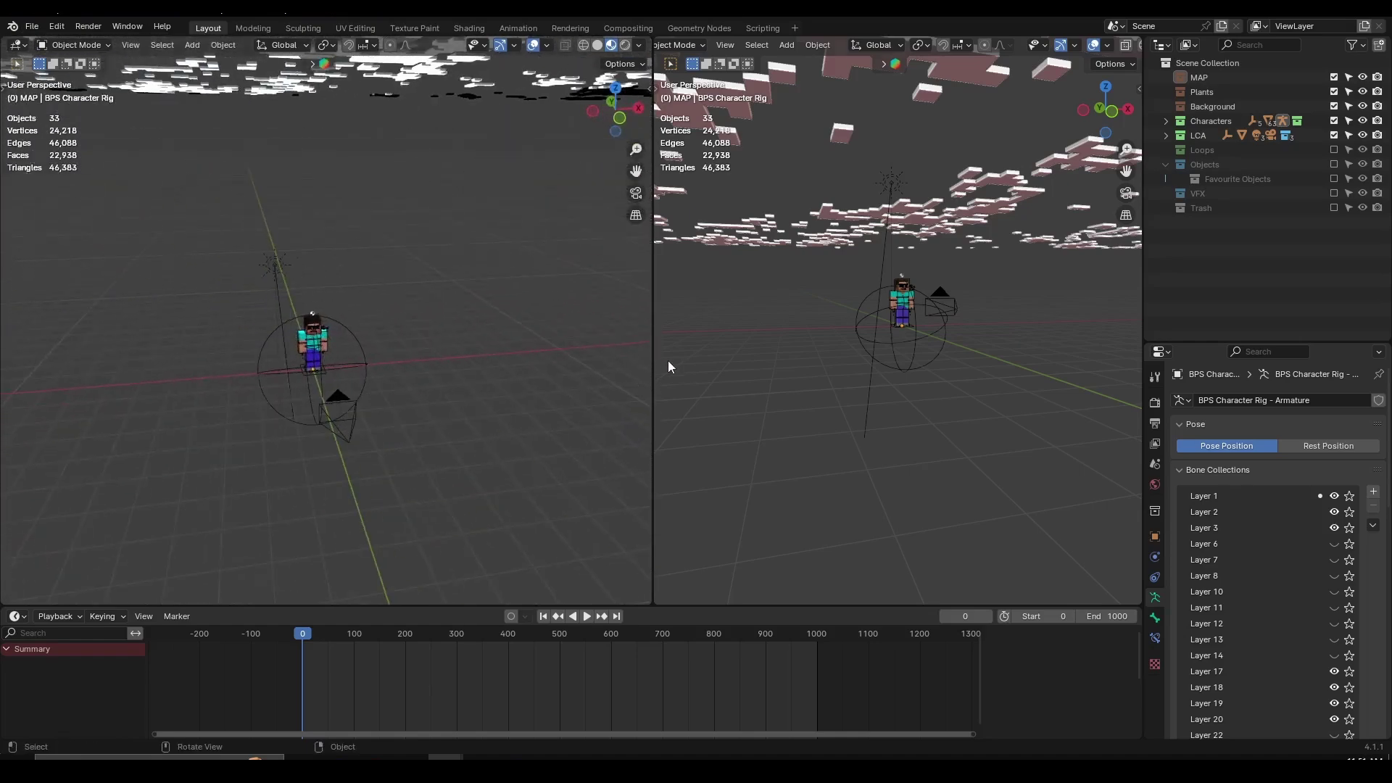
{"action": "left_click_drag", "start_coordinate": [654, 359], "coordinate": [672, 359]}
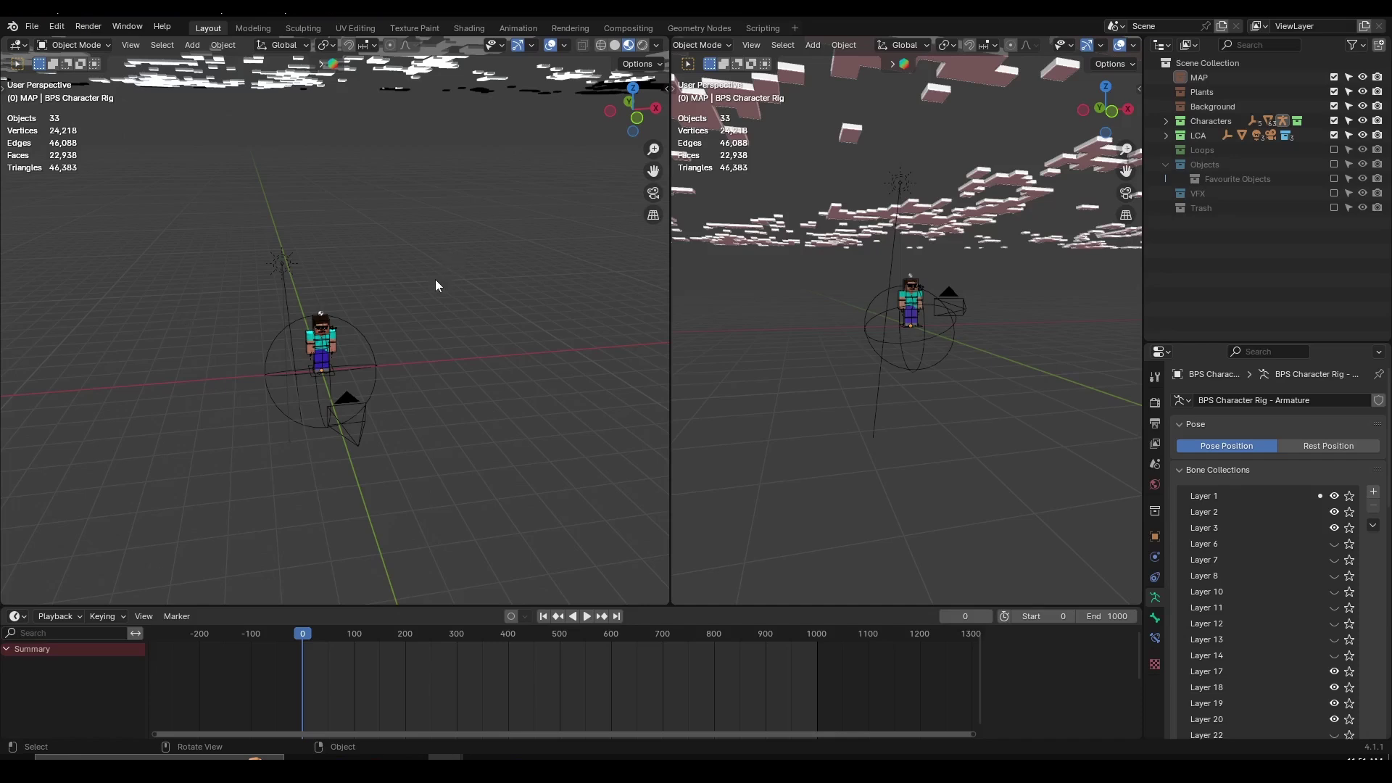
{"action": "left_click", "coordinate": [32, 26]}
{"action": "mouse_move", "coordinate": [121, 294]}
{"action": "middle_click_drag", "start_coordinate": [419, 402], "coordinate": [438, 358]}
{"action": "scroll", "coordinate": [394, 272], "scroll_direction": "down", "scroll_amount": 3}
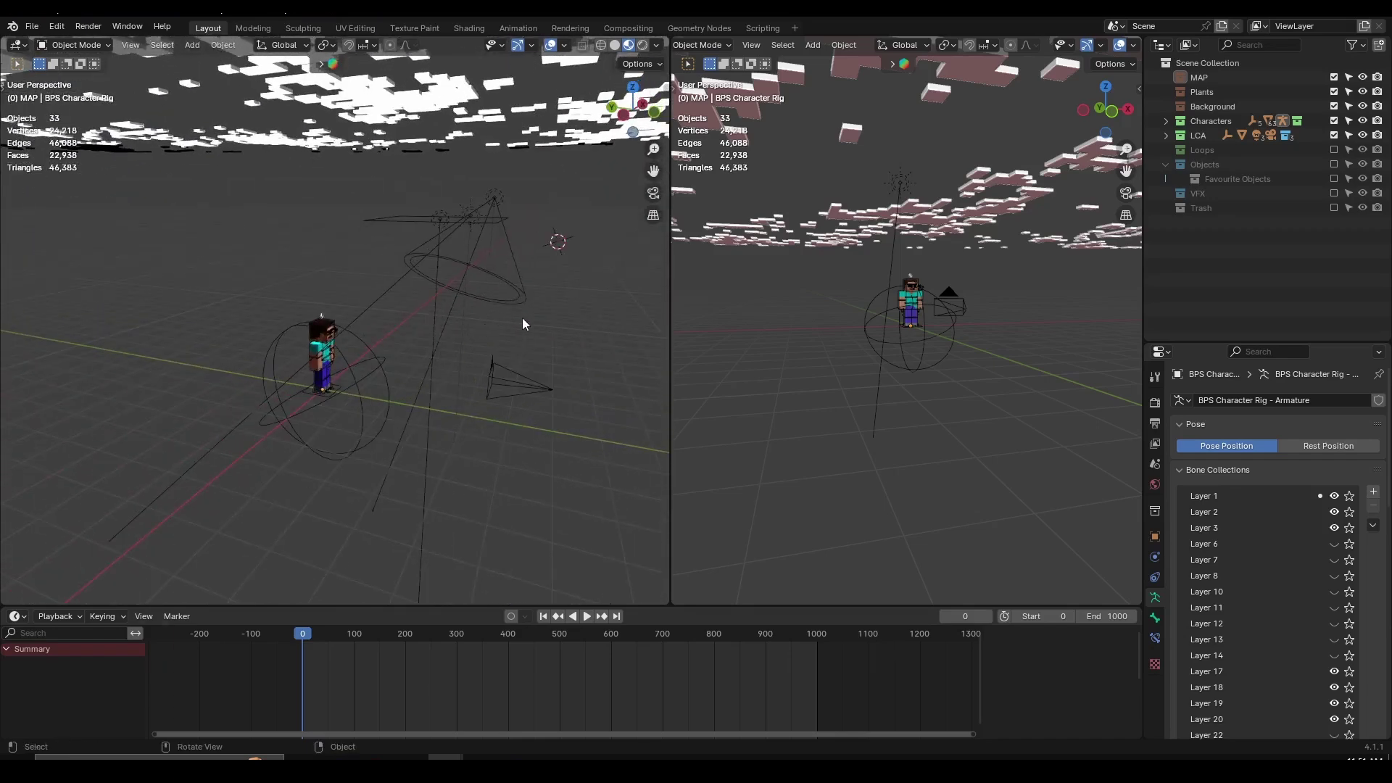
{"action": "middle_click_drag", "start_coordinate": [519, 323], "coordinate": [452, 333]}
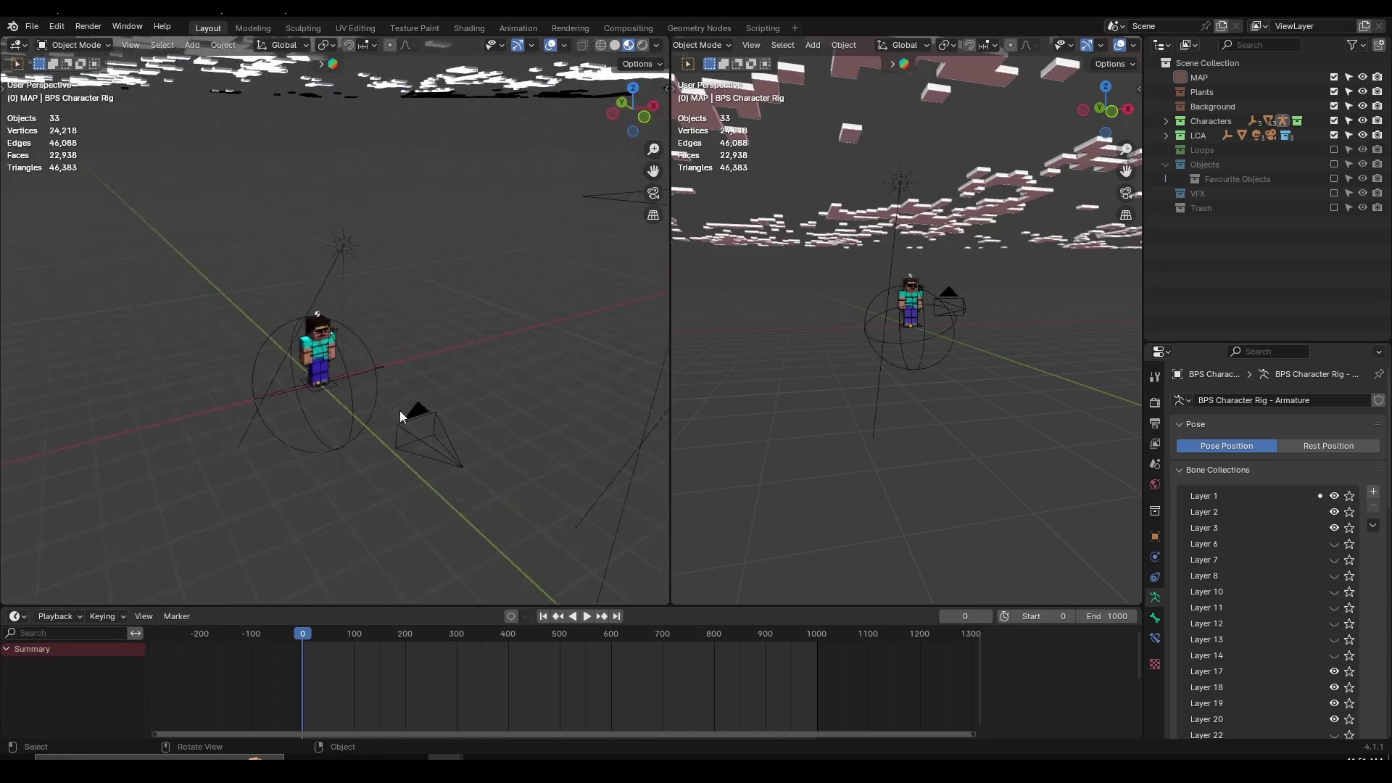
{"action": "left_click", "coordinate": [29, 27]}
{"action": "middle_click_drag", "start_coordinate": [415, 381], "coordinate": [426, 428]}
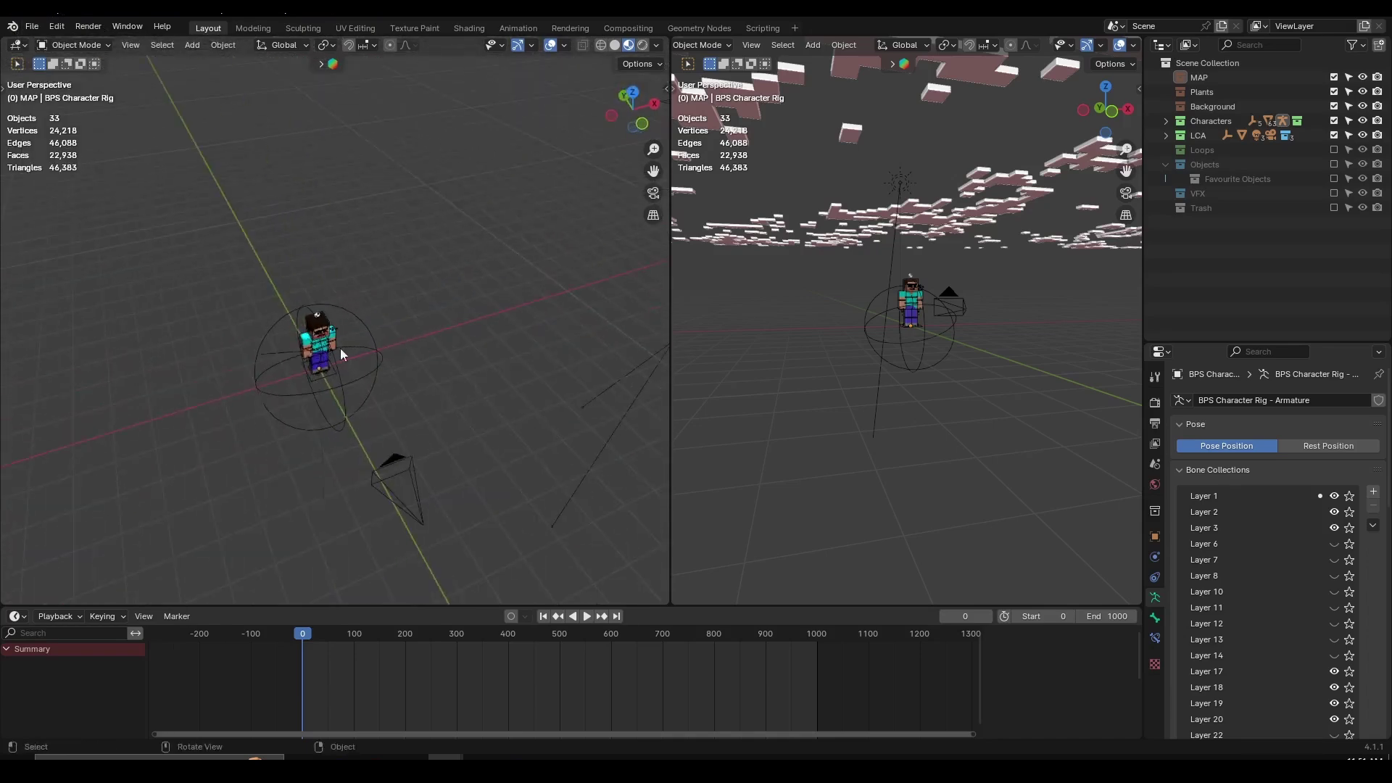
{"action": "middle_click_drag", "start_coordinate": [338, 382], "coordinate": [474, 308]}
{"action": "scroll", "coordinate": [478, 309], "scroll_direction": "up", "scroll_amount": 2}
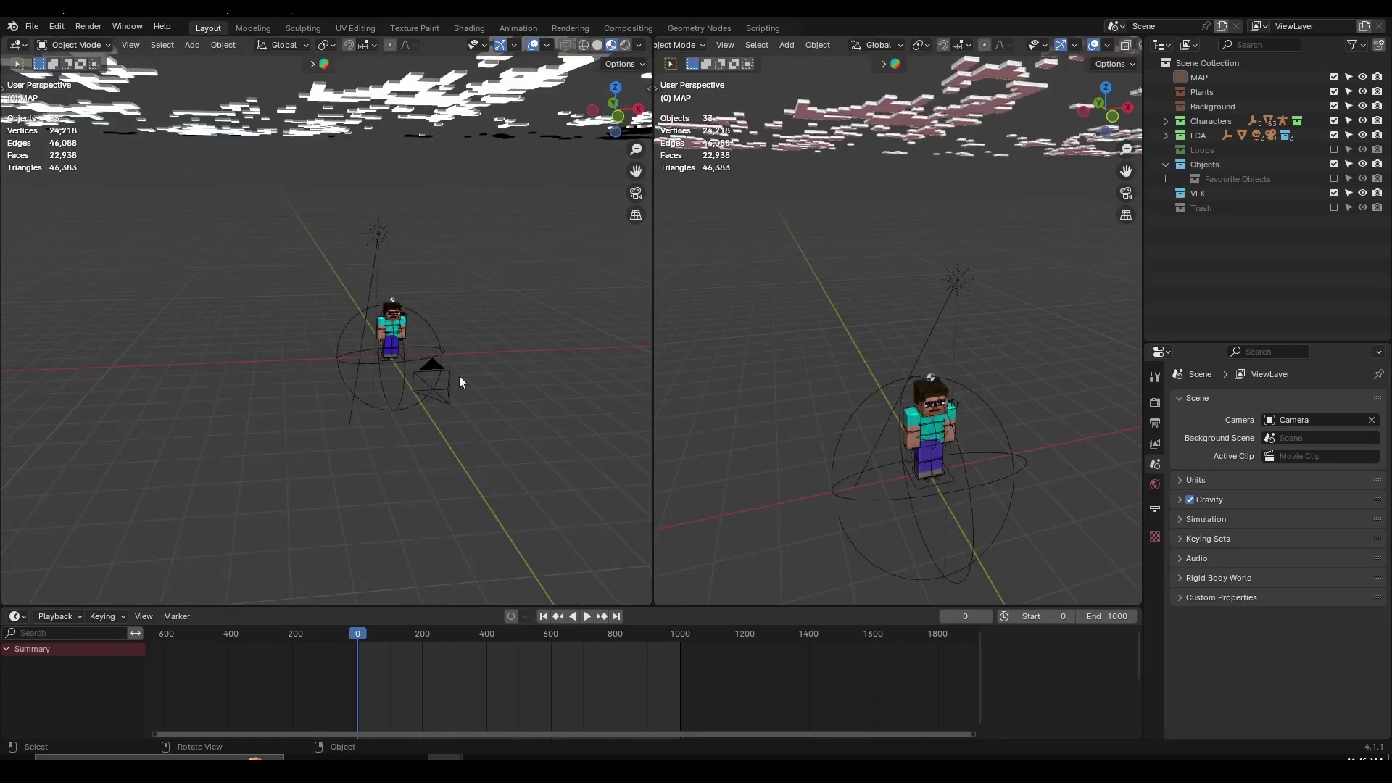
Step: Play the scene's animation, stop the playback and return the playhead to frame 0
{"action": "middle_click_drag", "start_coordinate": [459, 375], "coordinate": [502, 384]}
{"action": "key", "text": "space"}
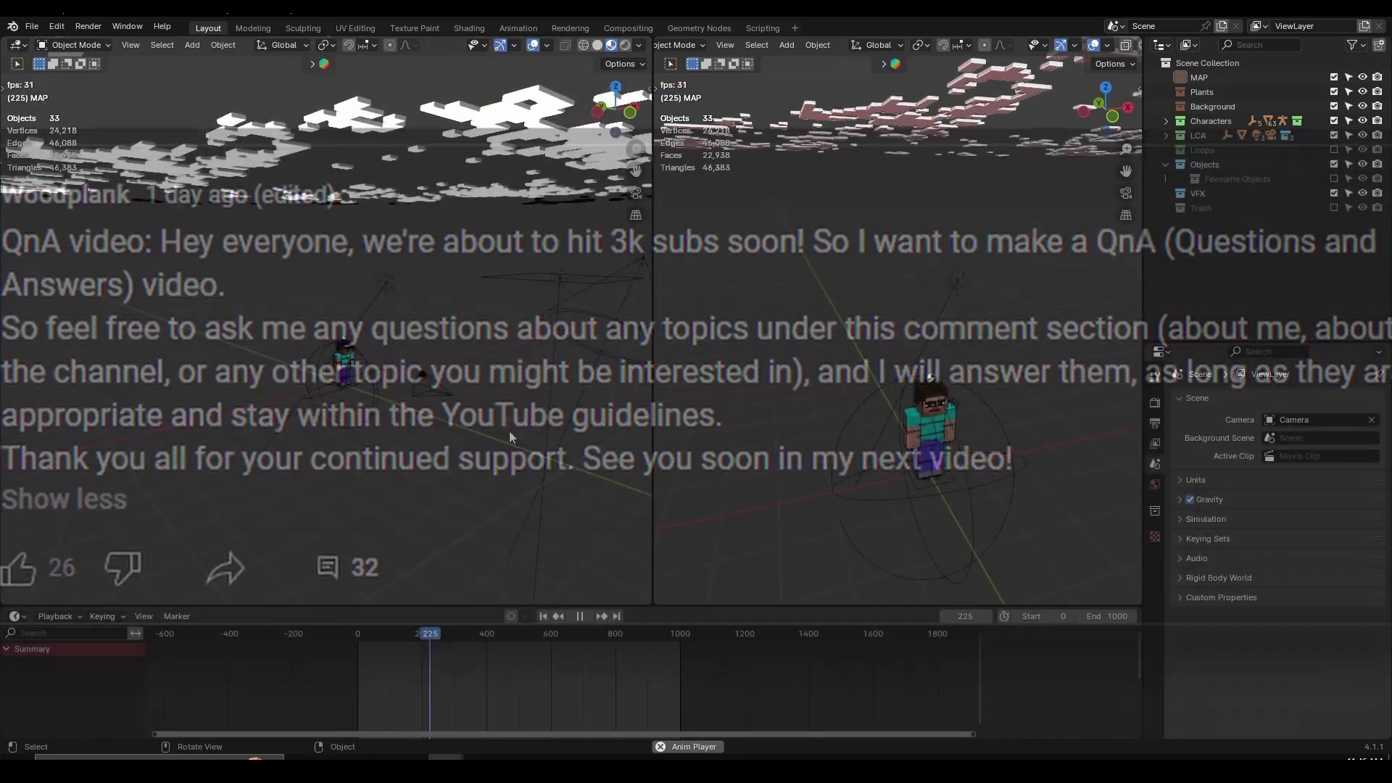
{"action": "middle_click_drag", "start_coordinate": [509, 433], "coordinate": [424, 436]}
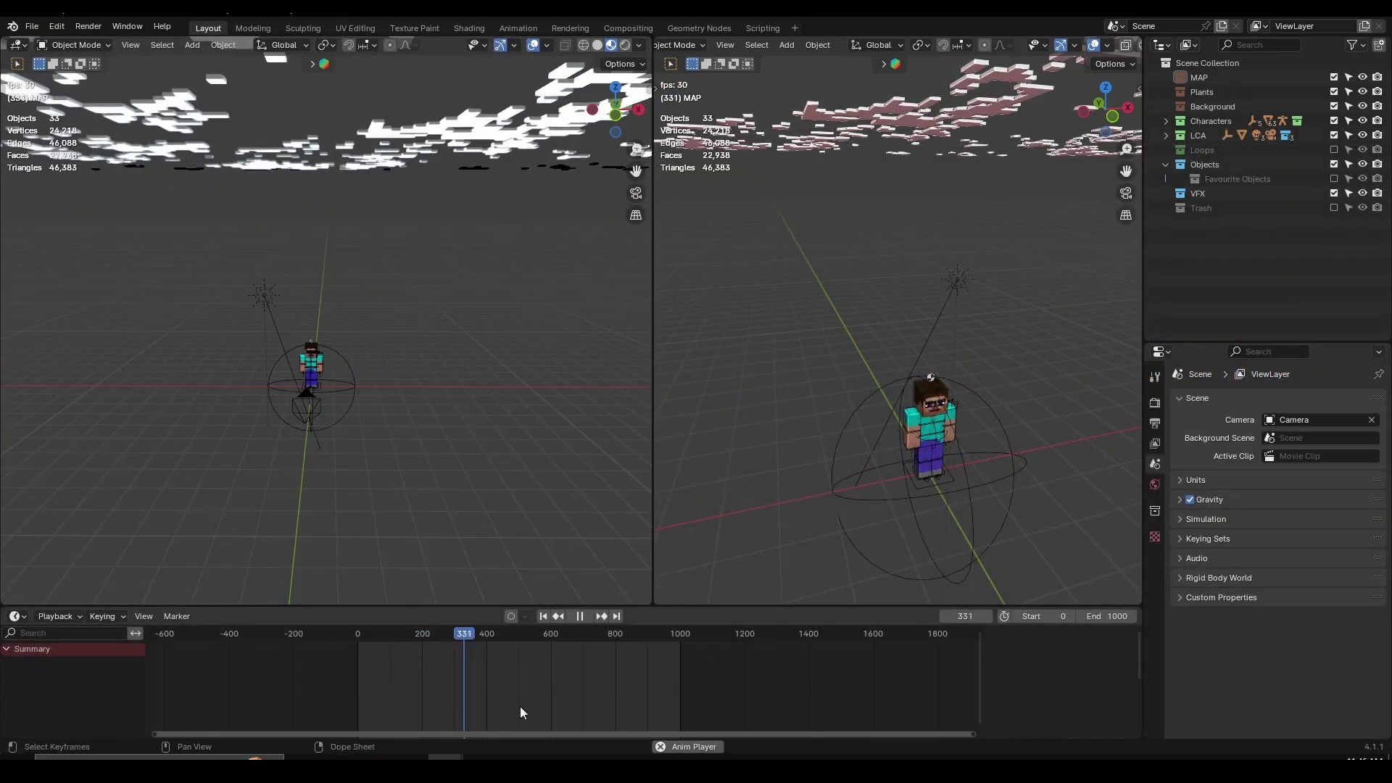
{"action": "scroll", "coordinate": [507, 693], "scroll_direction": "up", "scroll_amount": 6}
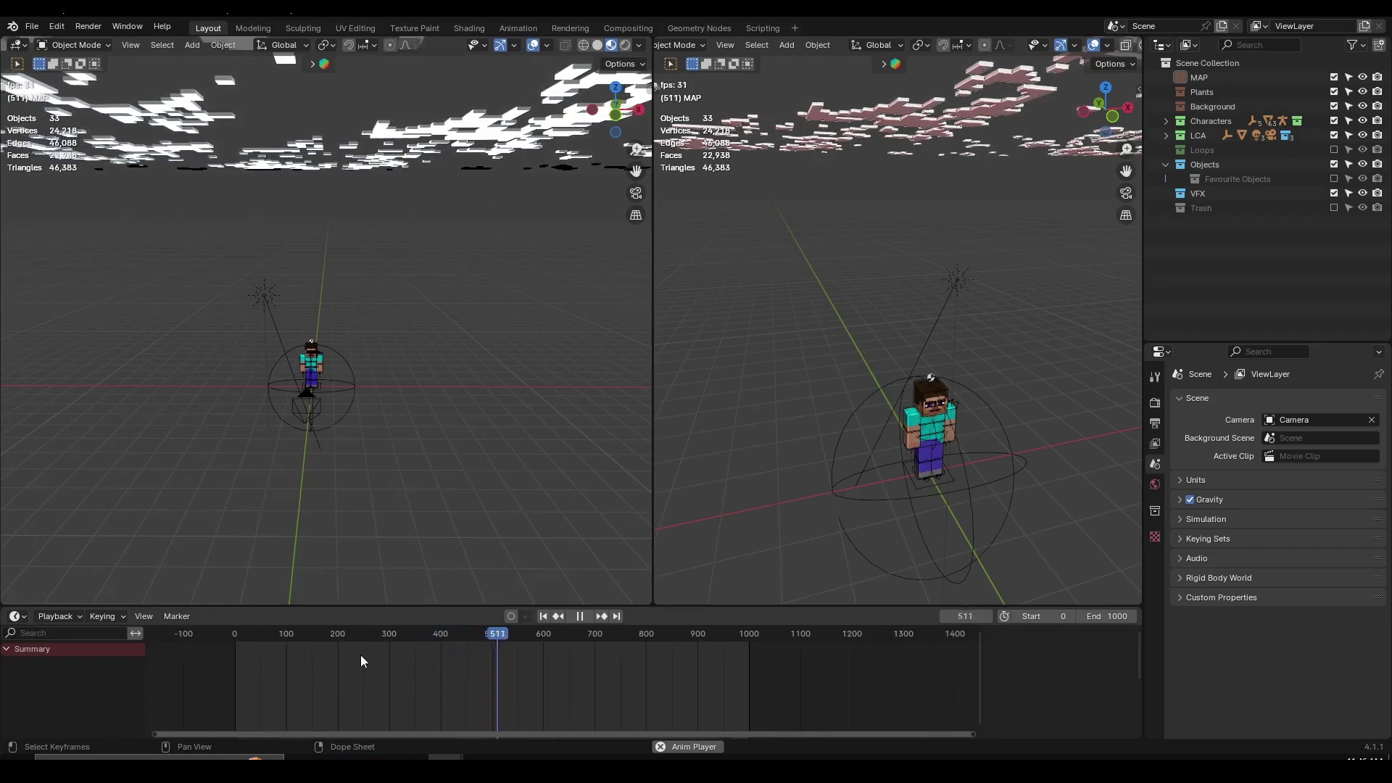
{"action": "scroll", "coordinate": [438, 673], "scroll_direction": "down", "scroll_amount": 4}
{"action": "middle_click_drag", "start_coordinate": [398, 670], "coordinate": [447, 673]}
{"action": "scroll", "coordinate": [471, 675], "scroll_direction": "up", "scroll_amount": 4}
{"action": "key", "text": "space"}
{"action": "left_click", "coordinate": [302, 633]}
{"action": "mouse_move", "coordinate": [371, 438]}
{"action": "middle_mouse_down"}
{"action": "mouse_move", "coordinate": [429, 454]}
{"action": "mouse_move", "coordinate": [399, 441]}
{"action": "middle_mouse_up"}
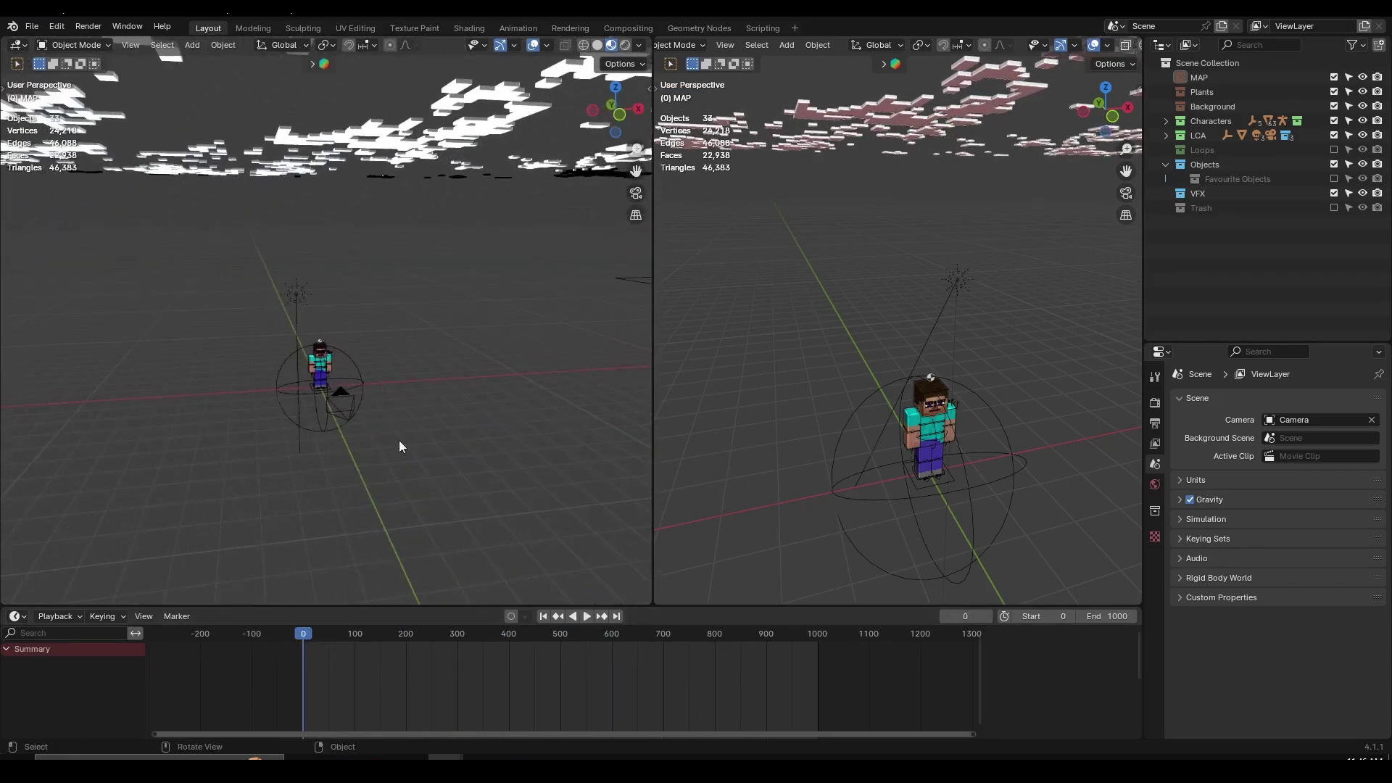
Step: Select the MCprepSunMoonControl empty around the character and view the scene from several angles
{"action": "left_click", "coordinate": [362, 374]}
{"action": "scroll", "coordinate": [363, 374], "scroll_direction": "up", "scroll_amount": 5}
{"action": "scroll", "coordinate": [391, 370], "scroll_direction": "down", "scroll_amount": 7}
{"action": "middle_click_drag", "start_coordinate": [414, 361], "coordinate": [414, 394], "text": "shift"}
{"action": "left_click", "coordinate": [414, 394]}
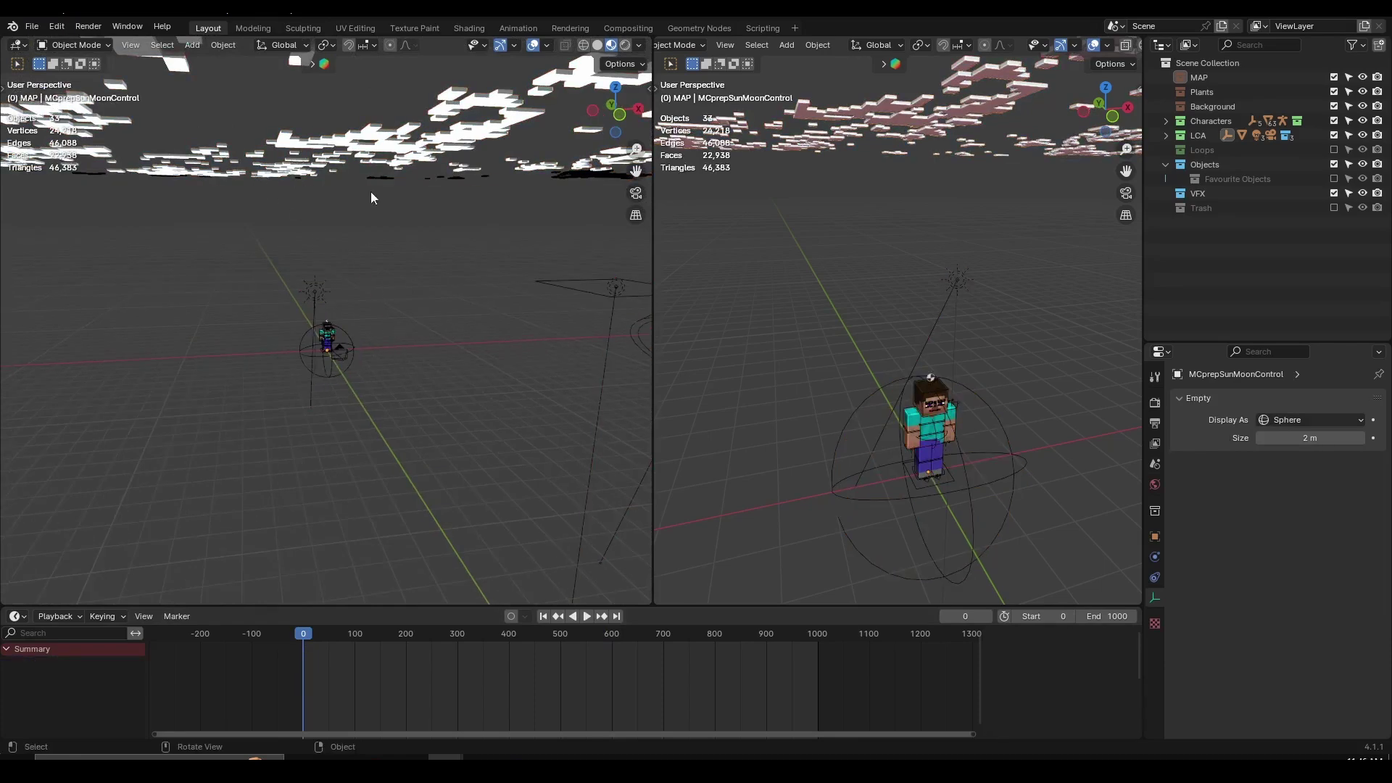
{"action": "middle_click_drag", "start_coordinate": [444, 385], "coordinate": [383, 383]}
{"action": "middle_click_drag", "start_coordinate": [456, 302], "coordinate": [417, 319]}
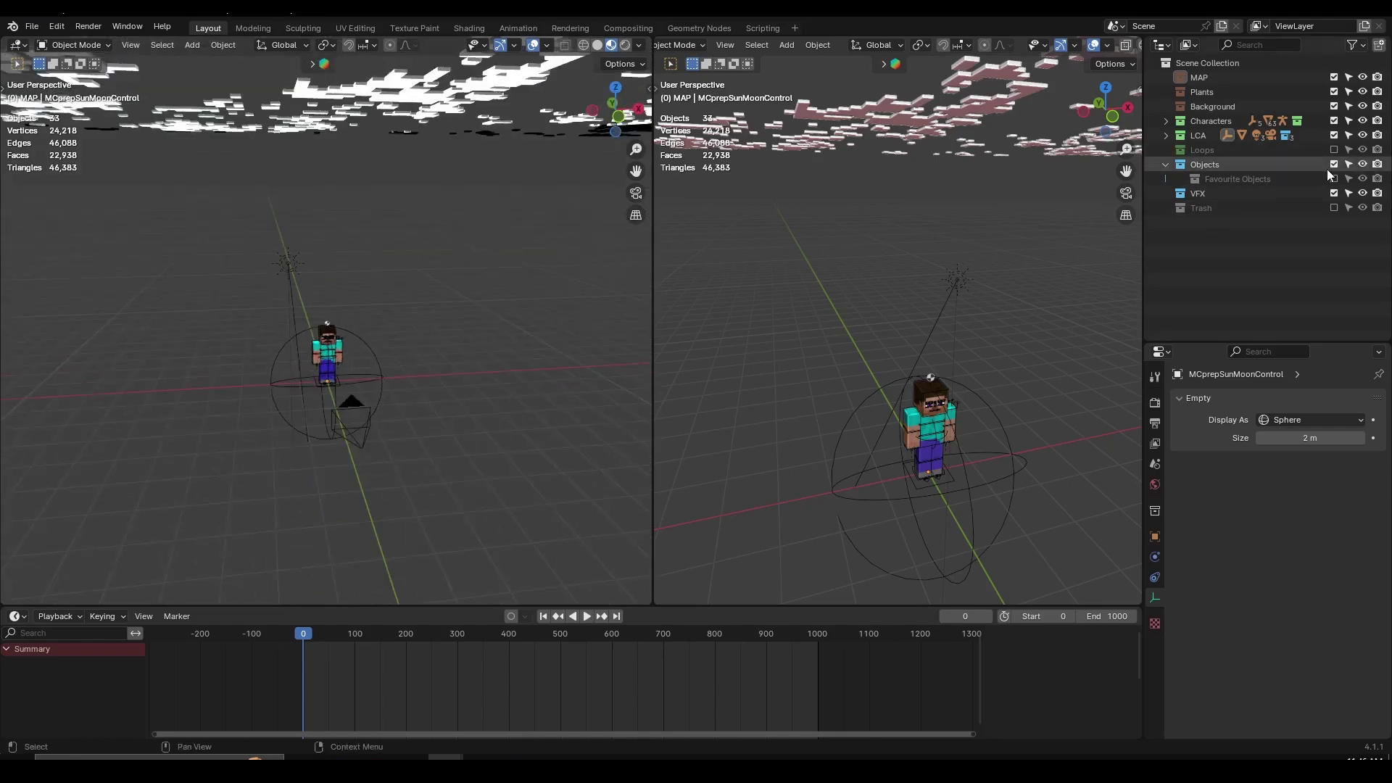
Step: Start the animation playback from frame 0 with the character and the clouds in view
{"action": "scroll", "coordinate": [483, 417], "scroll_direction": "down", "scroll_amount": 3}
{"action": "middle_click_drag", "start_coordinate": [483, 417], "coordinate": [482, 346]}
{"action": "scroll", "coordinate": [514, 417], "scroll_direction": "up", "scroll_amount": 4}
{"action": "key", "text": "space"}
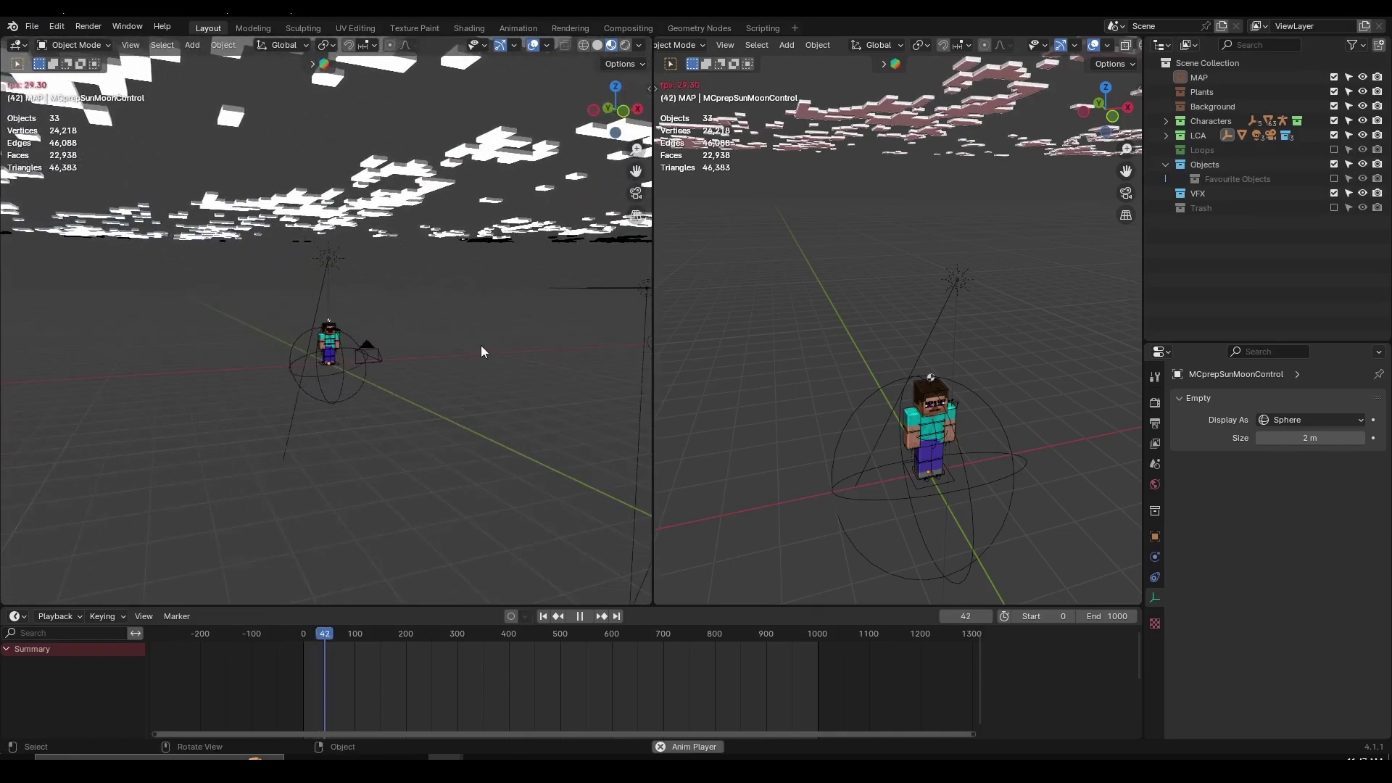